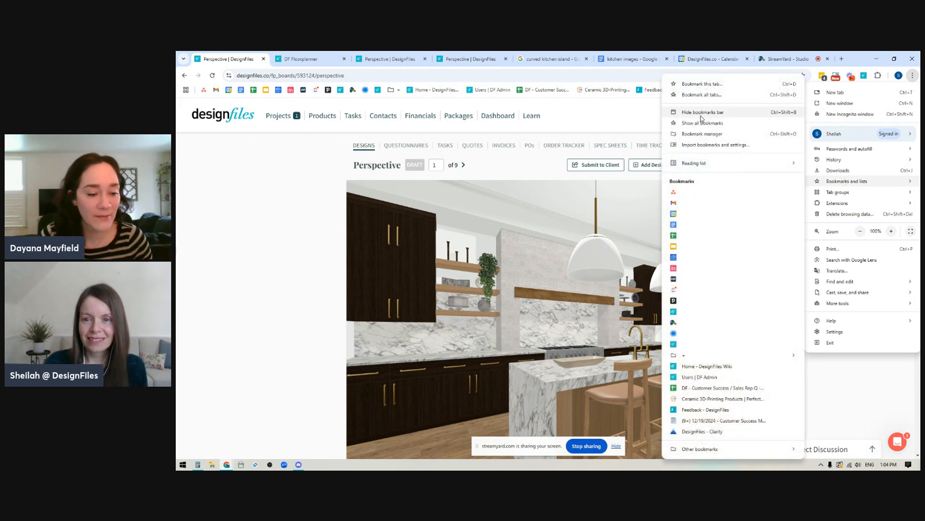
- Hide the browser's bookmarks bar
click(702, 114)
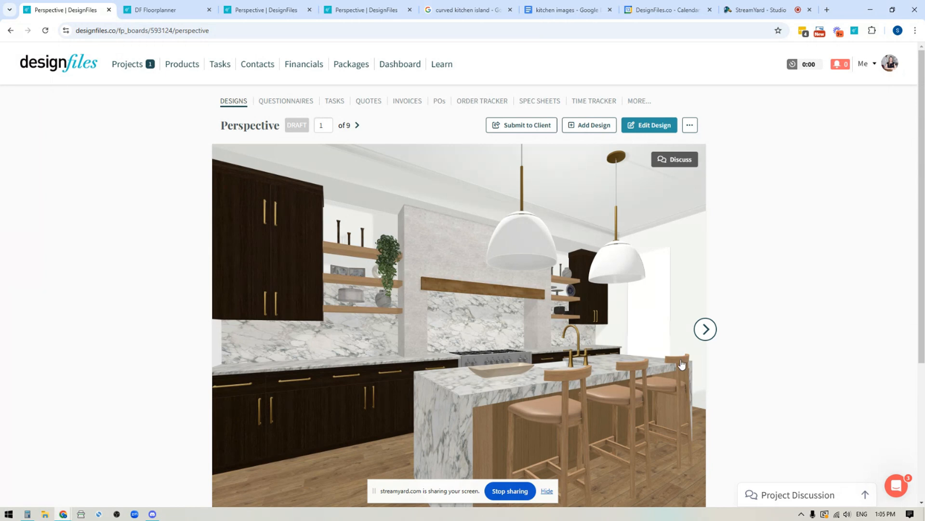
- Page through the project's kitchen perspective designs from the first to the sixth
click(706, 329)
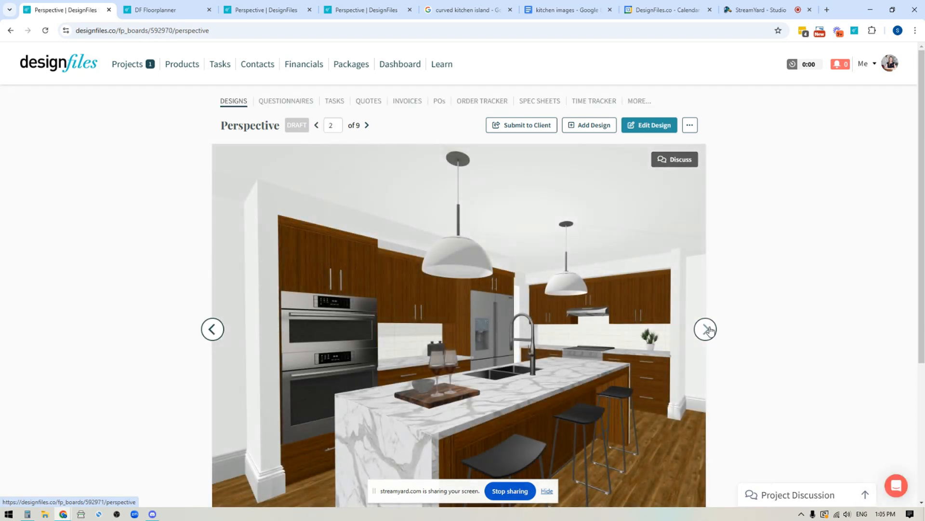
click(706, 329)
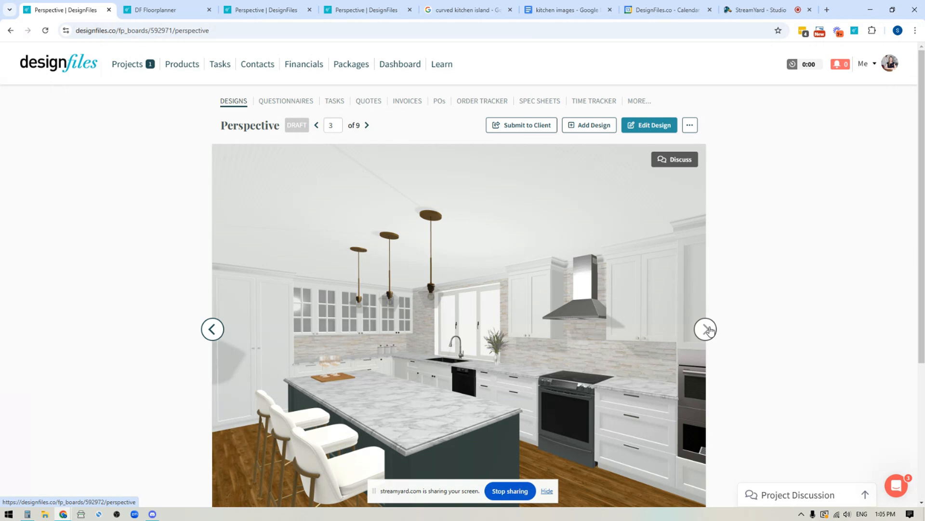
click(707, 329)
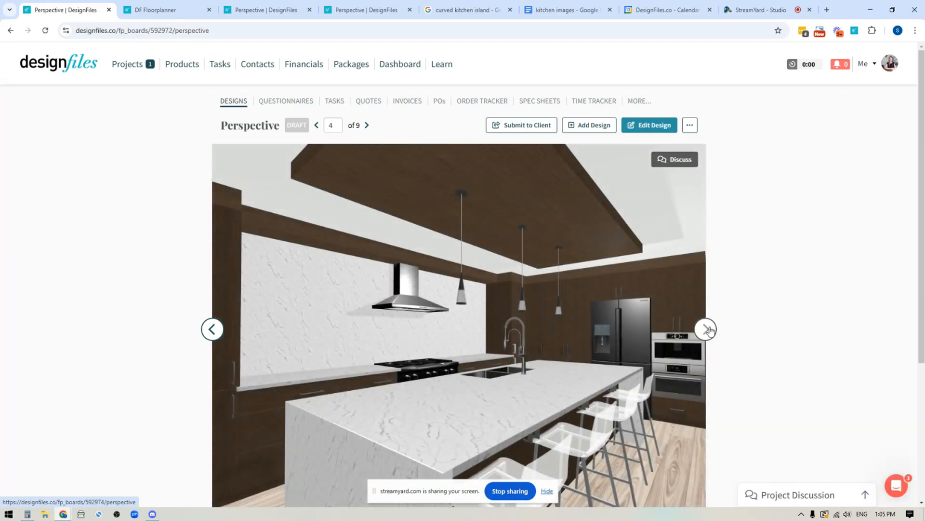
click(707, 329)
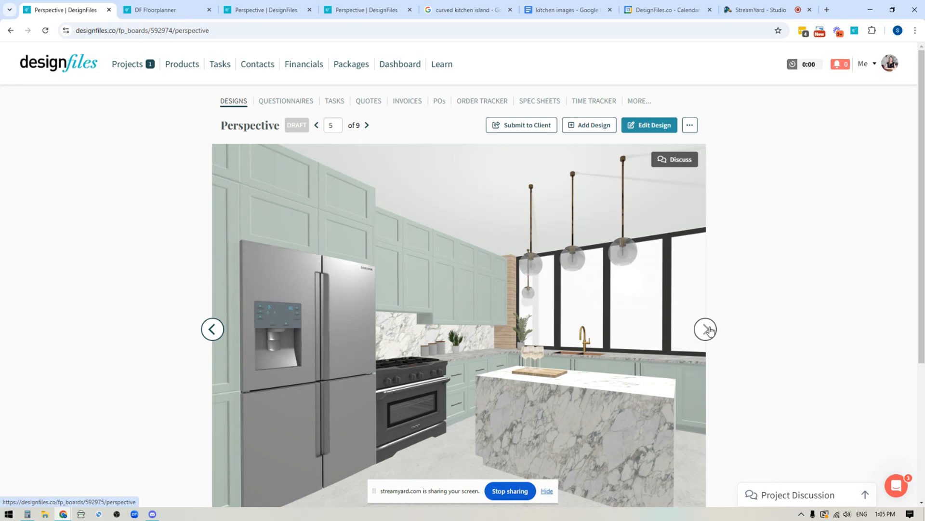
click(707, 330)
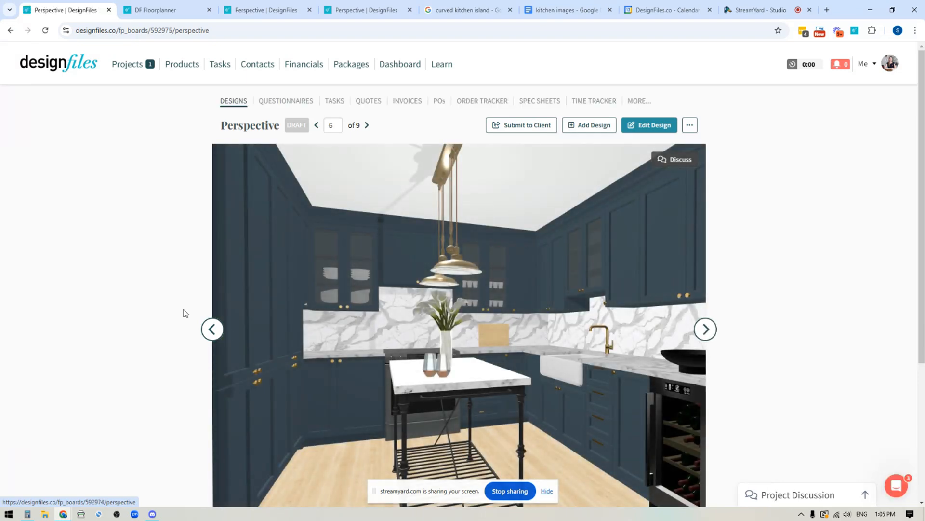
- Open the project's overview of all designs and check the curved kitchen island image search for reference
click(240, 102)
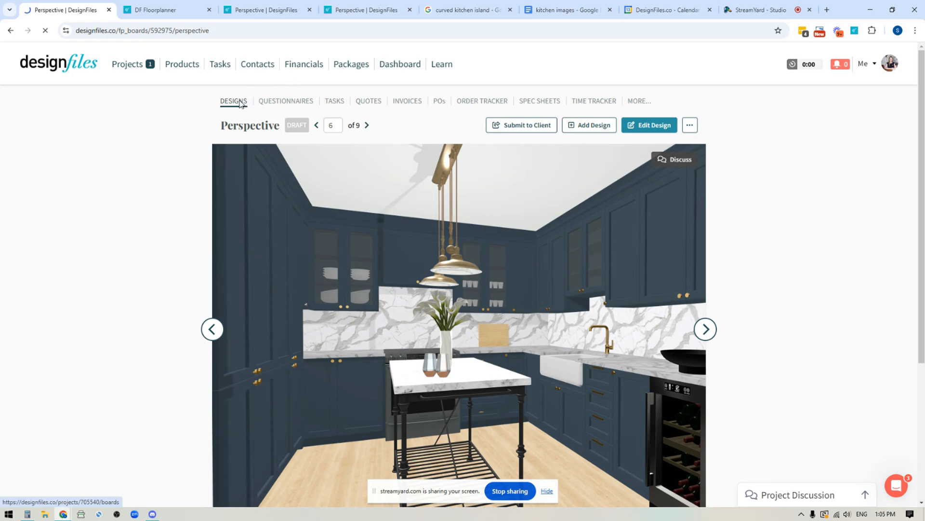
click(471, 10)
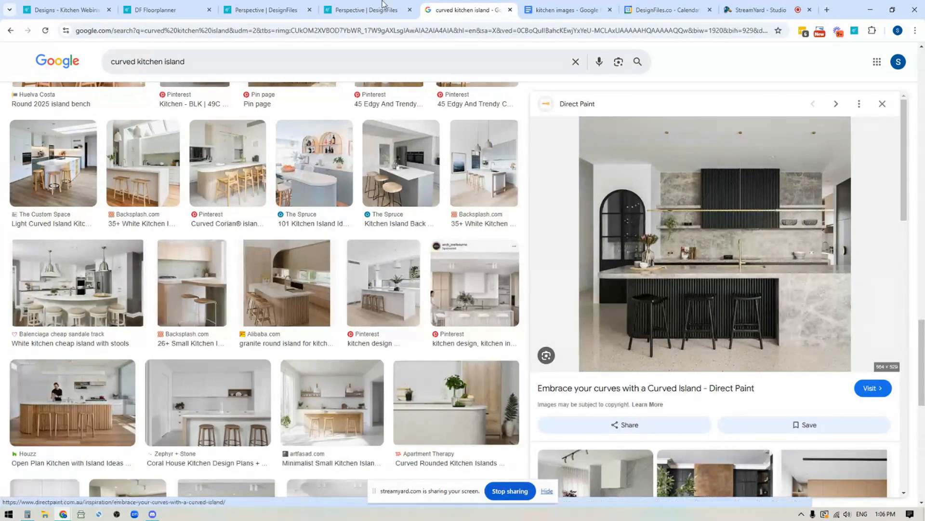
click(65, 10)
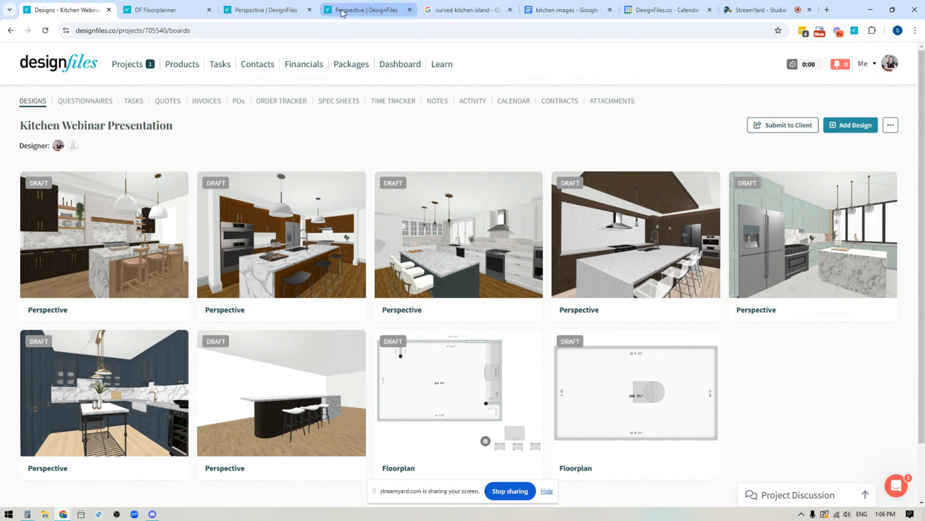
- Compare the finished wood kitchen perspective with the floor planner's perspective view of the partly furnished room, examining its cabinet wall
click(268, 11)
scroll(518, 316, down, 1)
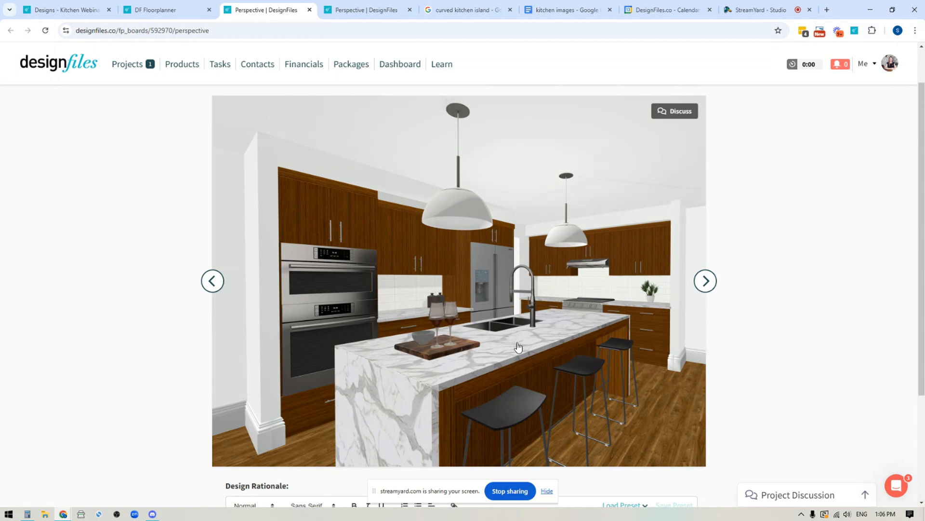
click(167, 9)
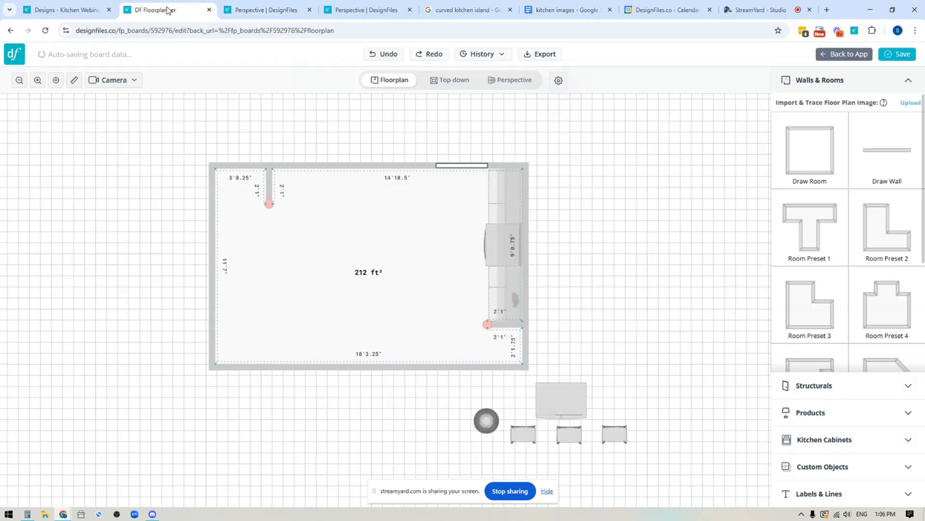
click(512, 80)
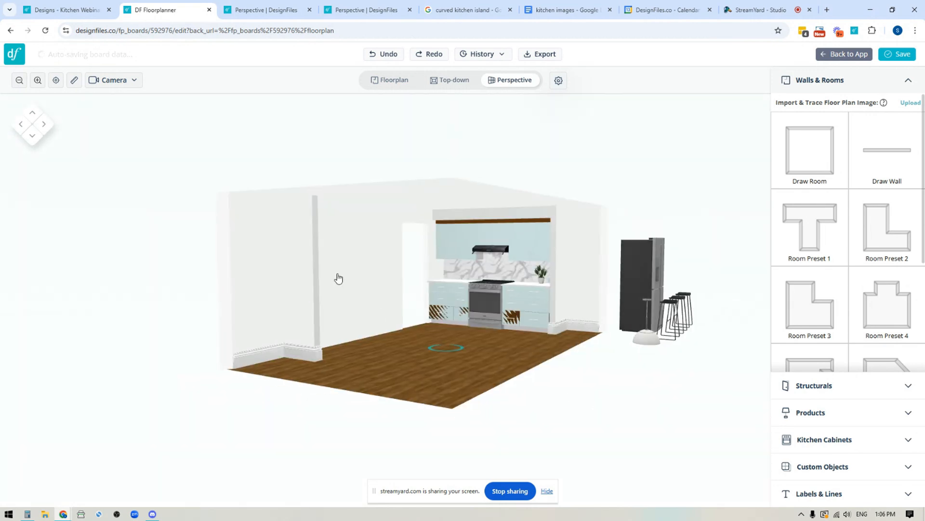
drag(597, 417, 529, 405)
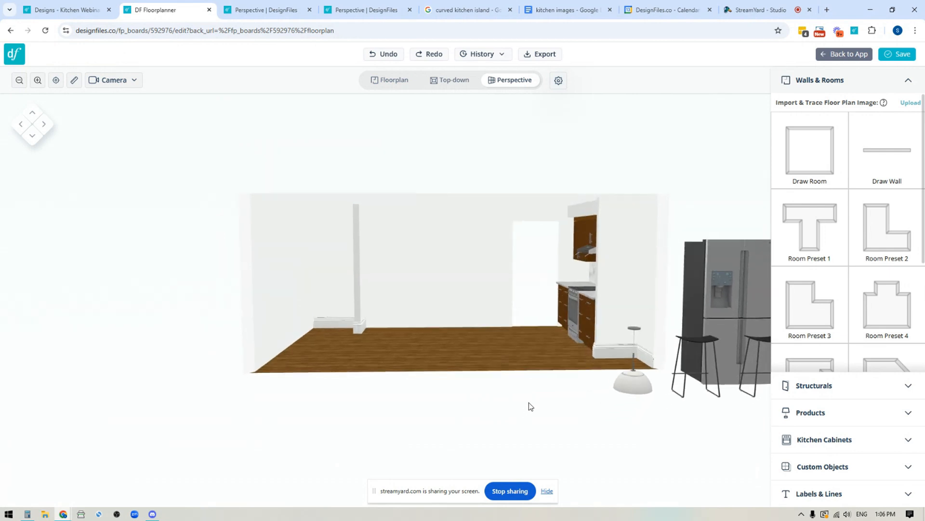
scroll(514, 422, up, 5)
drag(451, 435, 501, 432)
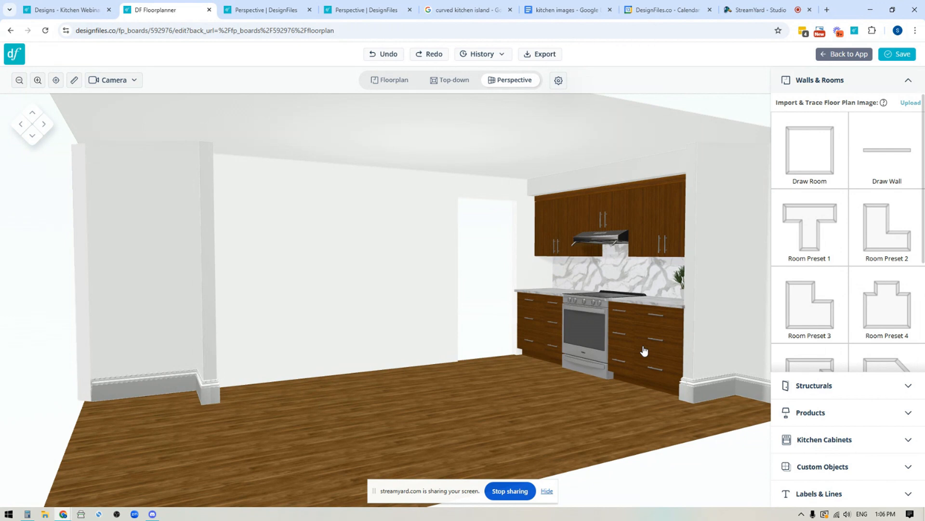
- Return to the floorplan view and browse the base cabinet catalogue's door and drawer models
click(394, 81)
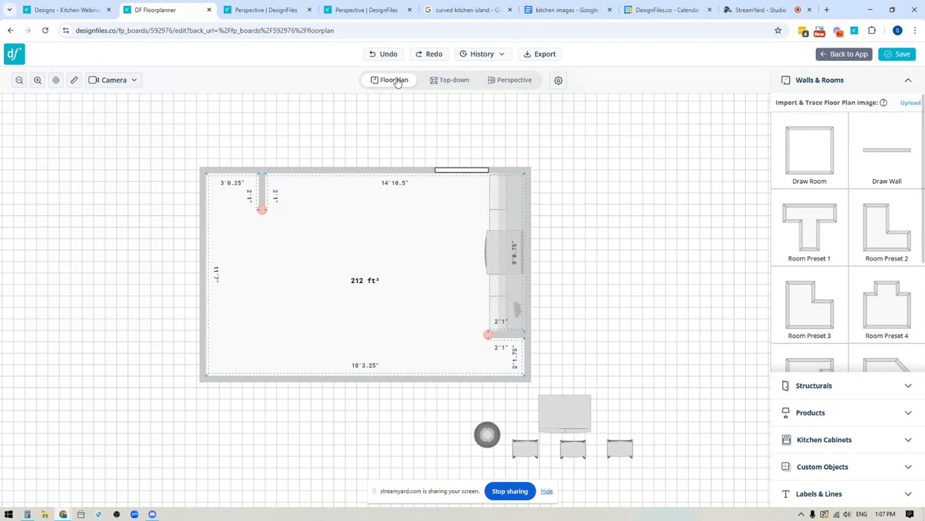
drag(572, 233, 625, 232)
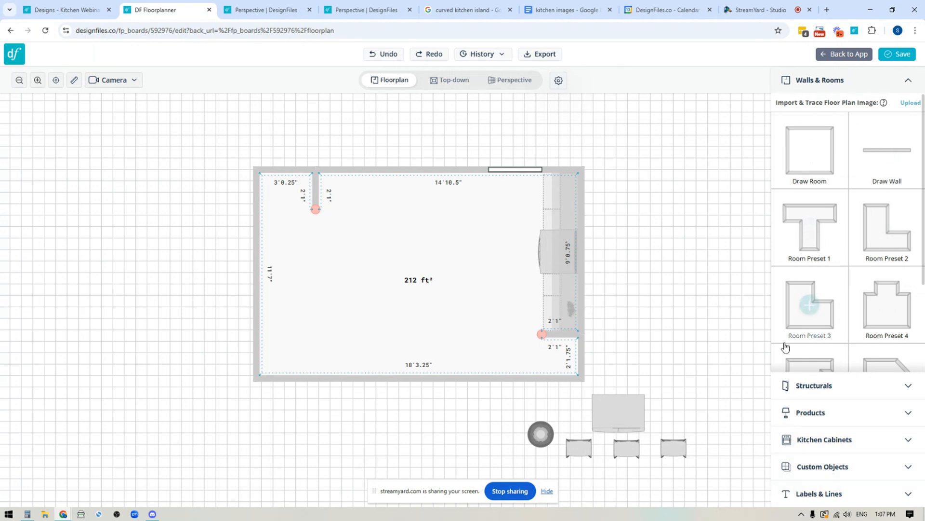
click(820, 440)
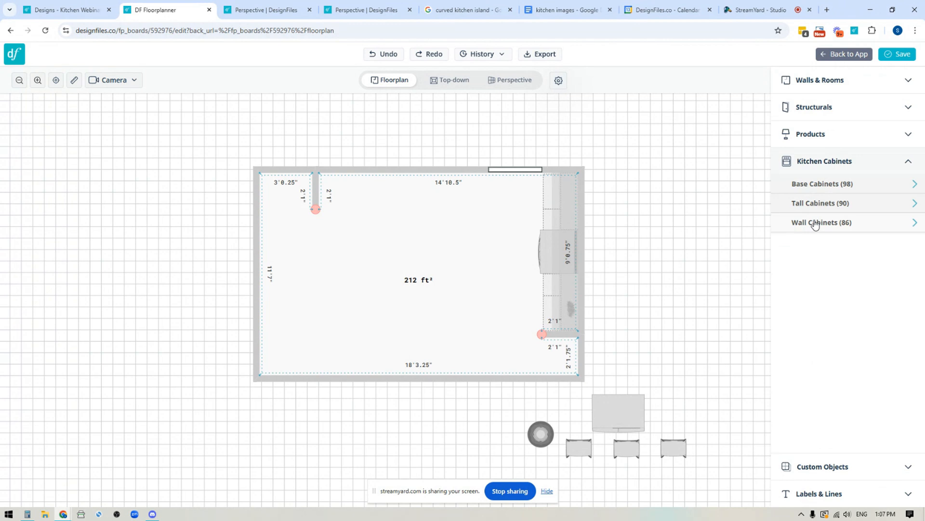
click(815, 185)
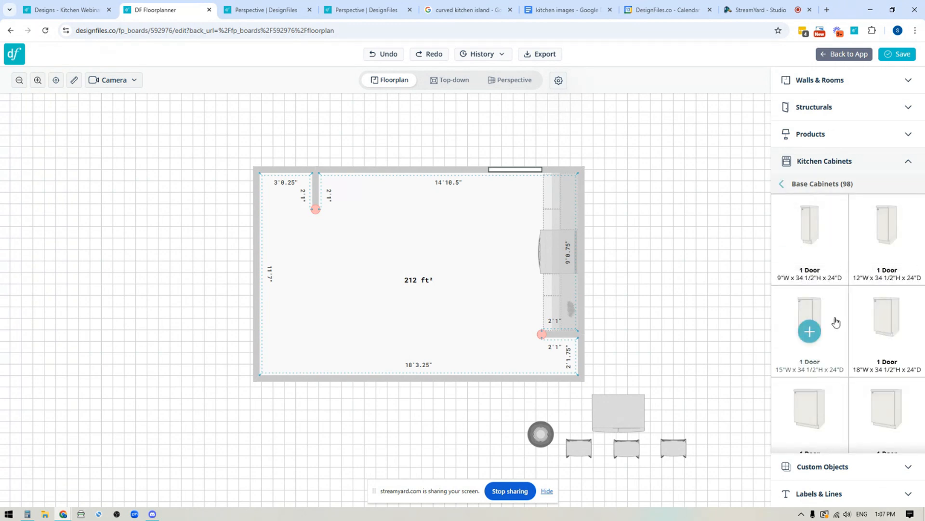
scroll(836, 320, down, 5)
scroll(838, 322, down, 10)
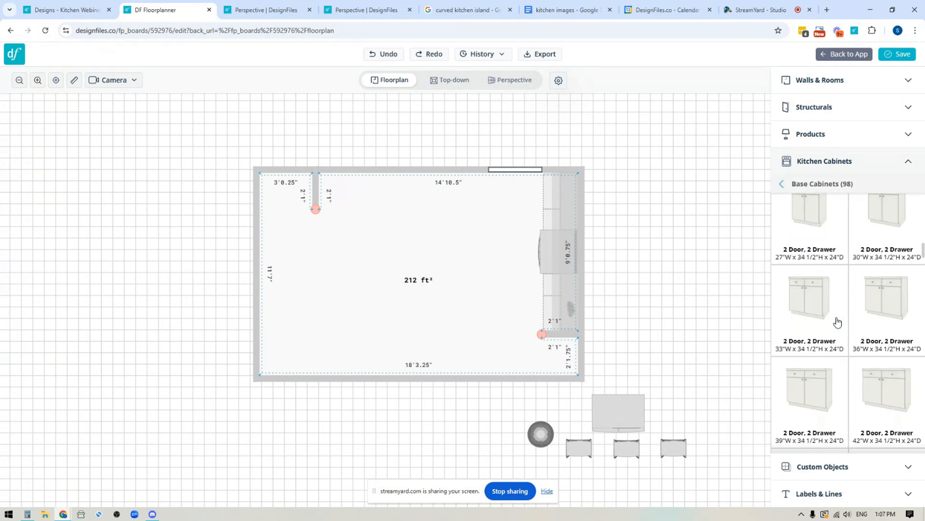
scroll(837, 322, down, 2)
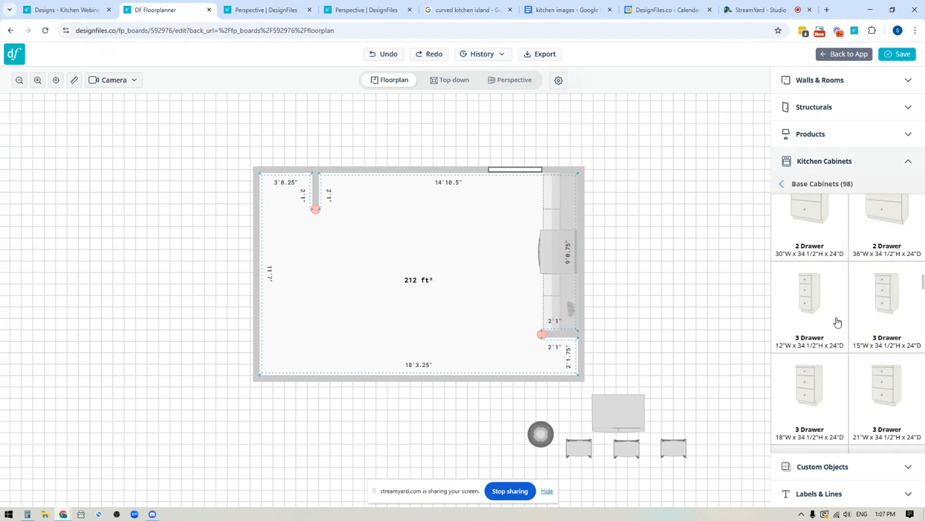
scroll(845, 320, down, 3)
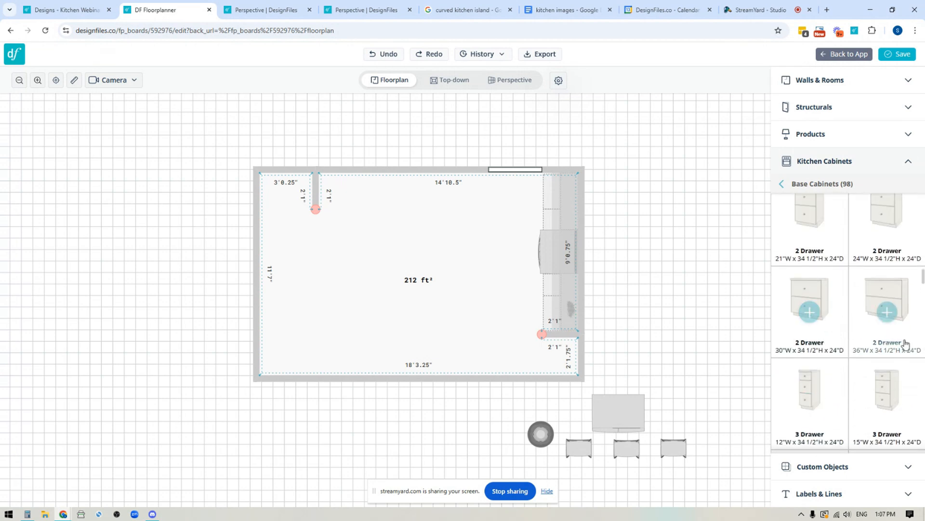
scroll(864, 407, up, 9)
scroll(857, 357, up, 10)
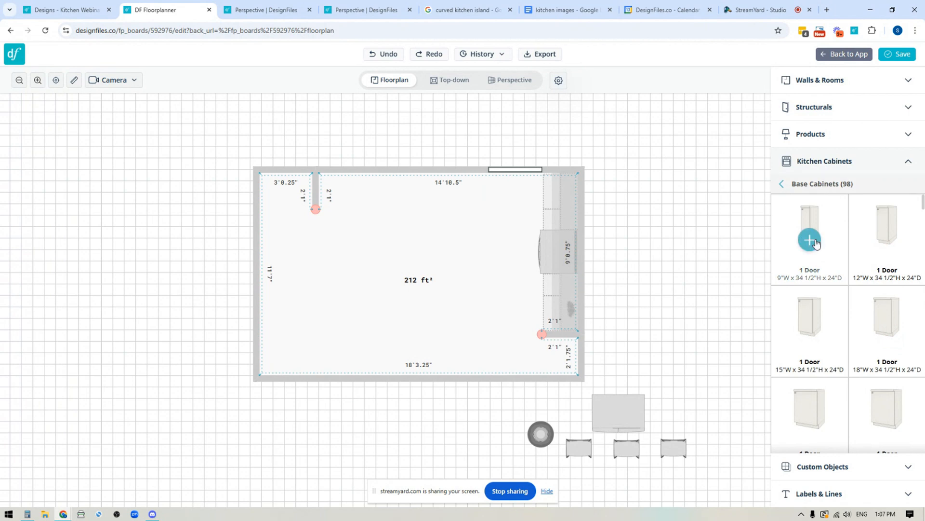
- Examine the full range of base cabinets, from door and drawer sizes through sink, built-in appliance and blind units to the filler
scroll(830, 351, down, 5)
scroll(831, 405, down, 6)
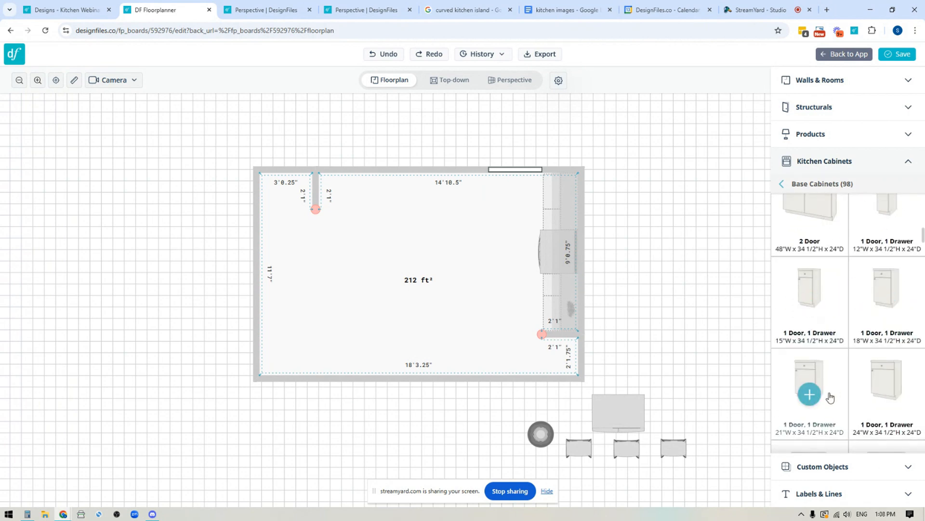
scroll(831, 397, down, 4)
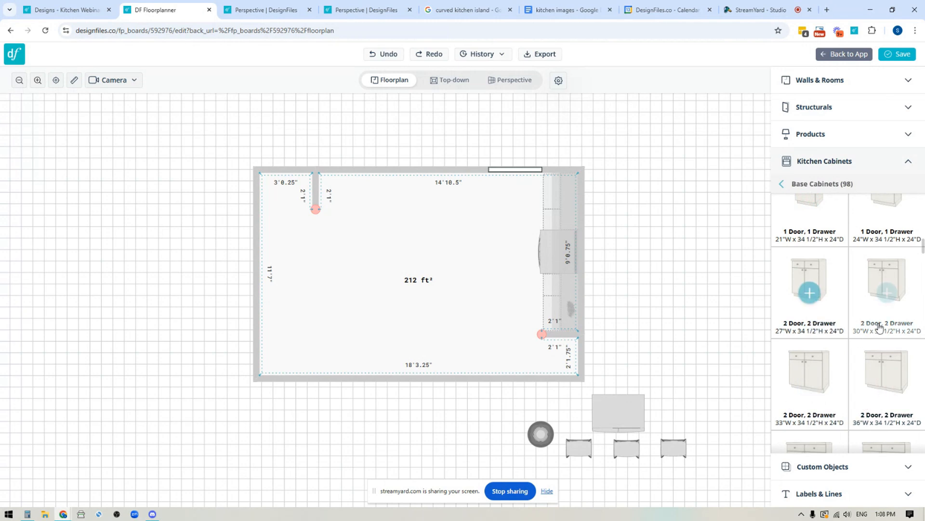
scroll(841, 382, down, 2)
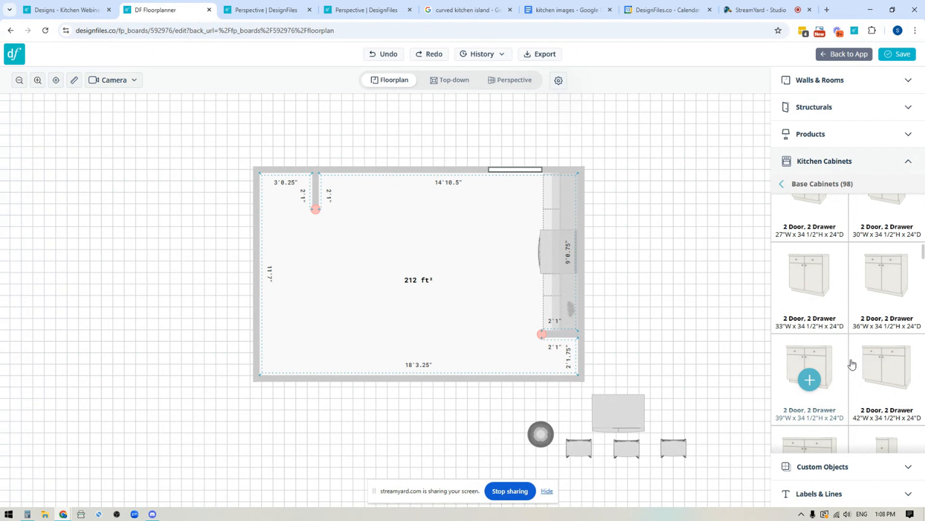
scroll(853, 366, down, 2)
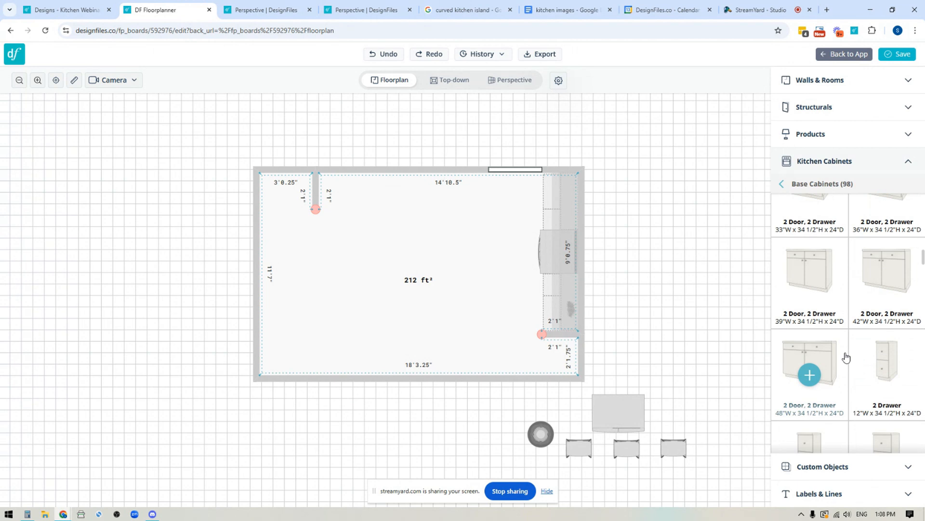
scroll(851, 333, down, 8)
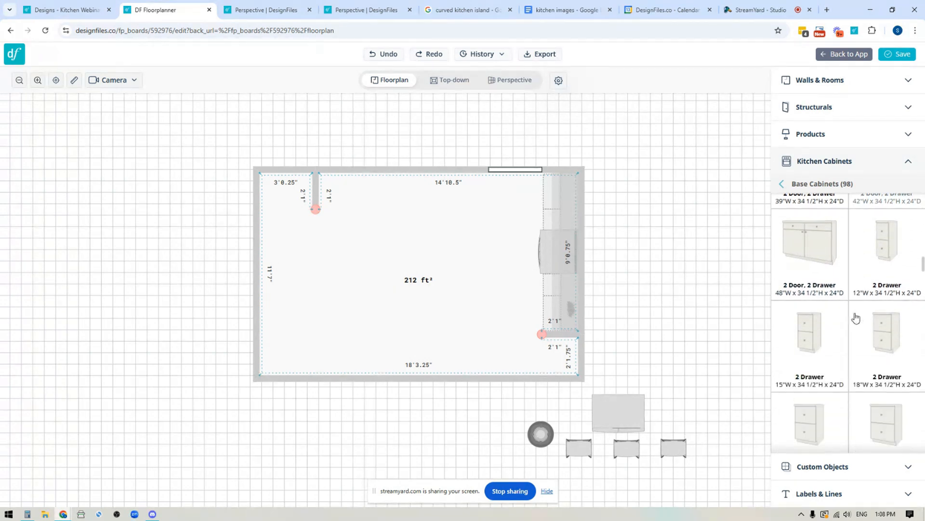
scroll(856, 318, down, 6)
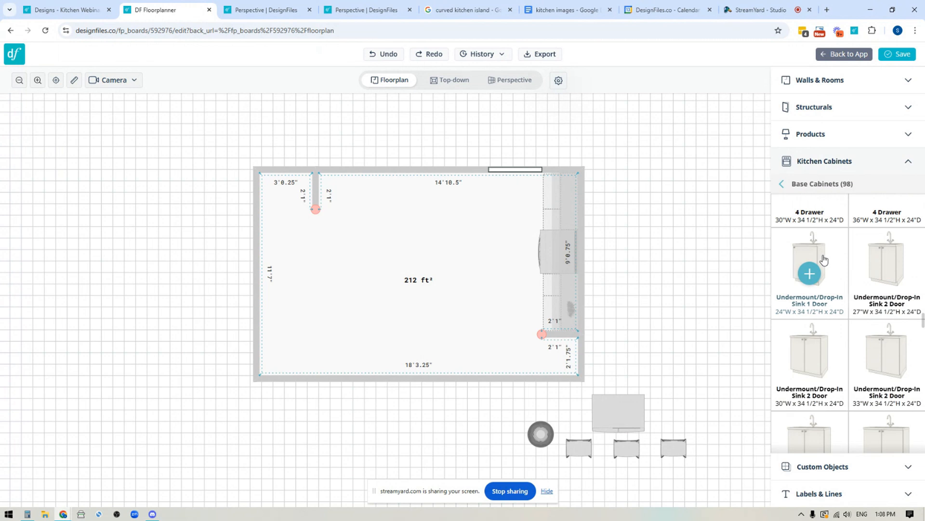
scroll(843, 303, down, 6)
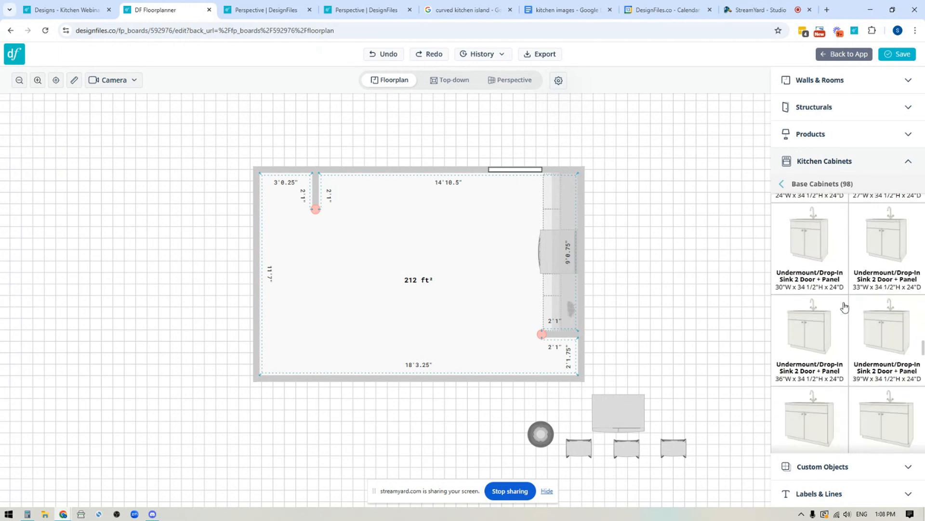
scroll(844, 305, down, 6)
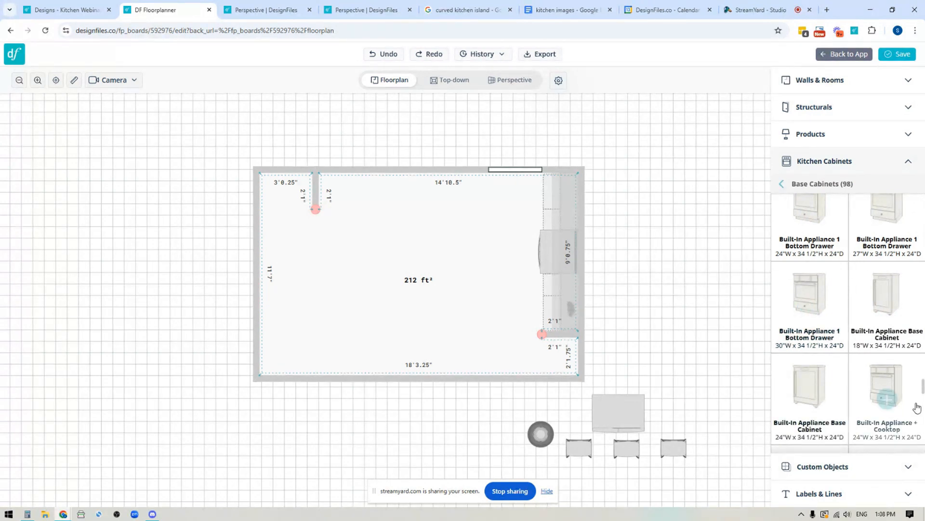
scroll(887, 376, down, 8)
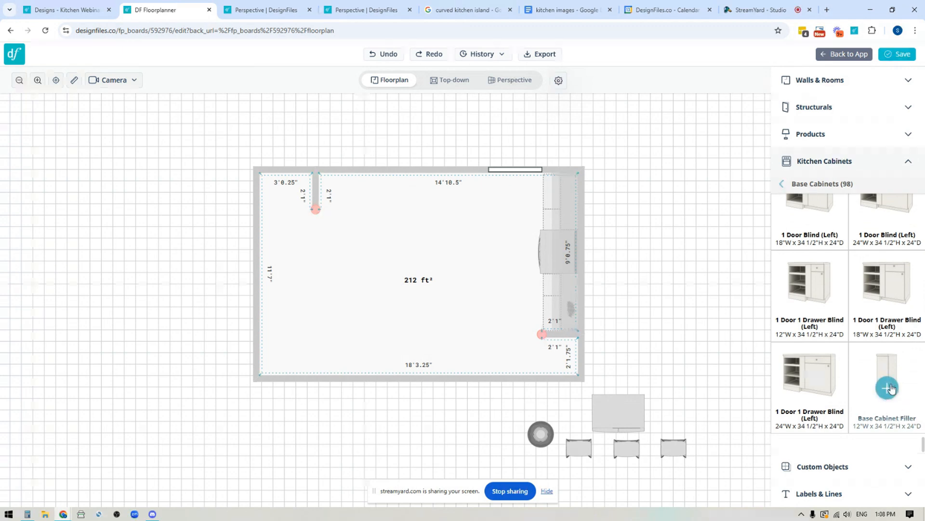
- Try placing a 12-inch-wide Base Cabinet Filler in the open floor near the window wall, and delete it
scroll(519, 262, up, 5)
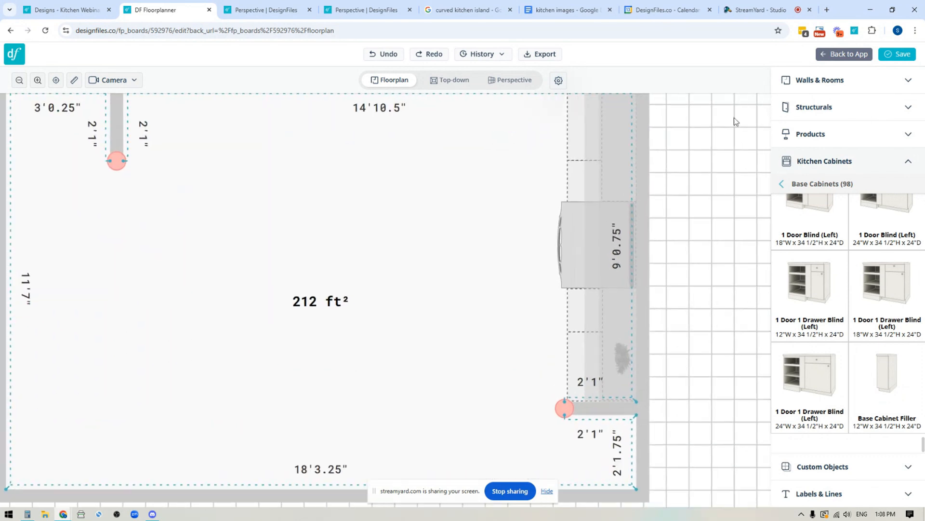
drag(665, 182, 609, 285)
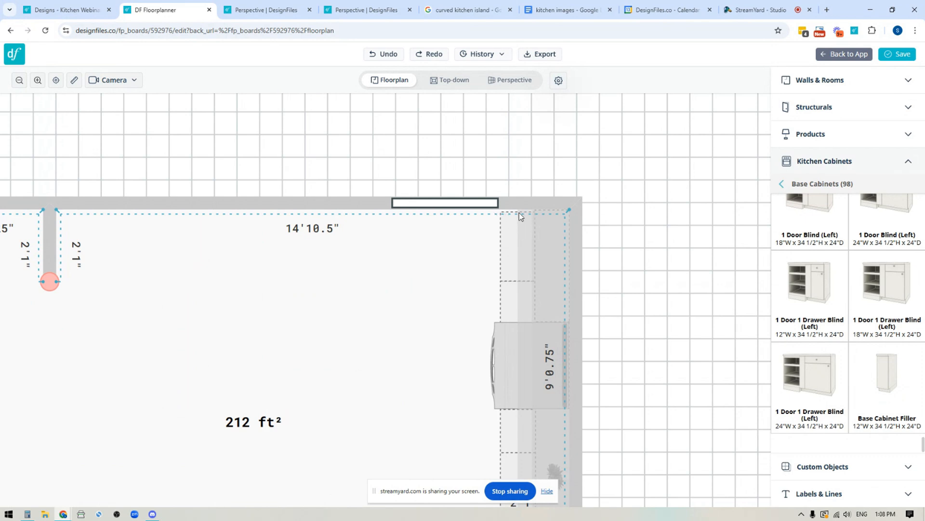
drag(885, 381, 299, 286)
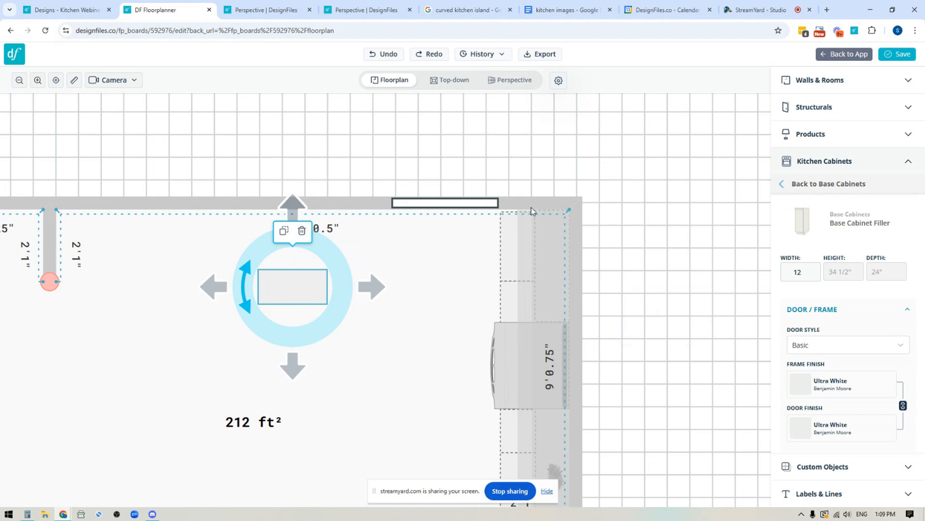
click(301, 231)
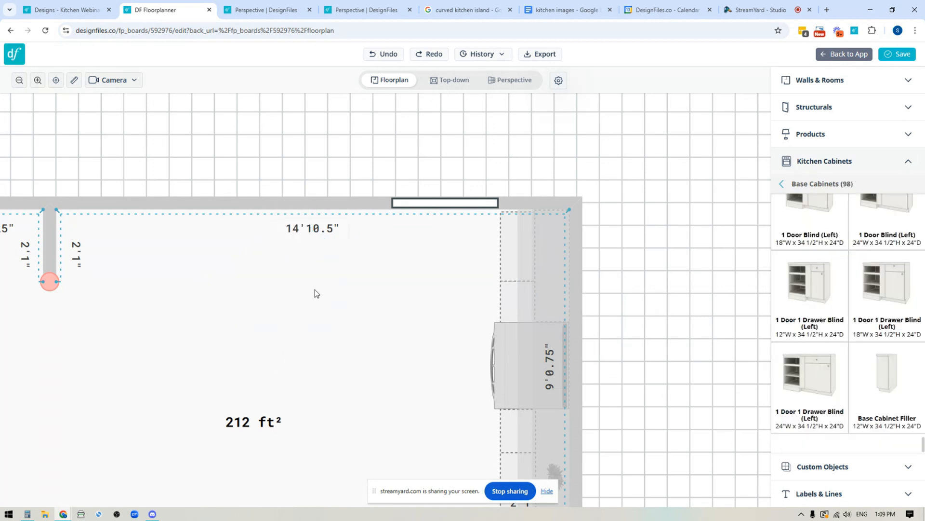
- Look at the double-oven wall in the finished wood kitchen perspective and return to the floor planner
scroll(658, 327, down, 3)
drag(655, 343, 685, 301)
click(266, 9)
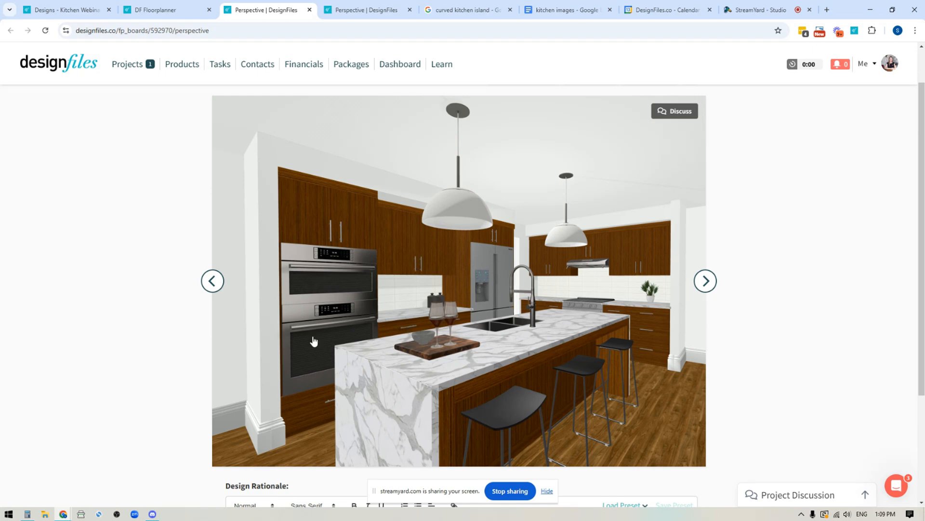
click(158, 14)
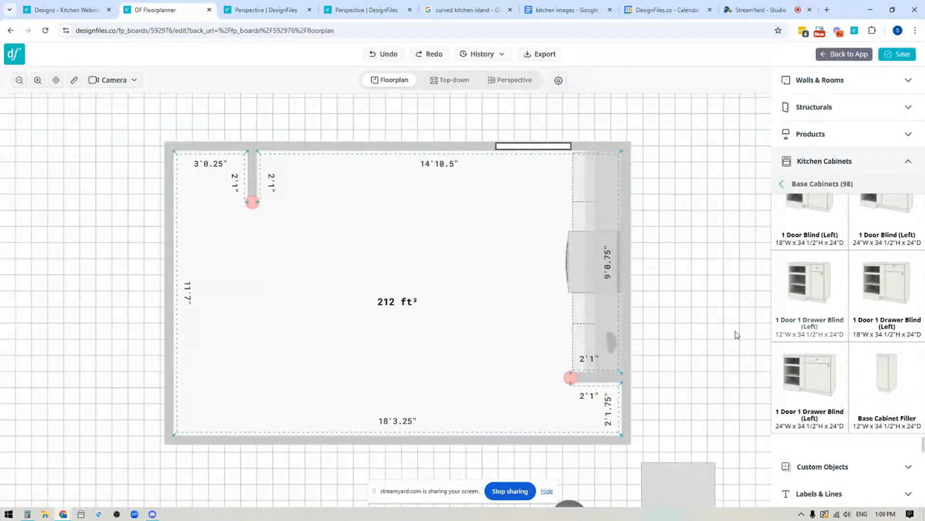
- Place a Double Oven 2 Door 1 Drawer tall cabinet, 30"W x 84"H x 24"D, in the open floor of the room
click(815, 184)
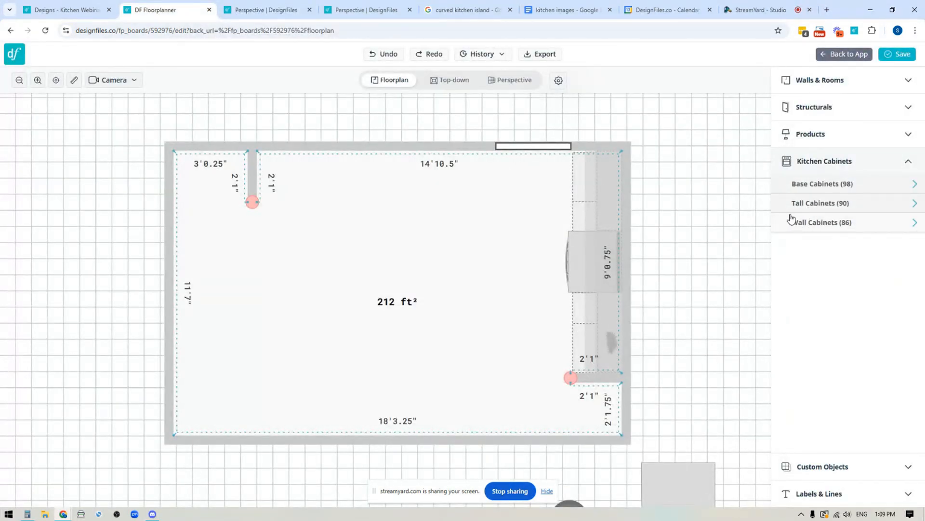
click(815, 204)
scroll(820, 361, down, 5)
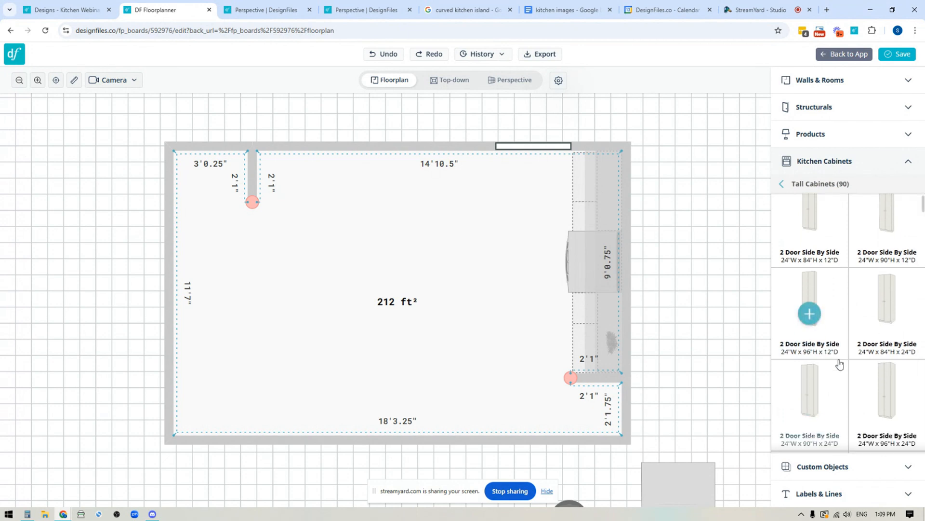
scroll(851, 347, down, 5)
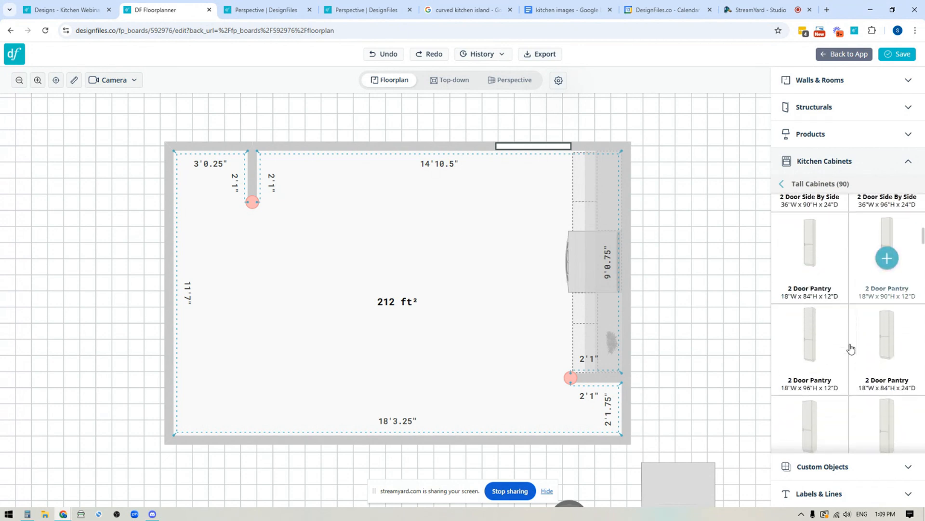
scroll(851, 347, down, 5)
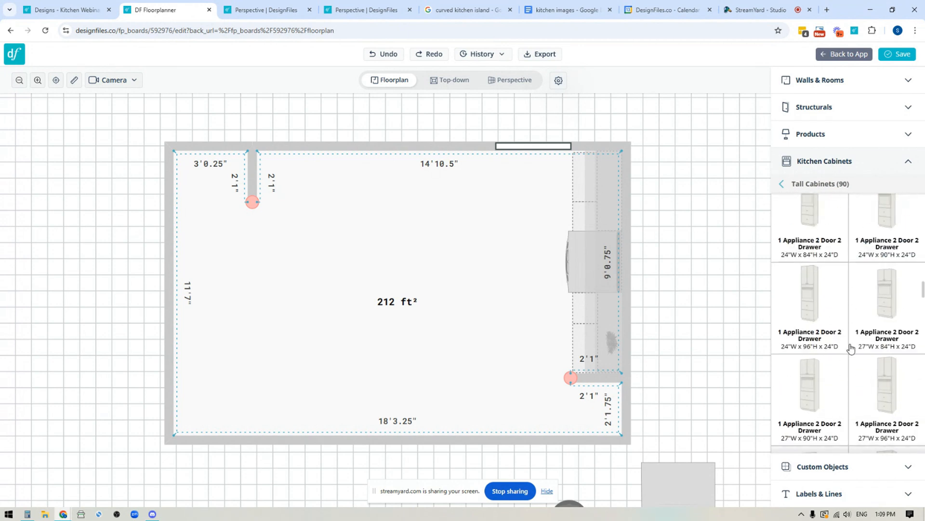
scroll(851, 348, down, 5)
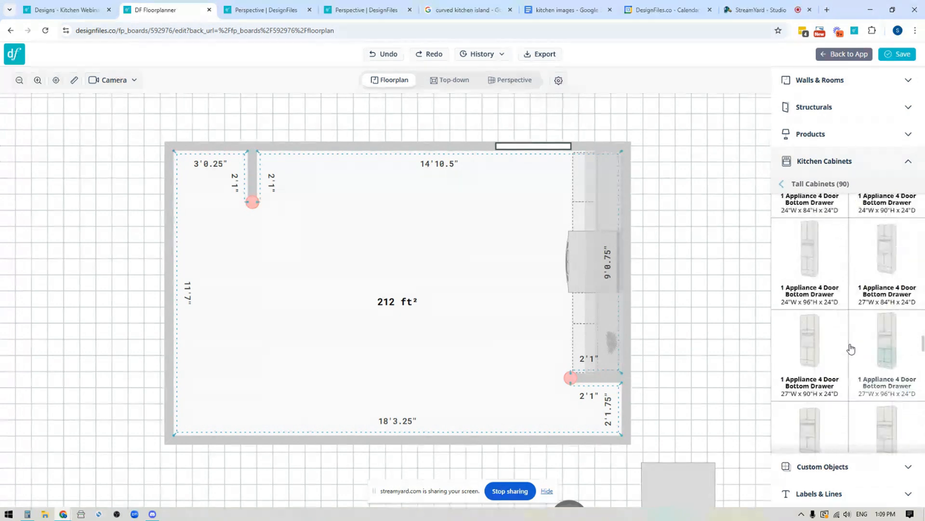
scroll(851, 347, down, 5)
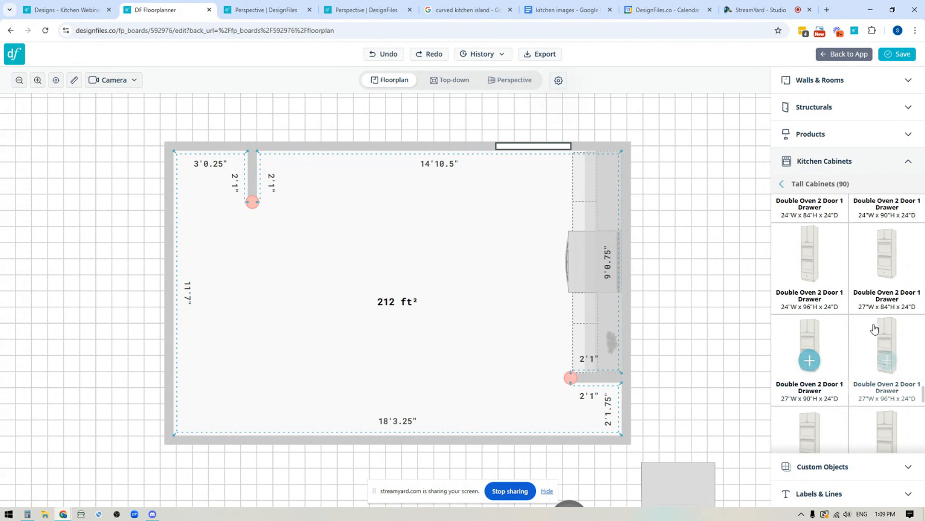
scroll(825, 346, down, 3)
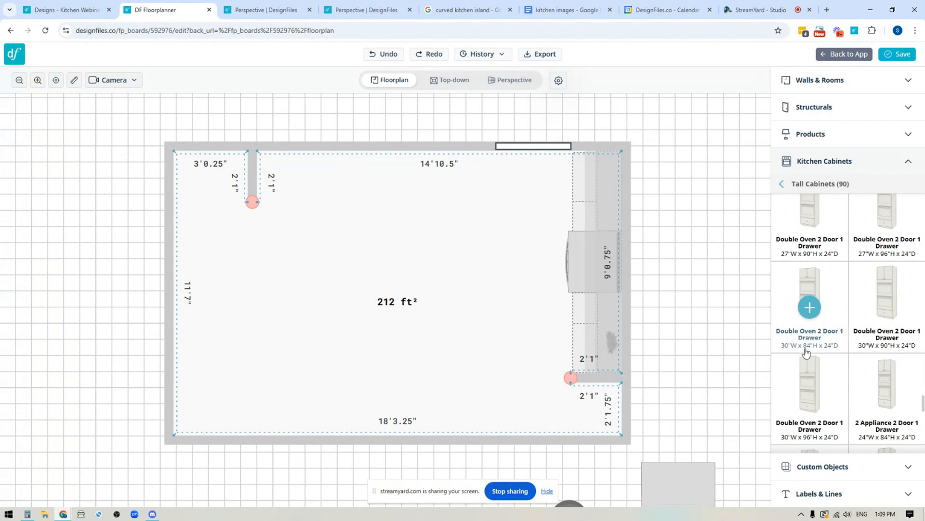
drag(811, 311, 476, 286)
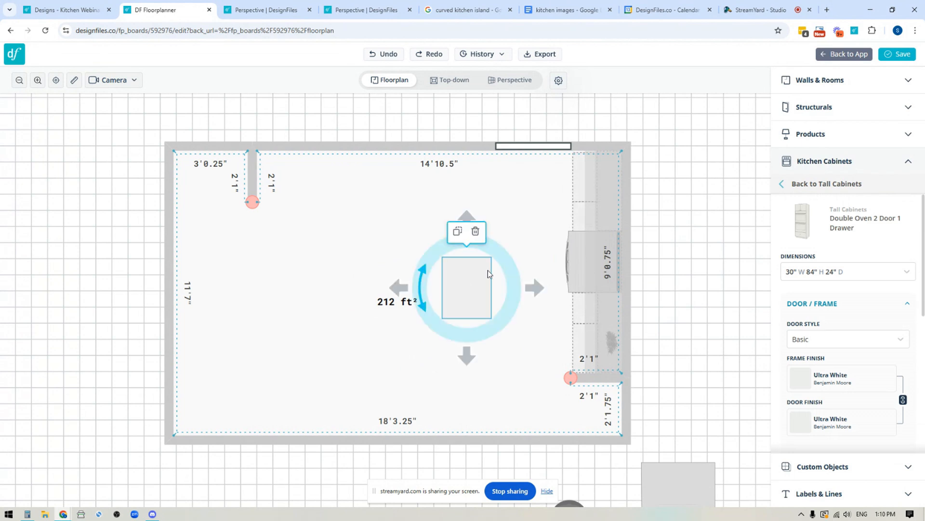
- Preview the double oven cabinet in perspective, and move it in the floorplan against the window wall, into the corner beside the short partition
click(511, 82)
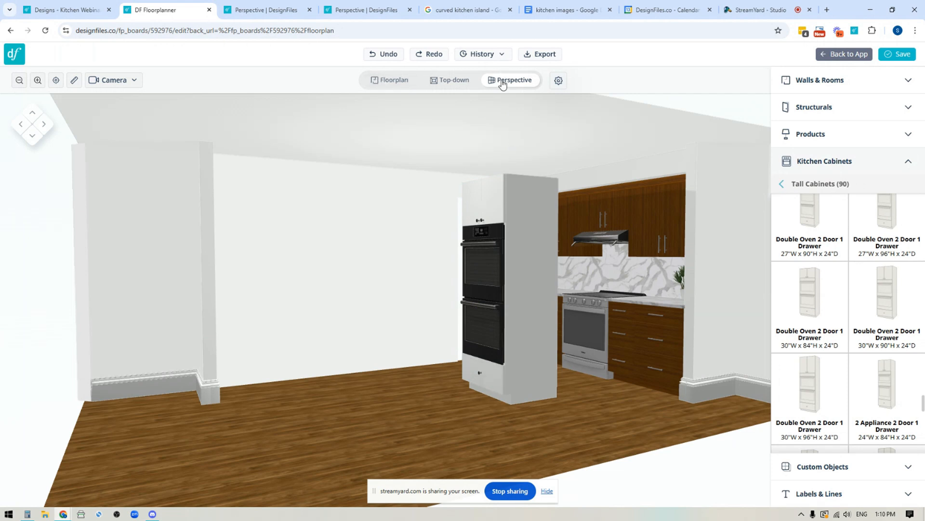
click(388, 83)
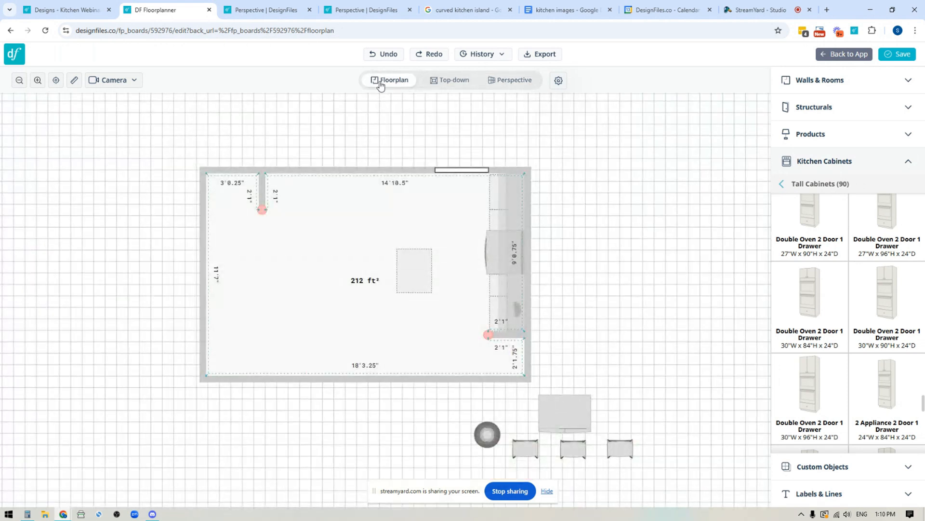
click(412, 273)
scroll(415, 277, up, 3)
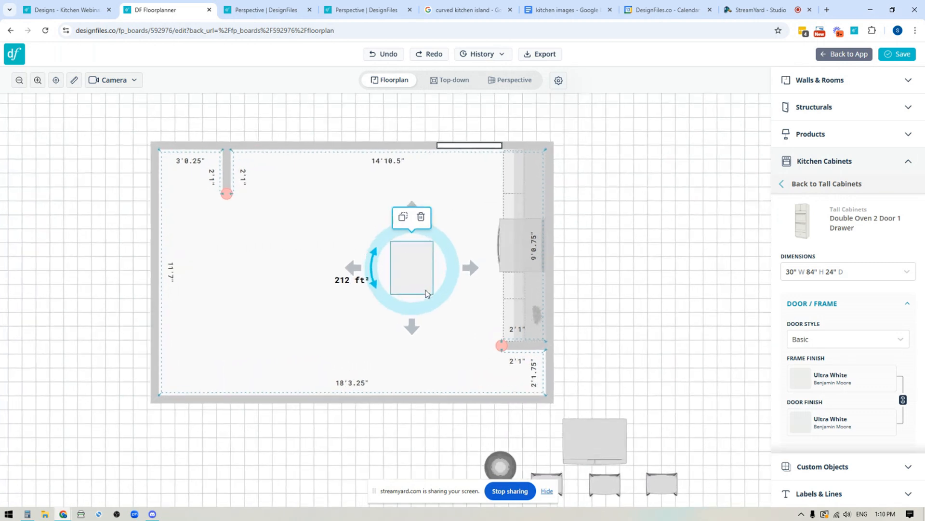
drag(409, 283, 240, 163)
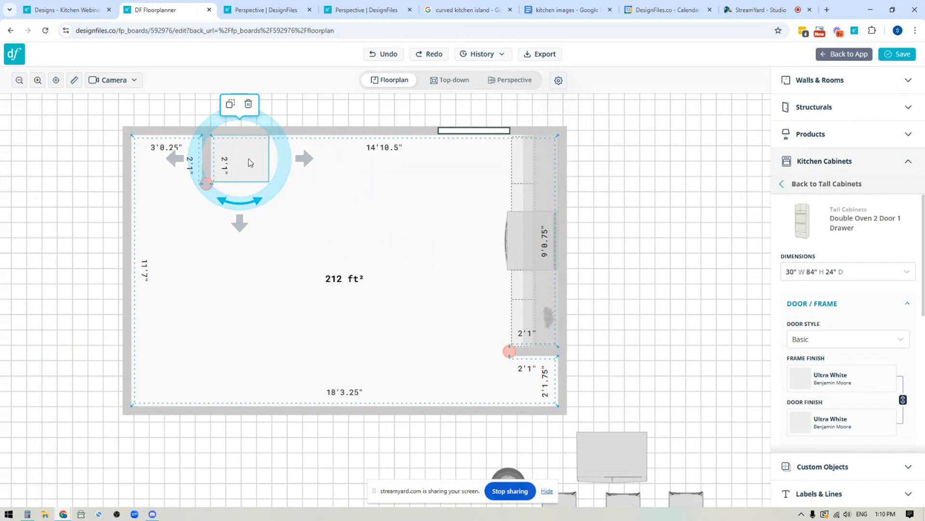
- Place a 3 Drawer base cabinet, 24"W x 34 1/2"H x 24"D, against the window wall directly beside the double oven cabinet
click(826, 185)
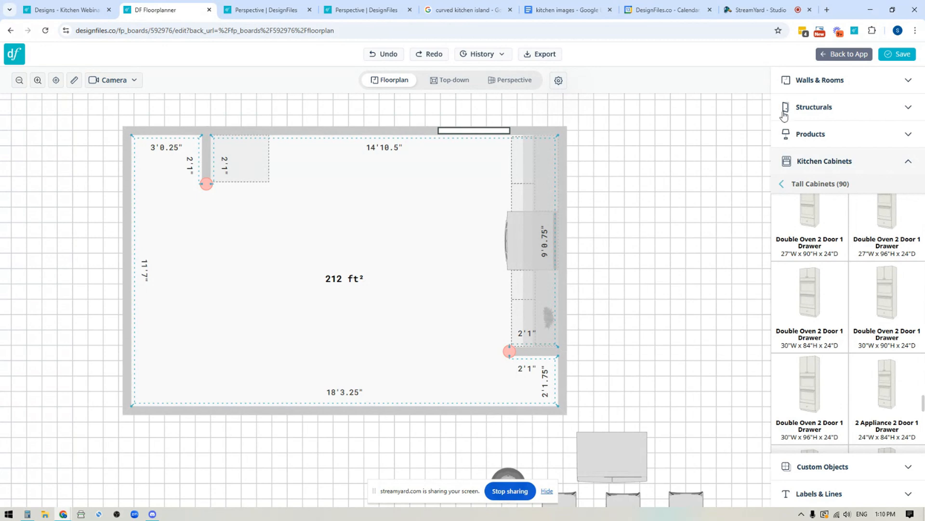
click(833, 188)
click(815, 184)
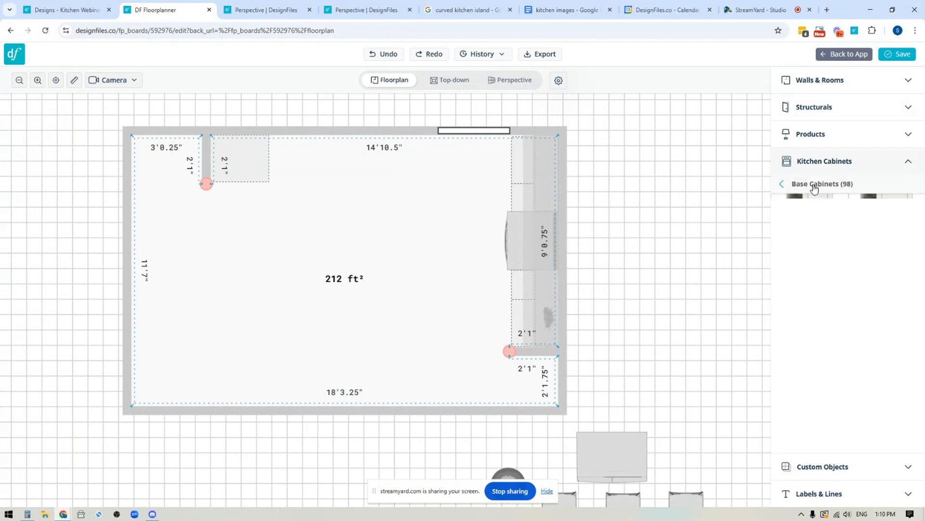
scroll(839, 393, down, 5)
scroll(848, 398, down, 15)
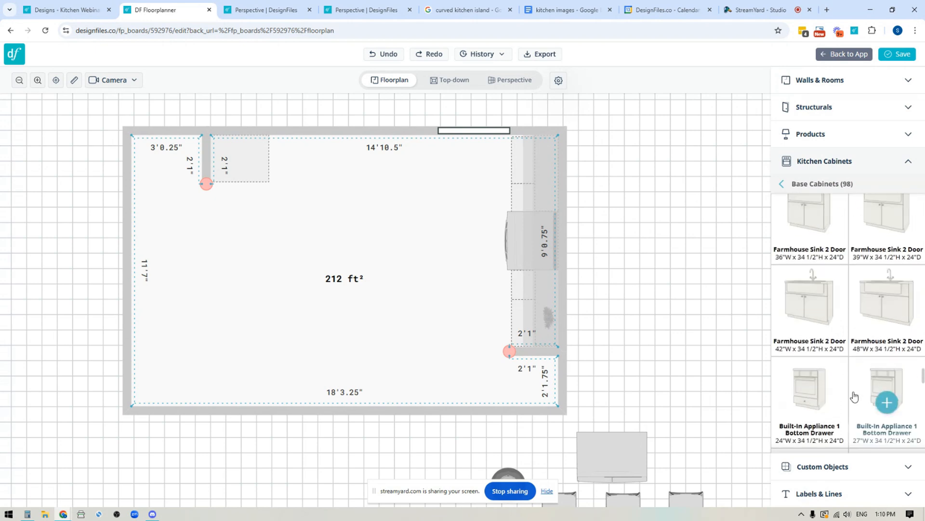
scroll(867, 396, down, 5)
scroll(869, 396, down, 3)
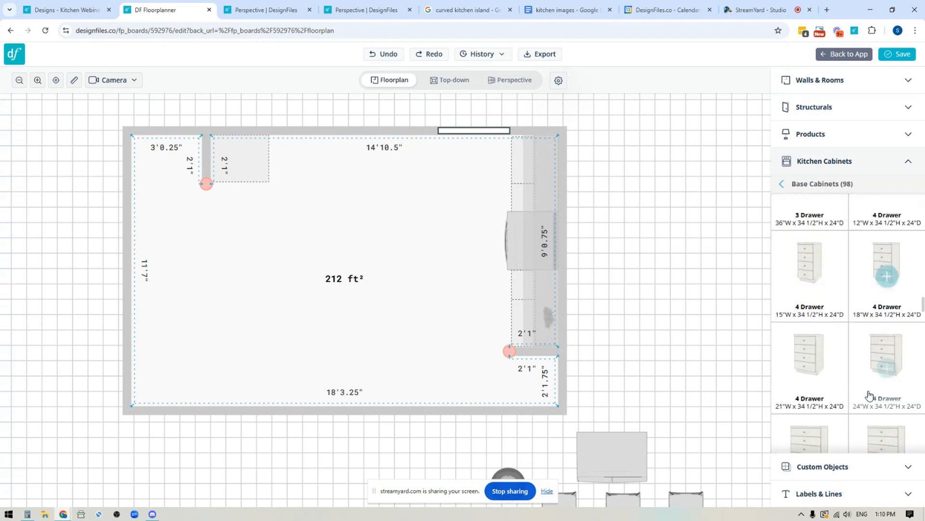
scroll(863, 386, up, 5)
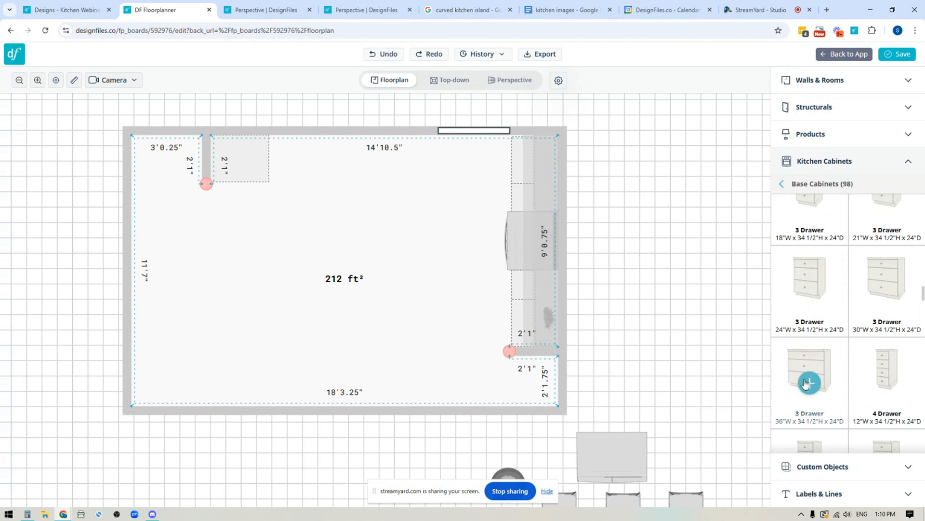
scroll(820, 366, up, 2)
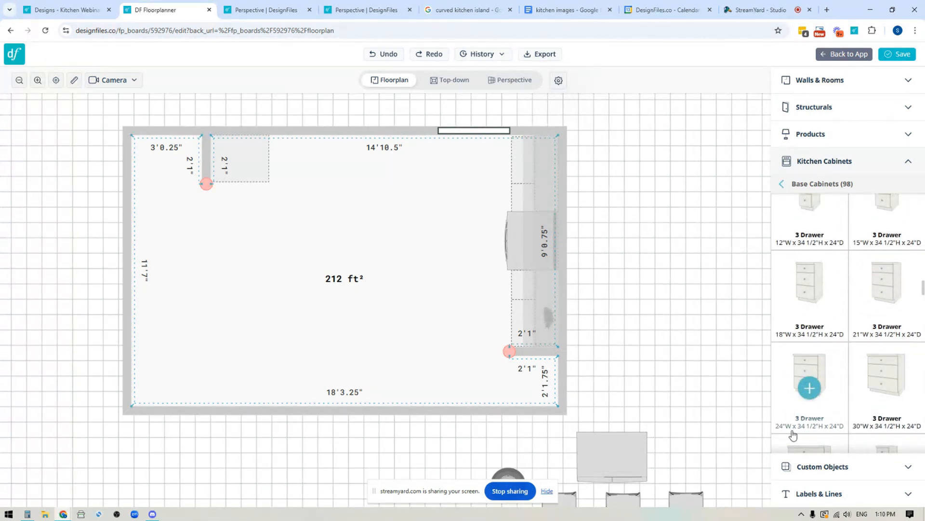
click(811, 388)
drag(377, 252, 305, 176)
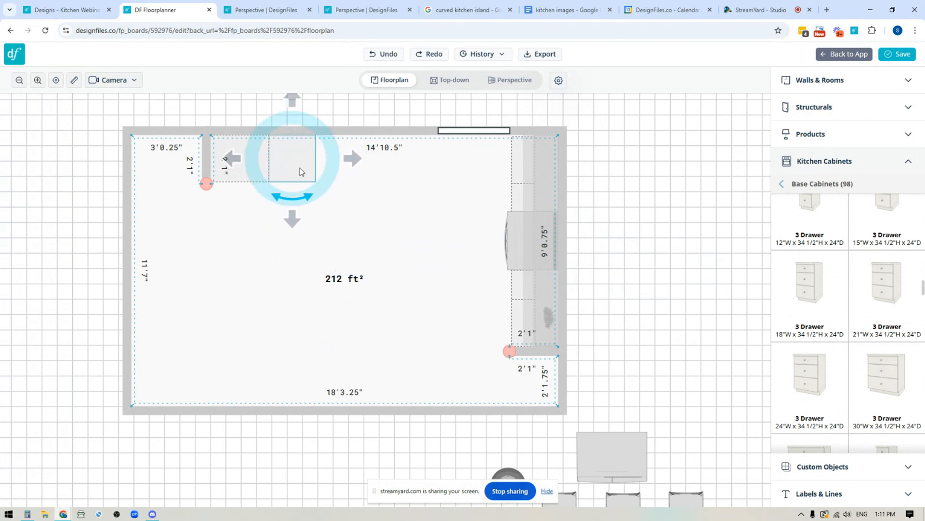
- Duplicate the 24-inch 3 Drawer base cabinet and set the copy flush beside it along the window wall
click(299, 168)
click(284, 106)
drag(417, 227, 352, 175)
click(350, 174)
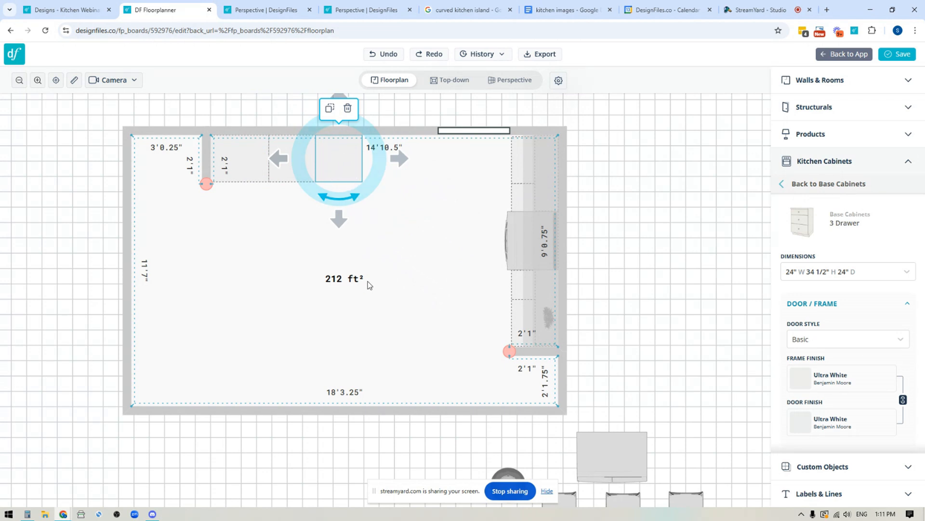
- Place a 1 Door wall cabinet, 24"W x 30"H x 12"D, above the first drawer base and a duplicate above the second
click(812, 188)
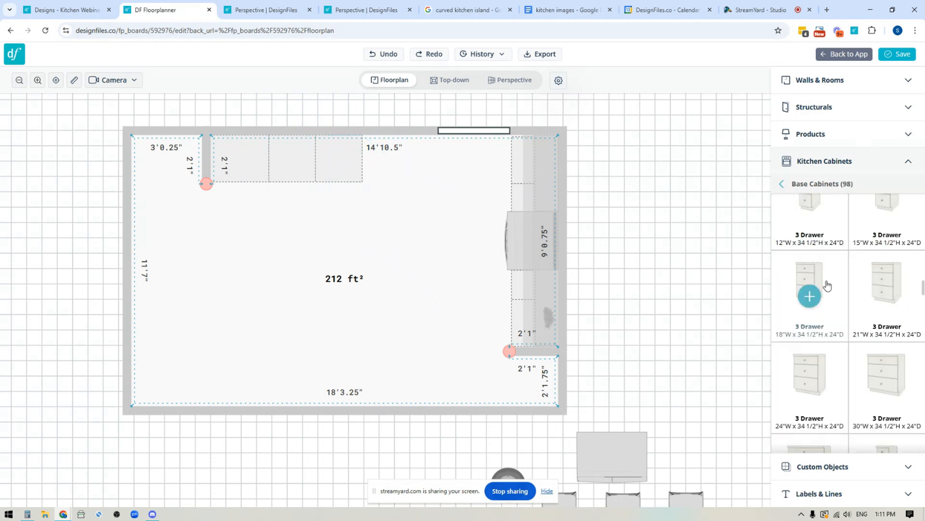
click(813, 190)
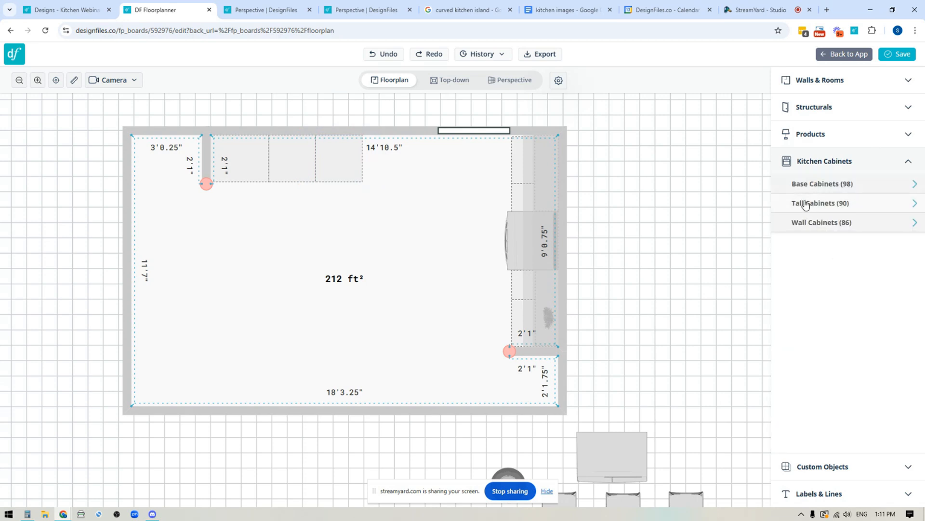
click(808, 223)
scroll(840, 372, down, 2)
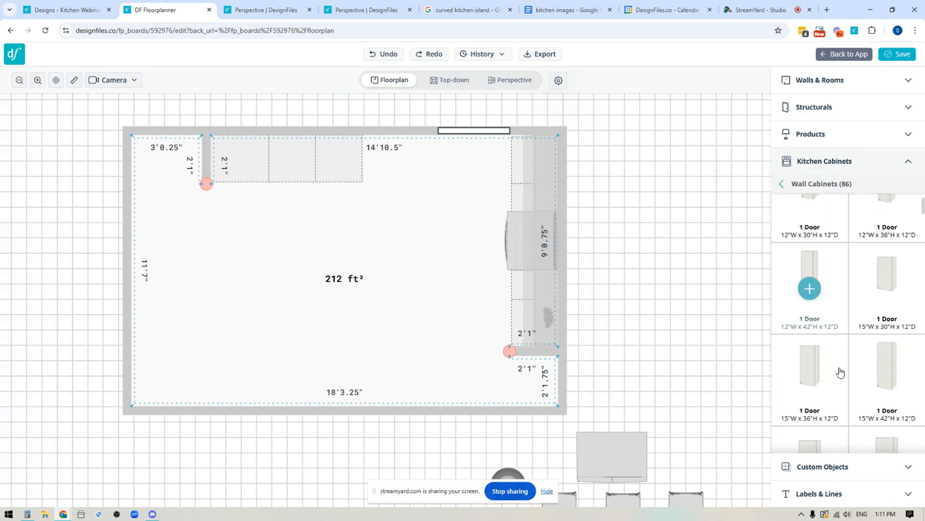
scroll(840, 372, down, 2)
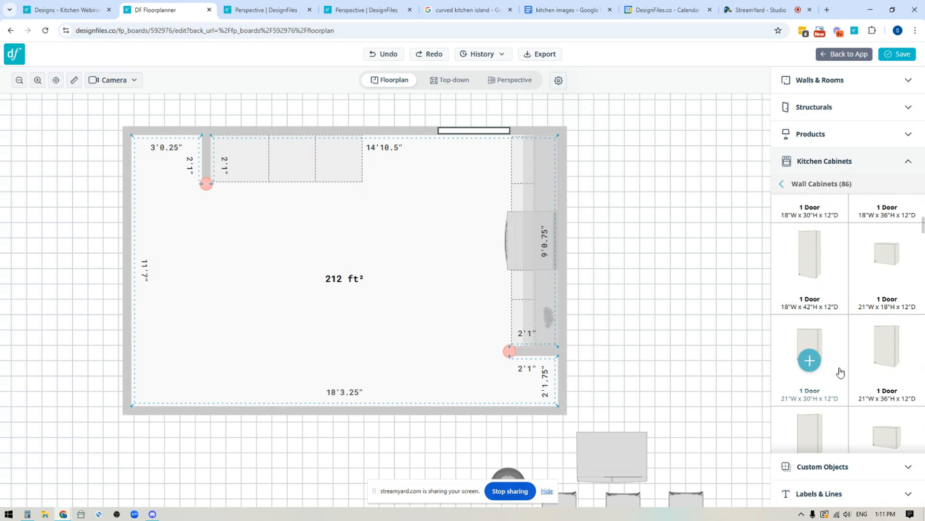
scroll(840, 372, down, 5)
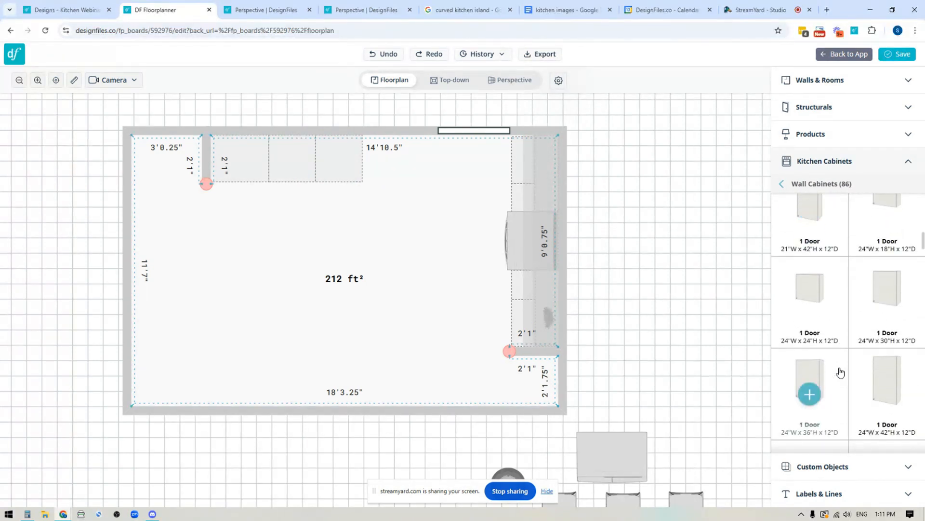
click(887, 302)
drag(607, 175, 299, 153)
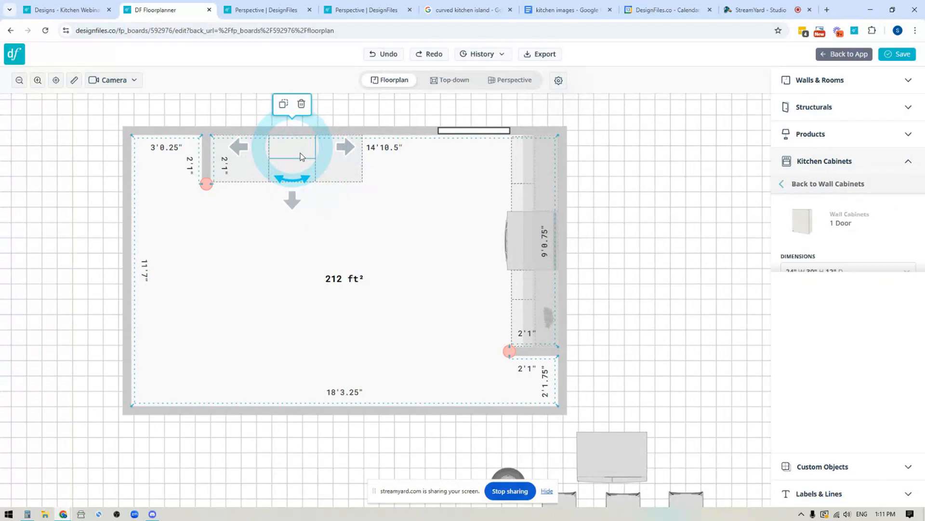
click(285, 102)
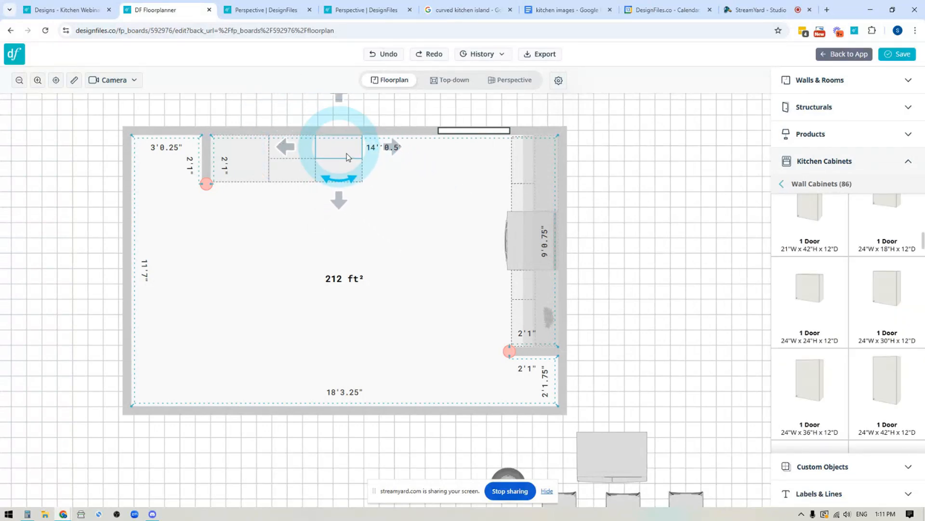
click(346, 153)
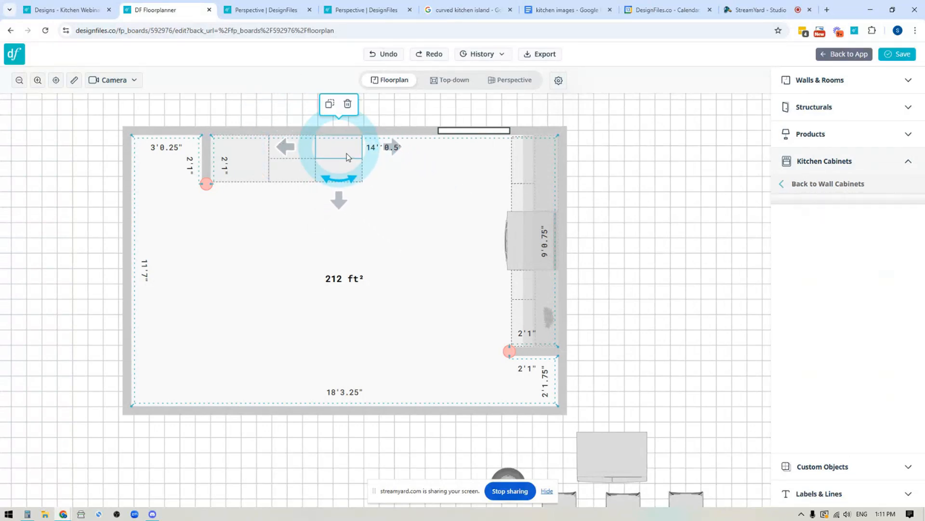
- Show the new cabinet run in perspective and select the double oven, both wall cabinets and both drawer base cabinets together
click(513, 82)
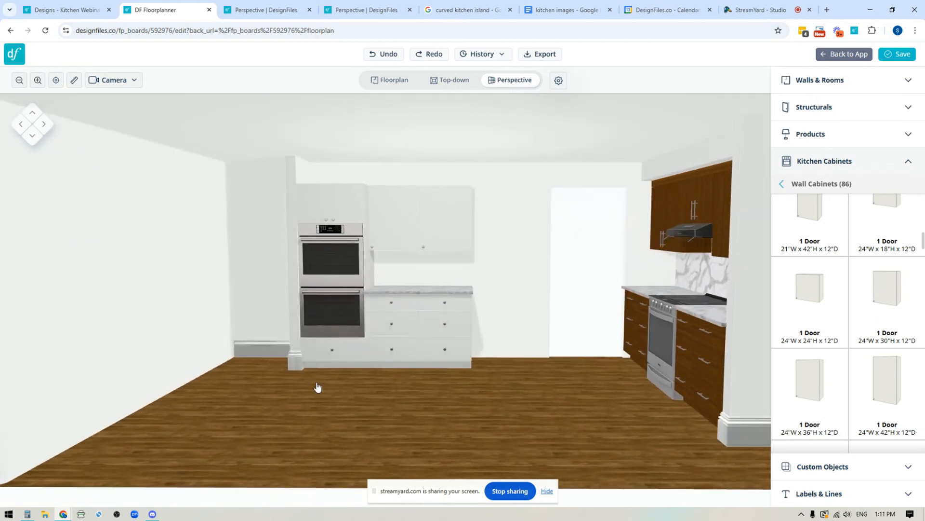
scroll(370, 372, up, 5)
drag(365, 438, 462, 420)
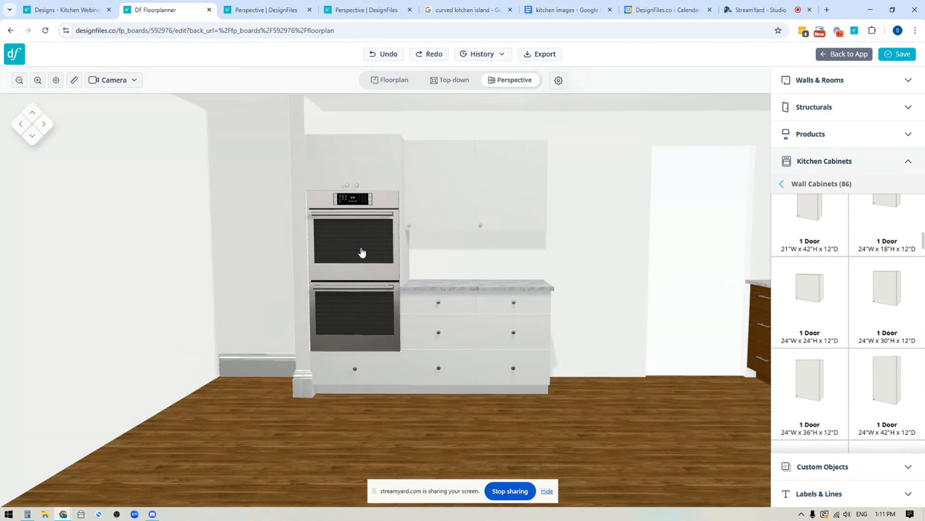
click(362, 252)
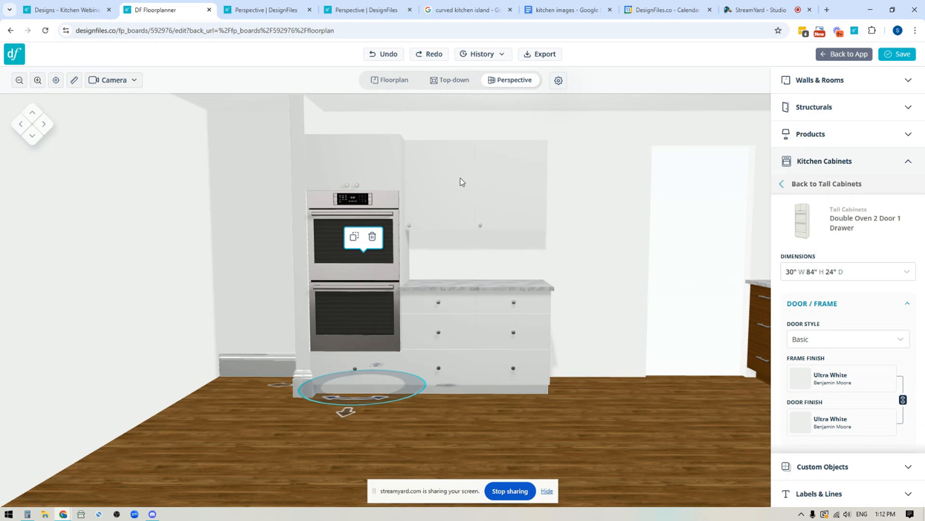
click(447, 208)
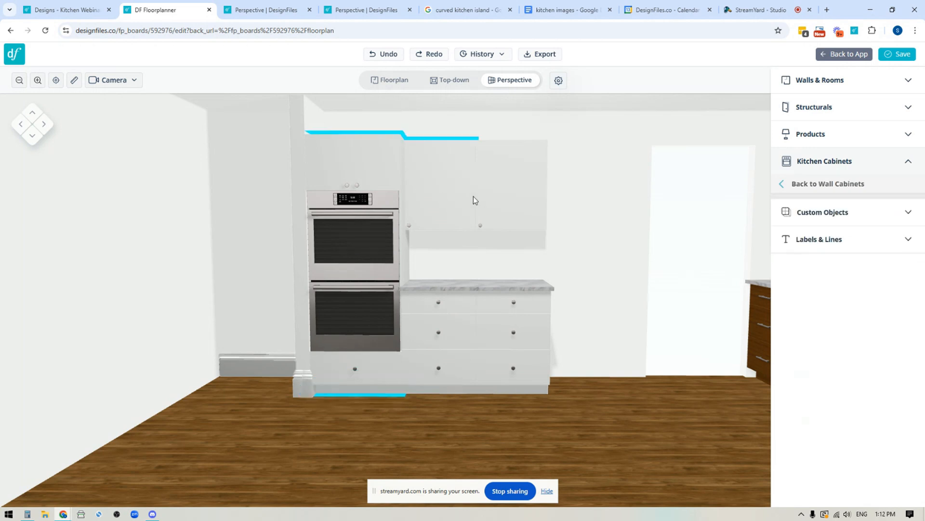
click(526, 351)
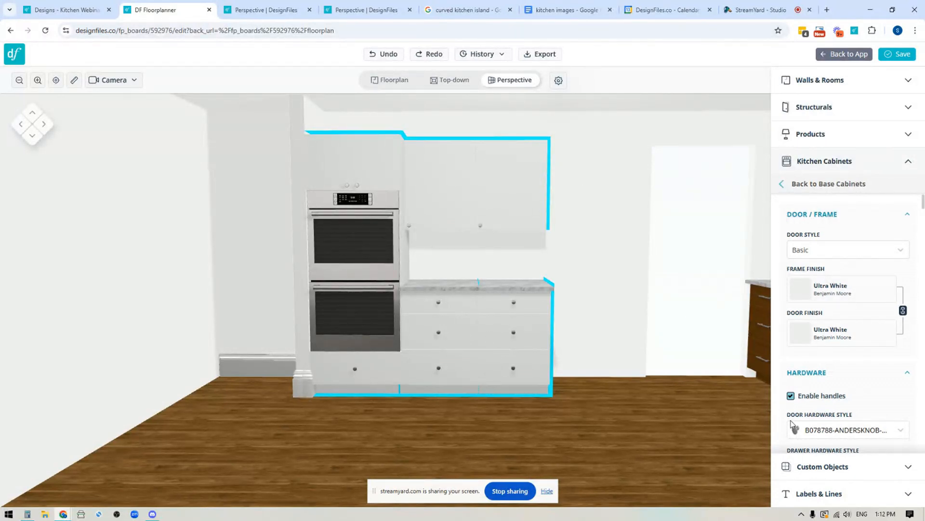
- Try the Shaker, Raised and Recessed door styles in turn on the whole selected cabinet run
scroll(823, 266, down, 2)
scroll(824, 265, up, 2)
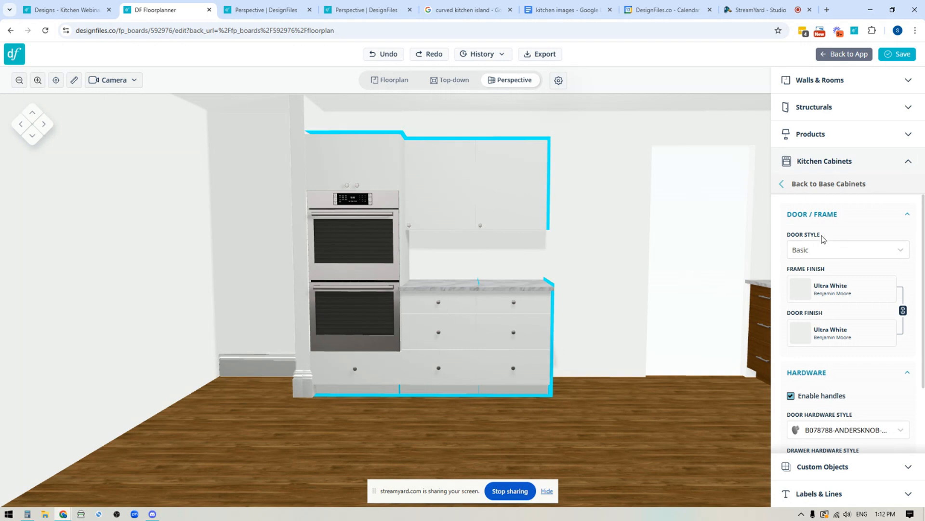
click(810, 254)
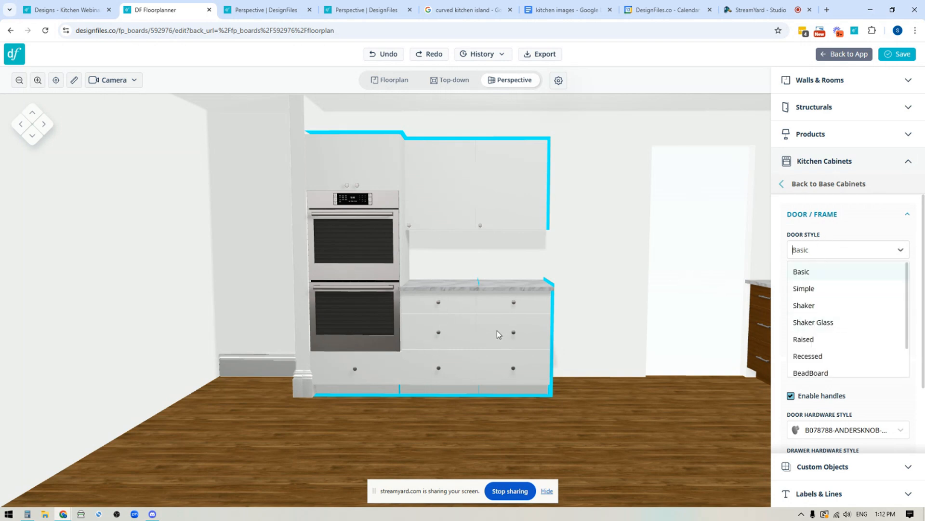
click(809, 307)
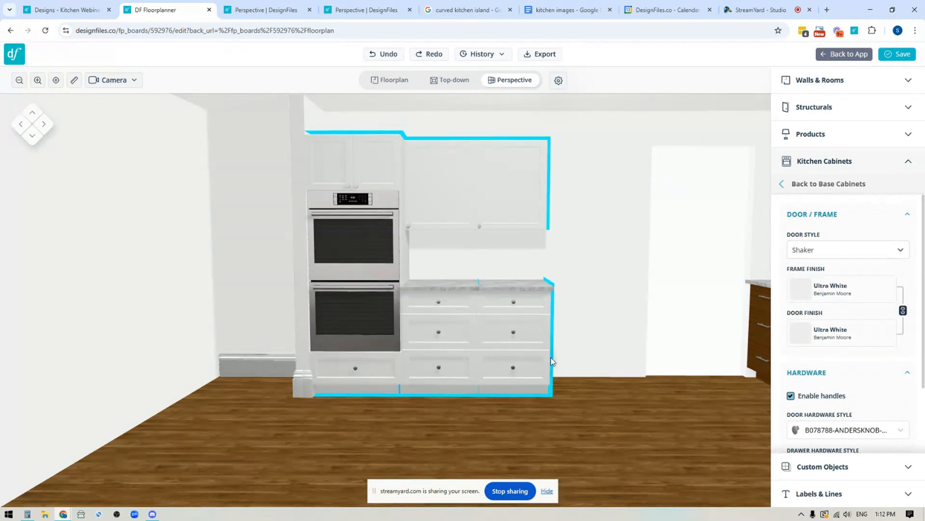
click(830, 255)
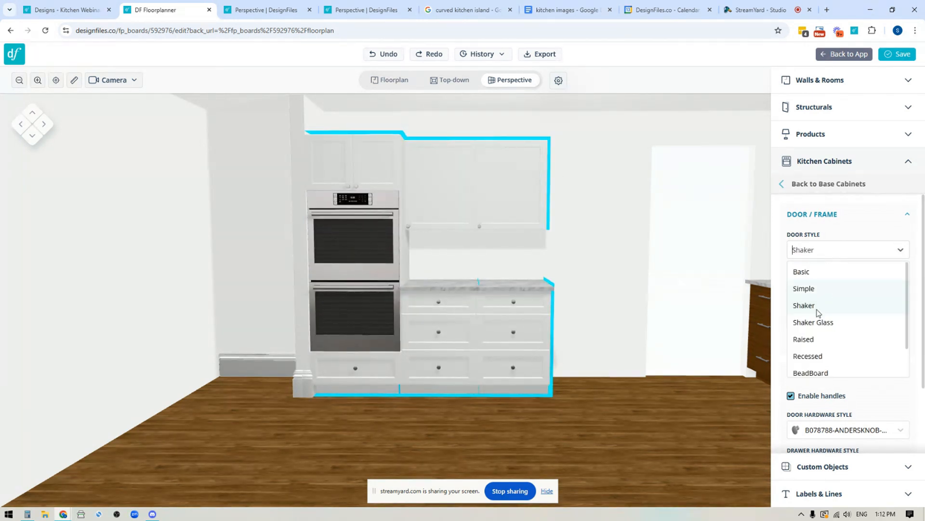
click(804, 338)
click(836, 250)
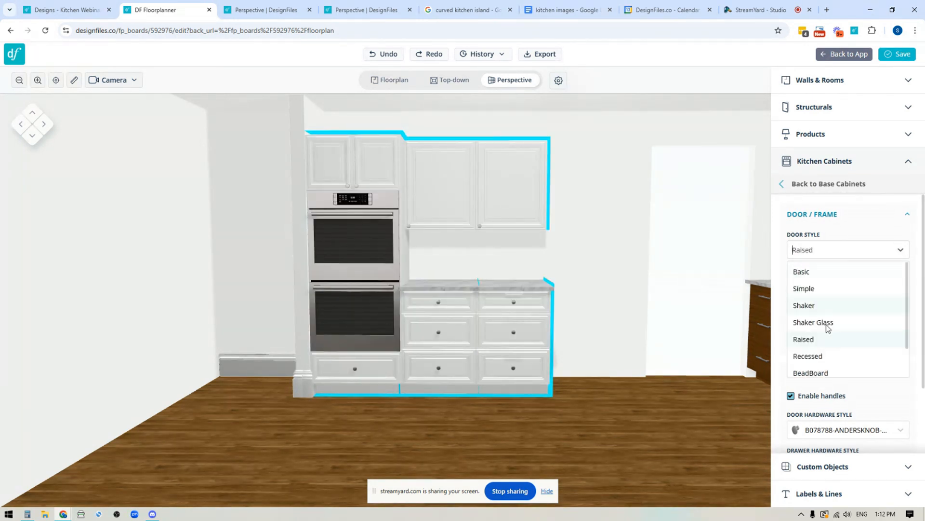
click(809, 356)
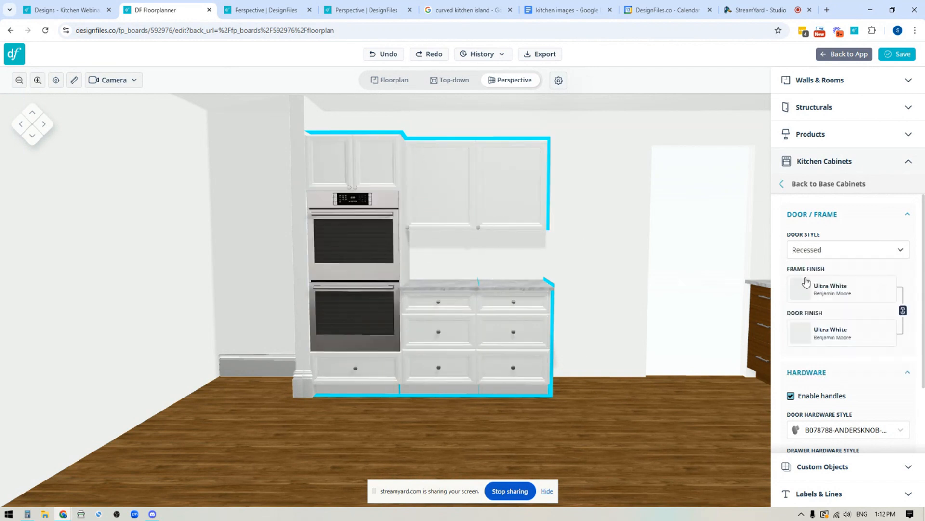
click(573, 433)
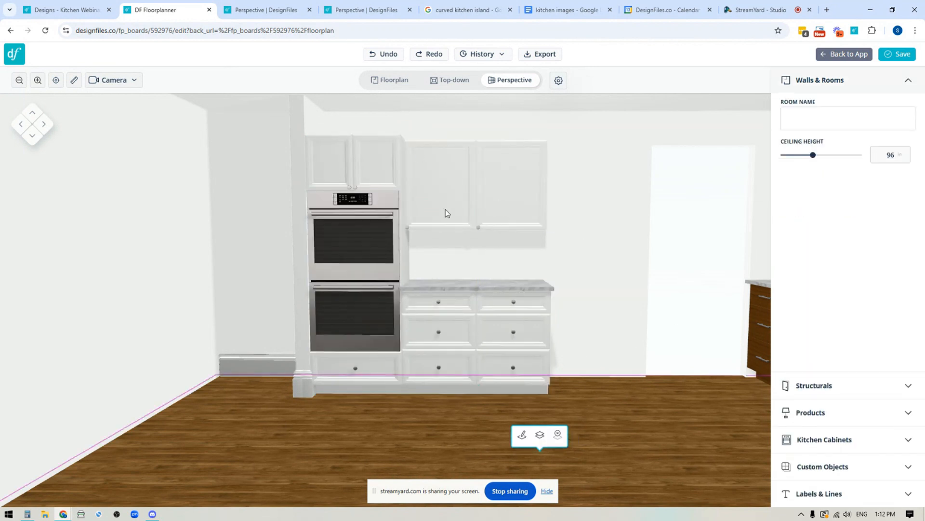
- Try the Shaker Glass and 6 Pane Glass door styles on the two wall cabinets beside the double oven
click(506, 196)
scroll(841, 289, down, 2)
click(841, 285)
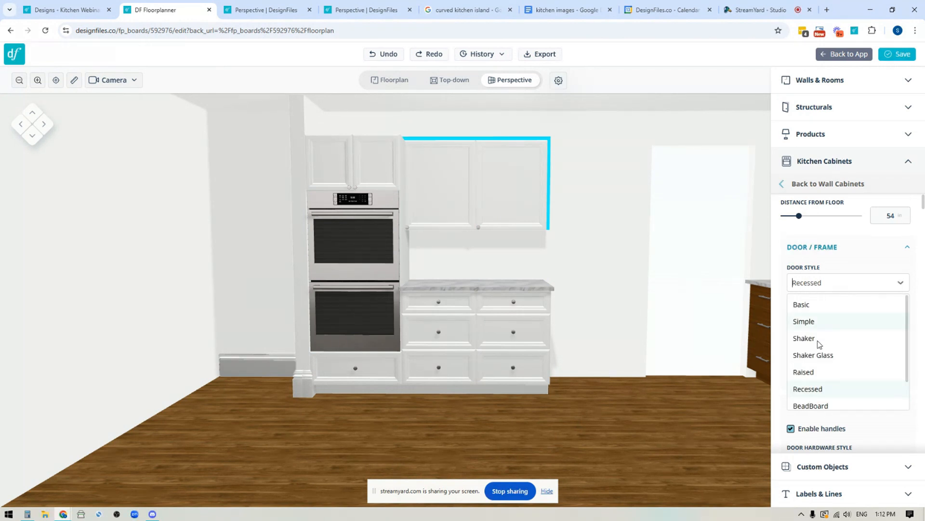
click(821, 356)
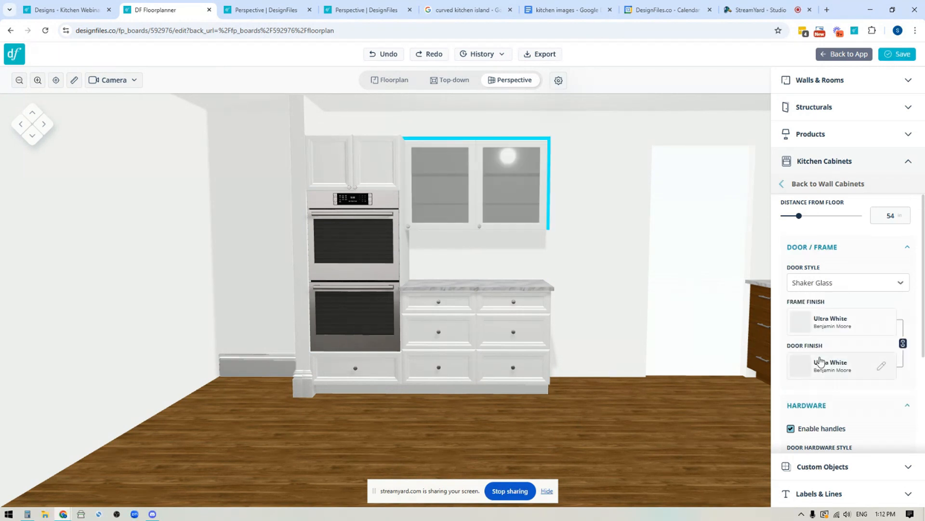
click(858, 284)
scroll(825, 387, down, 1)
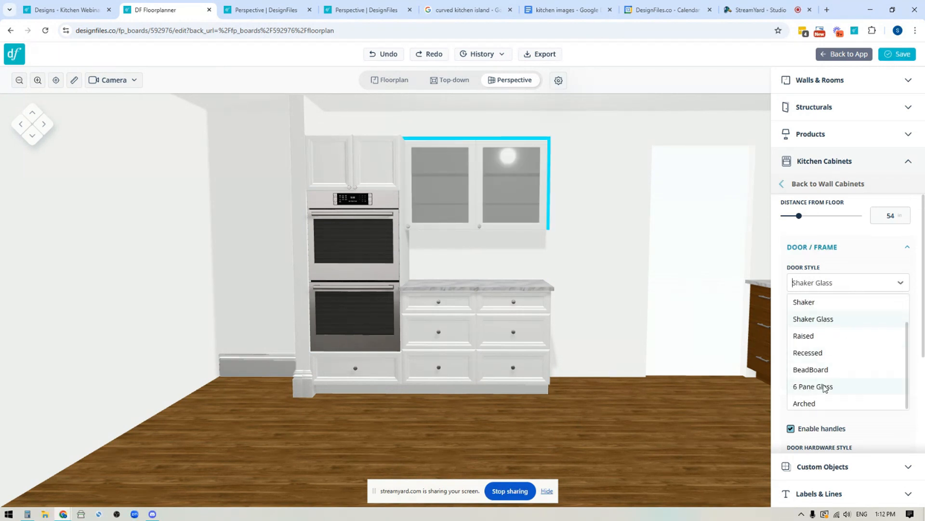
click(815, 387)
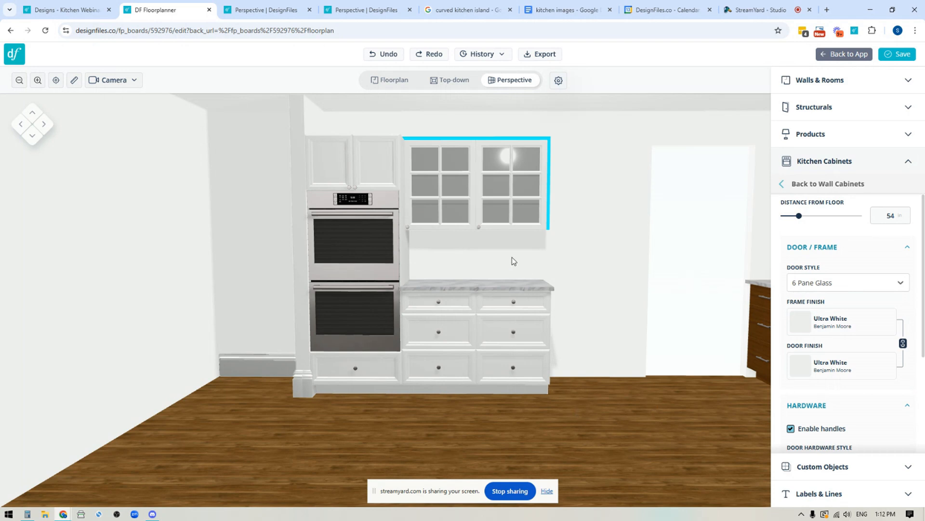
- Select the double oven, wall and drawer base cabinets together and set their door style back to Basic
click(360, 174)
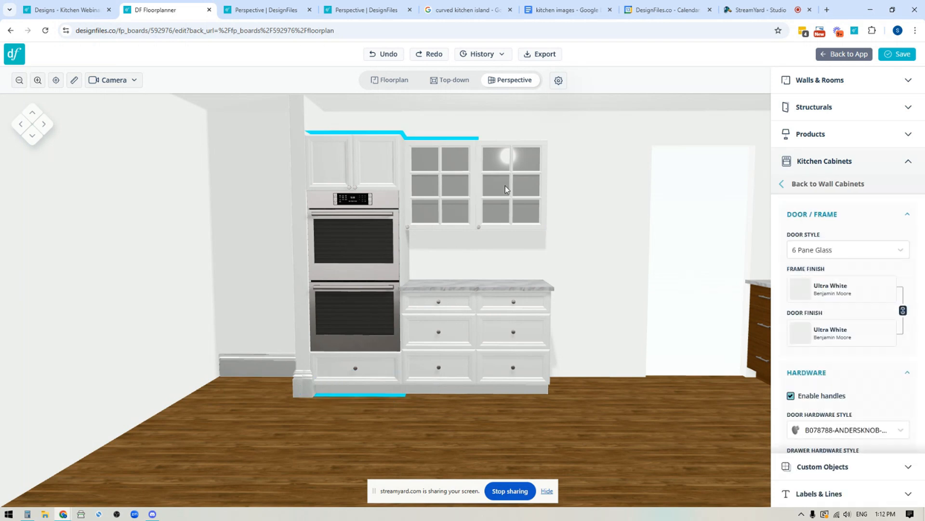
shift+click(467, 322)
click(841, 253)
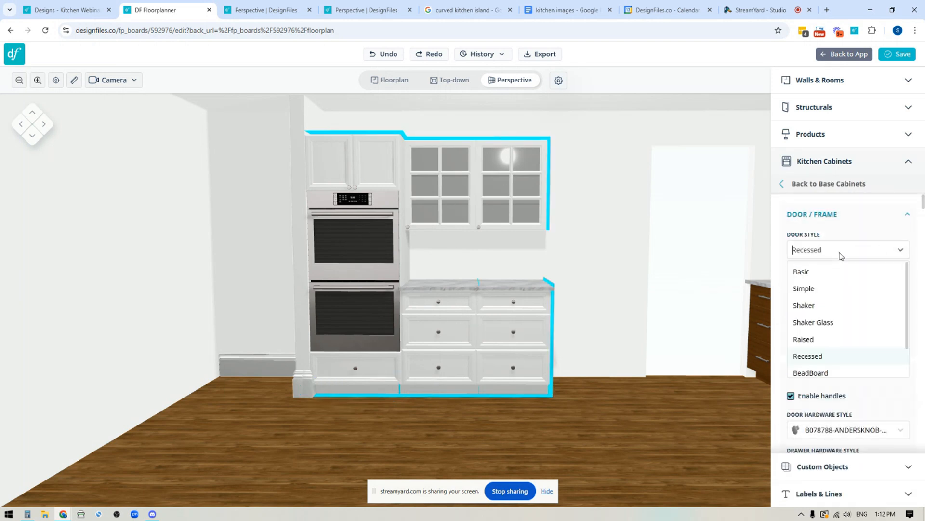
click(802, 272)
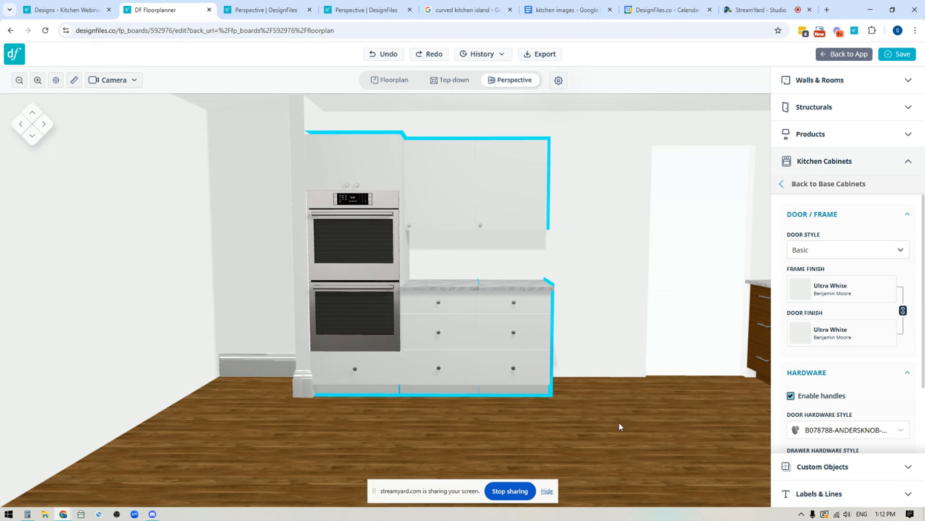
- Set the handle position to Right on the wall cabinet directly beside the double oven
drag(619, 426, 614, 421)
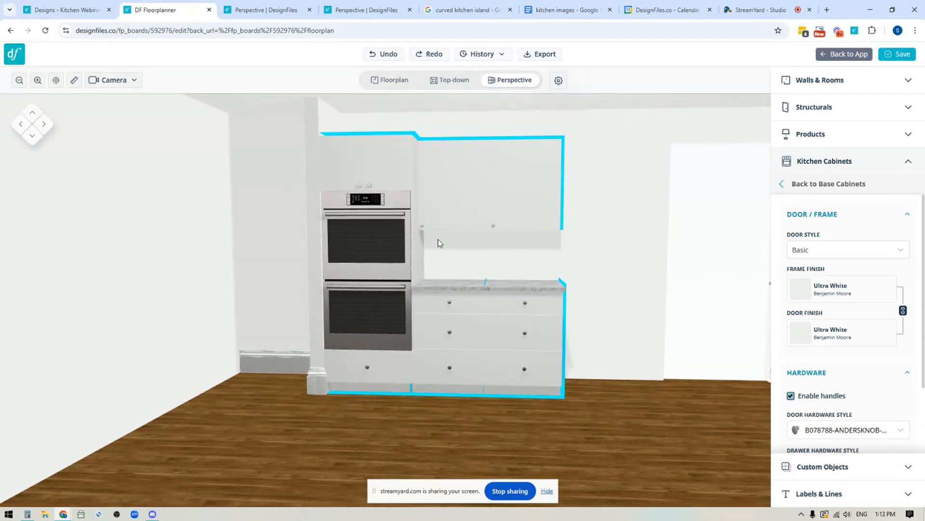
click(647, 415)
click(438, 217)
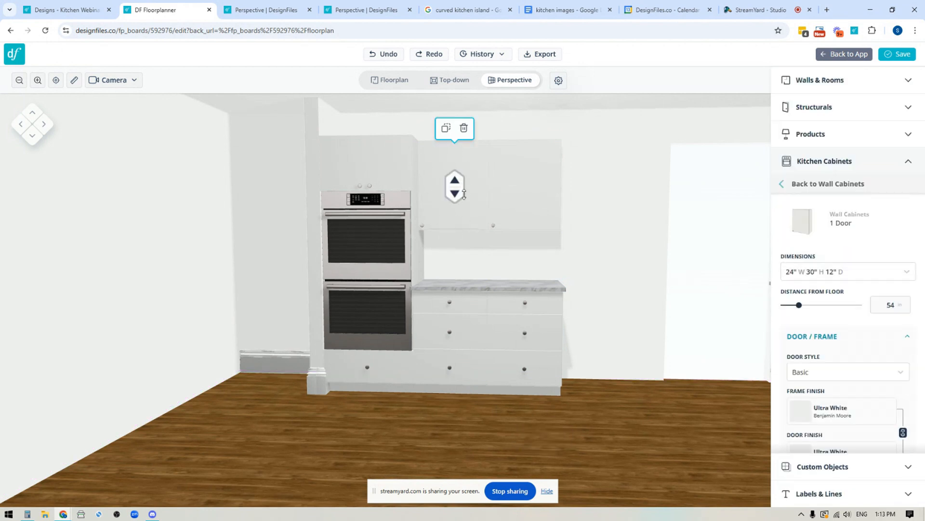
scroll(850, 353, down, 3)
scroll(849, 352, down, 1)
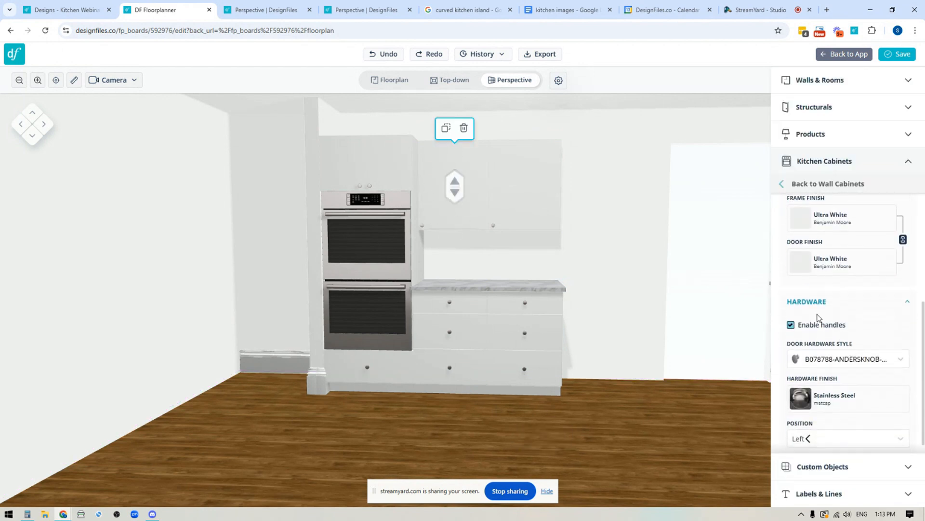
scroll(841, 337, down, 1)
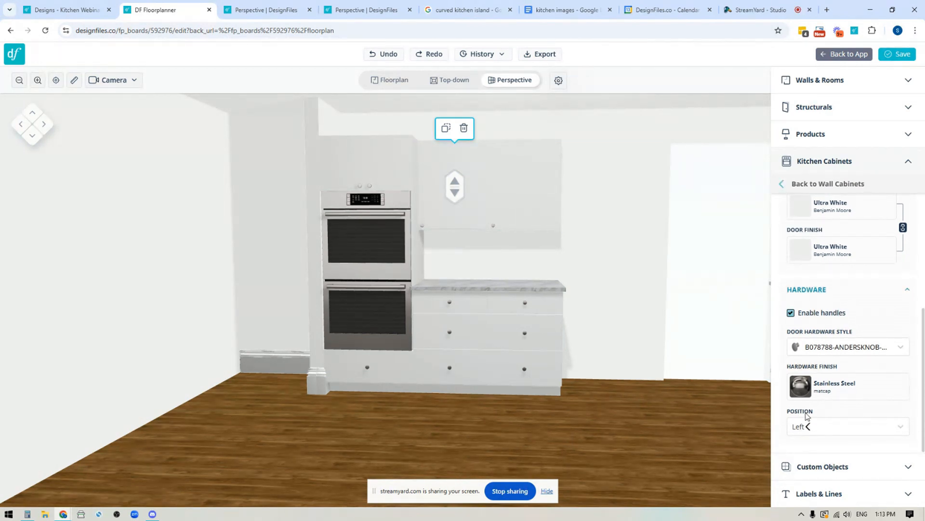
click(818, 433)
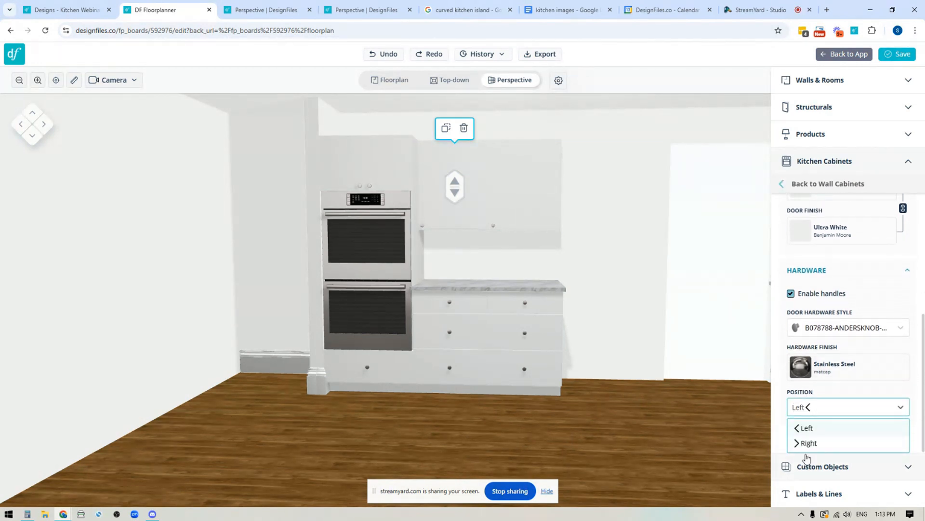
click(806, 442)
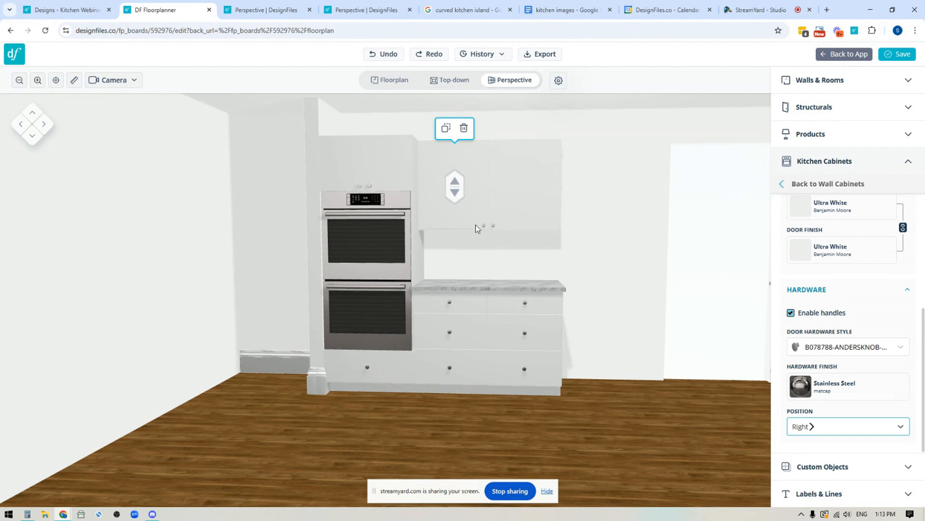
click(643, 470)
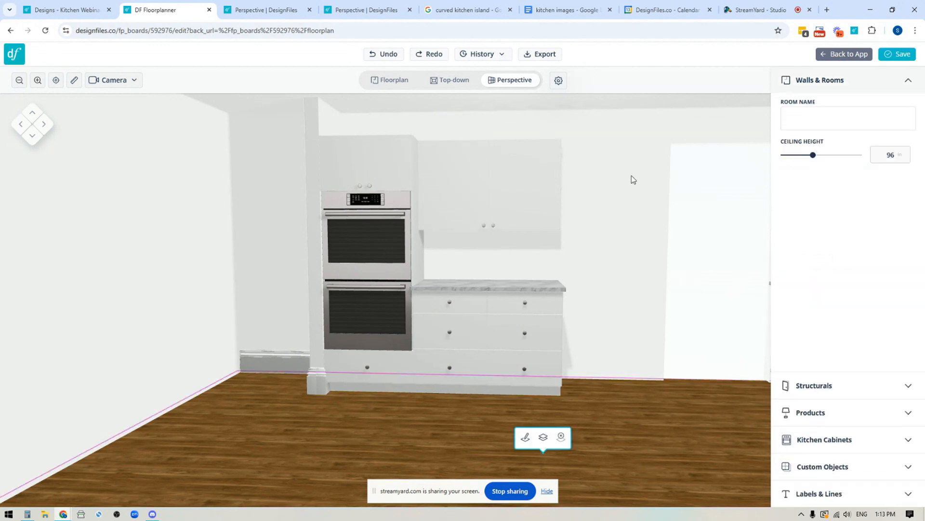
- Select the whole double oven cabinet run and open its frame finish with the frame and door finishes linked
click(363, 189)
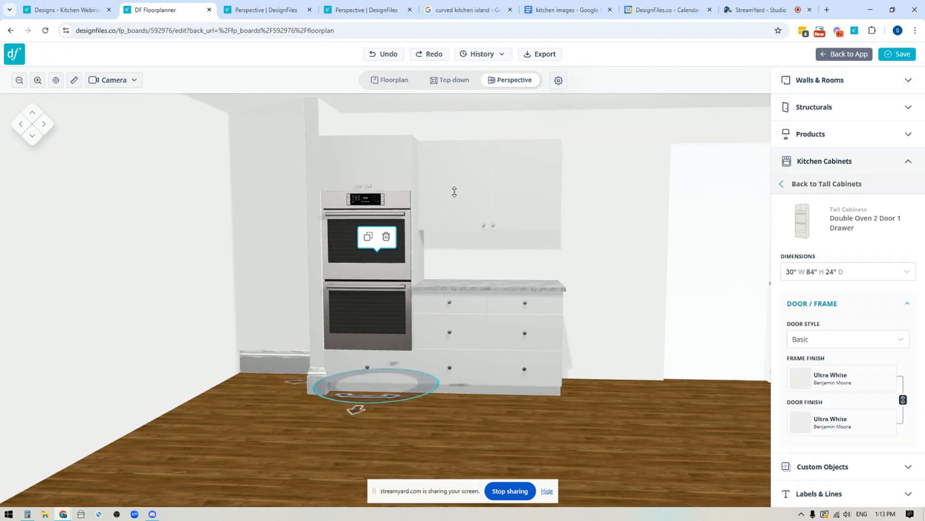
click(454, 192)
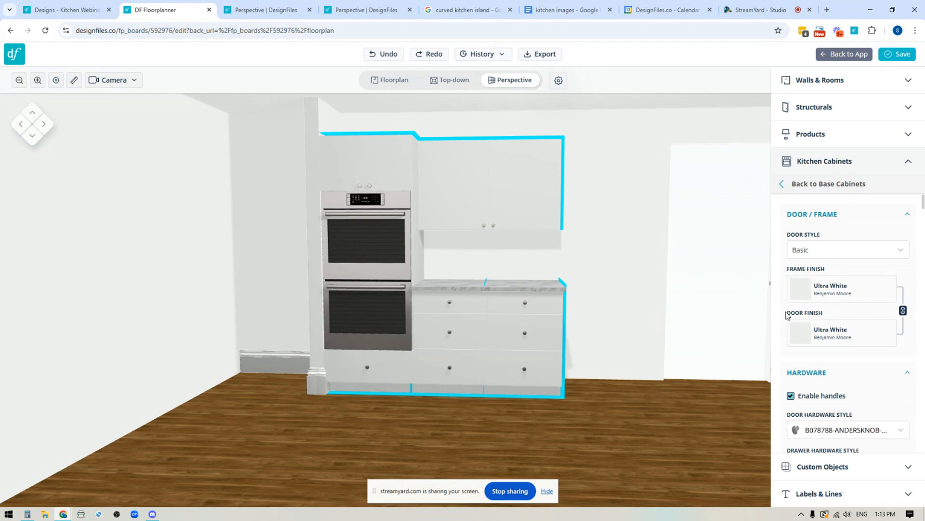
drag(579, 441, 540, 440)
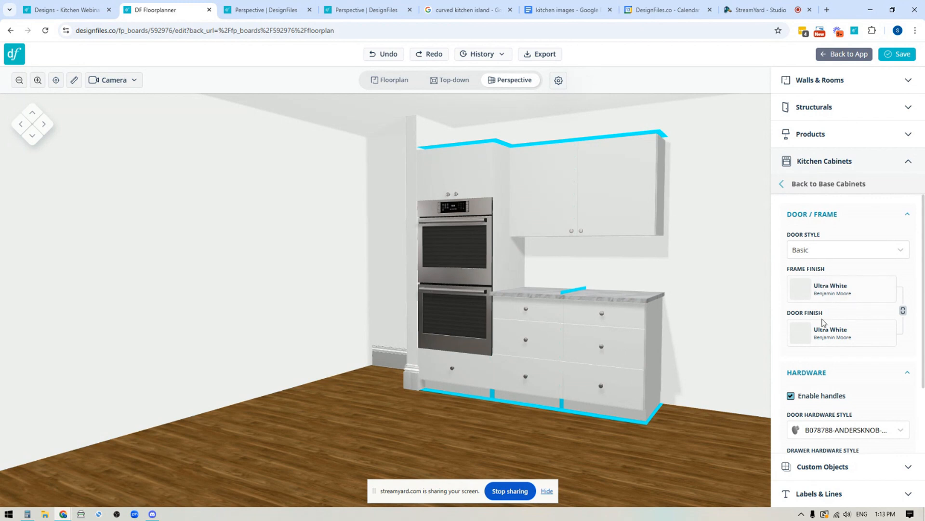
click(904, 312)
click(883, 289)
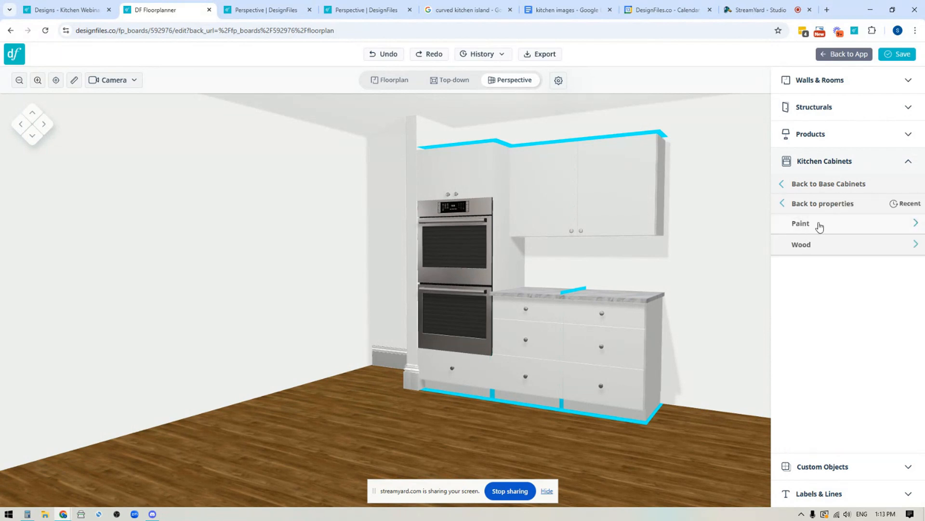
- Examine the Farrow & Ball paint colours and the wood textures offered as cabinet finishes
click(810, 230)
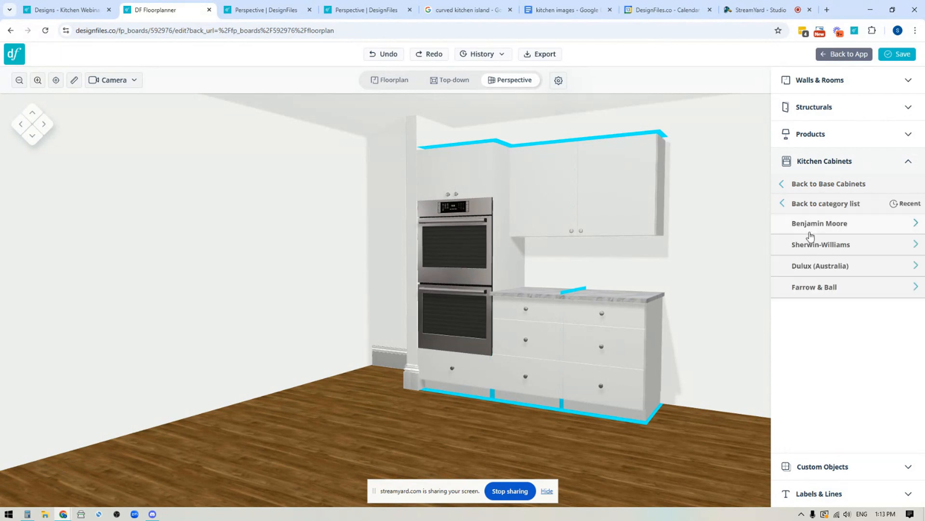
click(814, 288)
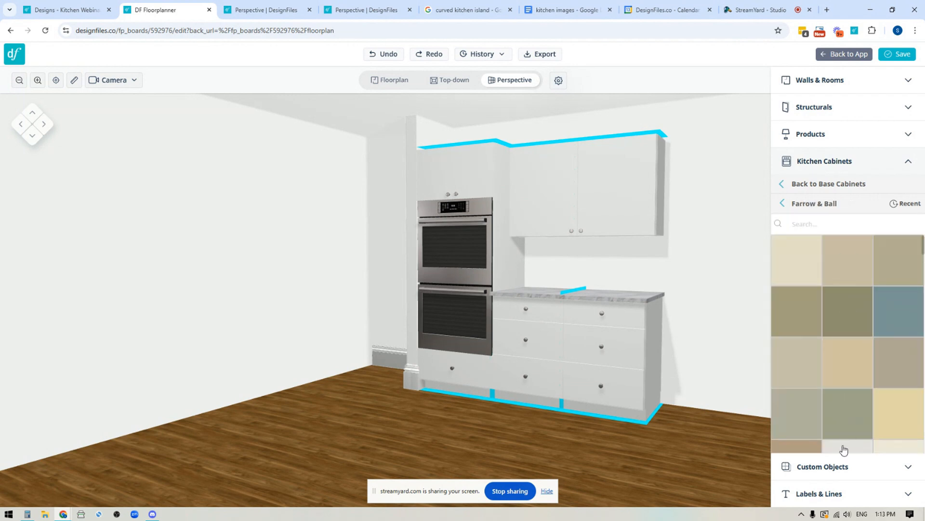
click(807, 205)
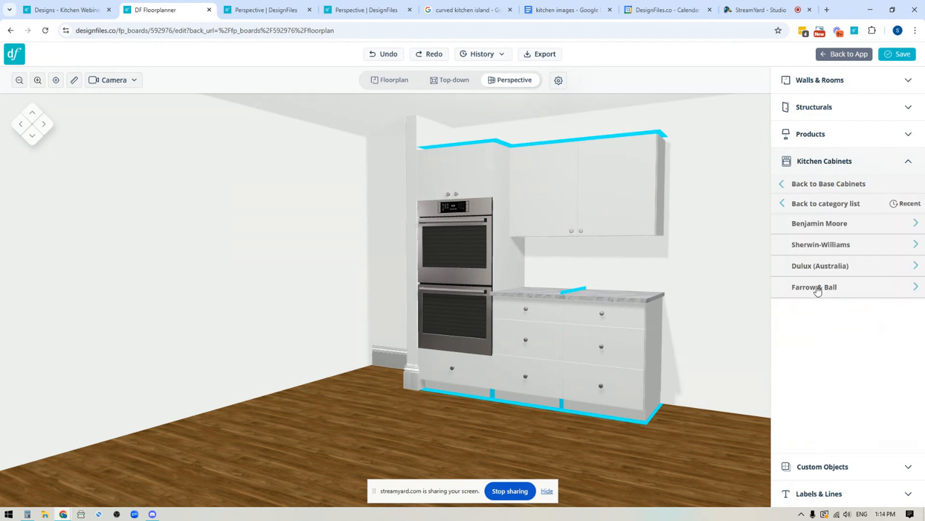
click(819, 206)
click(800, 246)
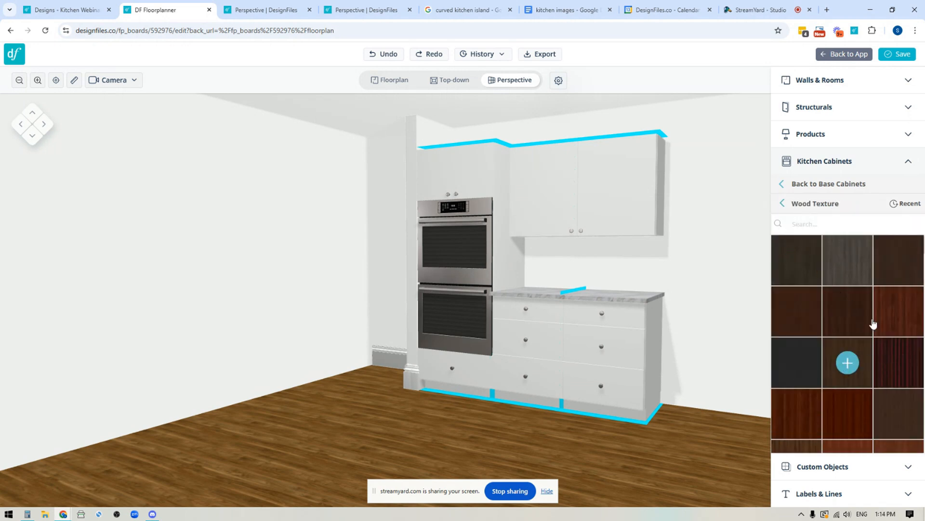
scroll(875, 371, down, 5)
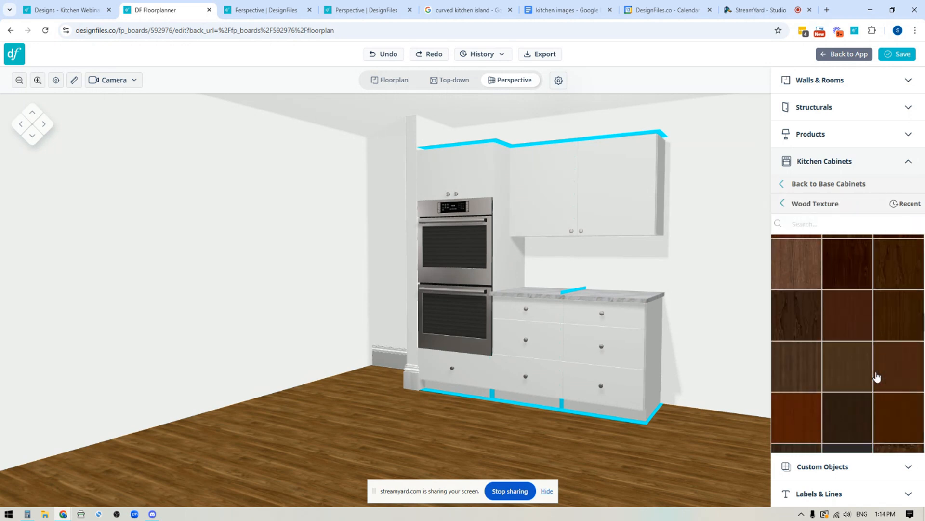
scroll(877, 376, down, 4)
scroll(877, 376, up, 10)
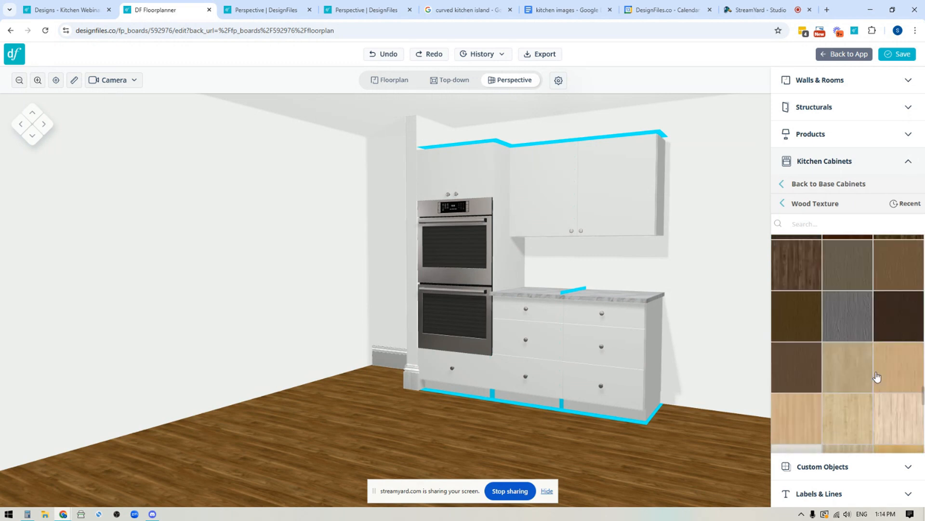
scroll(877, 376, down, 10)
scroll(877, 375, down, 8)
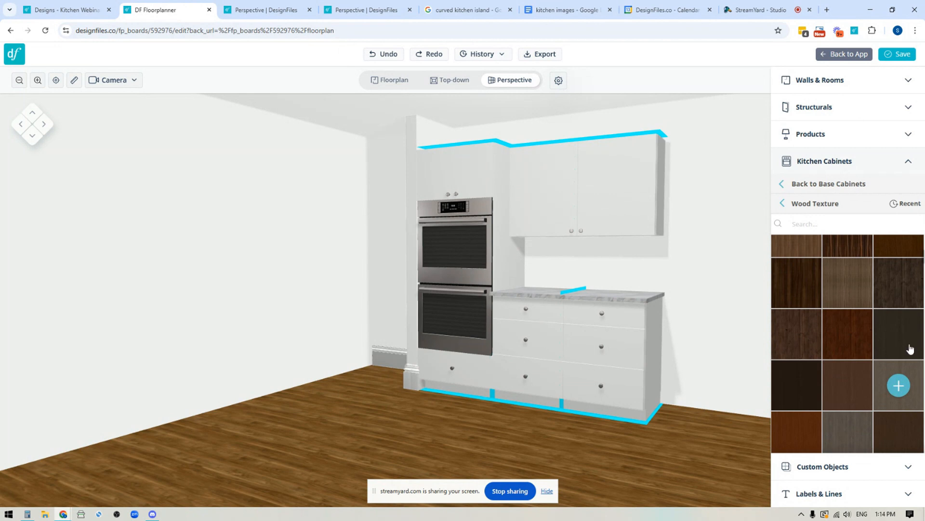
- Apply the teak wood texture already used in this design to the frames and doors of the selected cabinet run
click(910, 208)
mouse_move(898, 278)
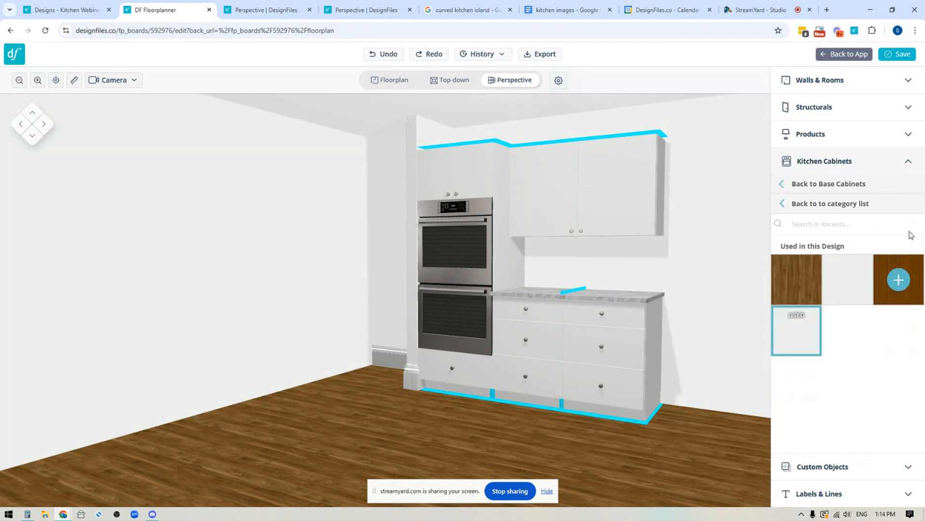
click(900, 280)
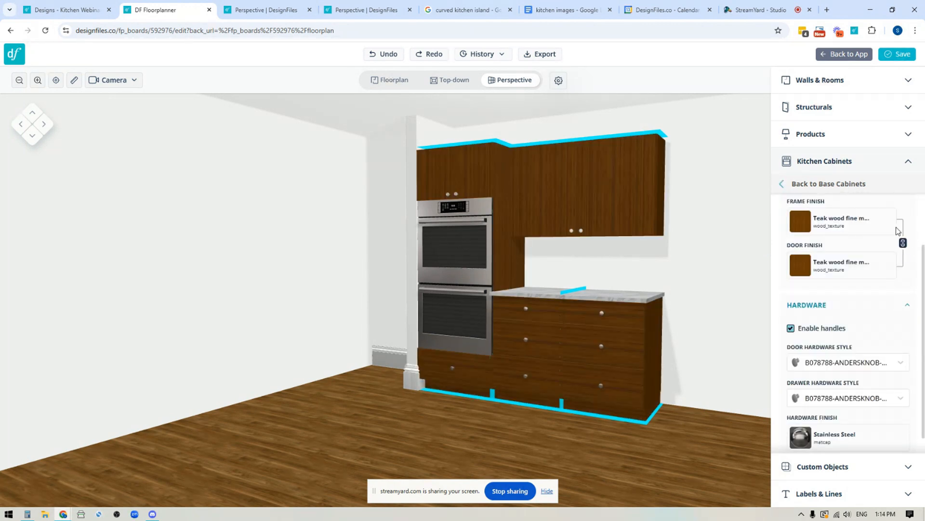
drag(468, 446, 529, 435)
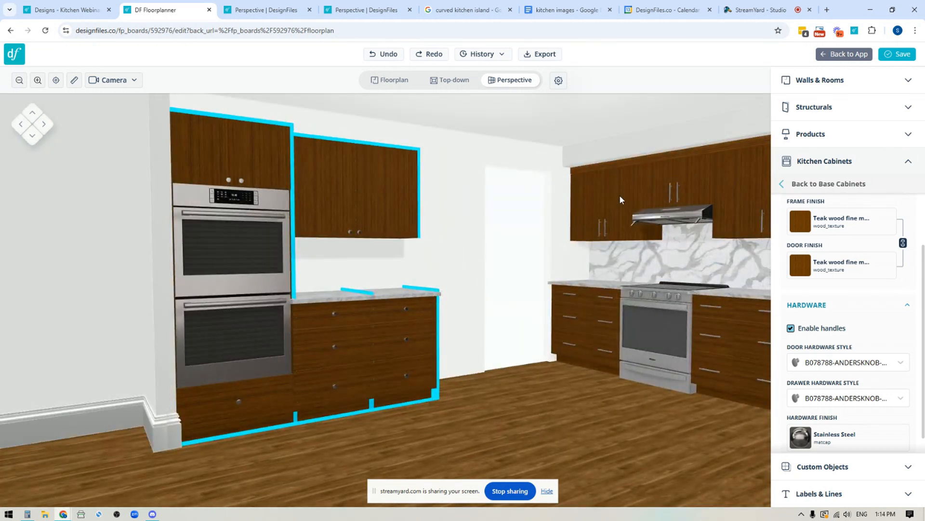
- Turn the handles off and back on for the selected double oven cabinet run
drag(485, 467, 474, 439)
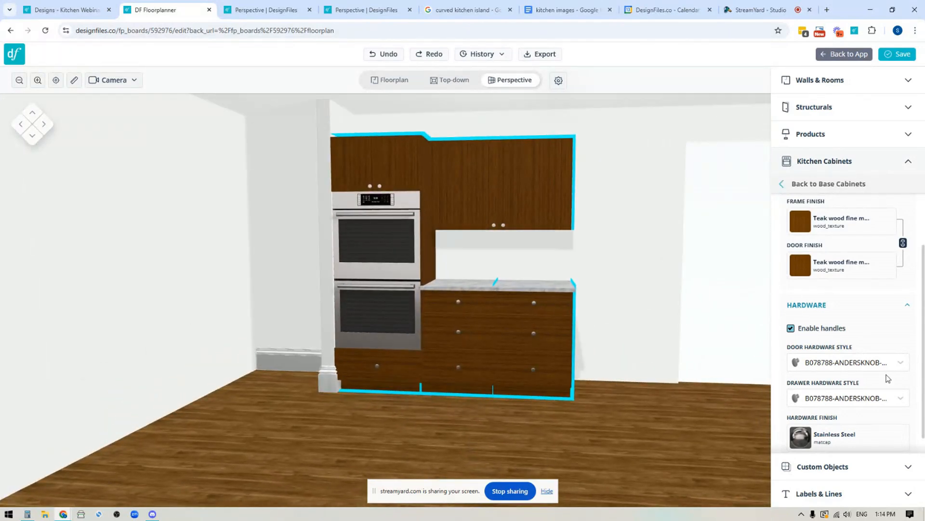
scroll(845, 351, down, 1)
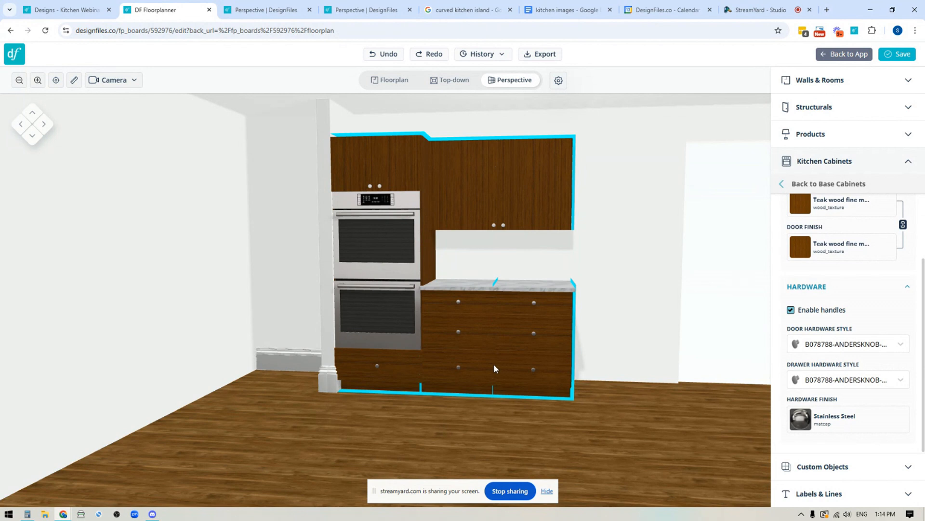
click(791, 311)
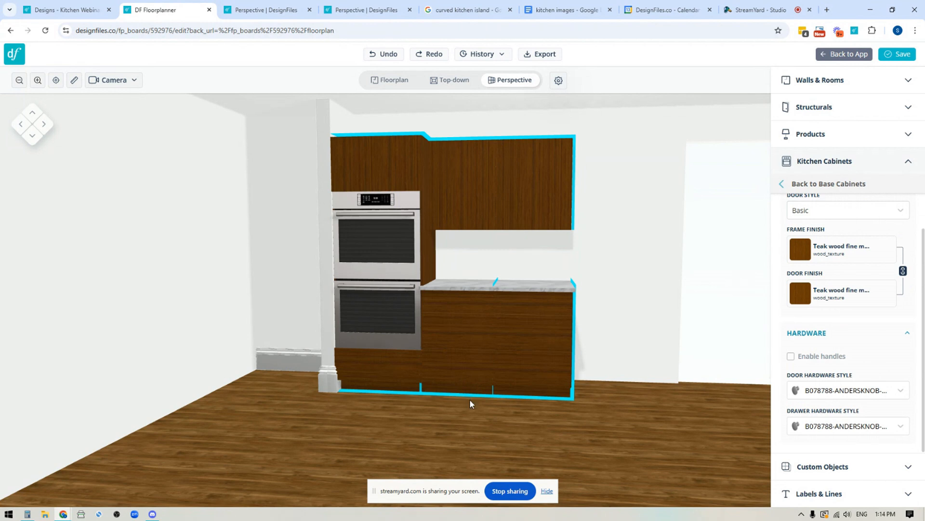
click(791, 356)
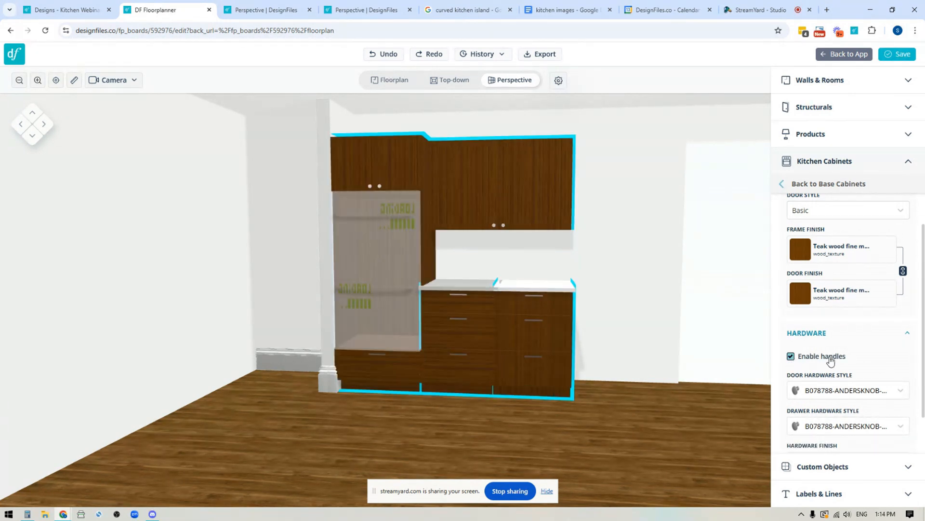
- Set the door hardware style of the selected cabinet run to the B074875 contemporary bar pull
scroll(829, 361, down, 1)
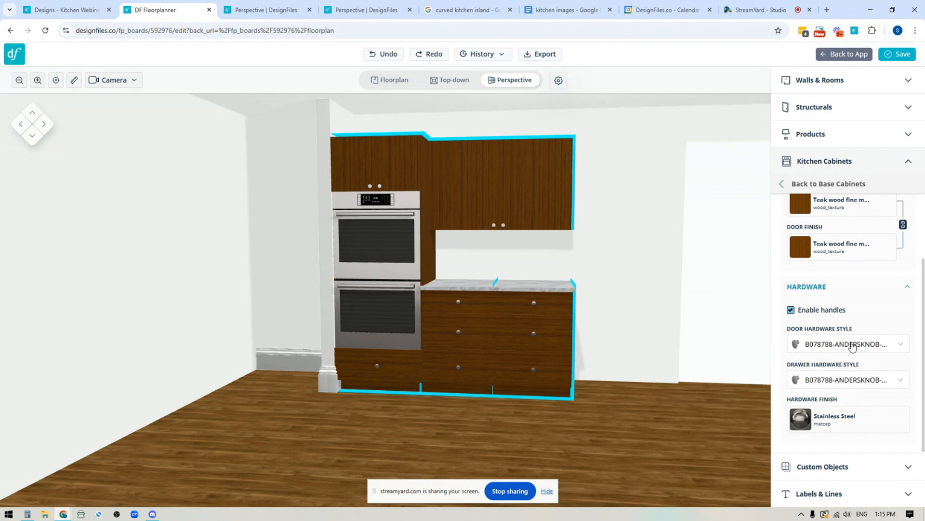
click(856, 345)
mouse_move(833, 395)
scroll(834, 394, down, 5)
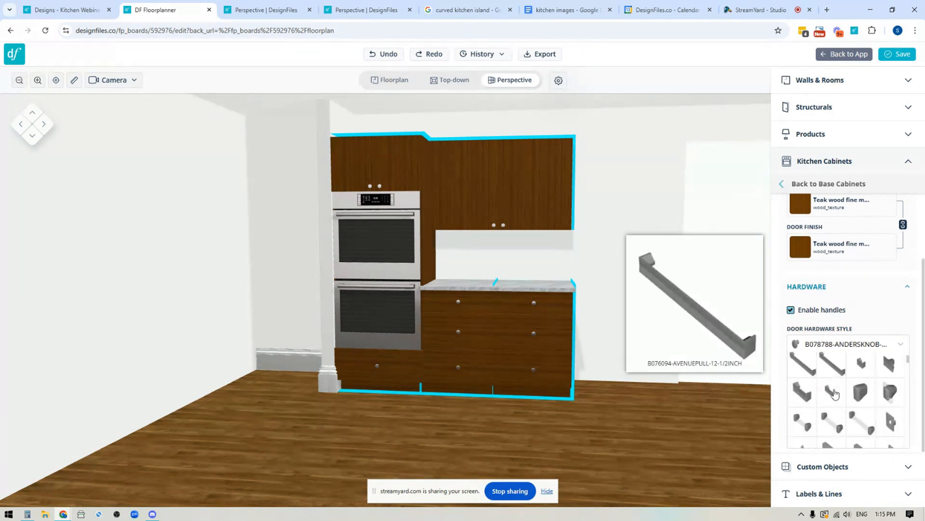
scroll(834, 394, down, 3)
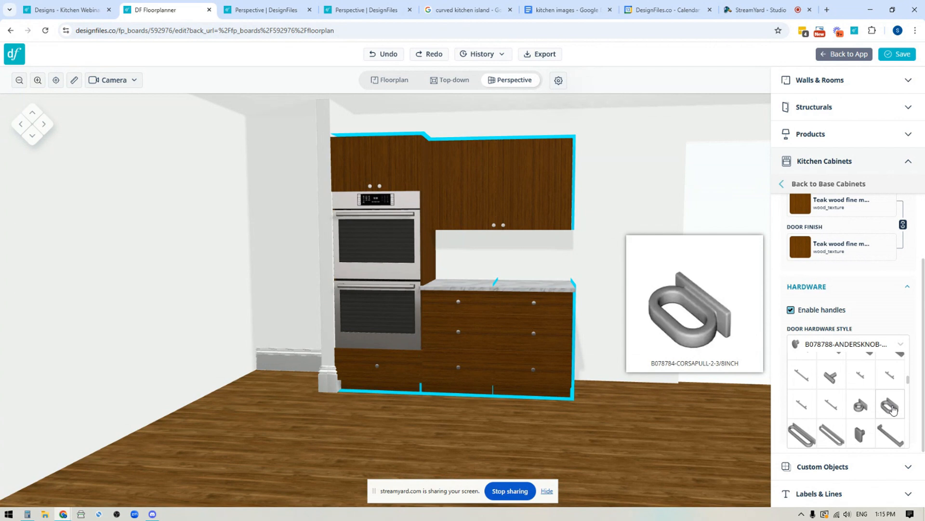
click(805, 404)
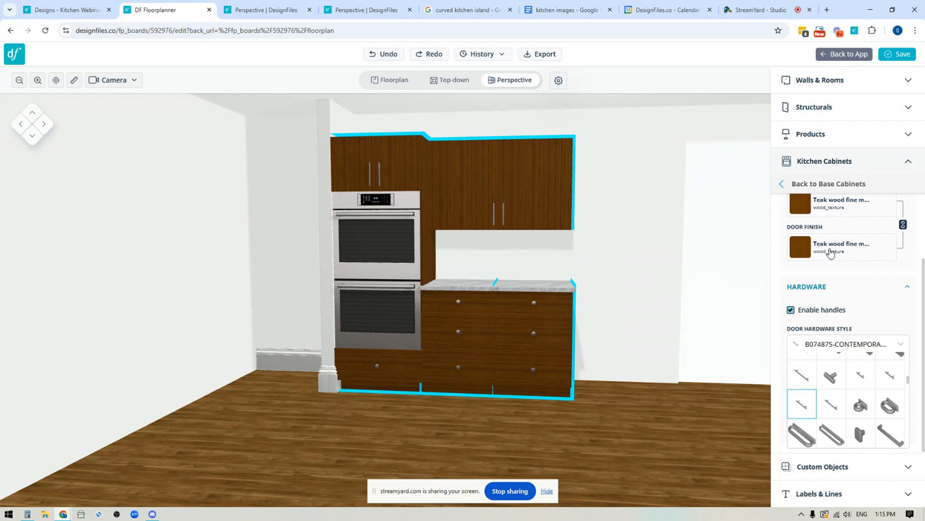
click(900, 344)
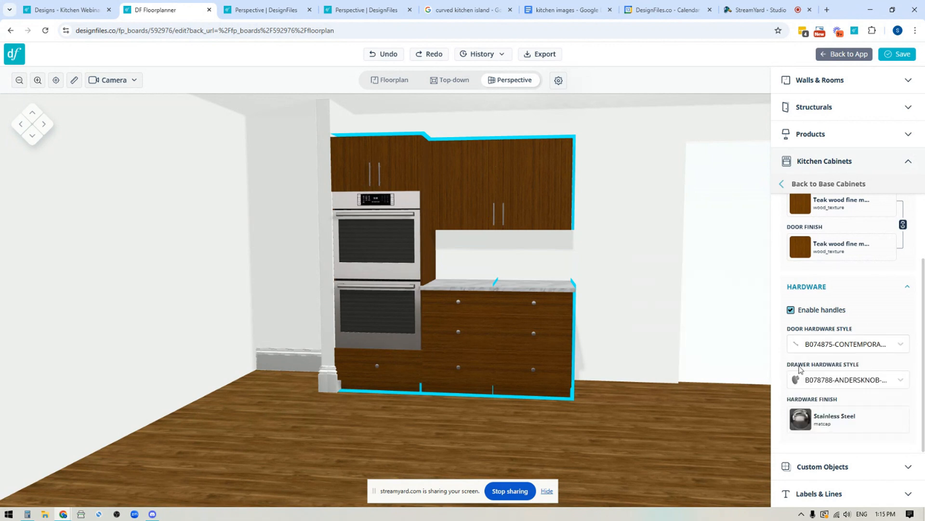
- Set the drawer hardware style of the selected cabinet run to the matching B074875 contemporary bar pull
click(899, 380)
mouse_move(872, 409)
scroll(872, 412, down, 3)
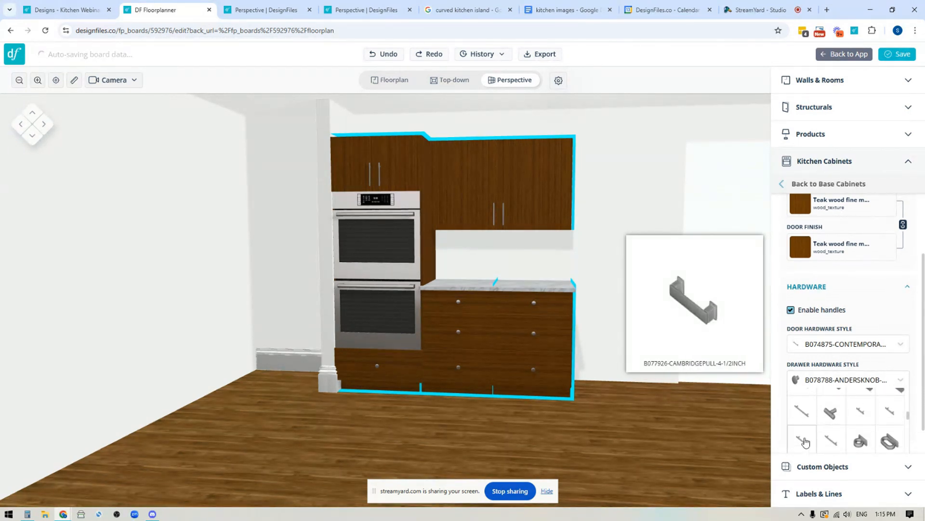
click(808, 439)
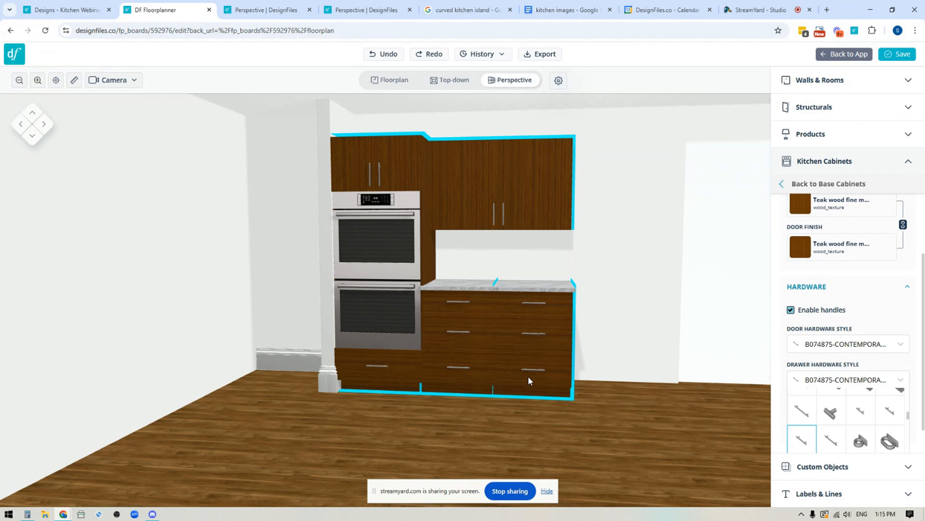
click(902, 381)
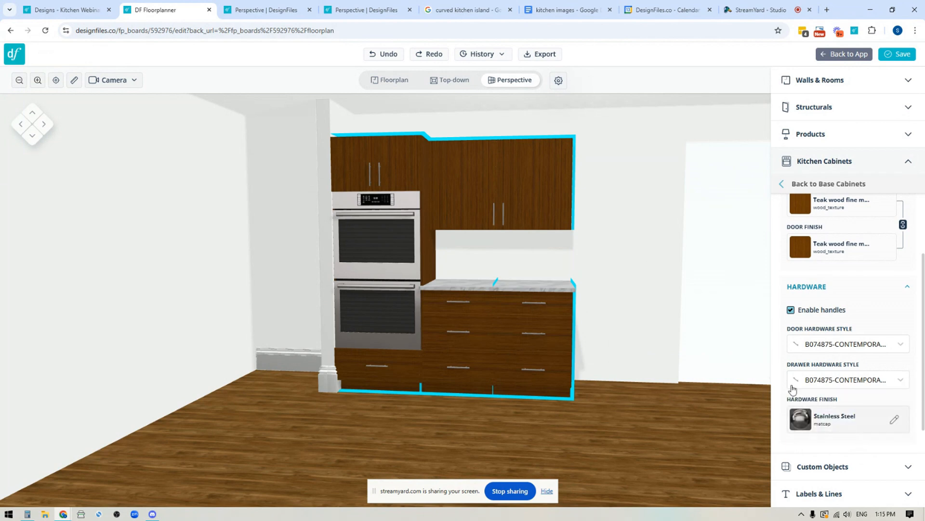
- Try Polished Copper as the hardware finish on the selected cabinet run and return it to Stainless Steel
scroll(608, 384, down, 1)
scroll(606, 383, up, 5)
right_drag(642, 353, 620, 369)
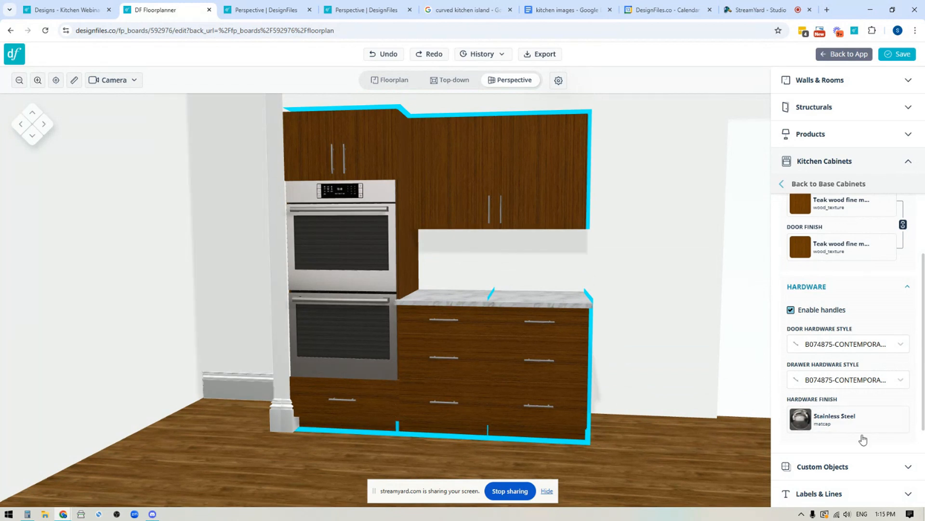
click(895, 421)
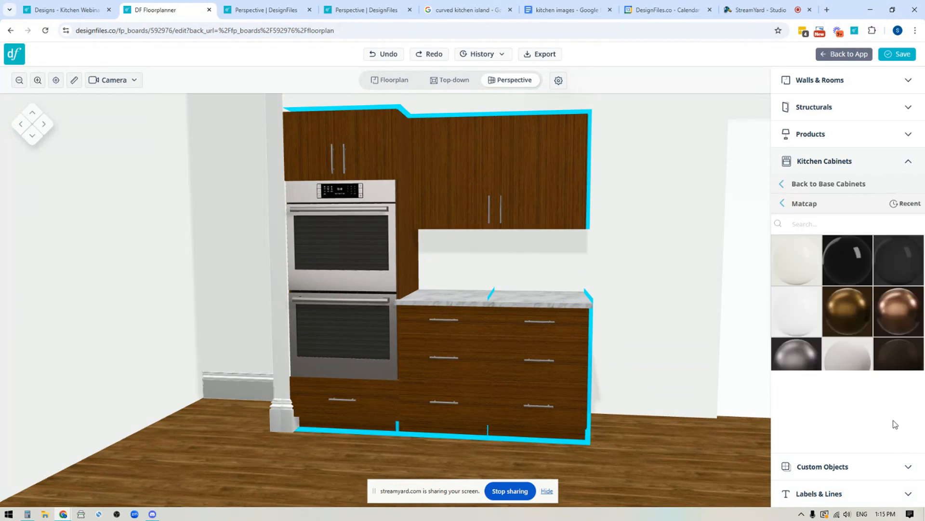
scroll(863, 386, up, 5)
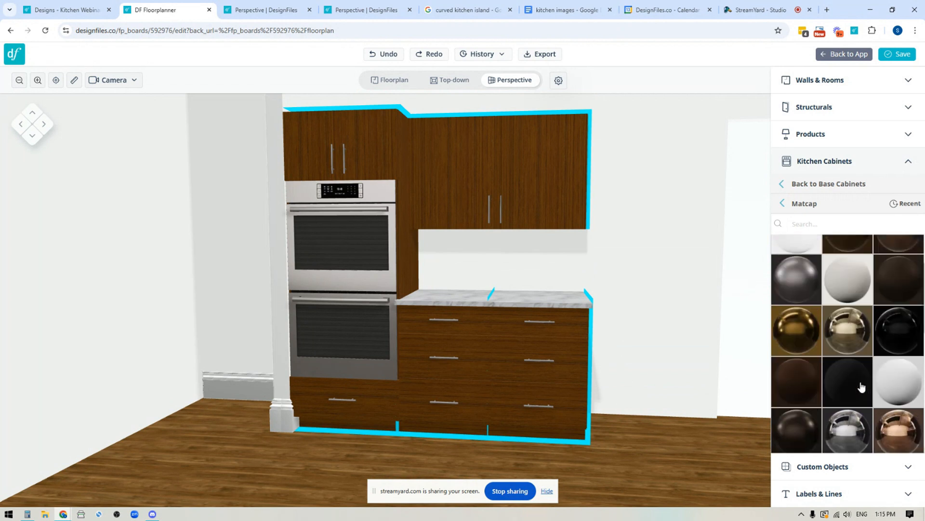
scroll(862, 385, down, 3)
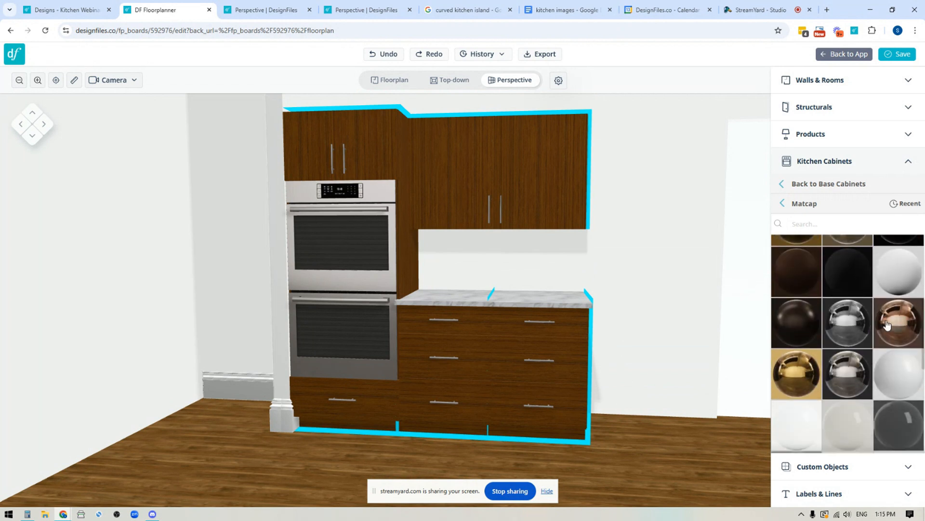
click(872, 400)
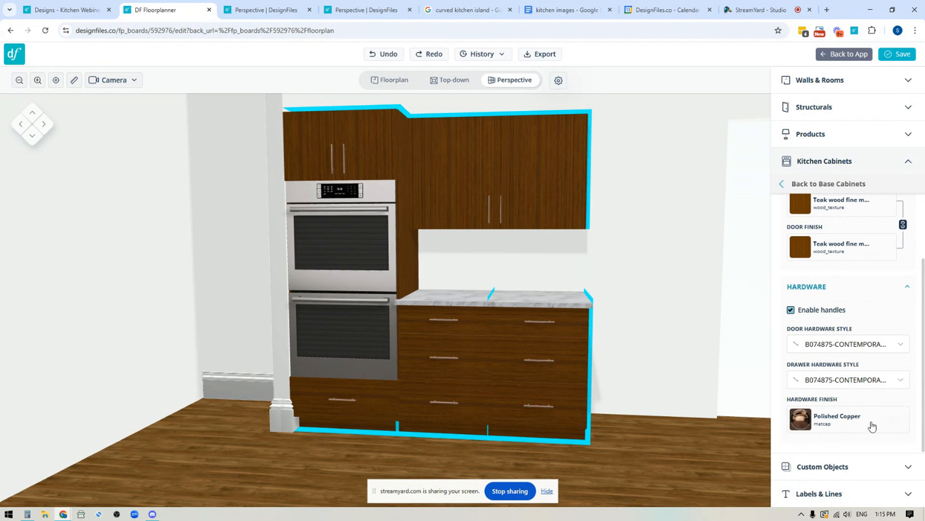
click(895, 422)
scroll(809, 414, down, 2)
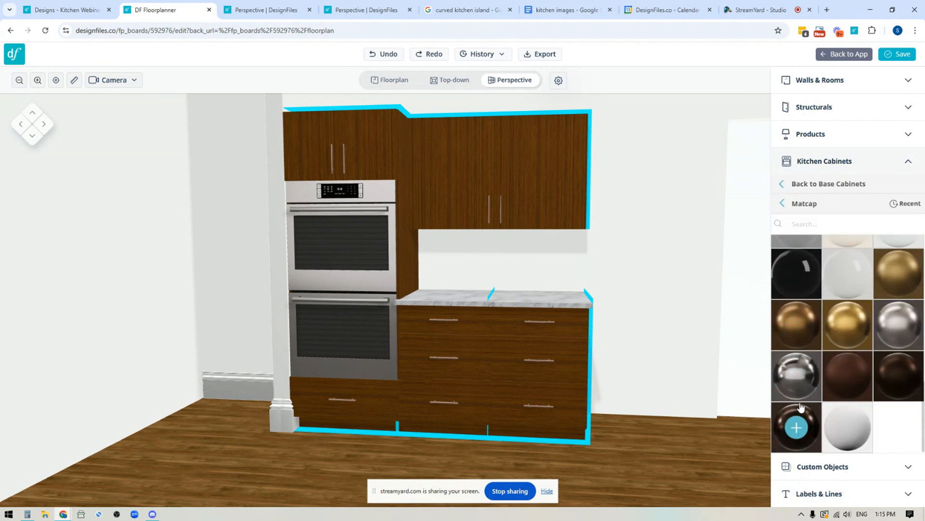
click(796, 376)
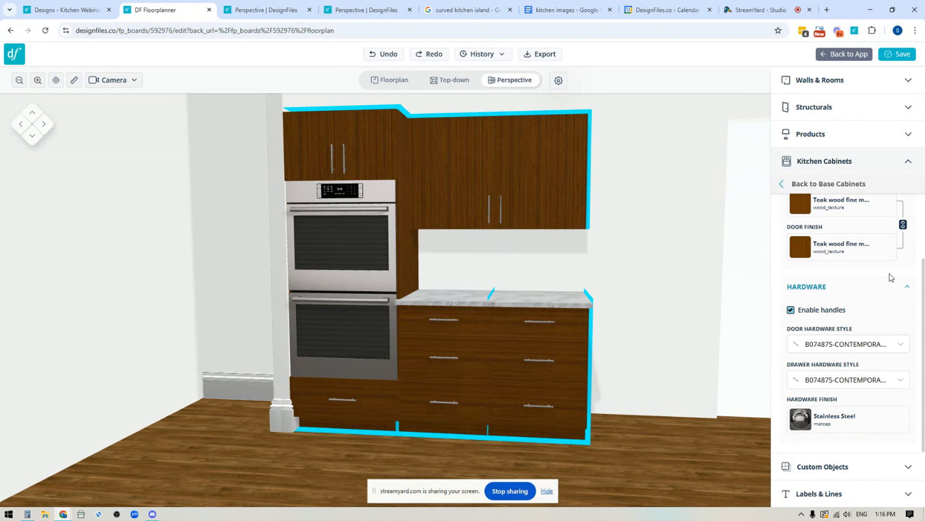
- Try the black Polymer High Gloss appliance finish on the double oven cabinet and return it to Stainless Steel
drag(661, 427, 653, 359)
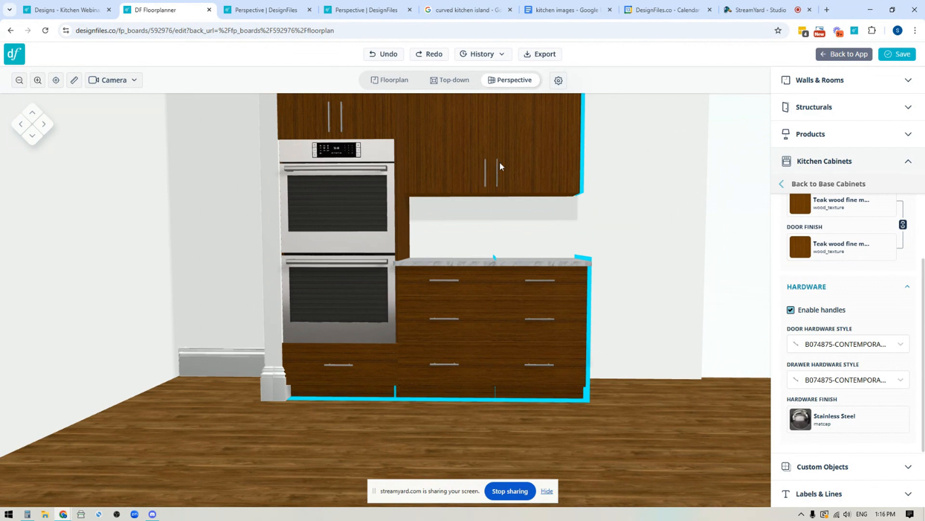
click(337, 218)
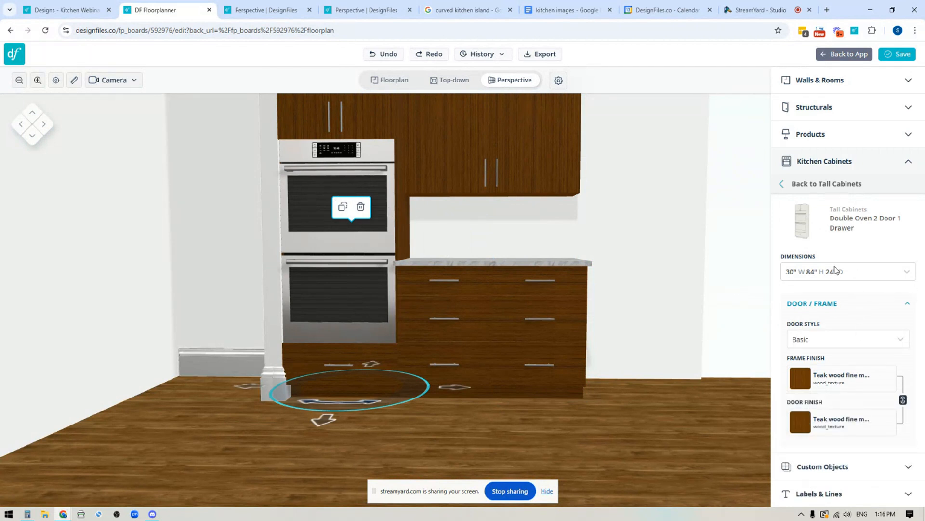
scroll(846, 324, down, 2)
scroll(849, 321, down, 4)
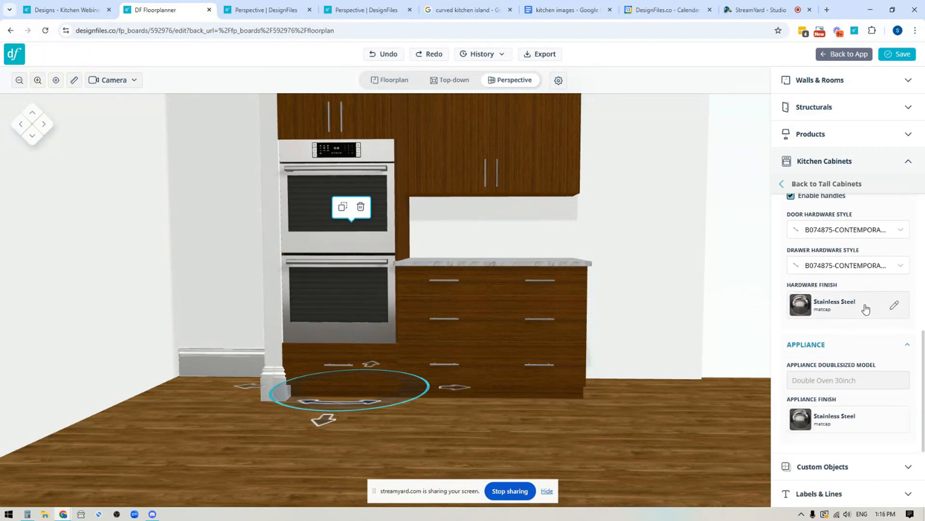
scroll(866, 309, up, 2)
scroll(843, 324, down, 2)
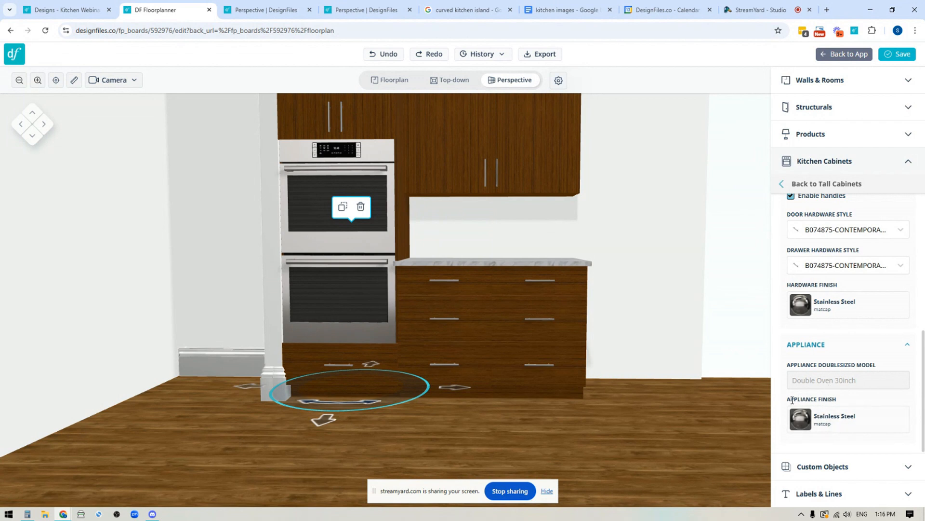
click(900, 422)
click(795, 278)
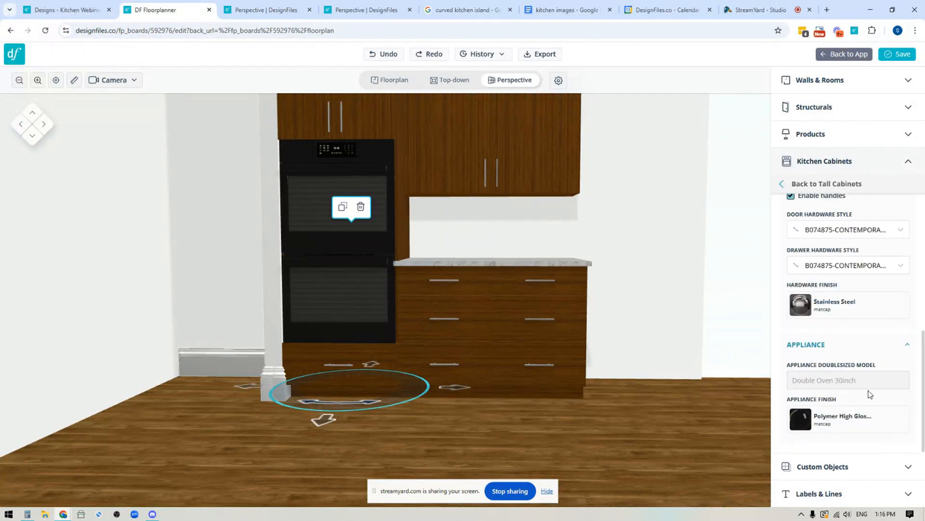
click(894, 418)
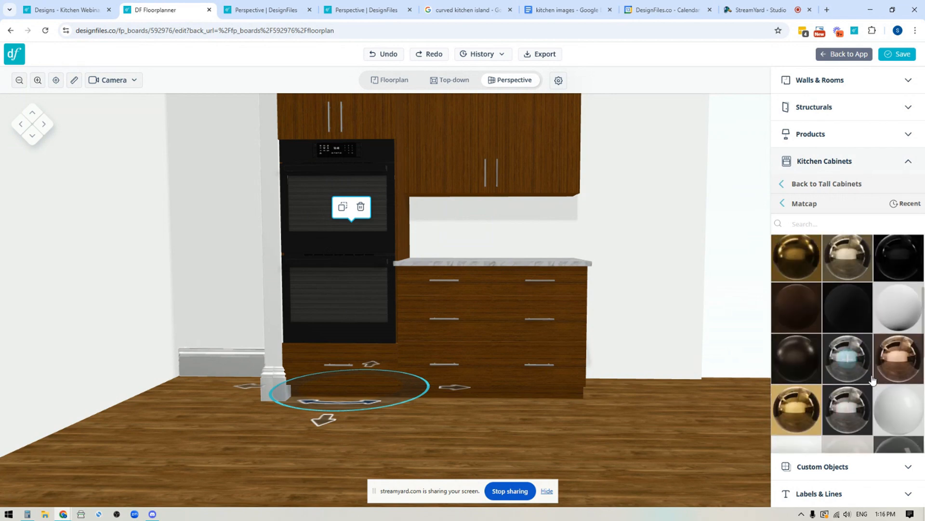
click(798, 381)
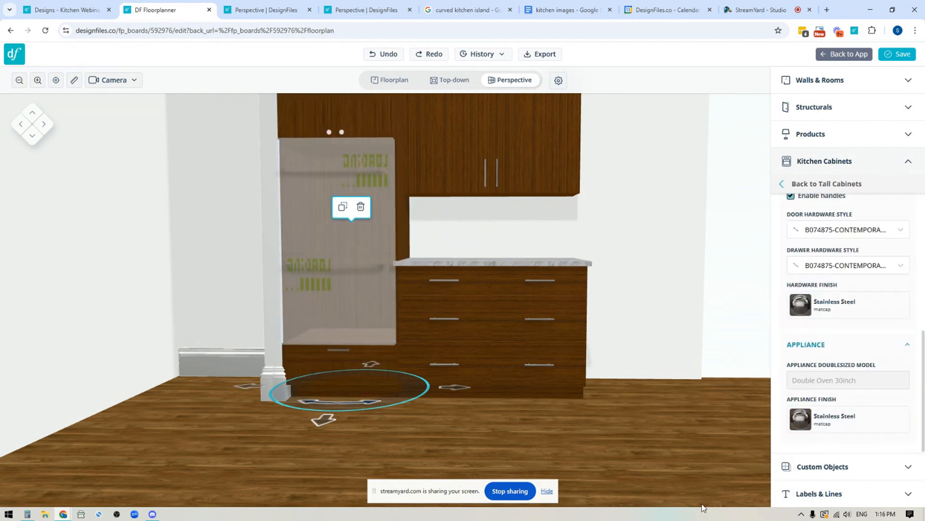
- Select both three-drawer base cabinets beside the double oven and set their countertop edge style to Dupont
scroll(538, 387, down, 2)
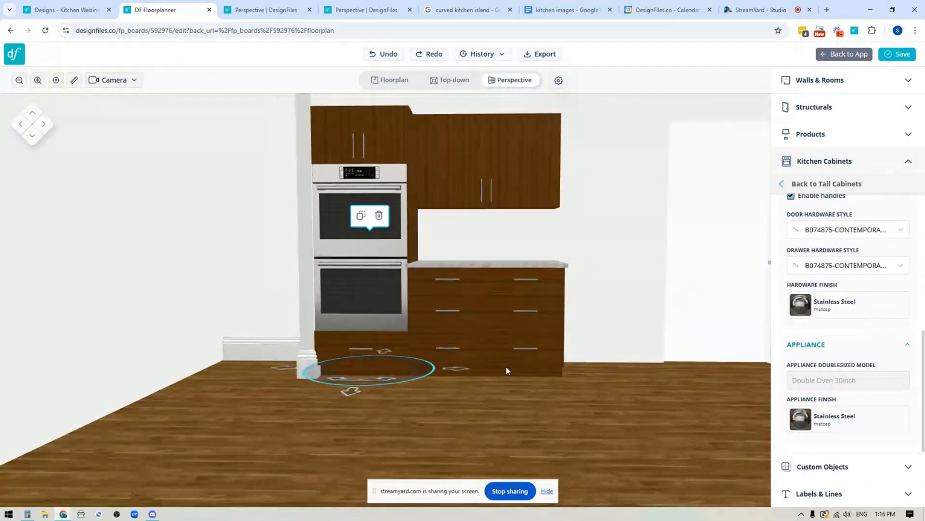
scroll(506, 367, down, 2)
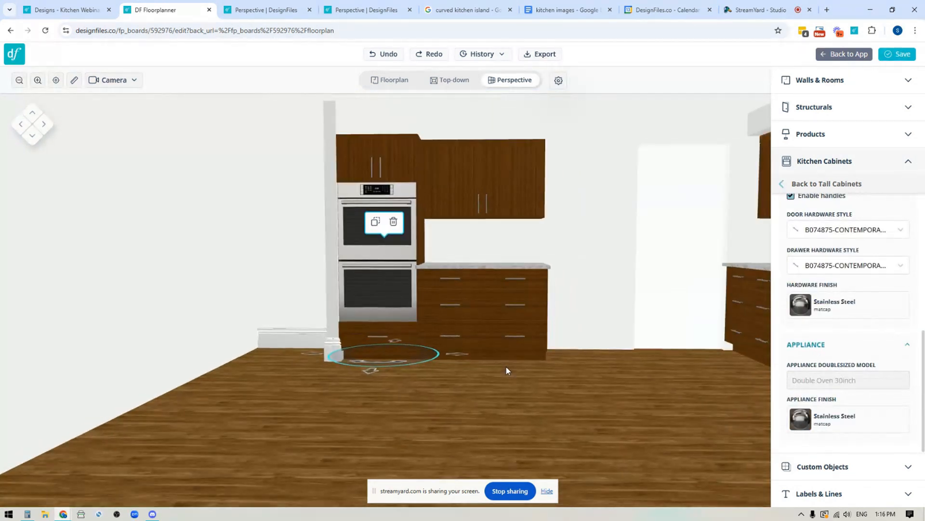
drag(573, 346, 573, 382)
scroll(572, 376, up, 3)
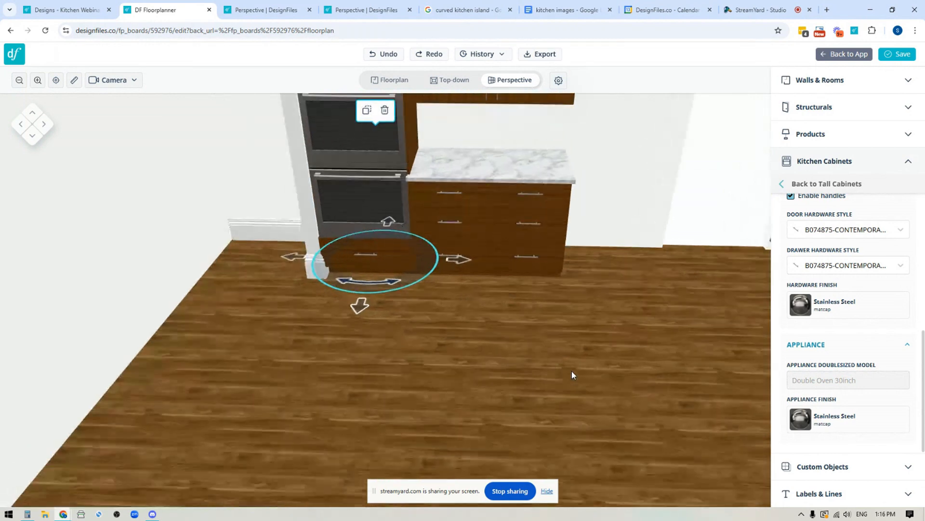
right_drag(605, 286, 608, 430)
scroll(606, 408, up, 3)
scroll(605, 408, up, 3)
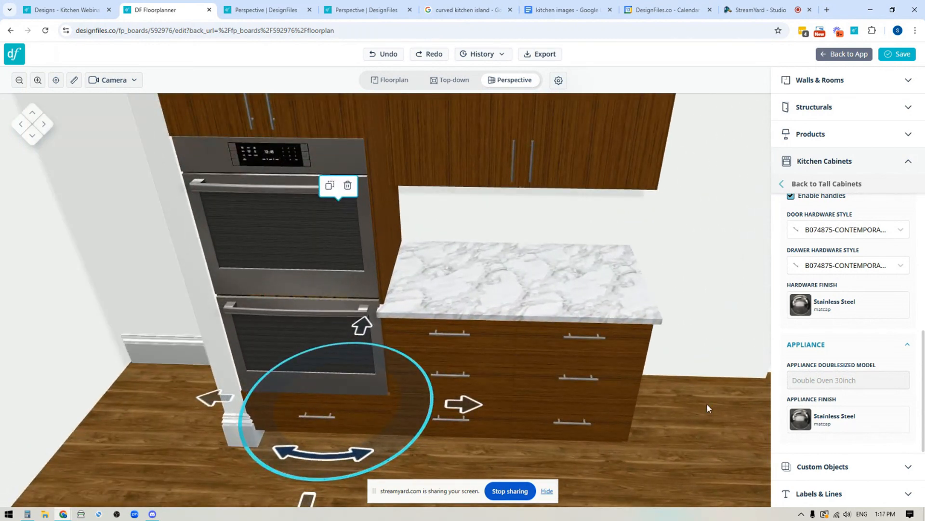
click(623, 339)
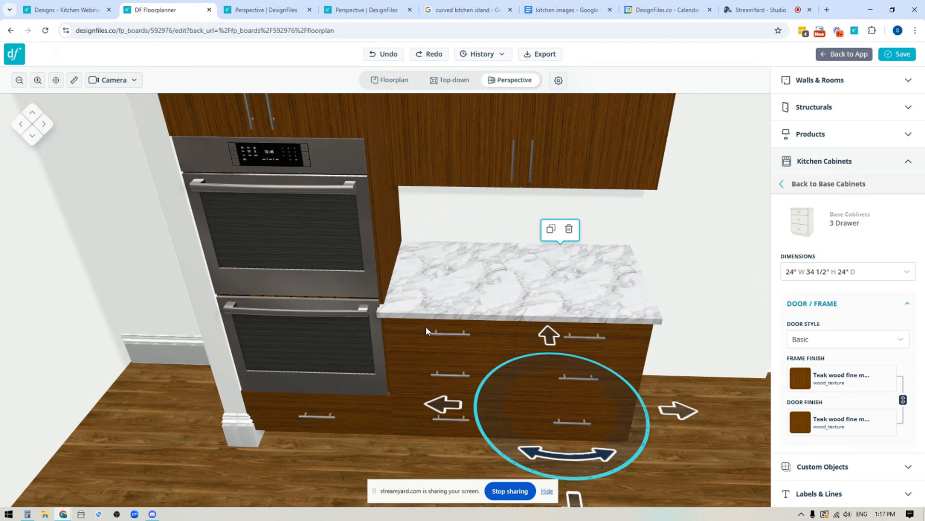
click(458, 341)
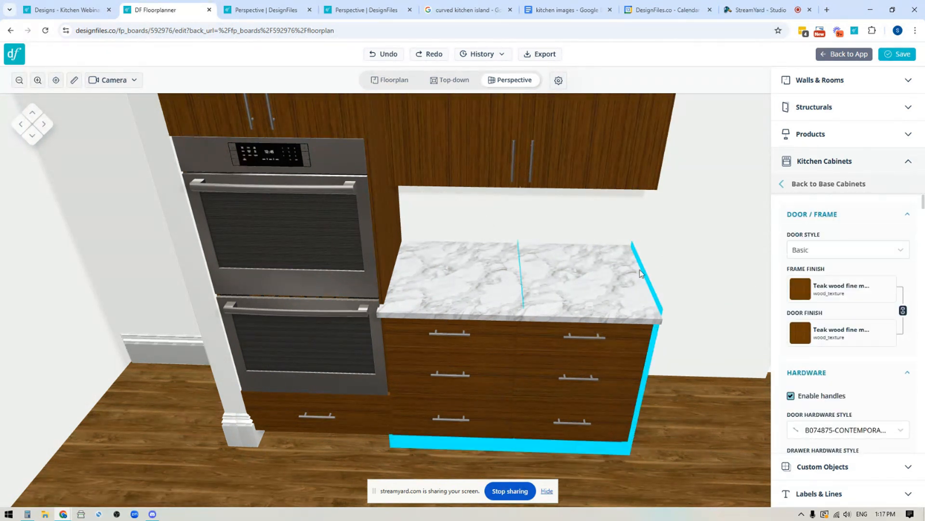
scroll(863, 360, down, 5)
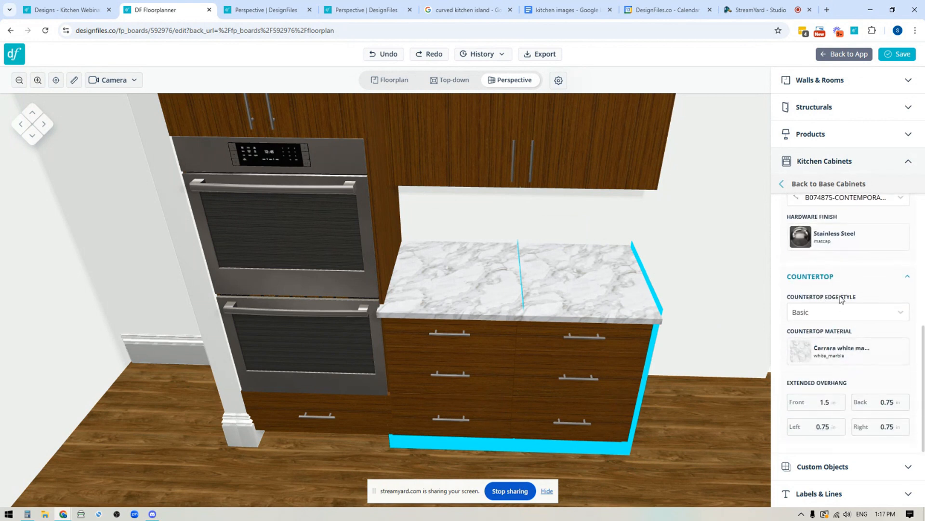
click(899, 314)
scroll(824, 418, down, 3)
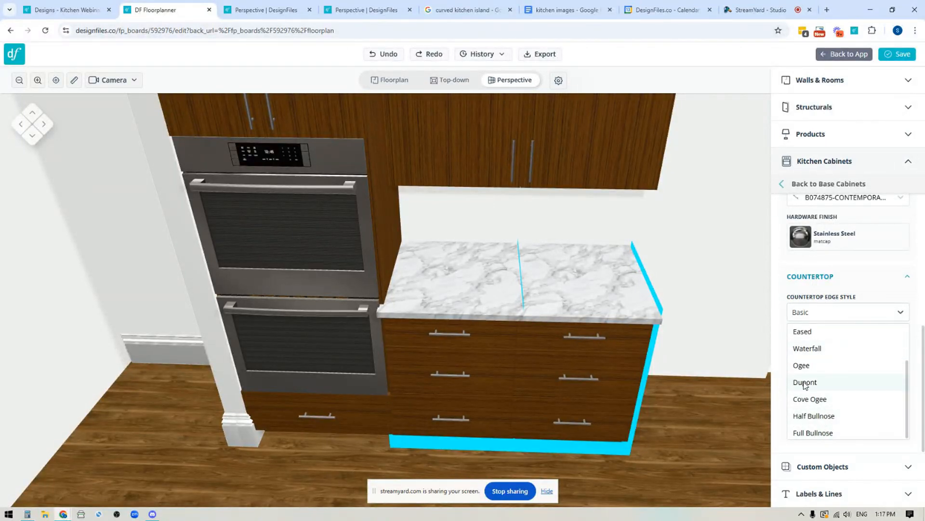
click(804, 382)
drag(716, 402, 720, 388)
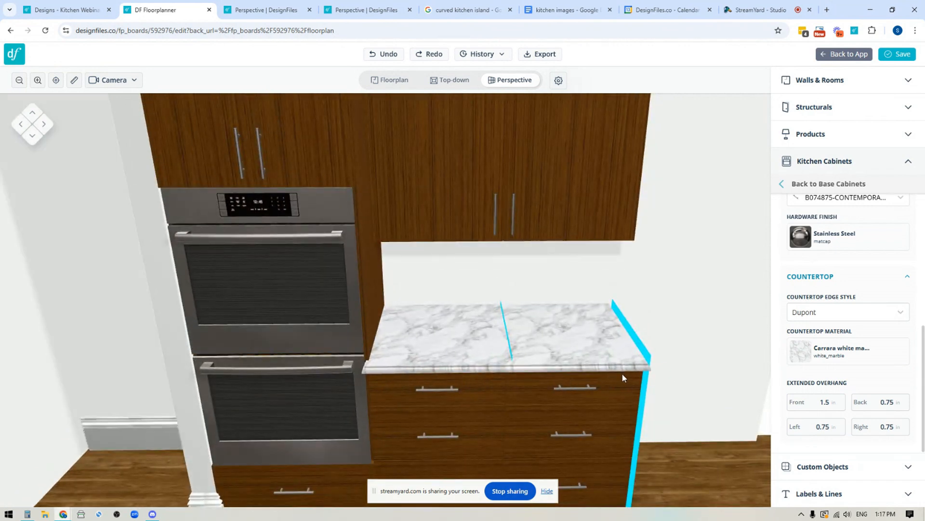
- Try the Bevel and Basic countertop edge styles on the two selected drawer bases and set the edge style to Simple
click(830, 312)
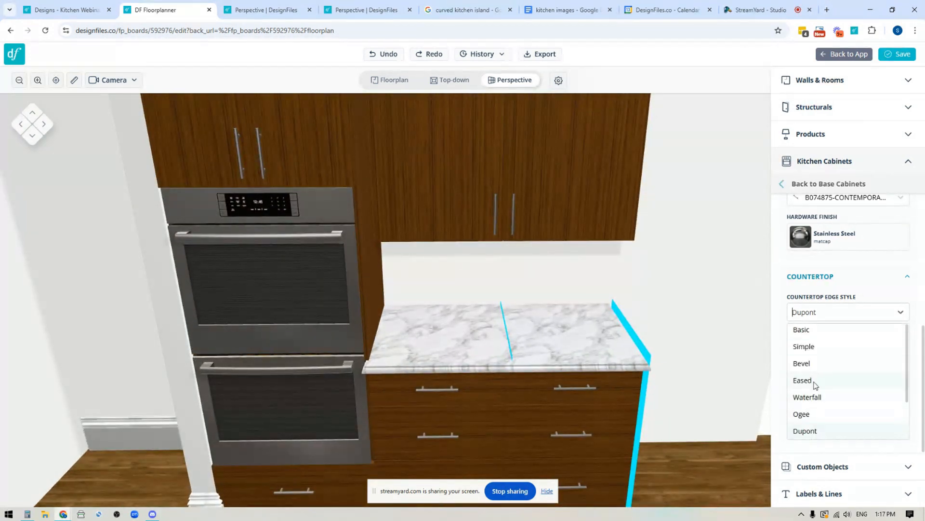
click(804, 364)
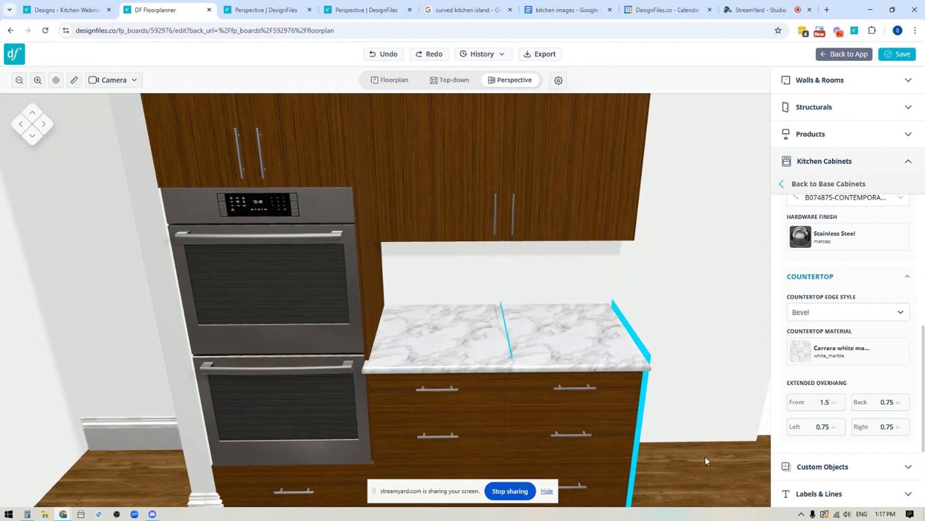
click(828, 312)
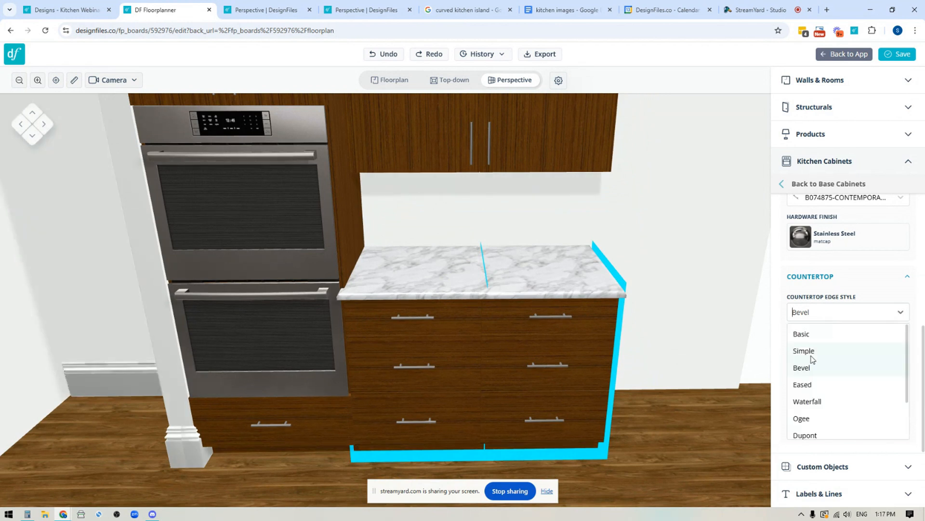
click(802, 334)
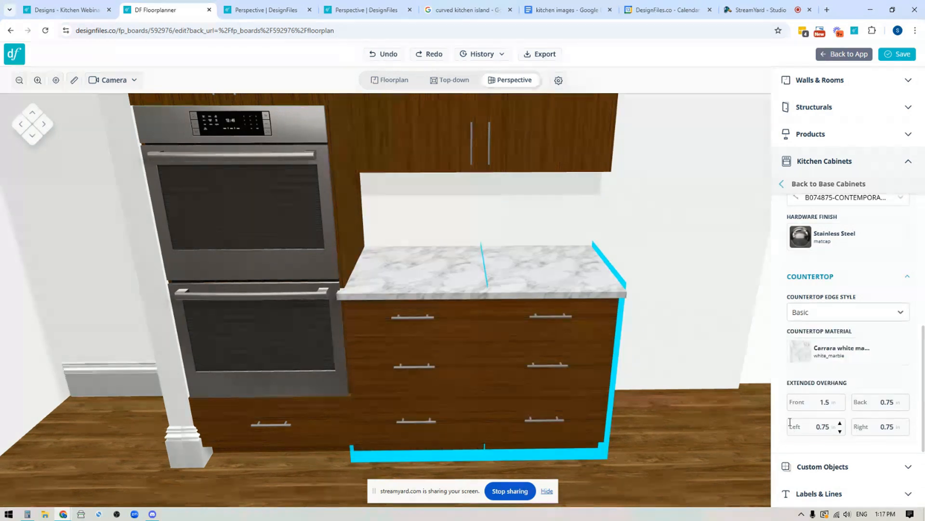
click(849, 311)
click(839, 354)
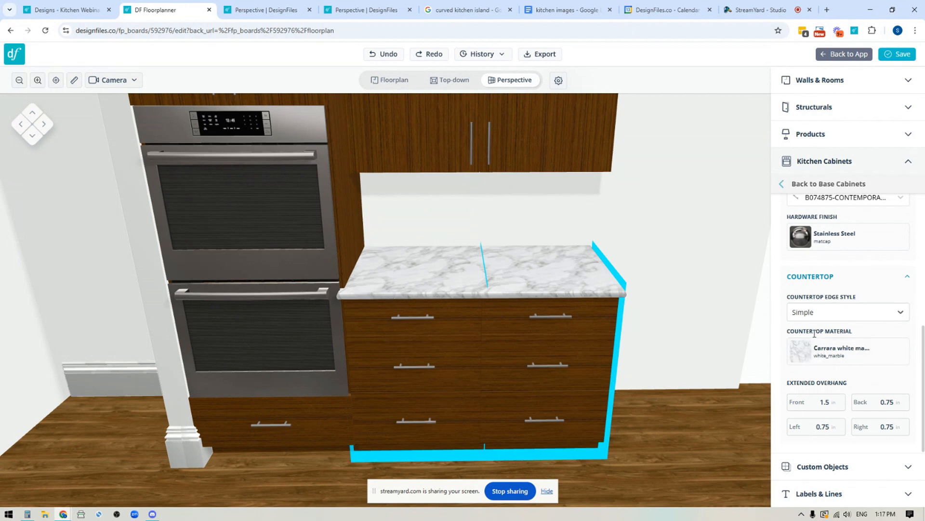
- Change the countertop material of the two selected drawer bases to a Calacatta slab from the White Marble category of Marble Slabs
click(896, 353)
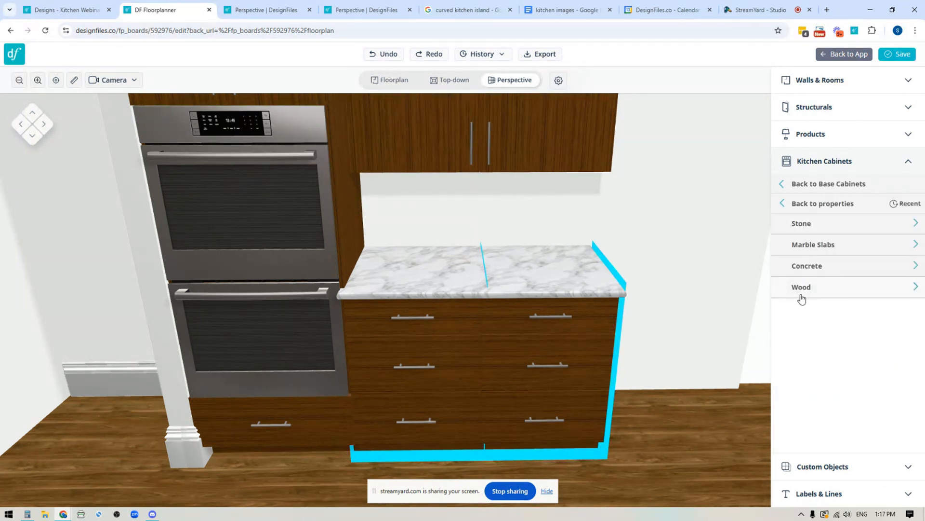
click(808, 225)
scroll(835, 383, down, 8)
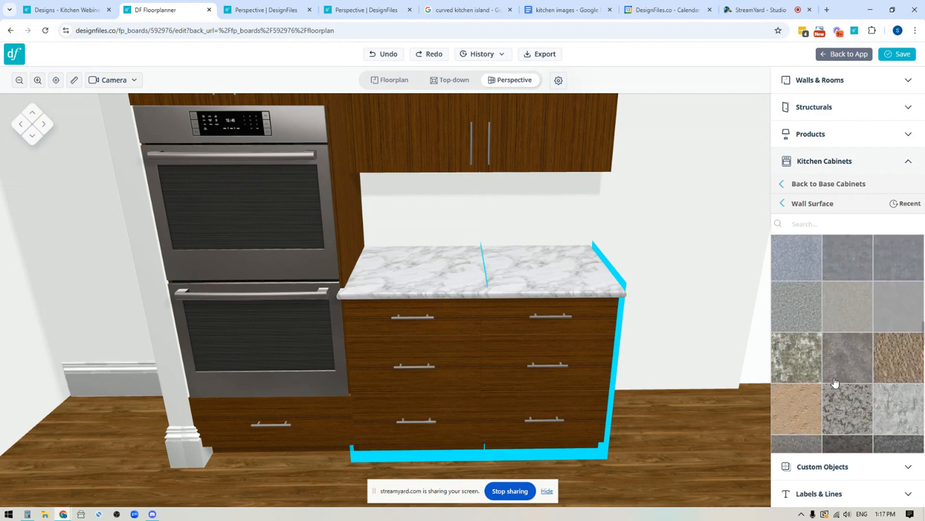
scroll(824, 337, up, 5)
click(797, 203)
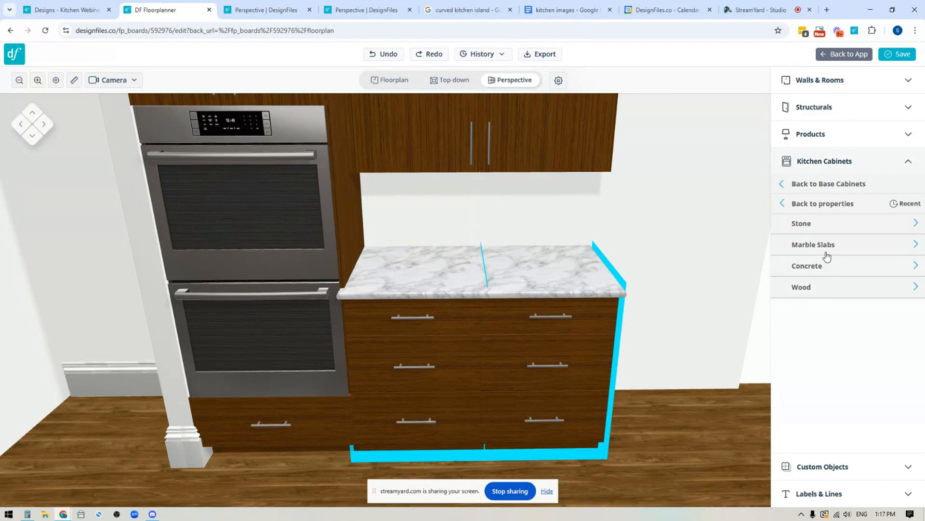
click(818, 246)
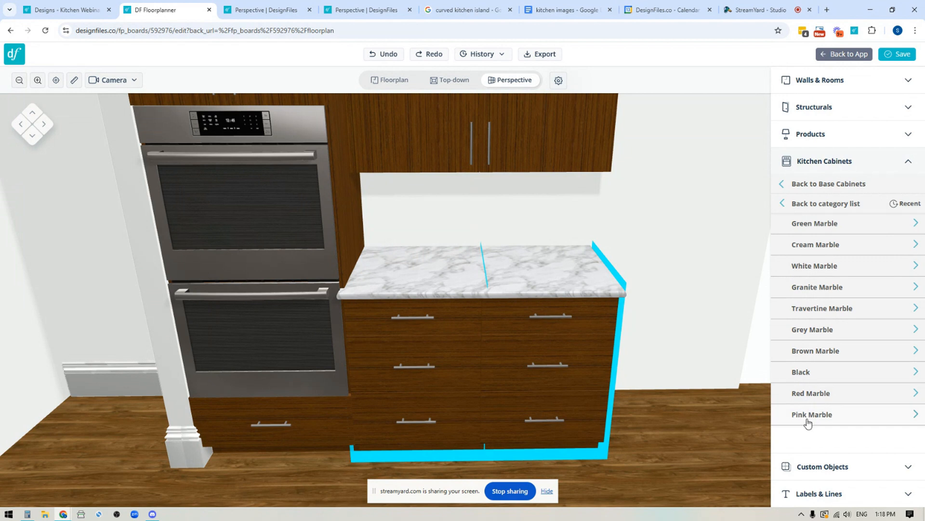
click(815, 265)
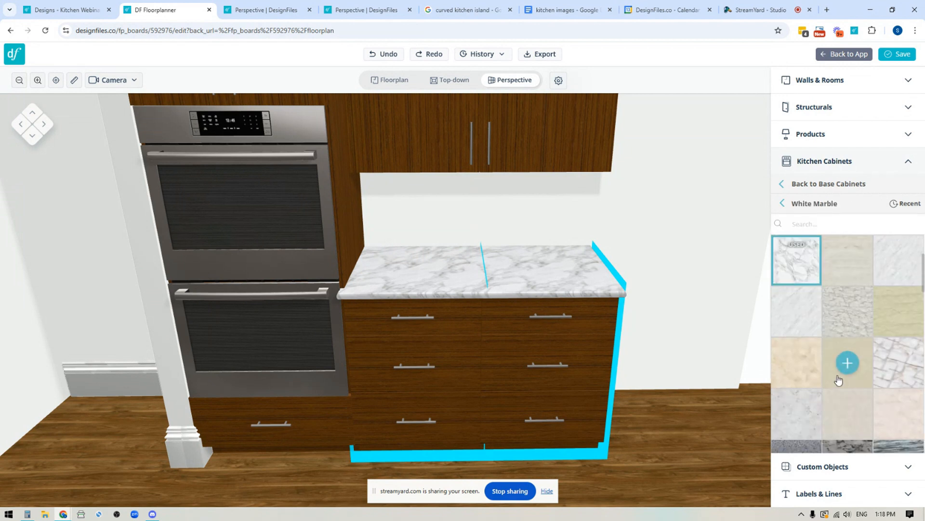
click(845, 320)
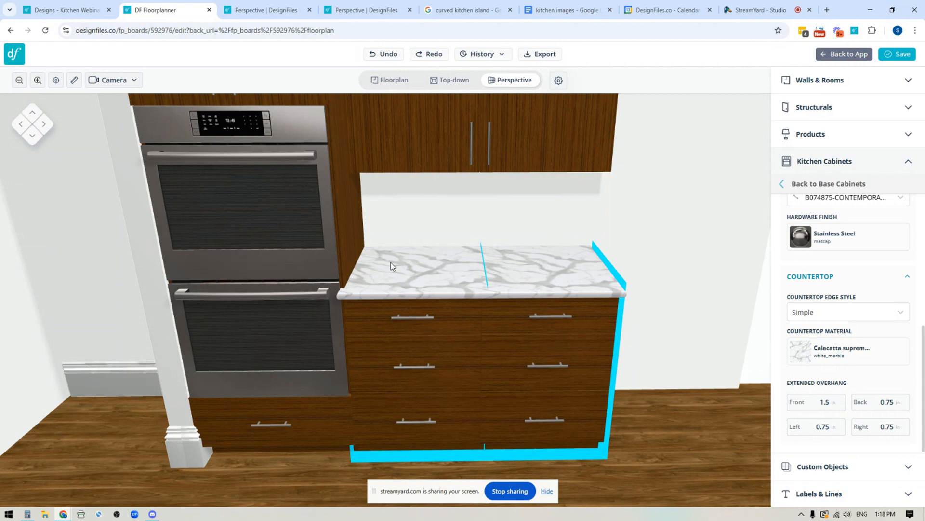
- Select only the three-drawer base cabinet next to the double oven and set its countertop's left extended overhang to 0
drag(562, 282, 766, 296)
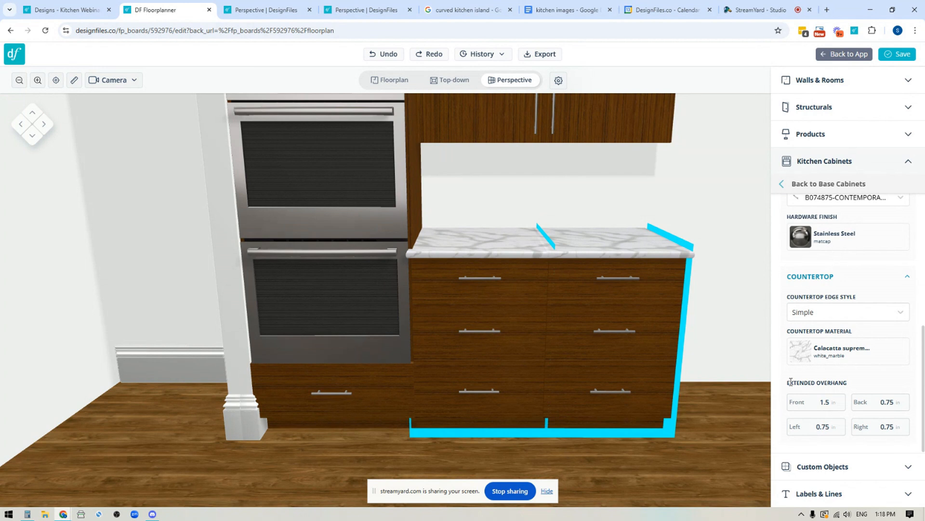
drag(791, 382, 851, 379)
click(284, 11)
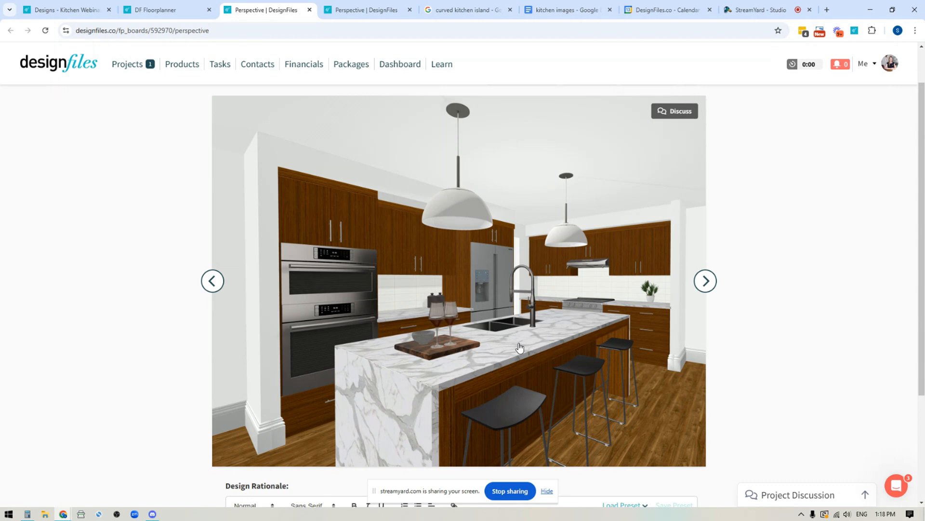
click(166, 11)
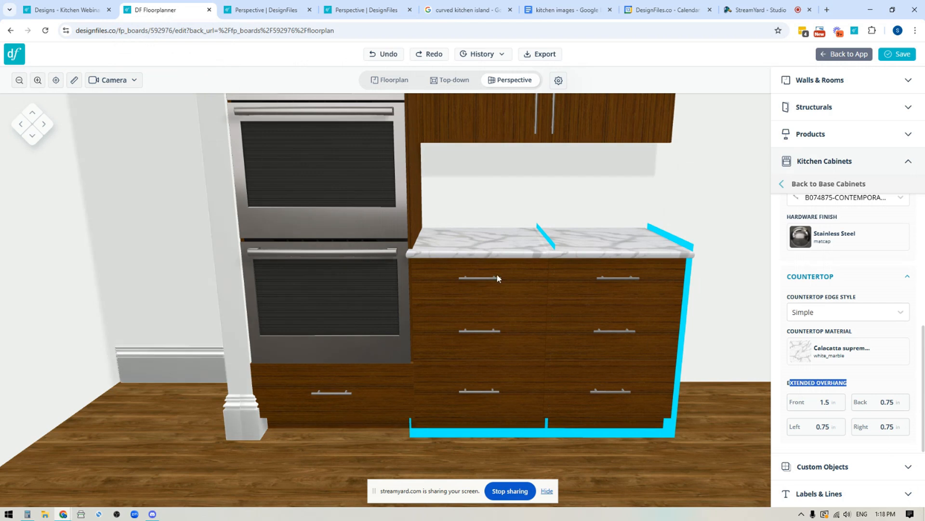
drag(367, 445, 467, 405)
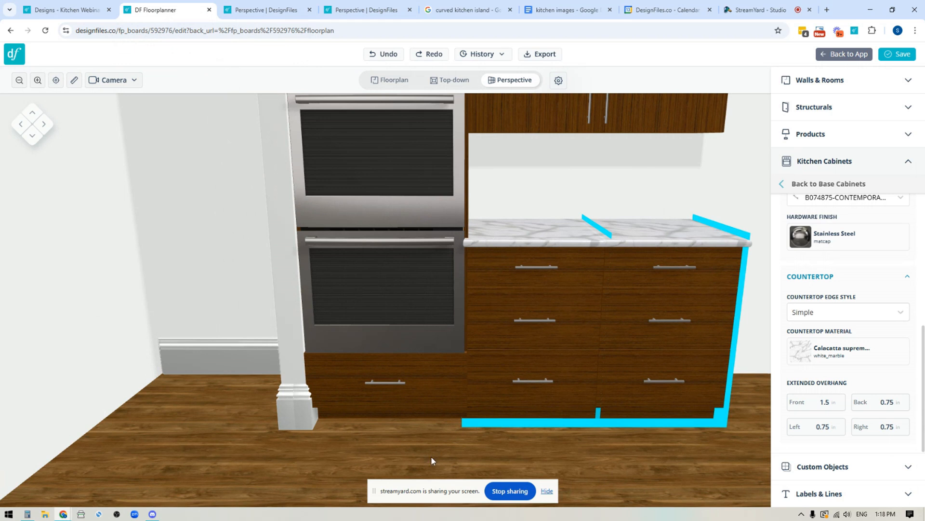
click(501, 244)
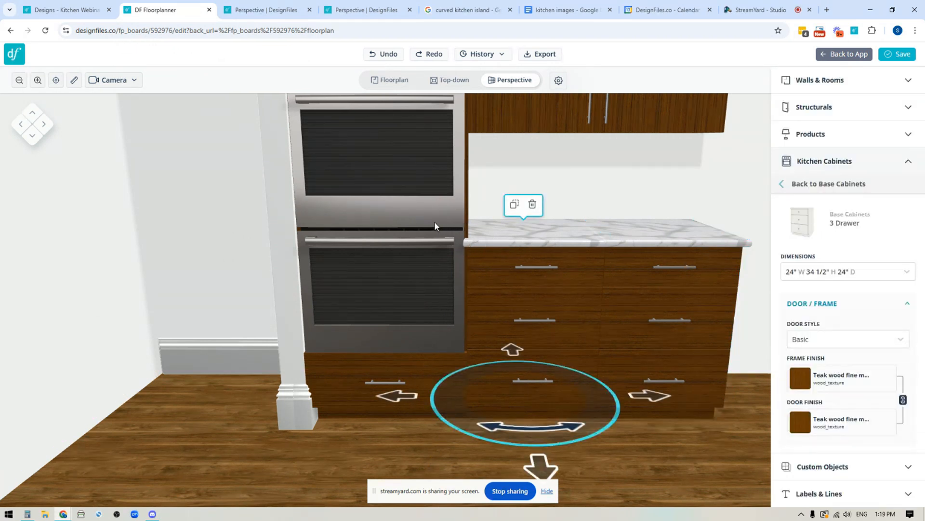
scroll(853, 352, down, 5)
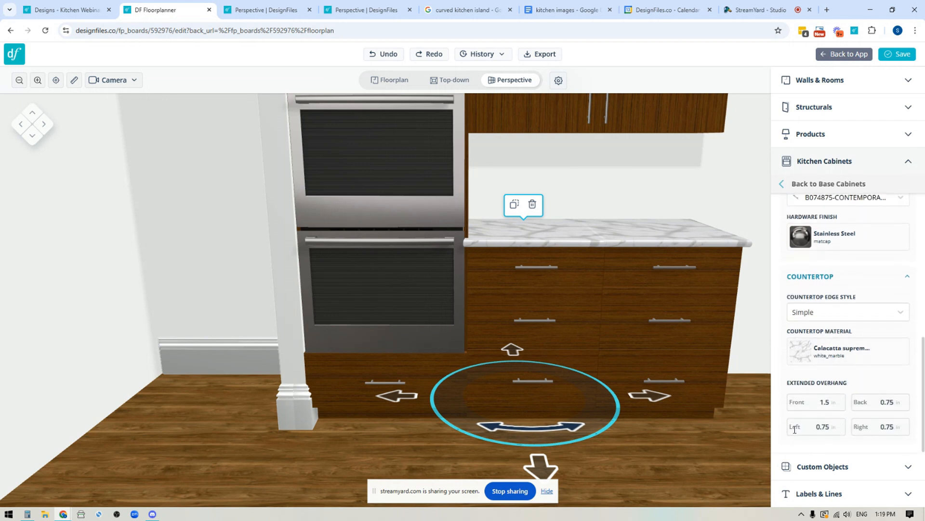
click(841, 432)
click(840, 432)
click(840, 432)
drag(664, 444, 443, 434)
scroll(592, 227, down, 5)
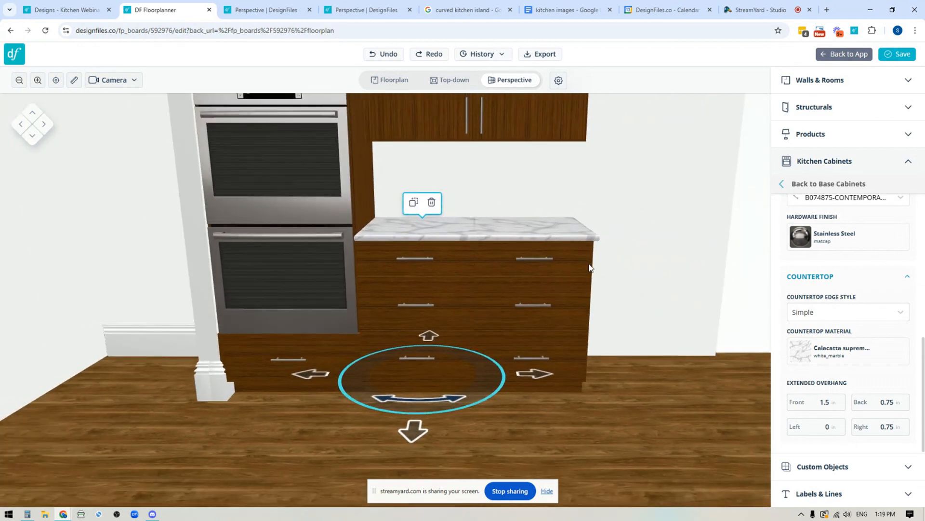
- Add a custom Box object on the floor beside the open end of the base cabinet run
drag(589, 264, 621, 406)
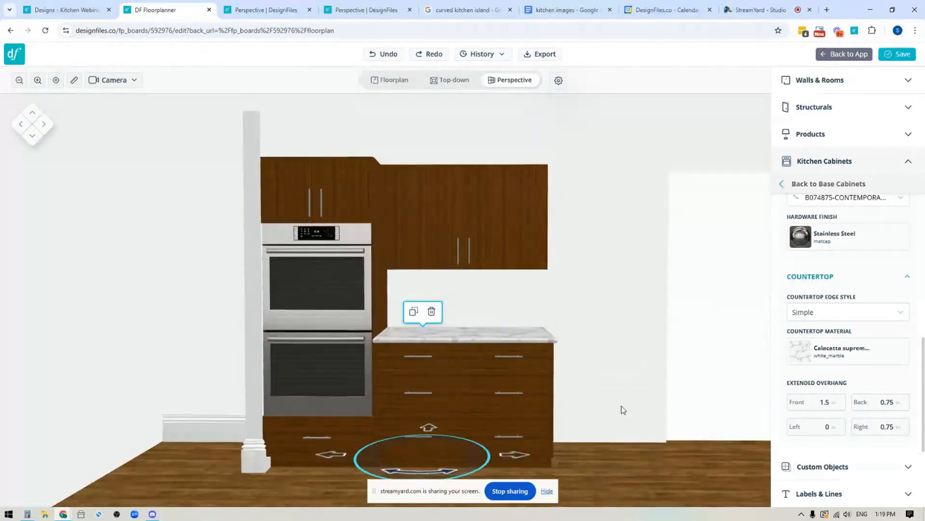
drag(620, 455, 634, 393)
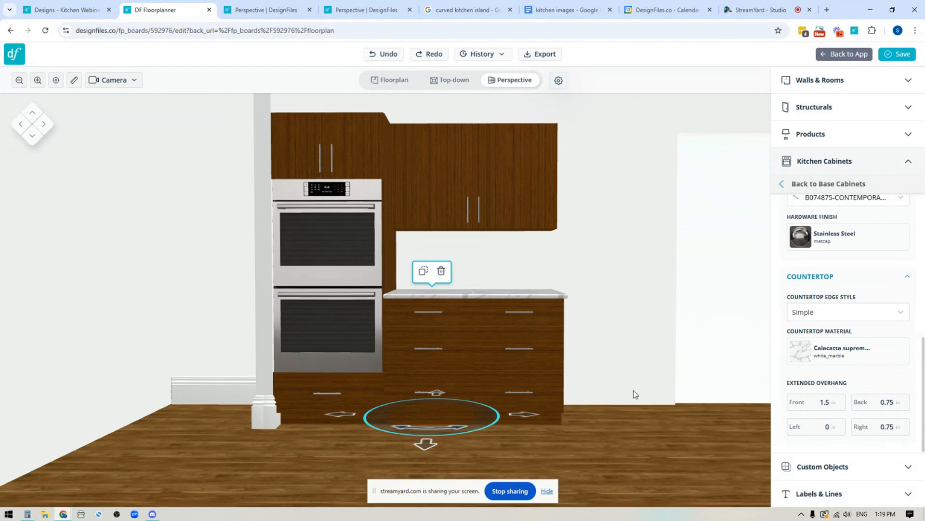
click(270, 10)
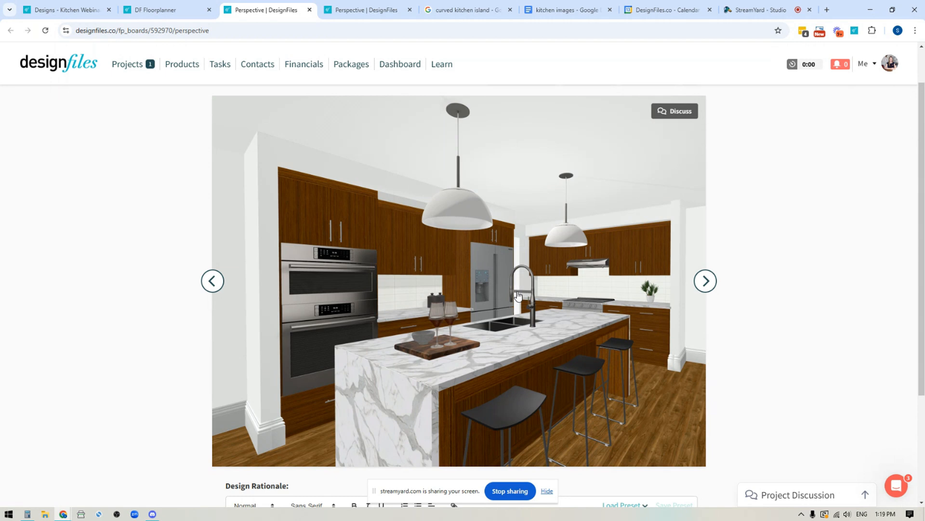
click(171, 12)
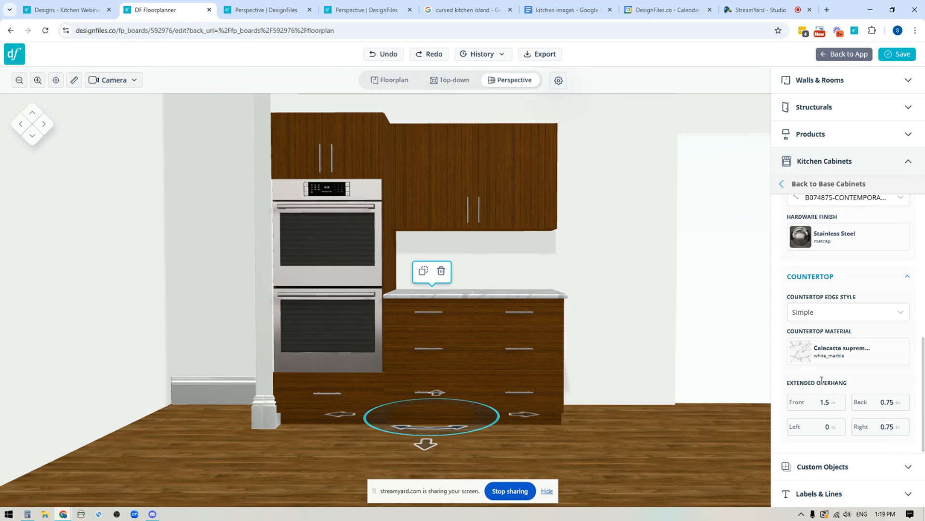
click(821, 466)
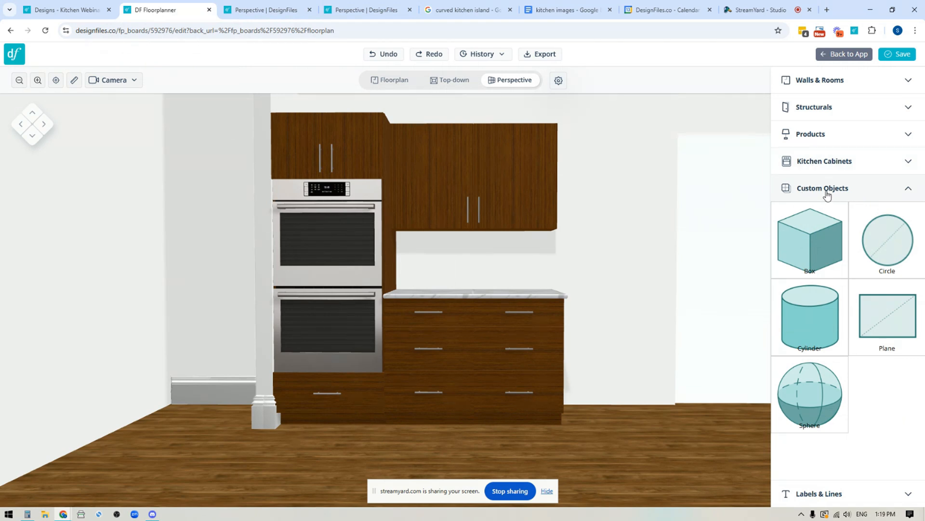
click(814, 244)
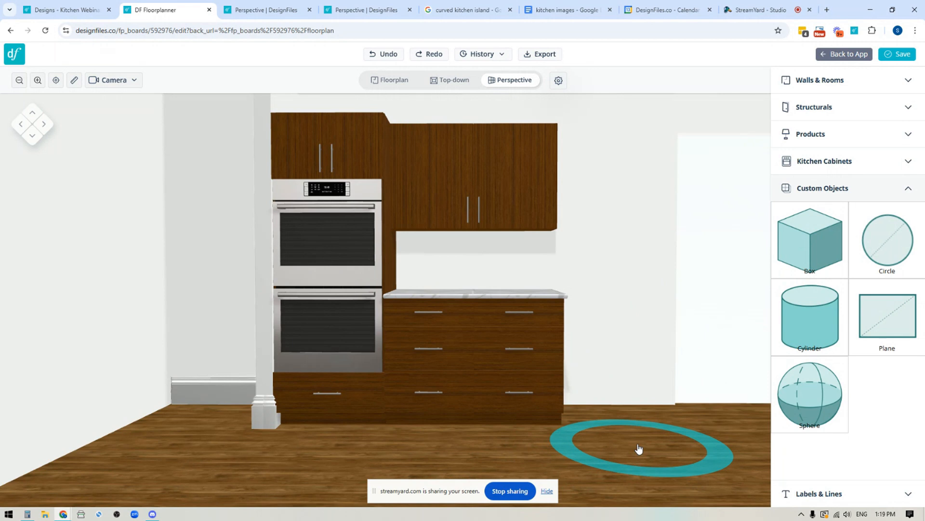
click(639, 448)
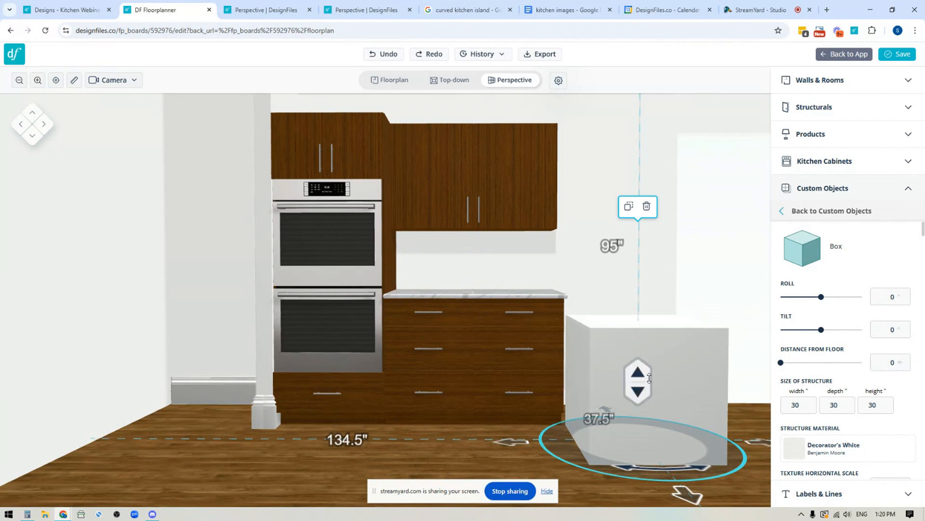
- Resize the box into a panel 1 inch wide, 24 inches deep and 84 inches high
double_click(782, 405)
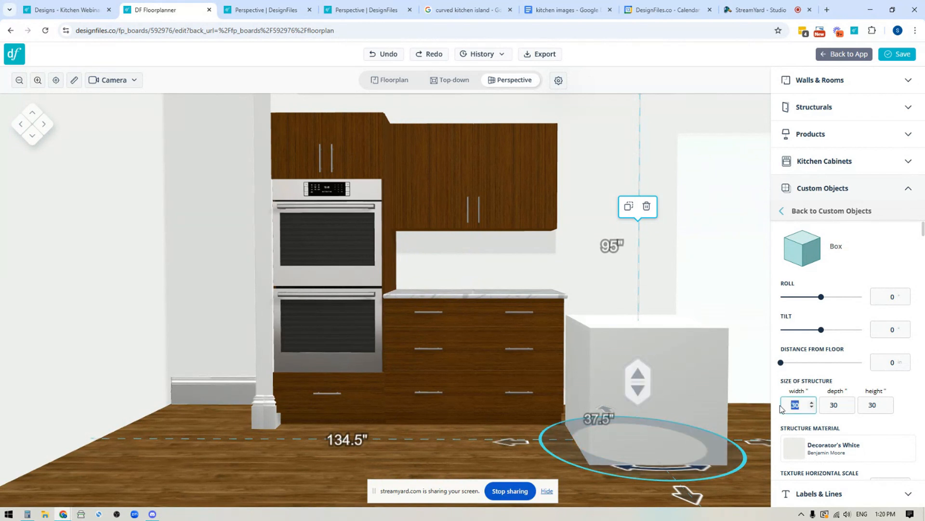
text(1)
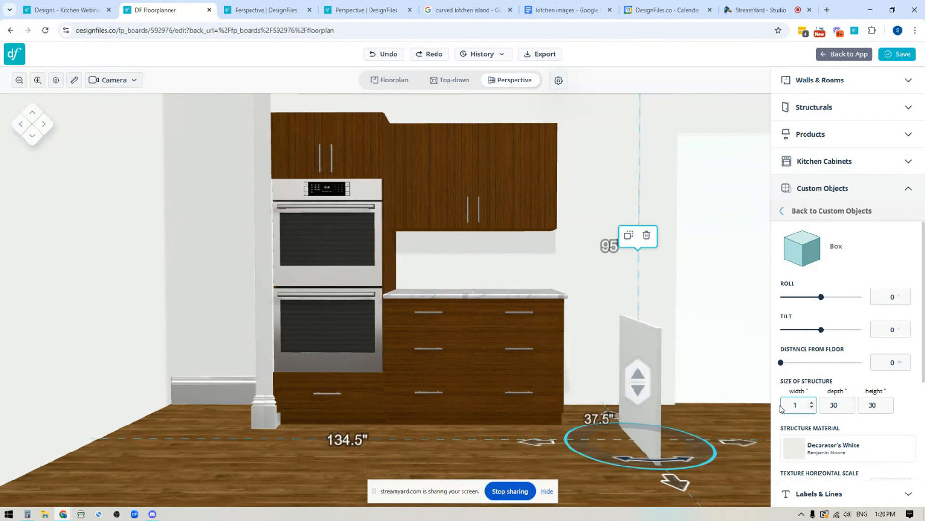
double_click(824, 407)
text(24)
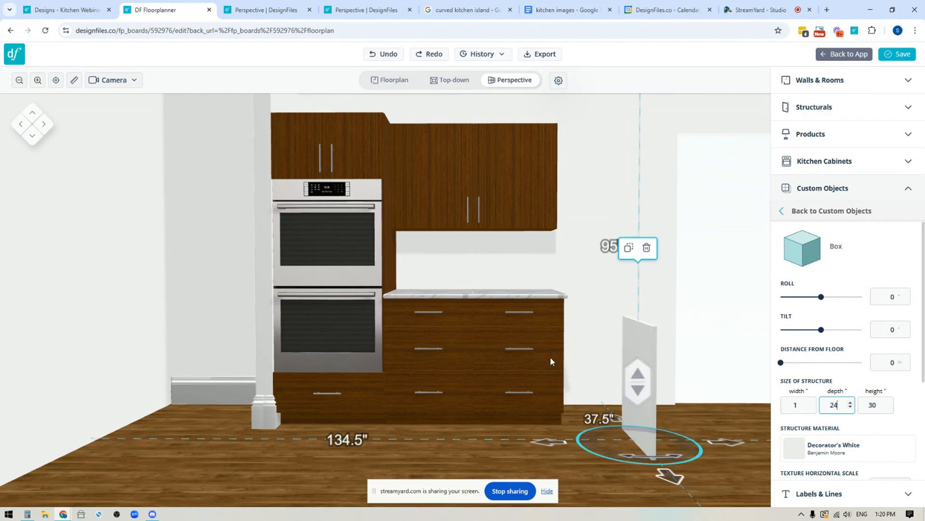
double_click(872, 405)
text(8)
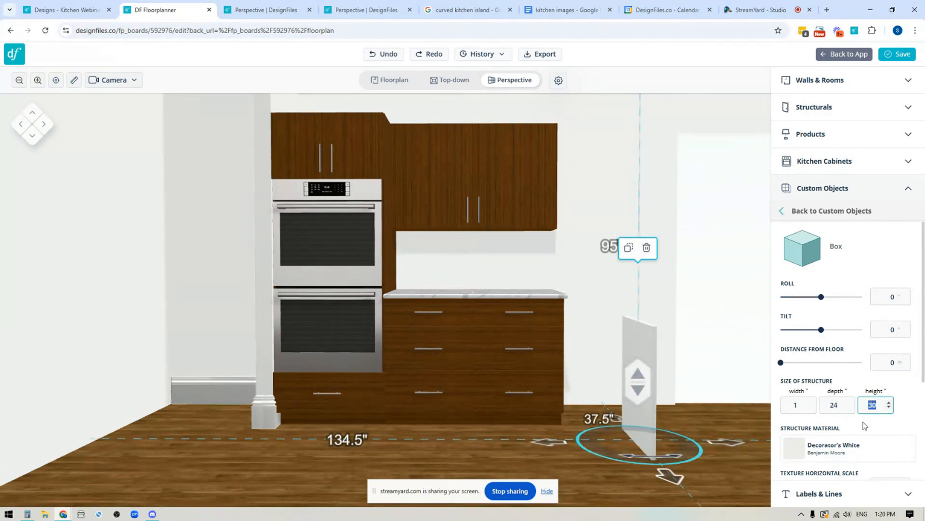
text(4)
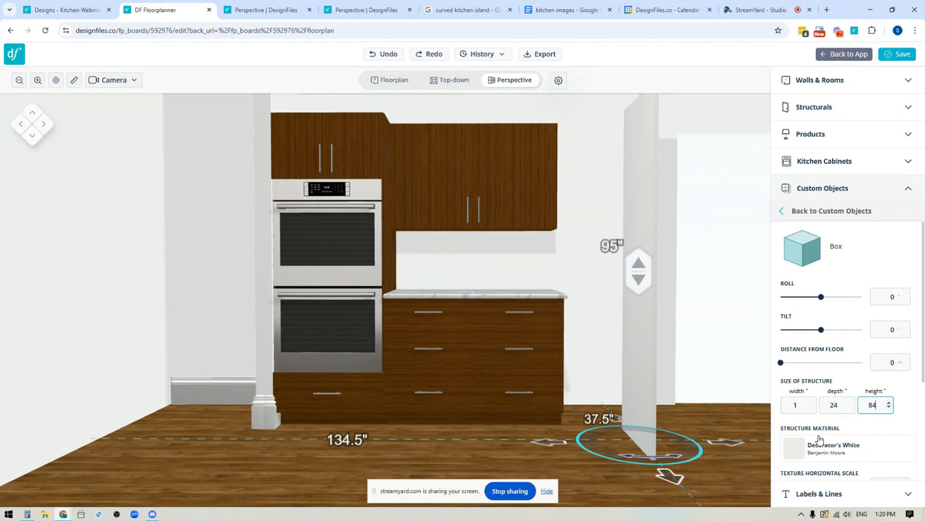
- Apply the recently used teak wood fine texture to the panel as its structure material
scroll(820, 429, down, 3)
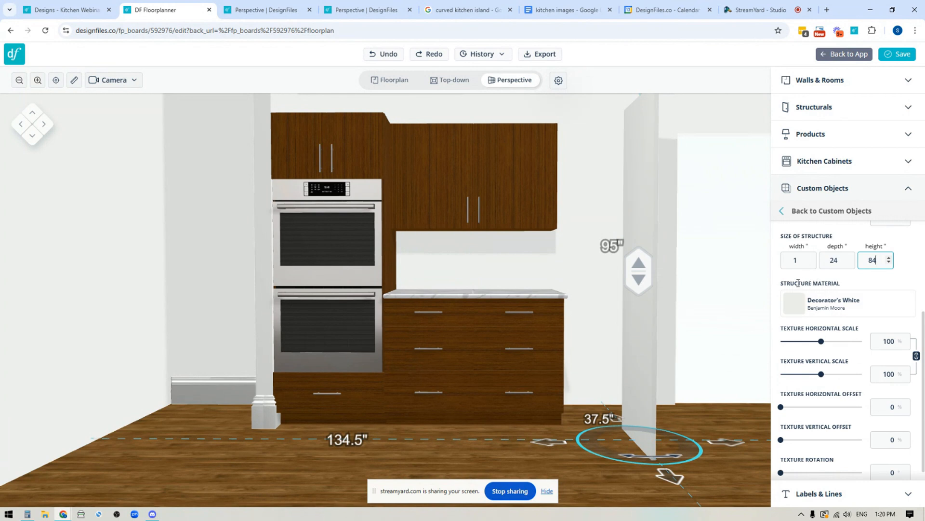
click(901, 306)
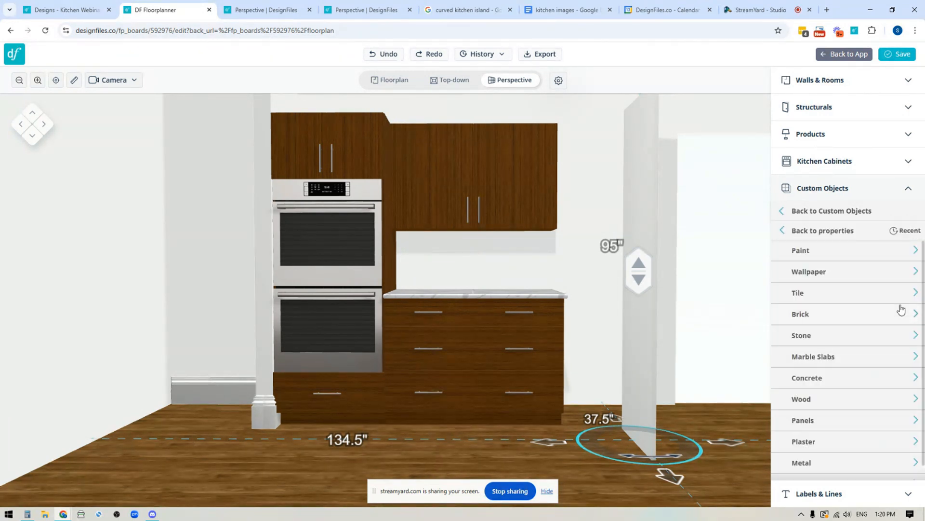
click(912, 231)
click(901, 307)
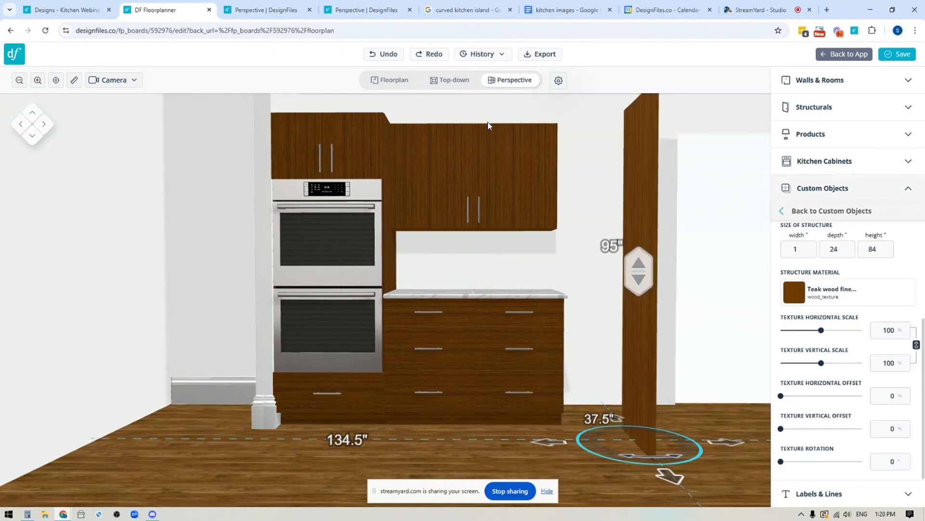
- In the floorplan view, move the panel against the back wall and flush with the open end of the cabinet run
click(398, 81)
scroll(400, 326, up, 5)
drag(335, 161, 478, 440)
drag(555, 365, 502, 275)
key(Left)
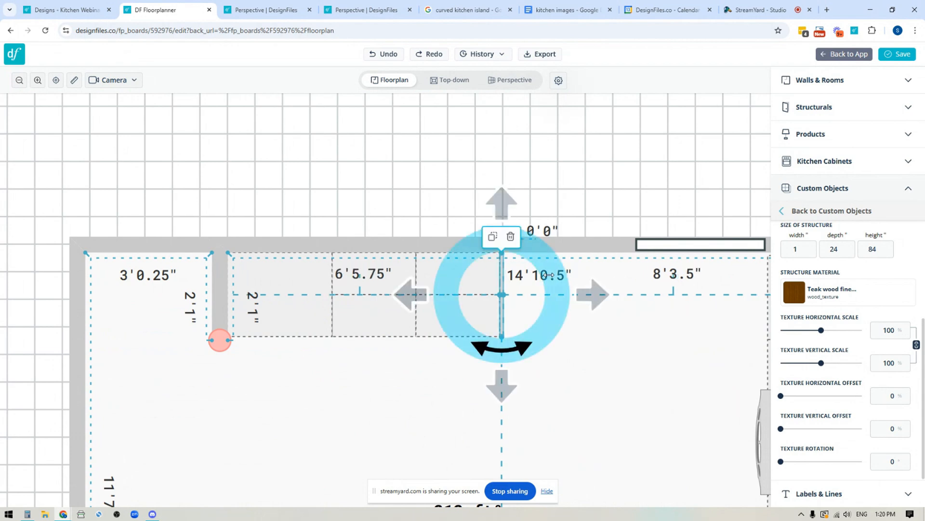
click(618, 231)
scroll(530, 349, down, 1)
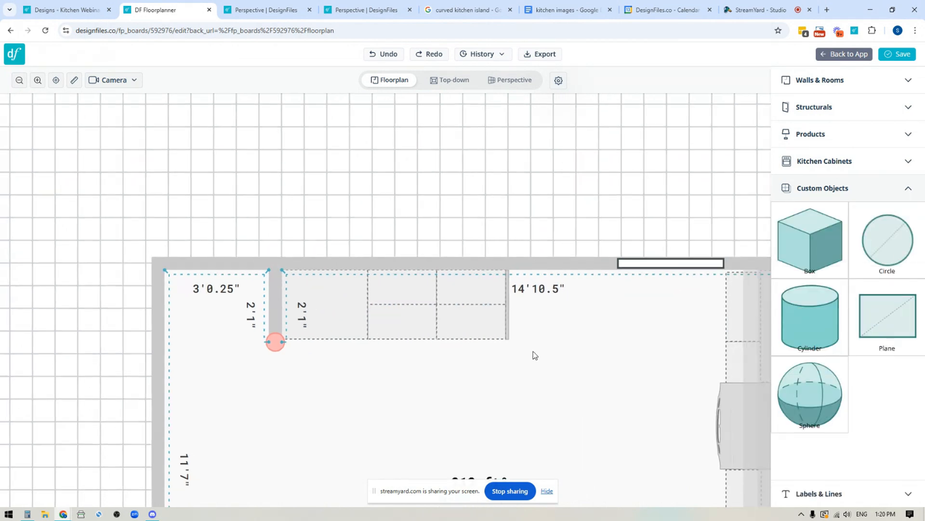
- Move the Samsung refrigerator from outside the room onto the open kitchen floor near the room's center
scroll(535, 356, down, 5)
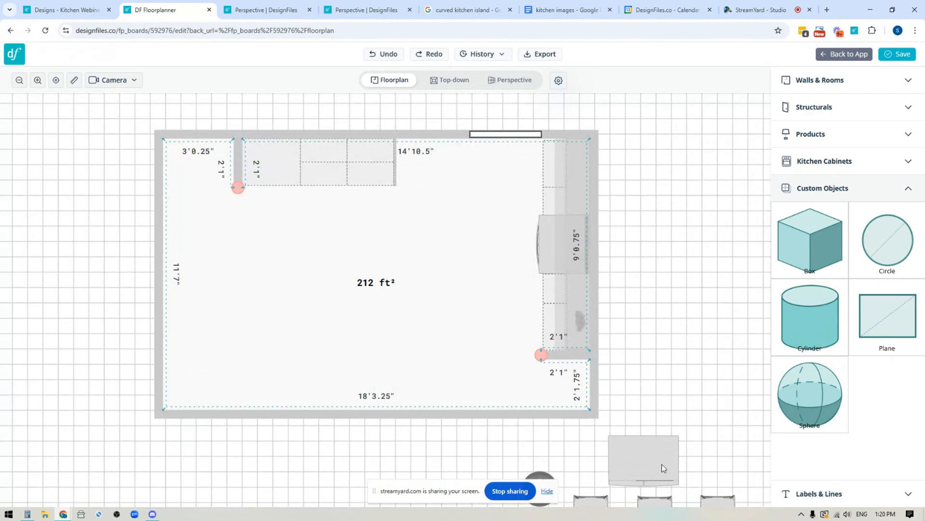
click(653, 467)
drag(575, 461, 358, 447)
drag(427, 388, 432, 189)
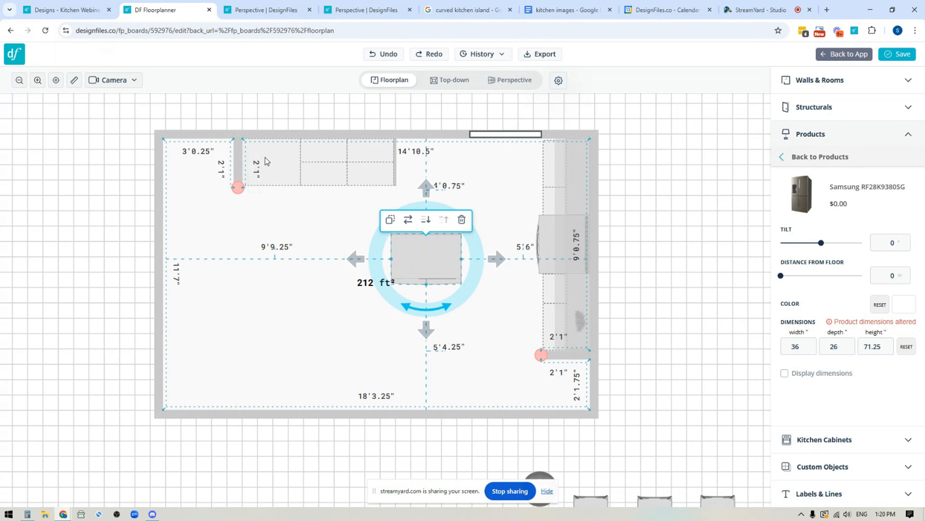
- Search the product library for "refrigerator" and browse the available models
click(813, 139)
click(801, 160)
text(refrigerator)
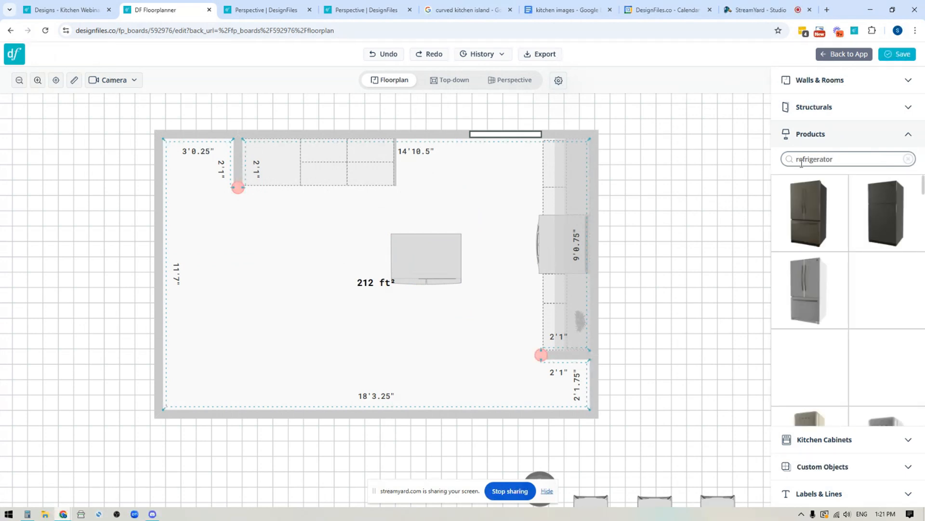
scroll(840, 333, down, 3)
scroll(840, 339, down, 3)
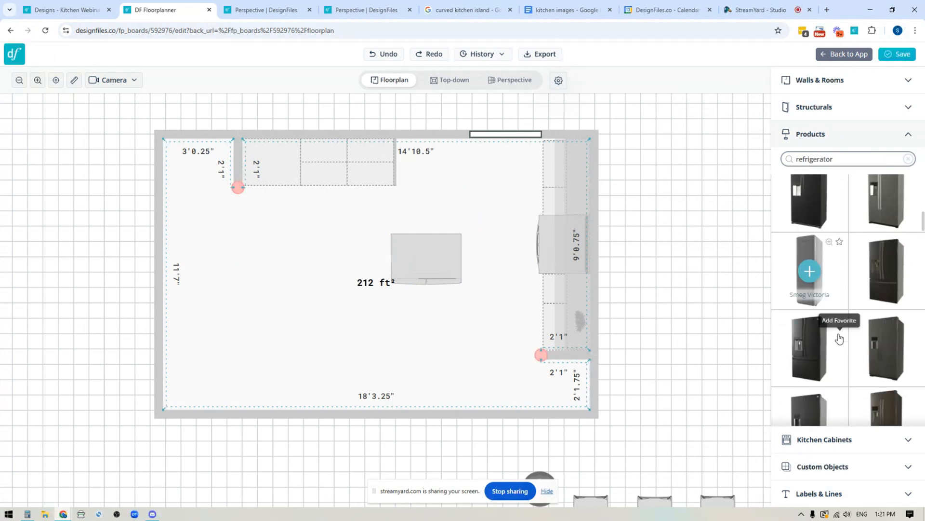
scroll(839, 339, up, 4)
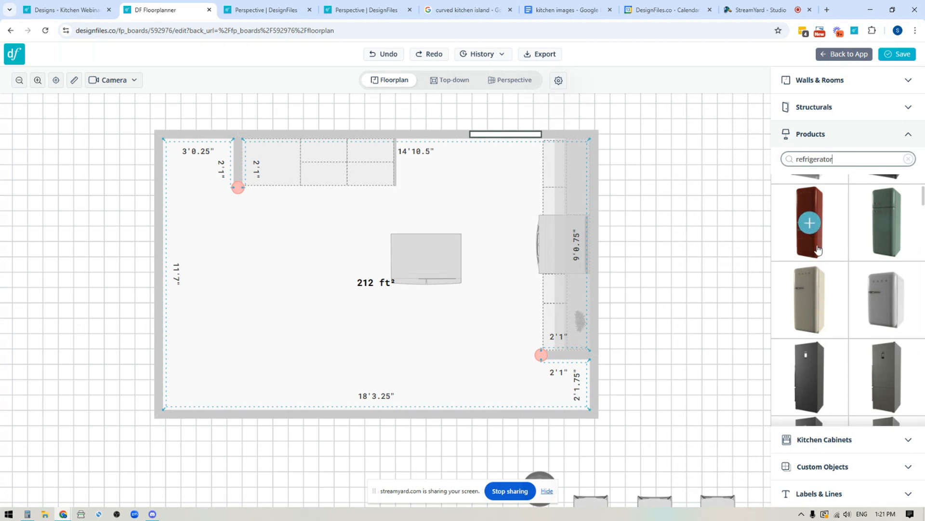
click(461, 308)
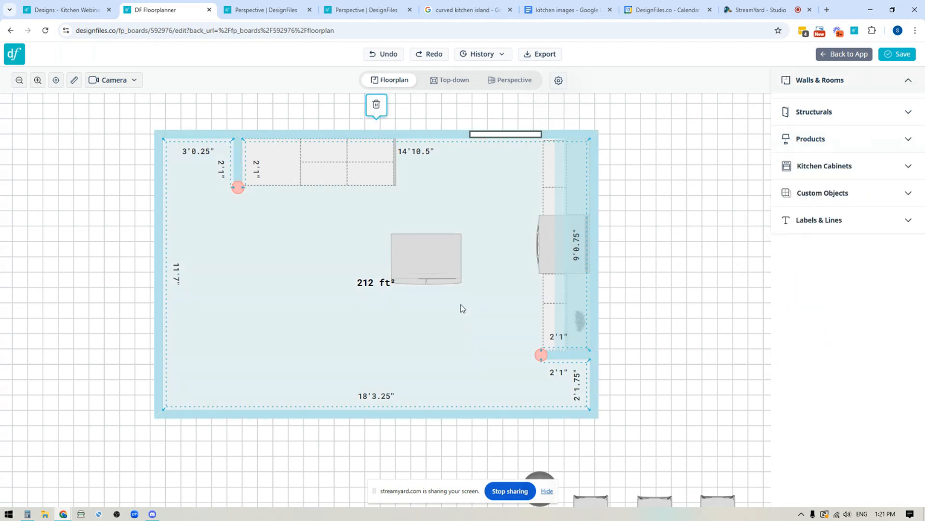
- Position the refrigerator against the back wall, flush with the wood end panel
scroll(479, 325, up, 3)
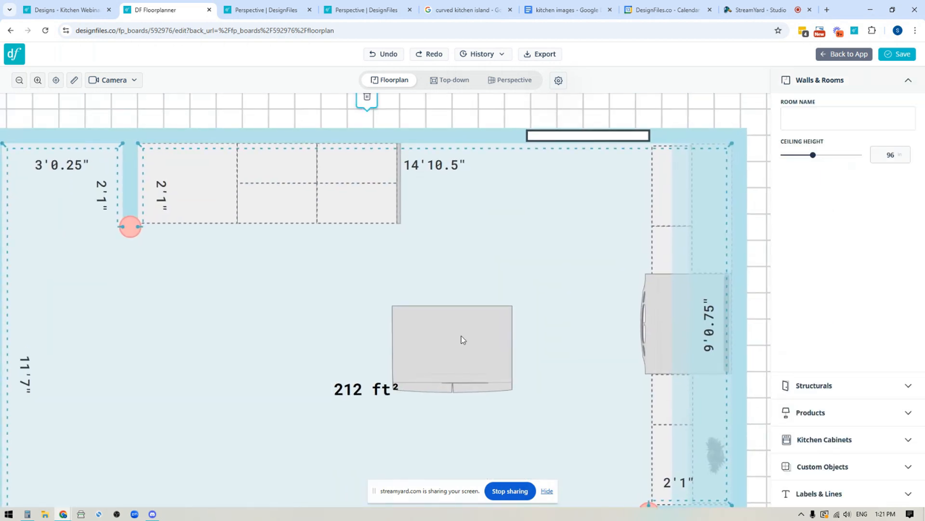
click(445, 342)
drag(444, 342, 484, 203)
click(485, 206)
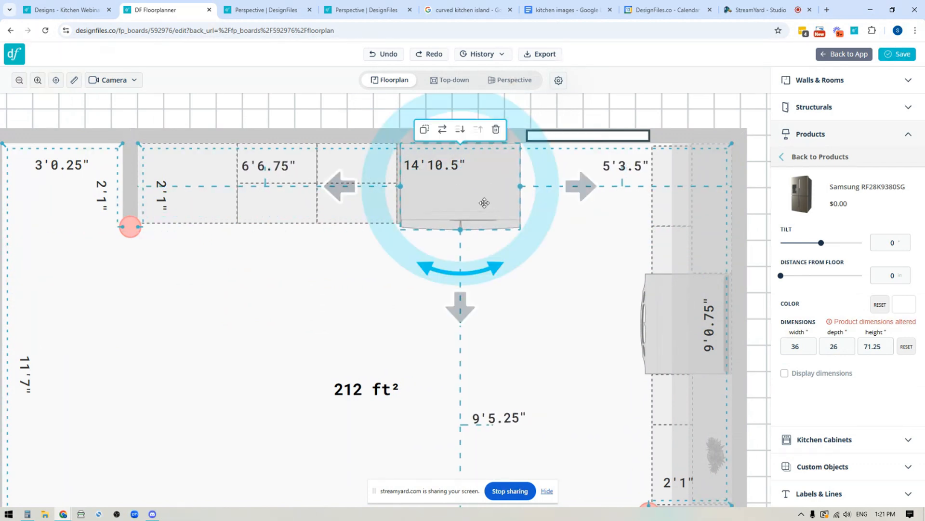
click(375, 286)
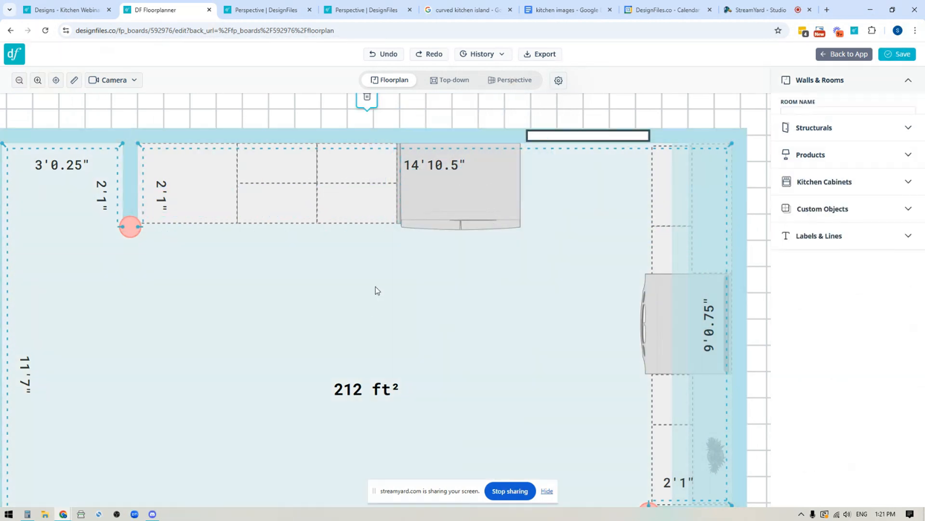
- Duplicate the wood end panel and place the copy flush with the refrigerator's open side, against the back wall
click(398, 202)
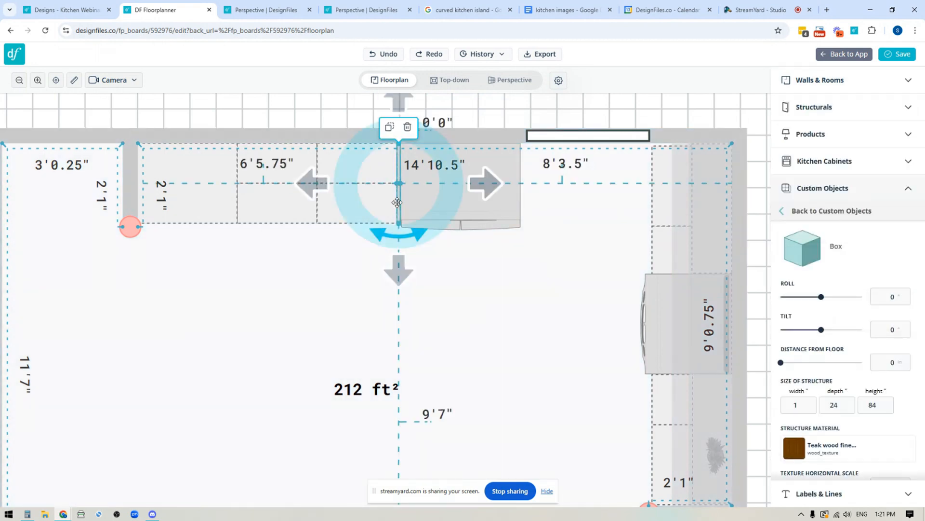
click(391, 126)
drag(524, 179, 523, 191)
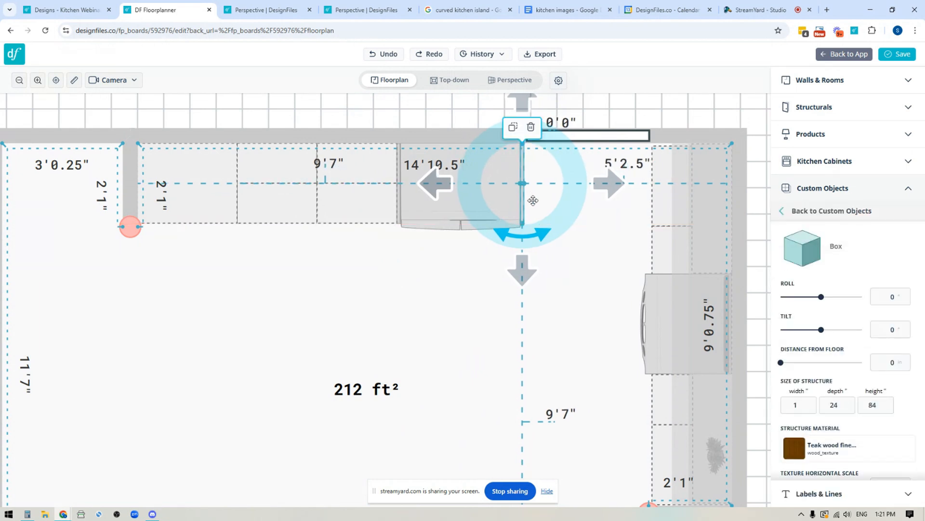
- Examine the refrigerator between its two end panels and the surrounding cabinet wall in the perspective view
click(512, 85)
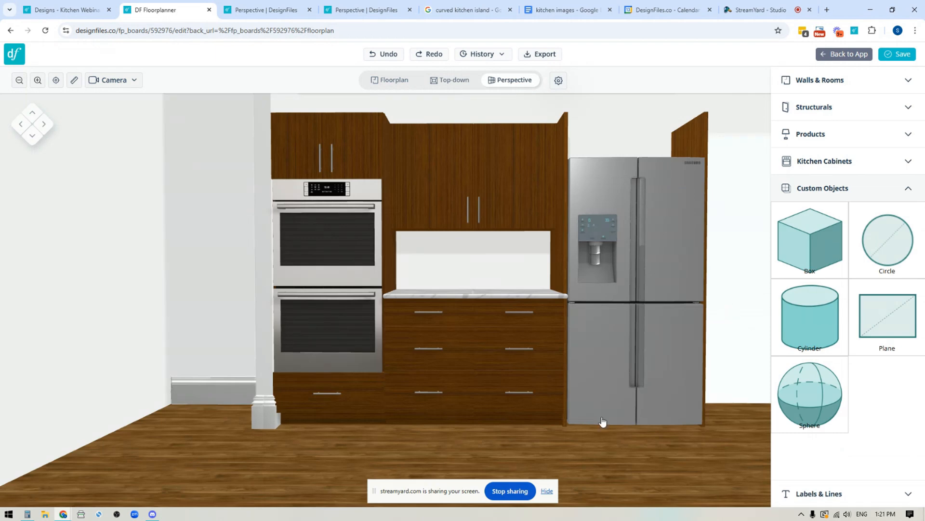
right_drag(562, 471, 429, 444)
drag(386, 438, 443, 275)
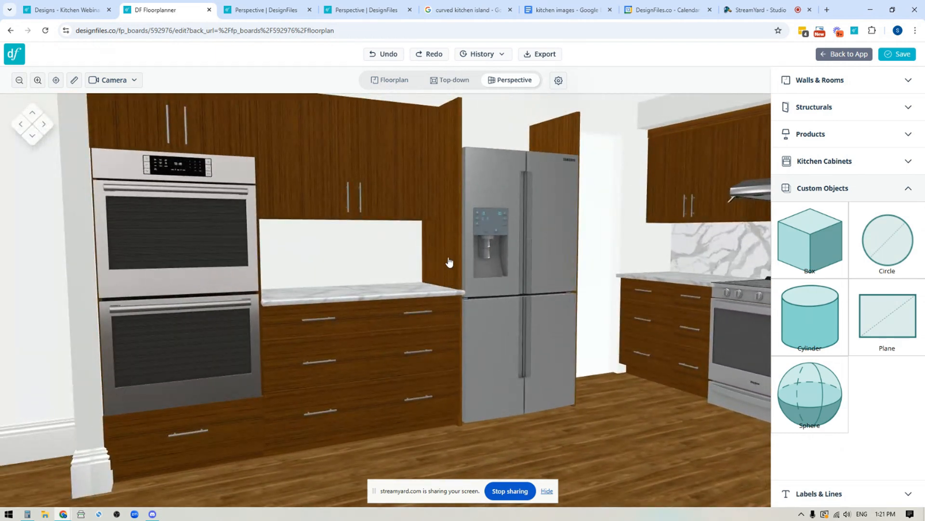
click(598, 441)
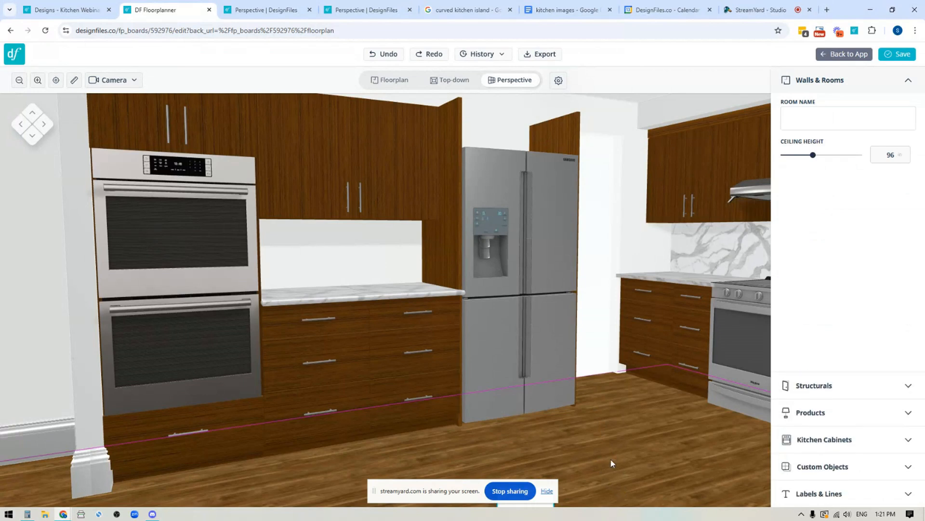
mouse_move(606, 459)
mouse_down()
mouse_move(522, 438)
mouse_move(593, 453)
mouse_up()
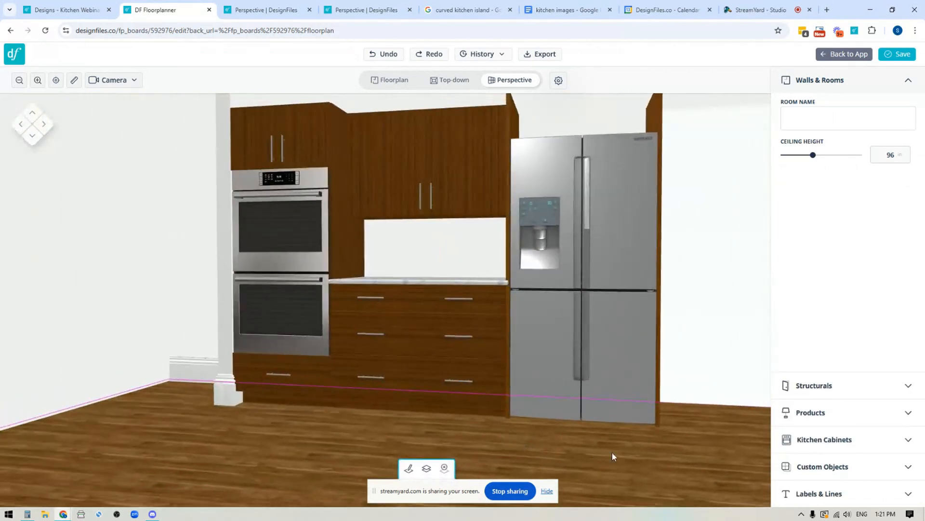
scroll(401, 413, down, 5)
scroll(429, 414, down, 6)
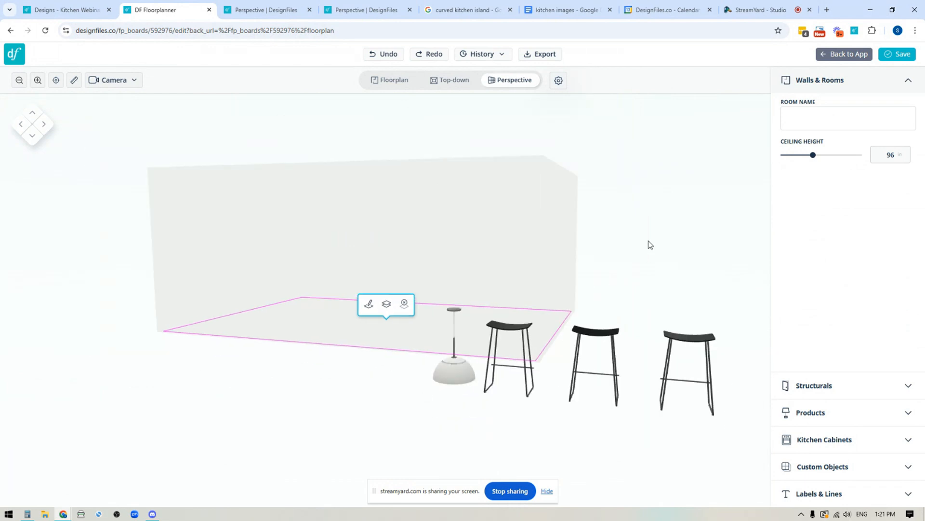
scroll(644, 253, up, 10)
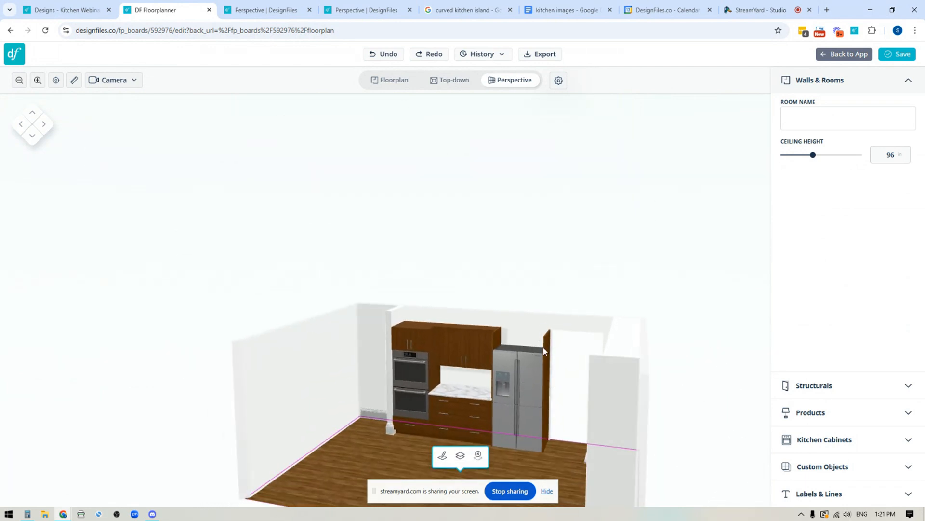
scroll(536, 270, down, 5)
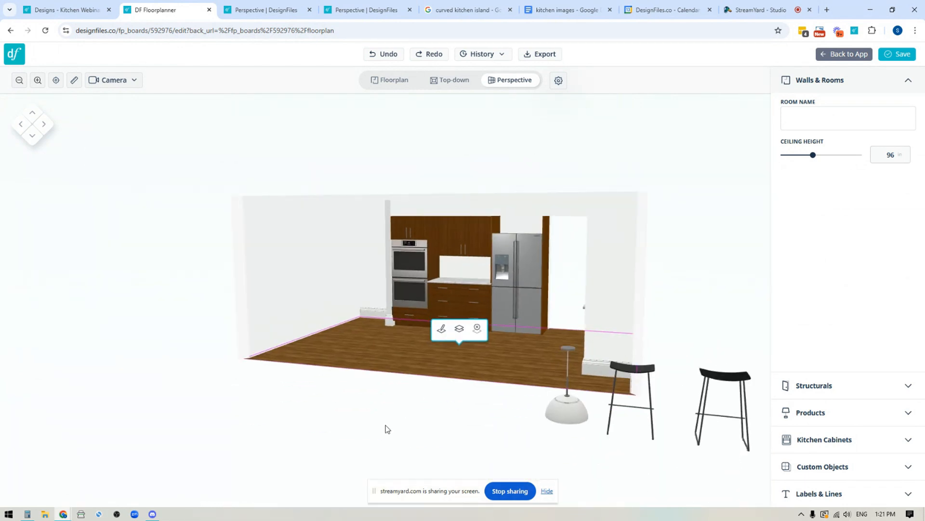
scroll(400, 441, down, 3)
scroll(394, 436, up, 8)
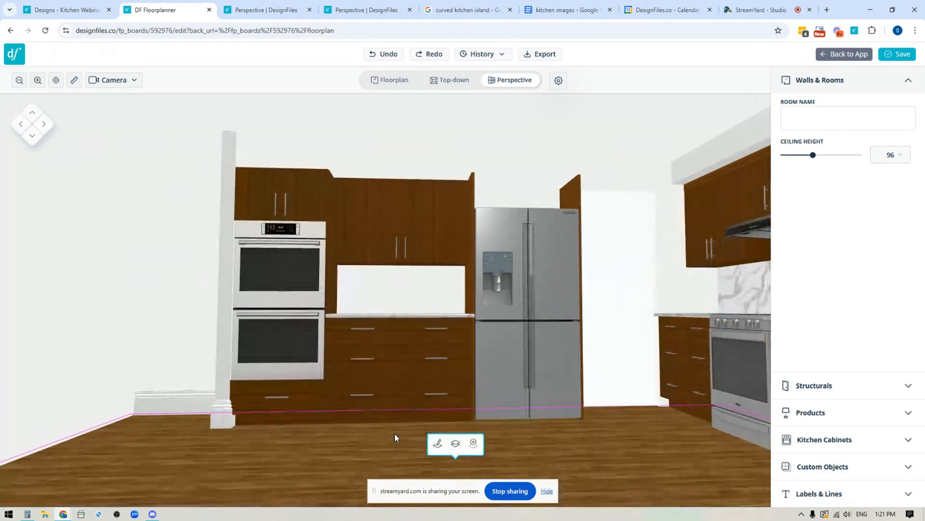
mouse_move(553, 466)
mouse_down()
mouse_move(543, 461)
mouse_move(568, 462)
mouse_up()
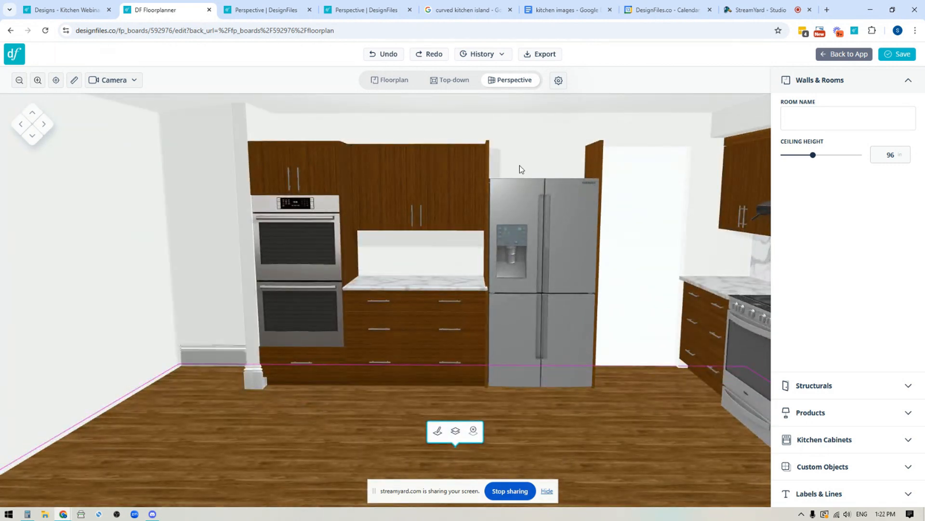
- Add a 2 Door Bridge wall cabinet, 36 inches wide, 12 inches high and 12 inches deep, for the space above the refrigerator
click(524, 200)
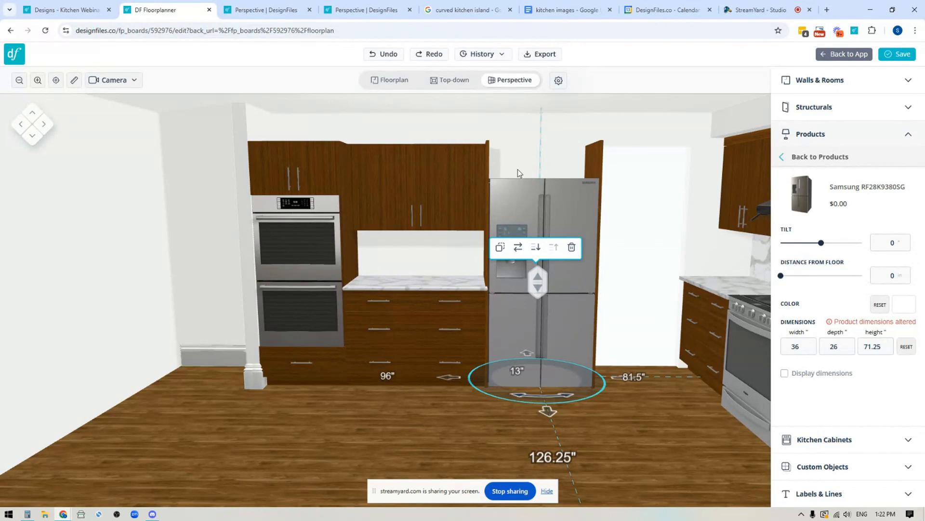
click(815, 440)
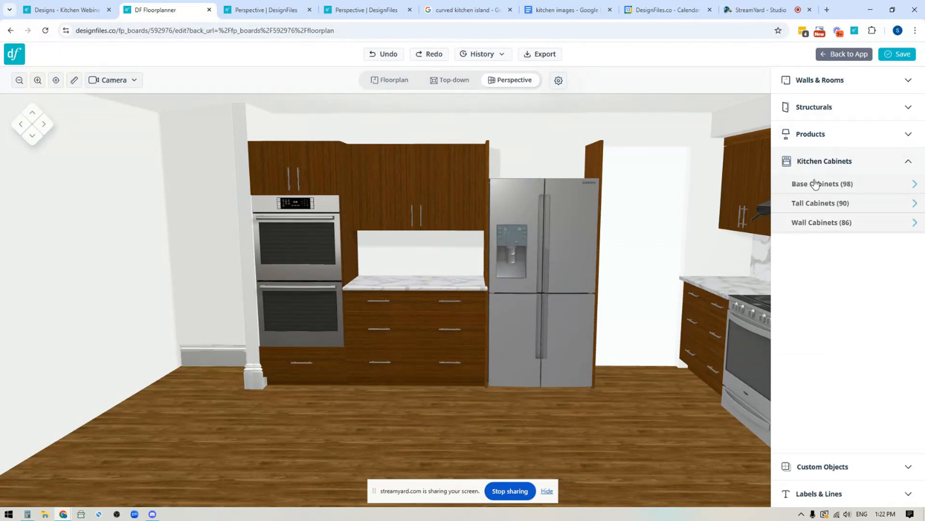
click(812, 223)
scroll(819, 309, down, 5)
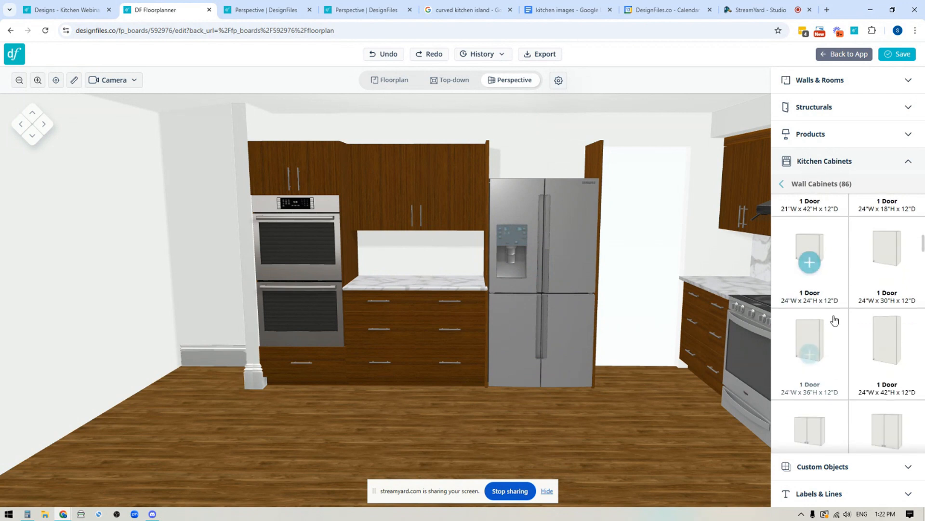
scroll(835, 320, down, 5)
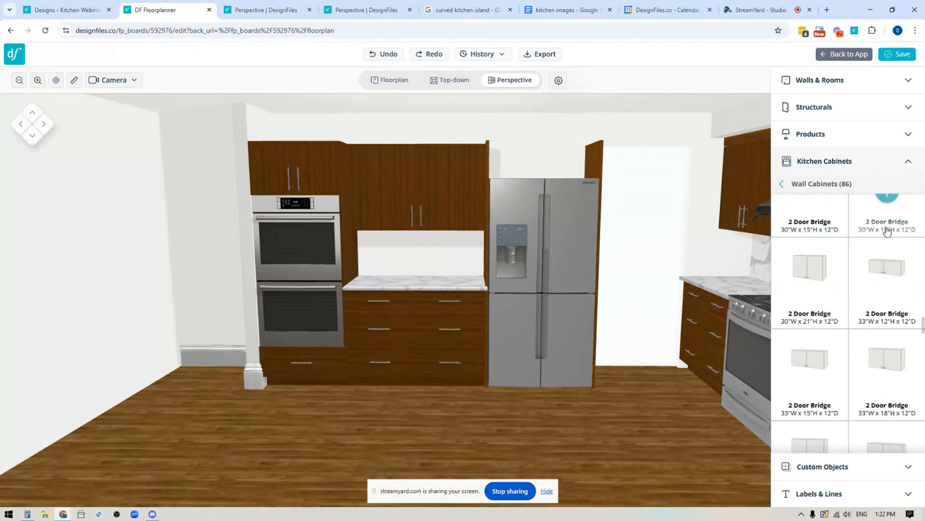
scroll(821, 279, up, 1)
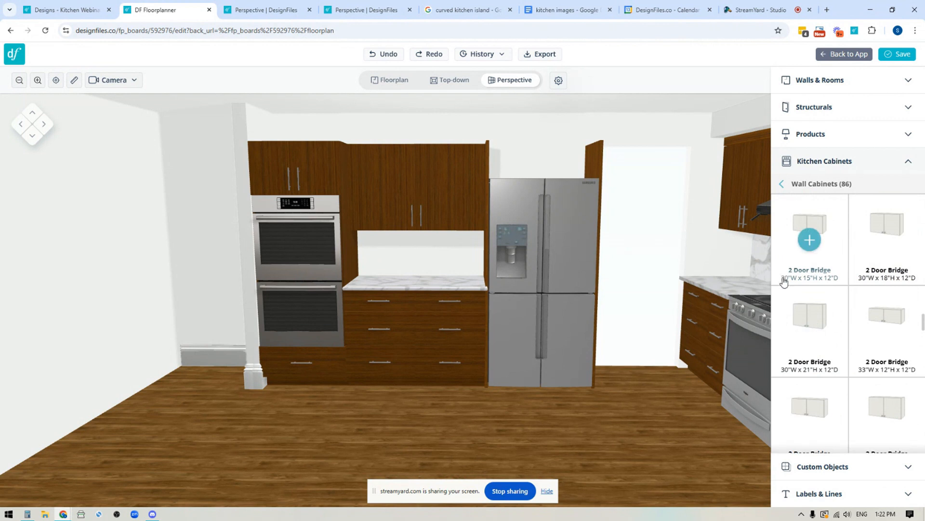
scroll(858, 289, up, 2)
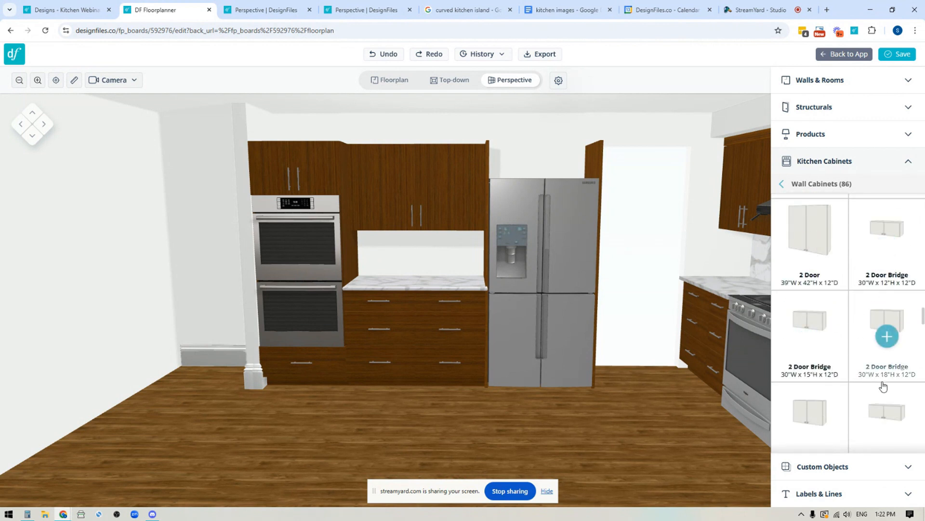
scroll(863, 328, down, 3)
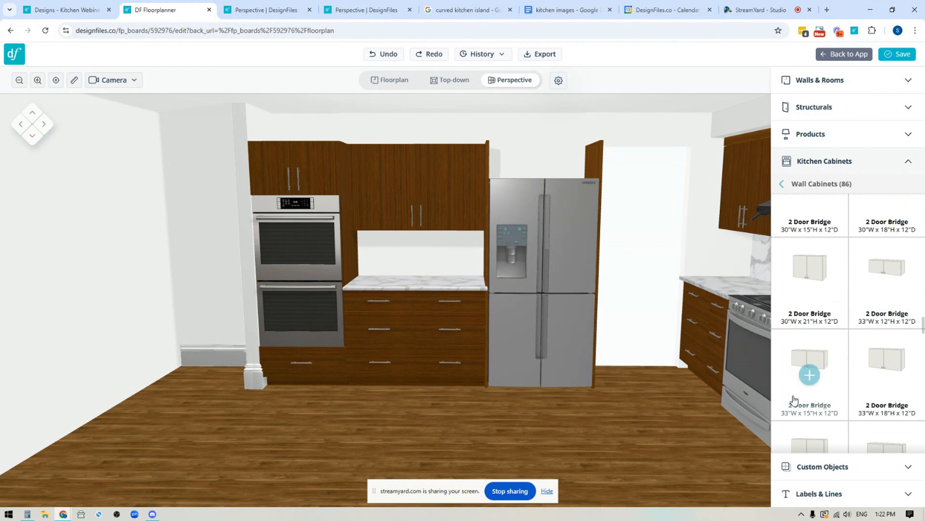
scroll(872, 405, down, 3)
scroll(874, 406, down, 3)
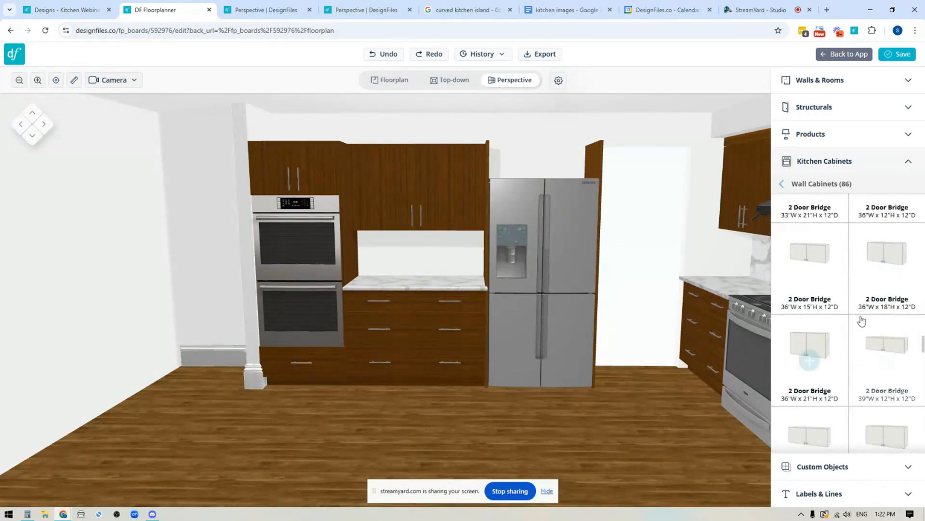
click(889, 219)
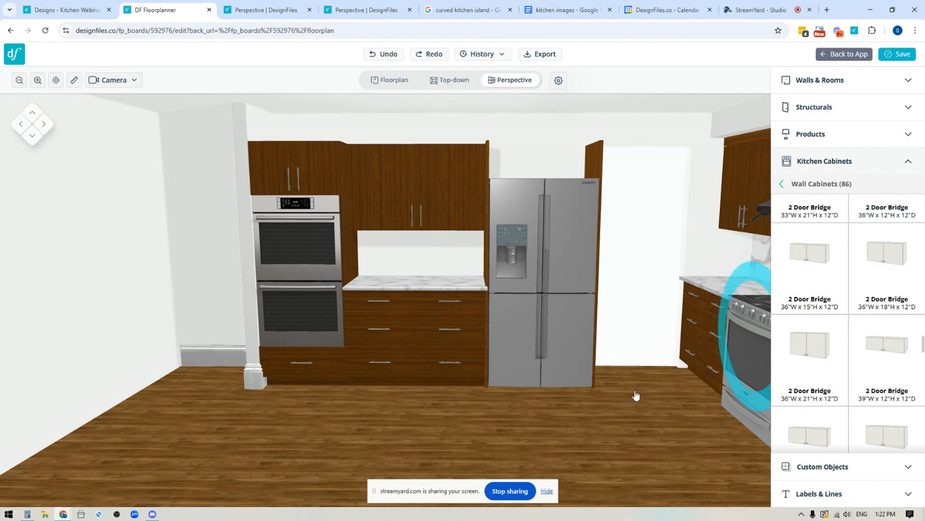
- In the floorplan view, pull the refrigerator out from the wall and place the bridge cabinet against the back wall between the end panels
click(393, 80)
drag(371, 265, 400, 299)
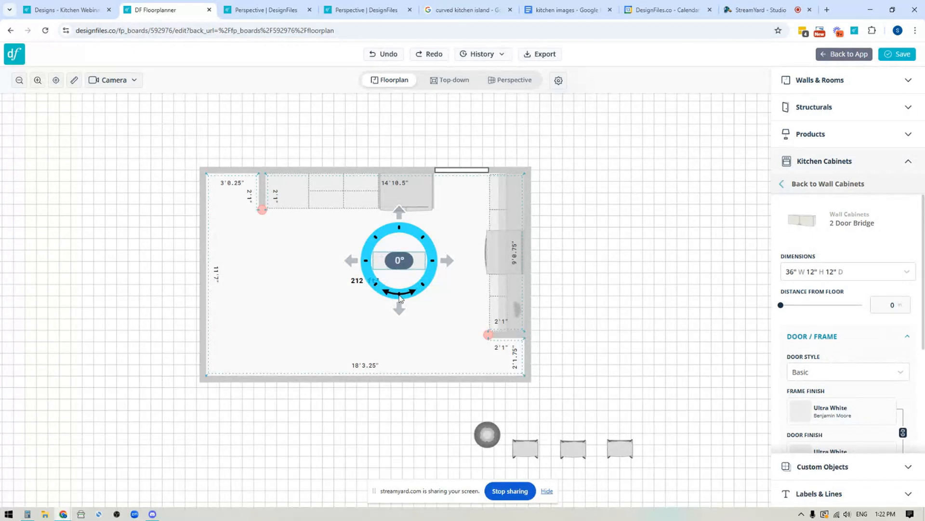
scroll(453, 283, up, 5)
click(365, 169)
drag(365, 172, 444, 204)
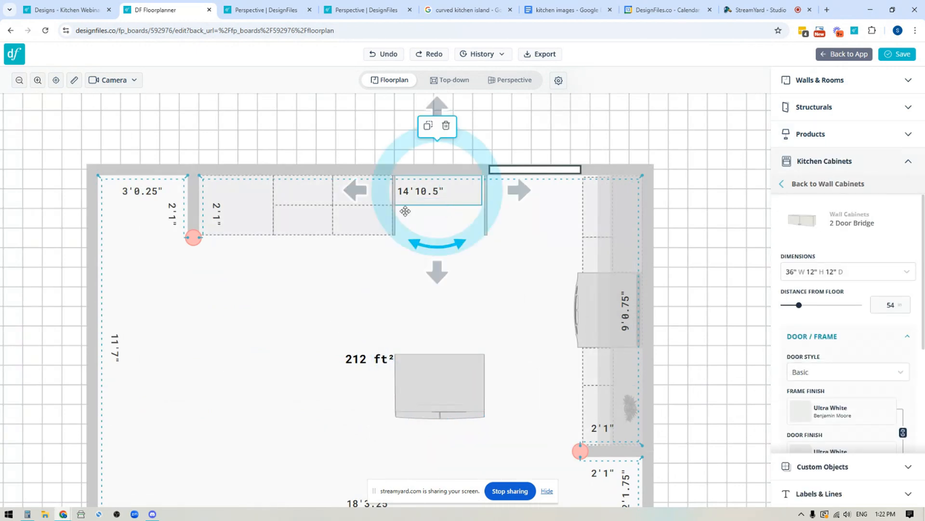
scroll(387, 285, up, 5)
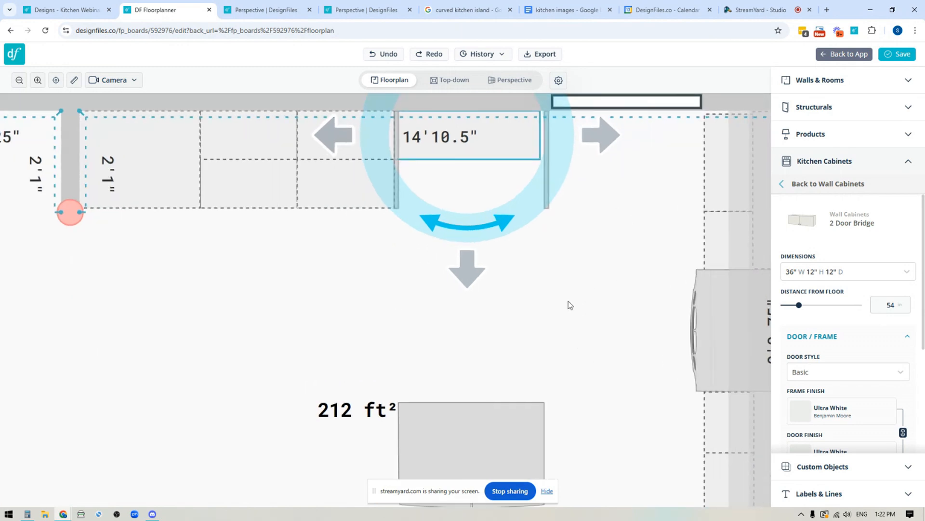
- Move the bridge cabinet forward from the back wall until its front lines up with the front edges of the end panels
click(396, 213)
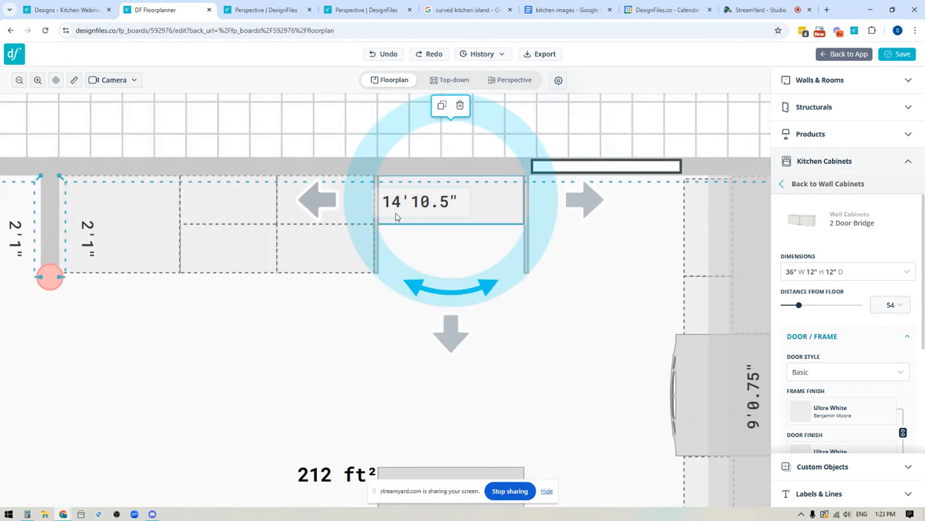
key(Down)
key(Down)
key(Down)
key(Down)
key(Down)
key(Down)
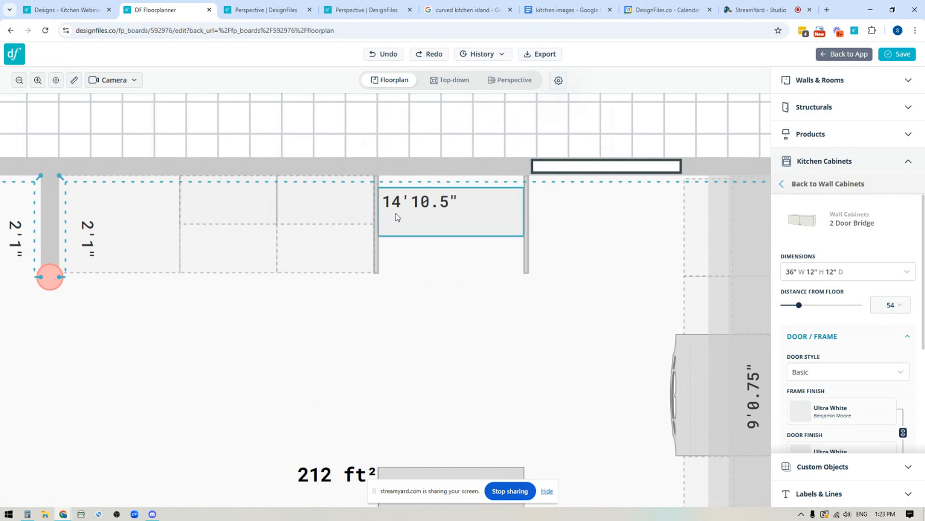
key(Down)
key(Down)
key(Down)
key(Down)
key(Down)
key(Down)
key(Down)
key(Down)
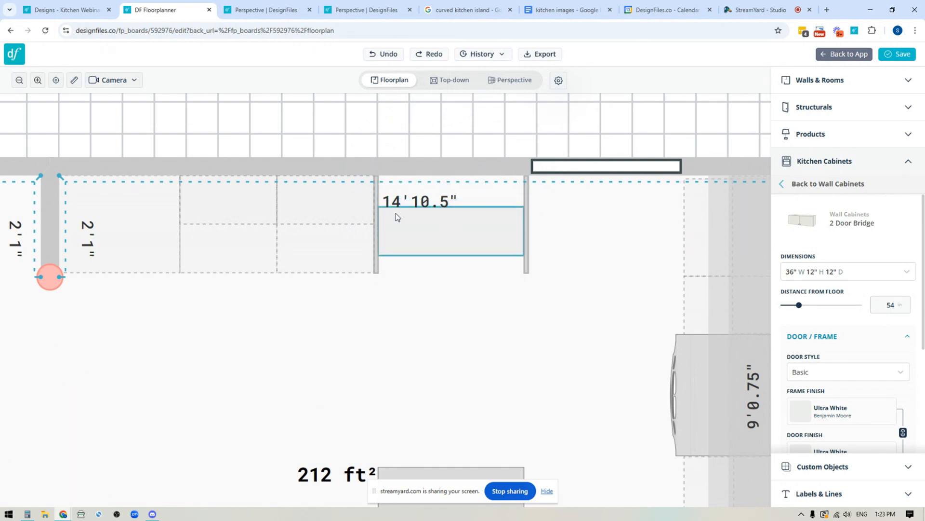
key(Down)
key(Down)
key(Down)
key(Down)
key(Down)
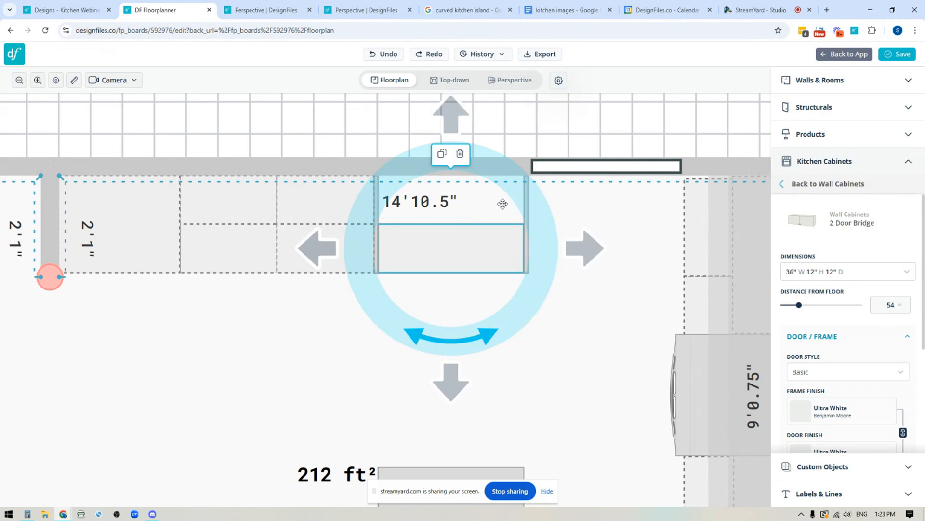
scroll(563, 389, down, 1)
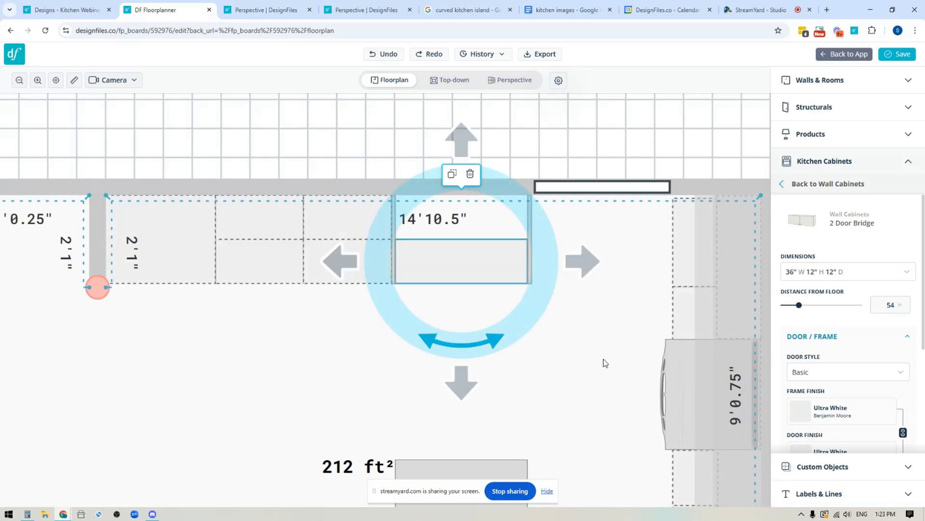
- Pull the refrigerator farther into the room so that it stands clear of the bridge cabinet
drag(596, 385, 582, 281)
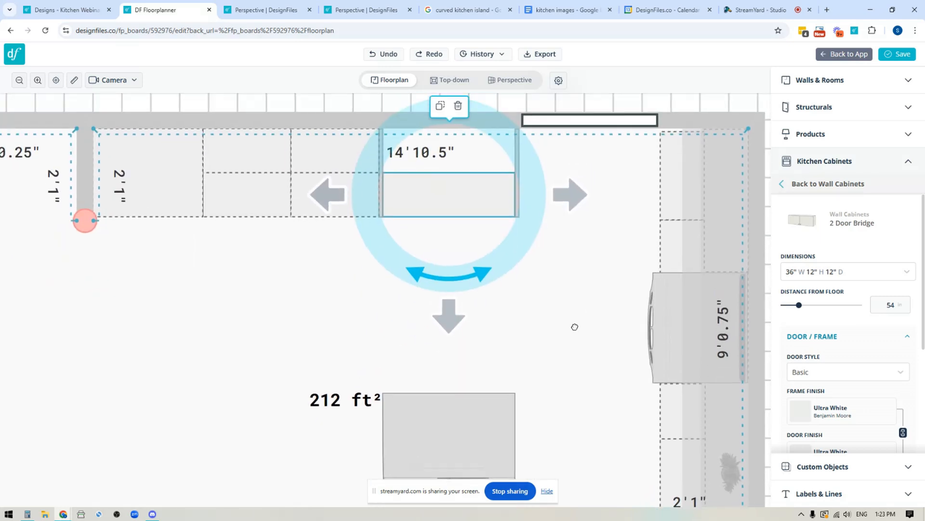
click(450, 419)
drag(453, 301, 458, 302)
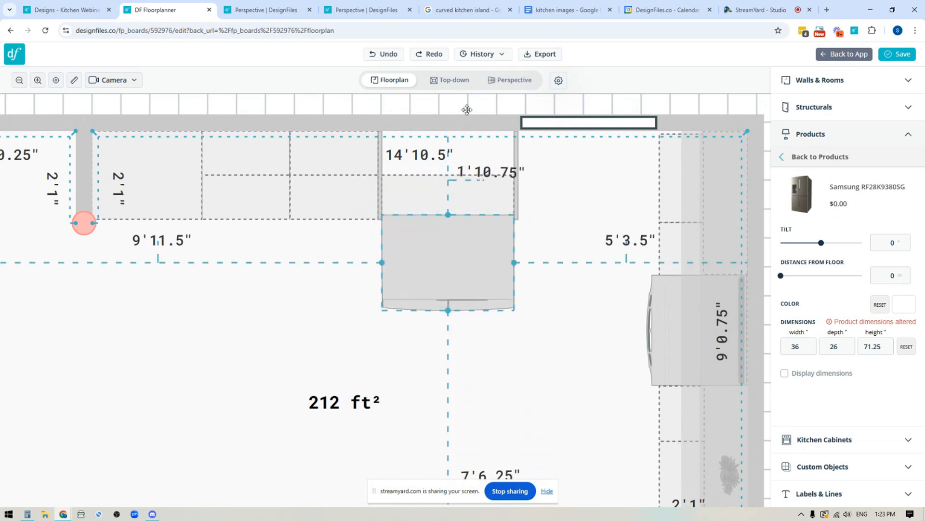
drag(446, 354, 459, 436)
click(549, 181)
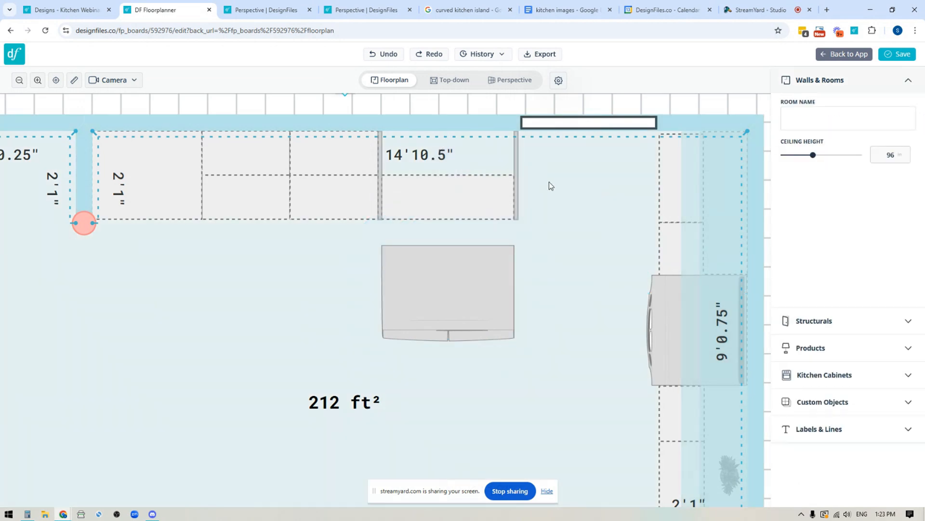
- Set the bridge cabinet's distance from the floor to 72 inches
click(470, 202)
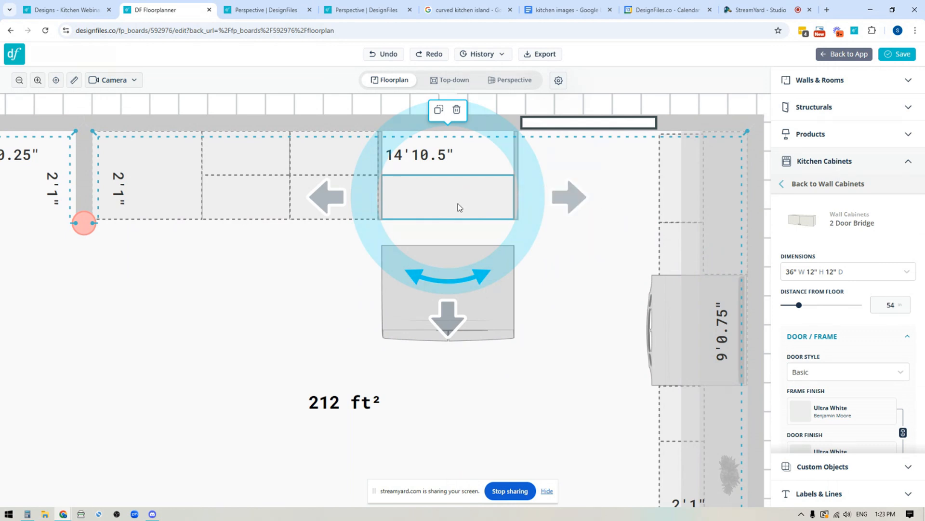
drag(896, 305, 882, 303)
text(72)
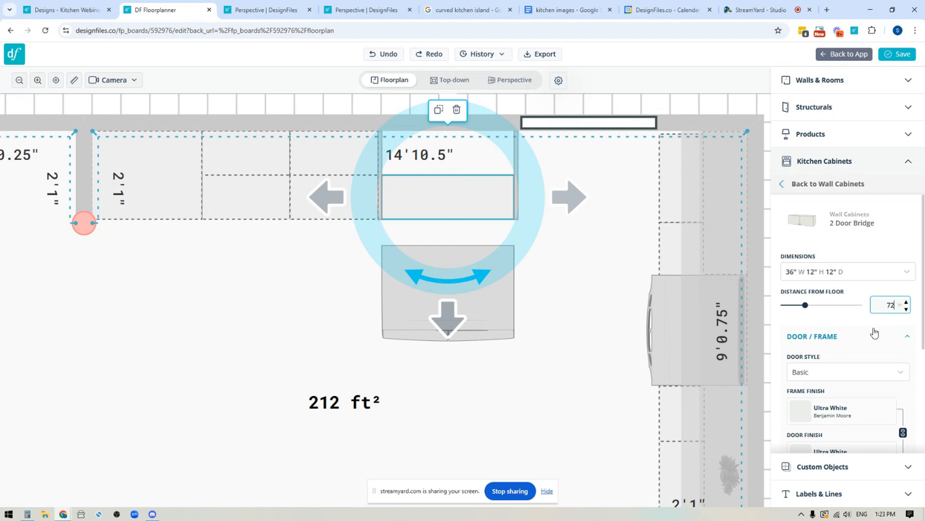
- Move the refrigerator back against the wall between the two end panels, beneath the bridge cabinet
click(511, 322)
drag(446, 425, 444, 323)
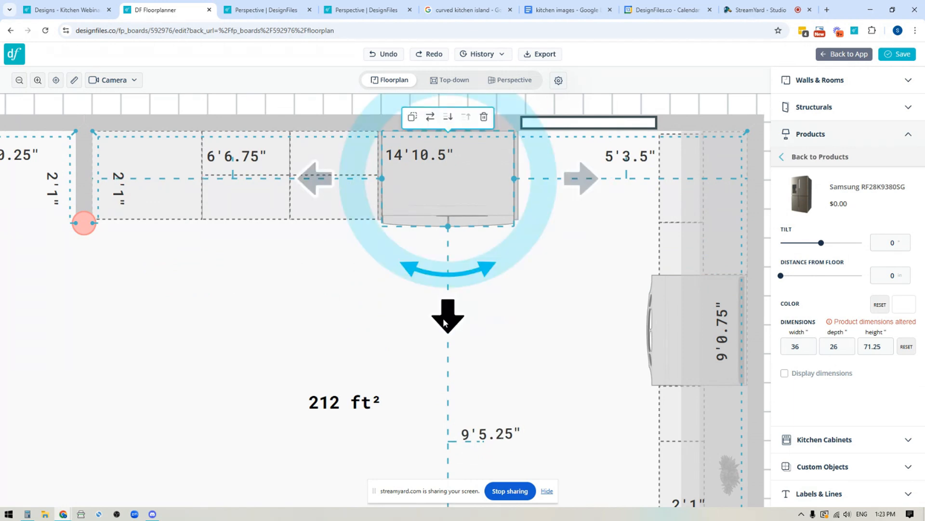
- In the perspective view, apply the recently used teak wood finish to the bridge cabinet's frame and doors
click(519, 81)
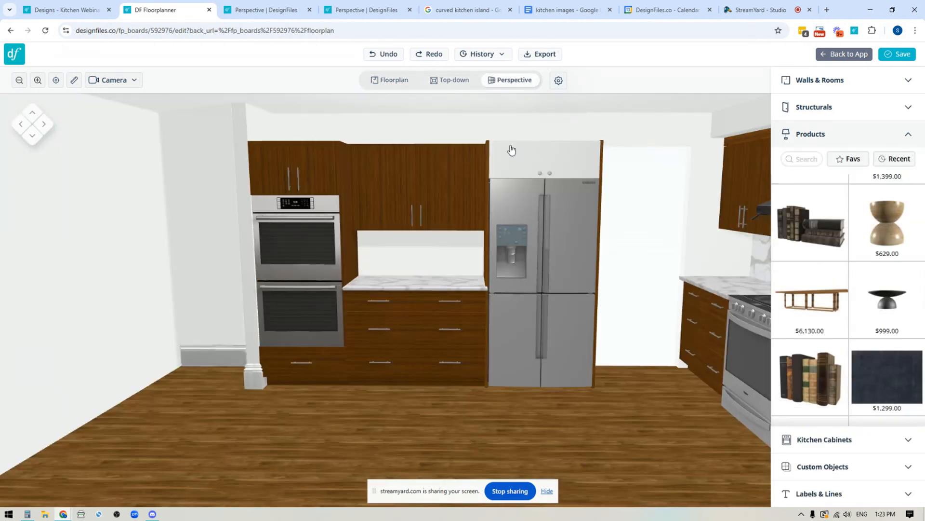
click(522, 161)
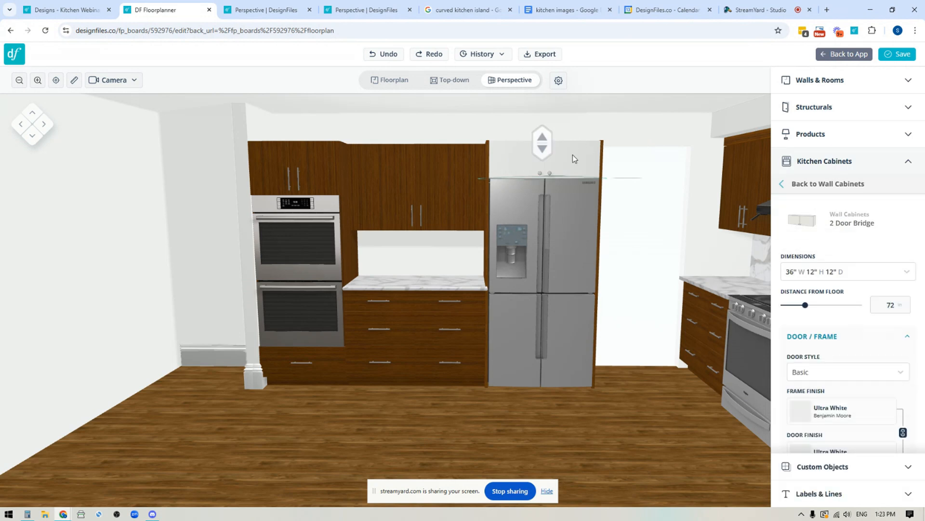
scroll(861, 372, down, 2)
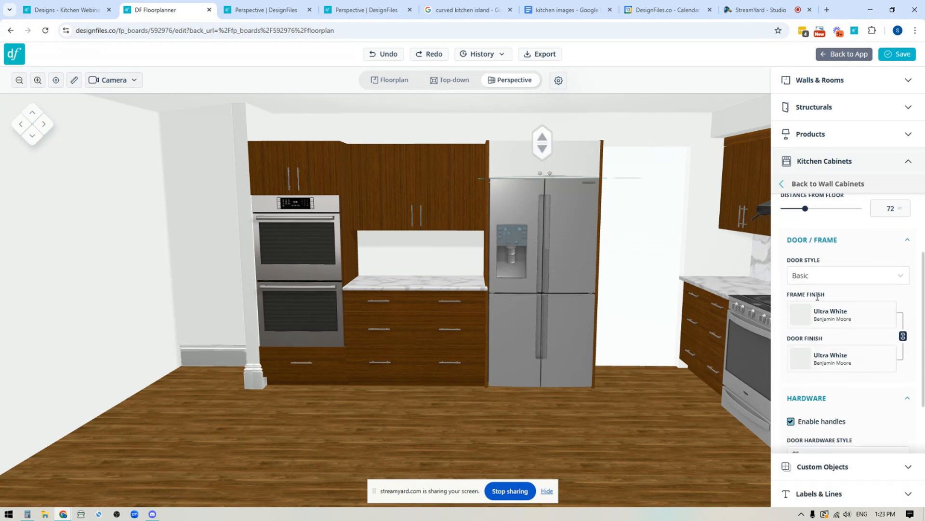
click(886, 317)
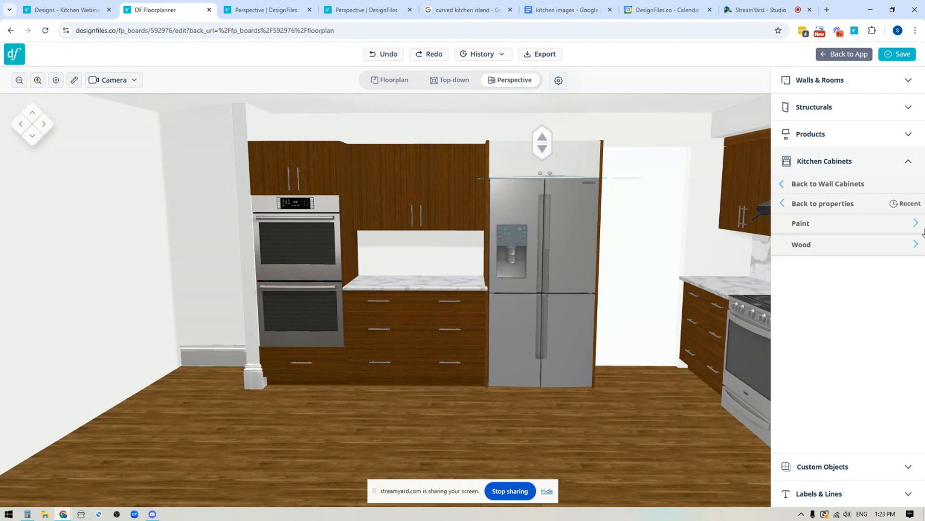
click(910, 203)
click(898, 276)
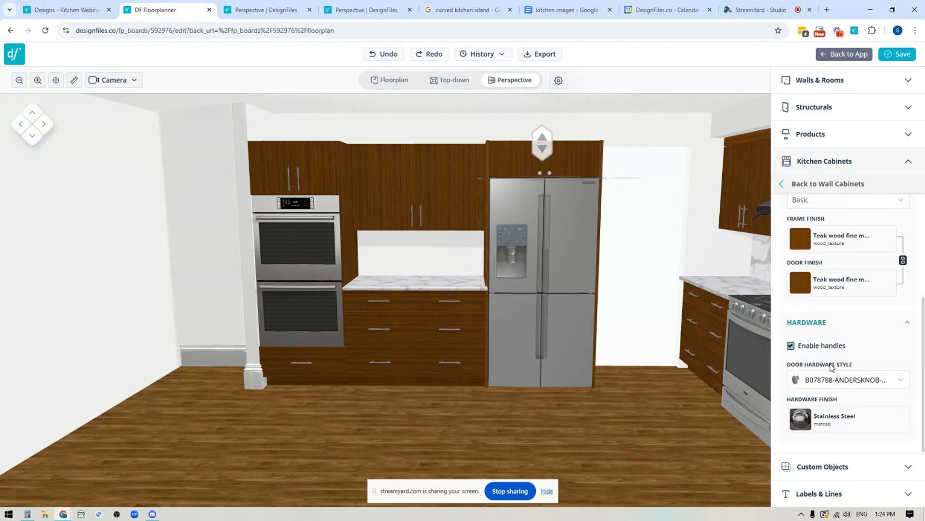
- Change the bridge cabinet's door hardware to the B074875 contemporary bar pull
click(865, 381)
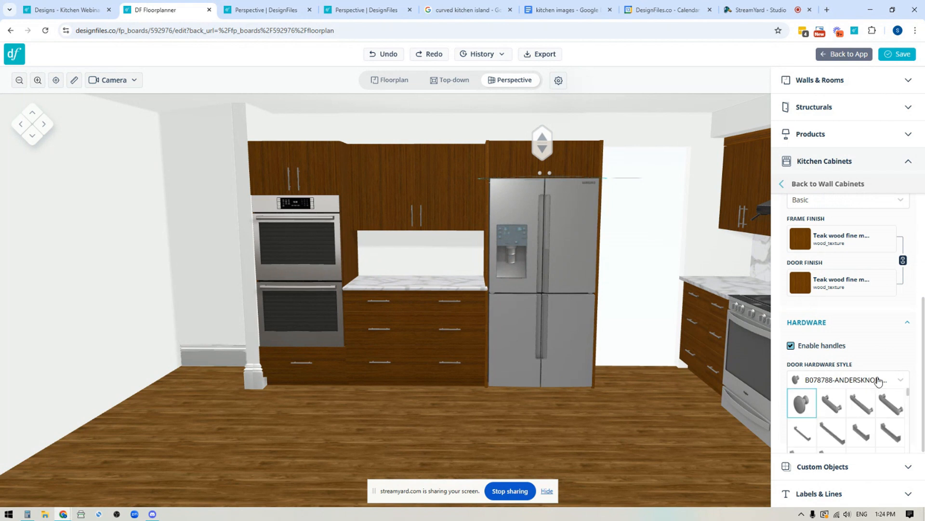
scroll(824, 405, down, 1)
mouse_move(822, 409)
scroll(822, 407, down, 3)
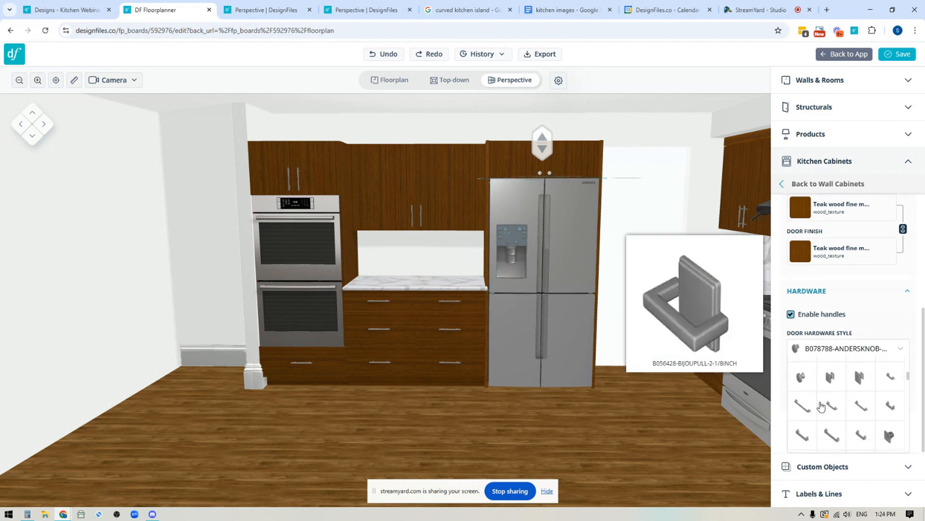
click(803, 408)
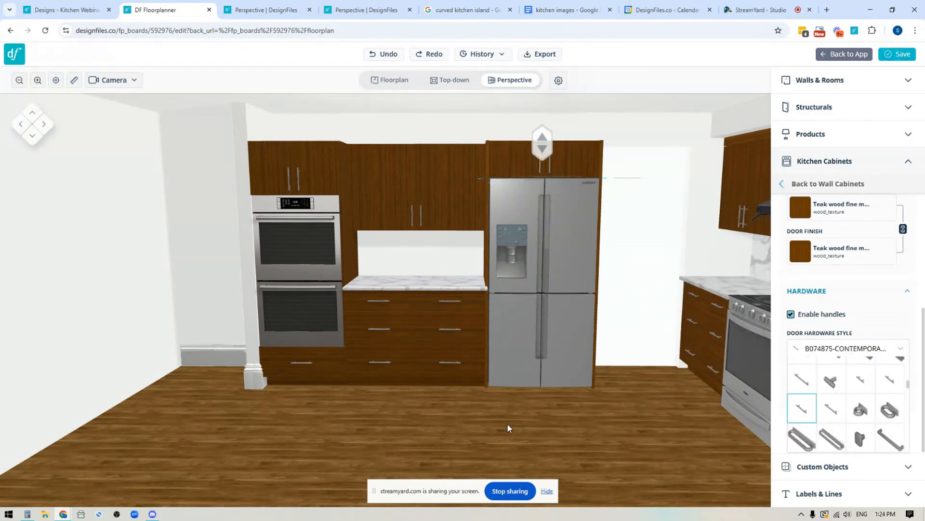
click(478, 424)
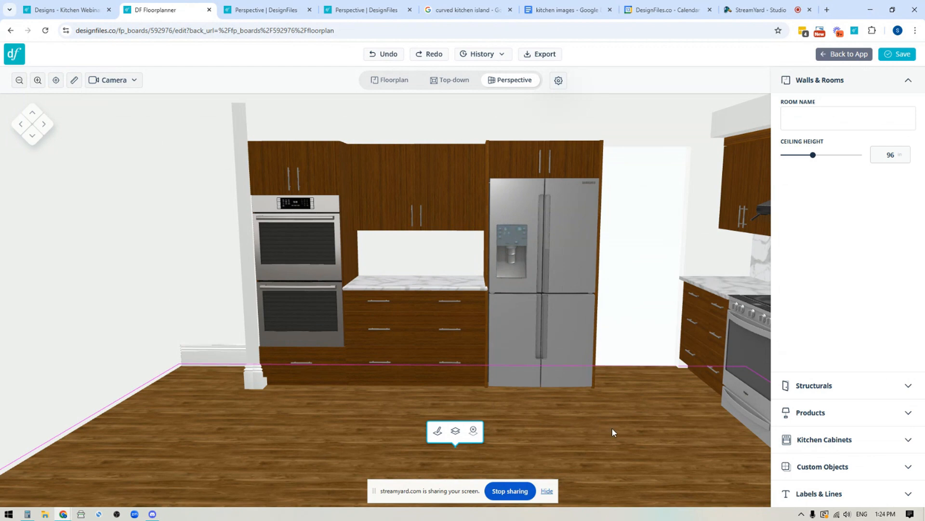
- Compare the space above the wall cabinets with the finished kitchen perspective, checking the oven cabinet's height against the wall and ceiling heights
scroll(613, 430, down, 3)
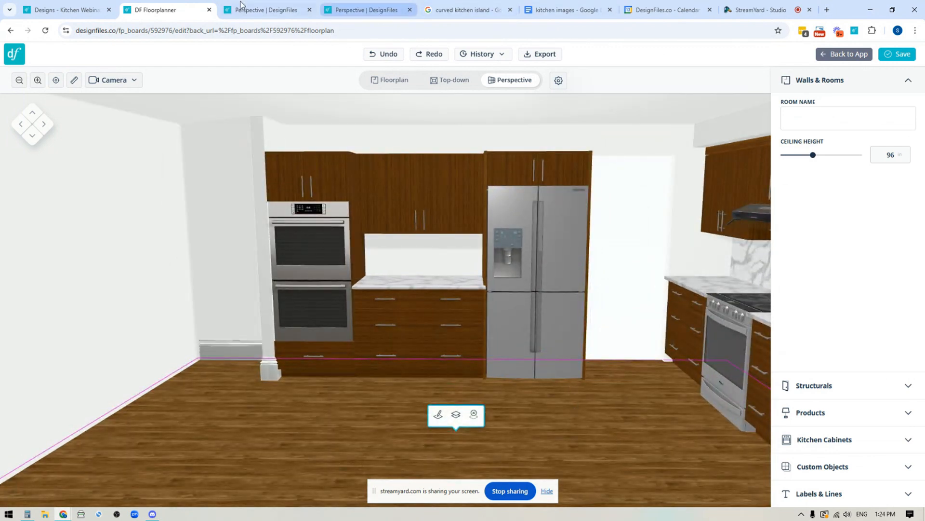
click(251, 14)
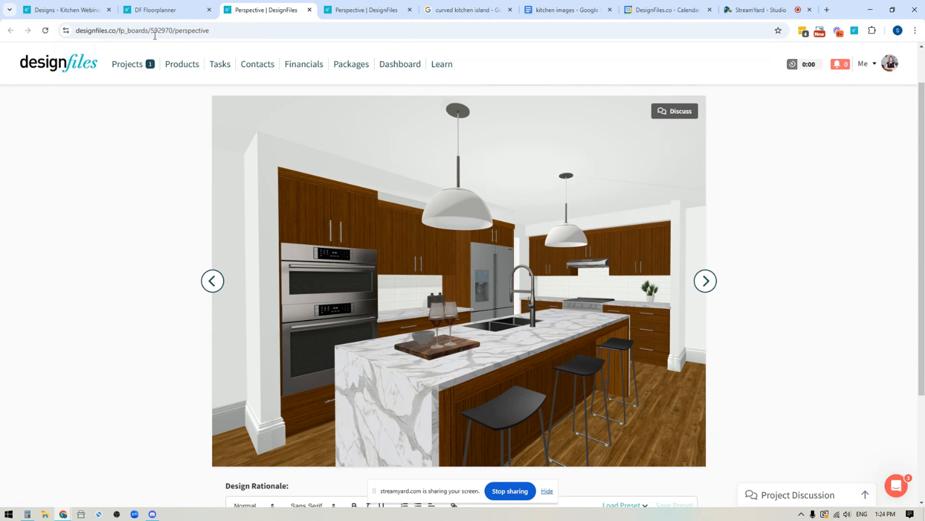
click(161, 9)
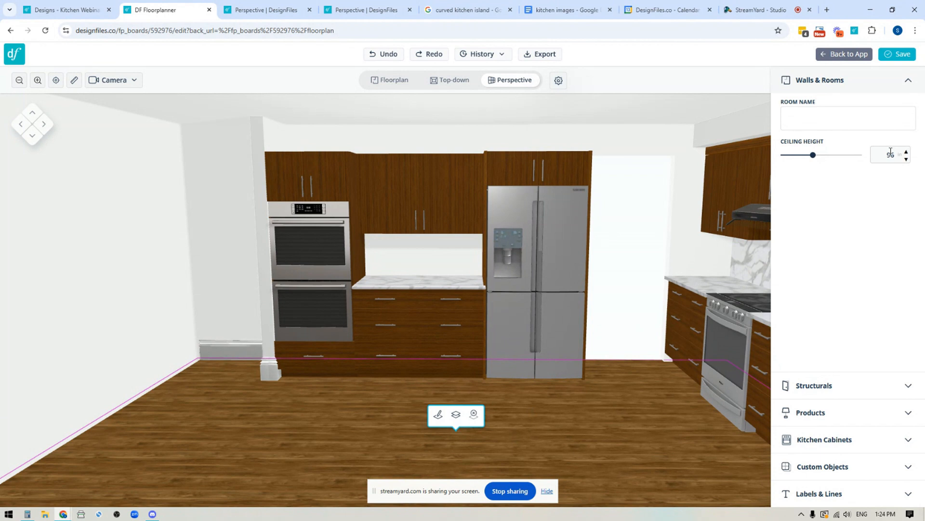
click(330, 174)
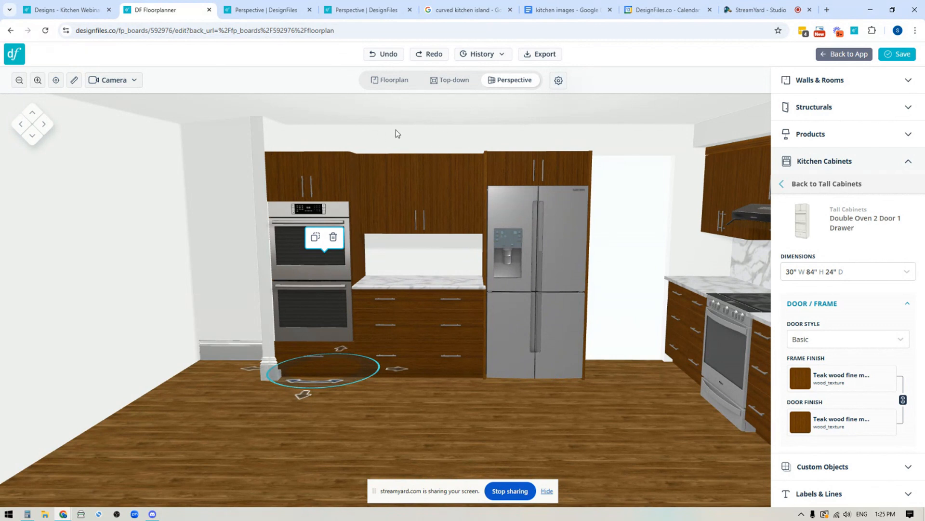
click(409, 143)
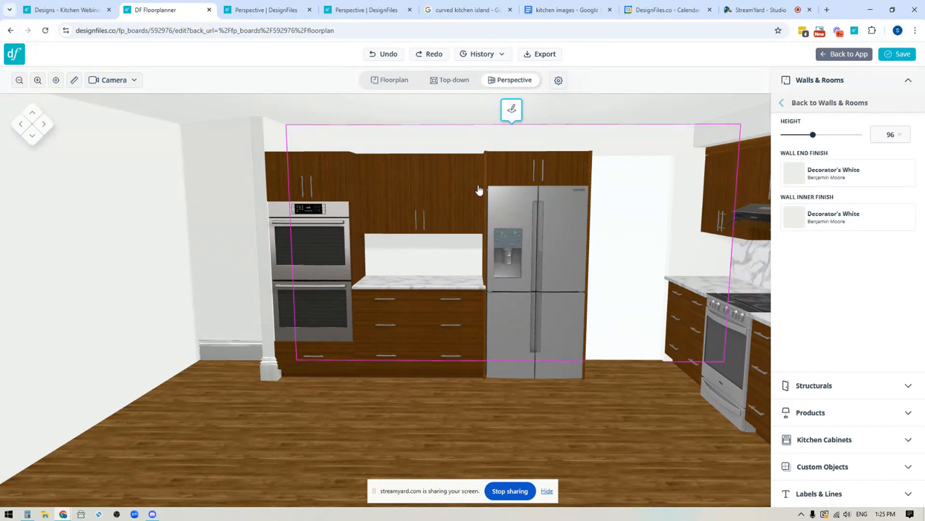
click(376, 399)
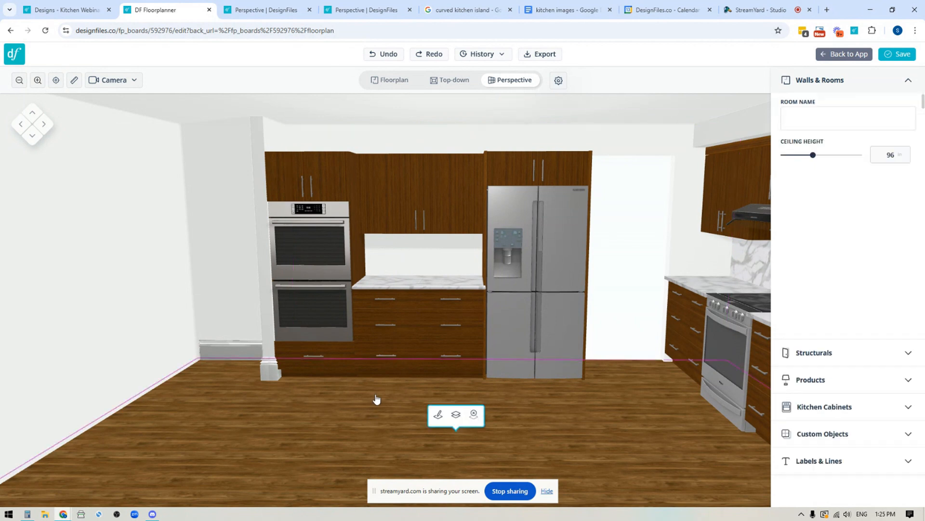
- Switch the floor planner's measurement units to inches
click(559, 82)
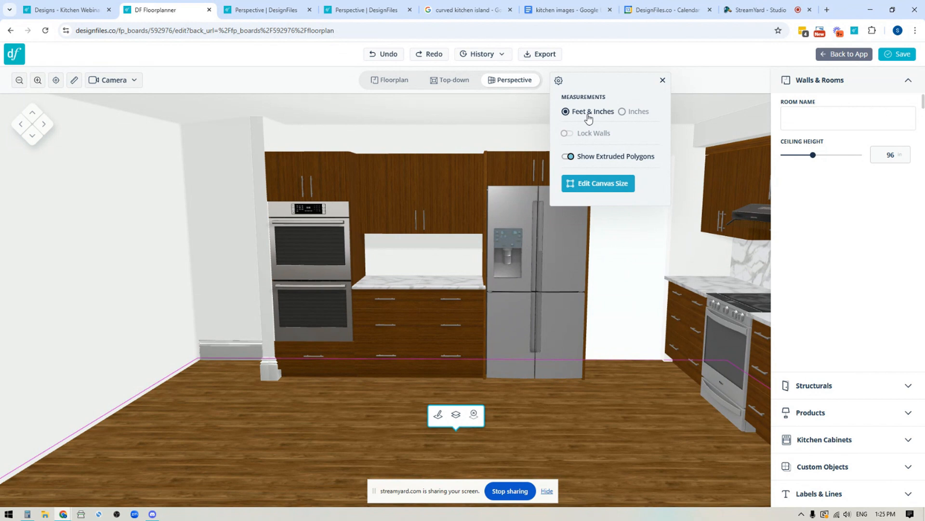
click(622, 111)
click(662, 82)
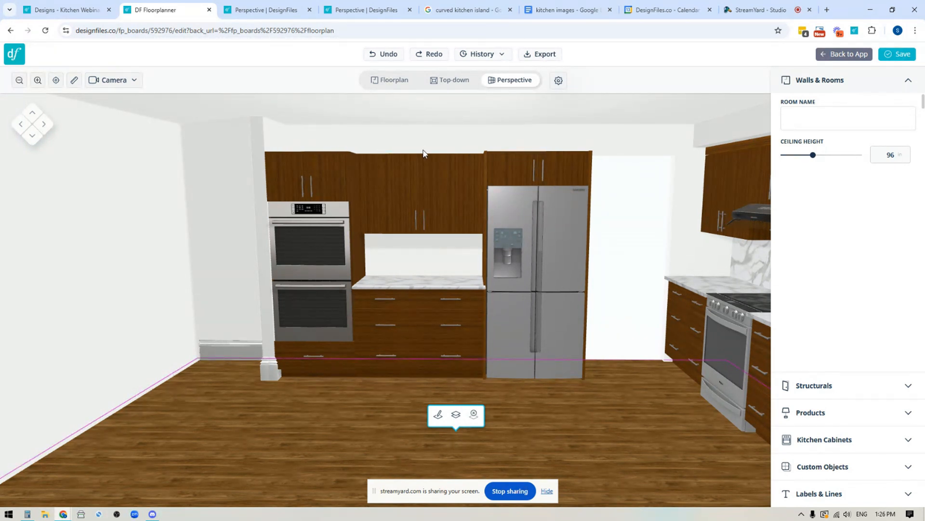
- In the Wall Editor for the back wall, draw a full-width rectangle along the wall's top edge, about 9.5 inches high
click(437, 260)
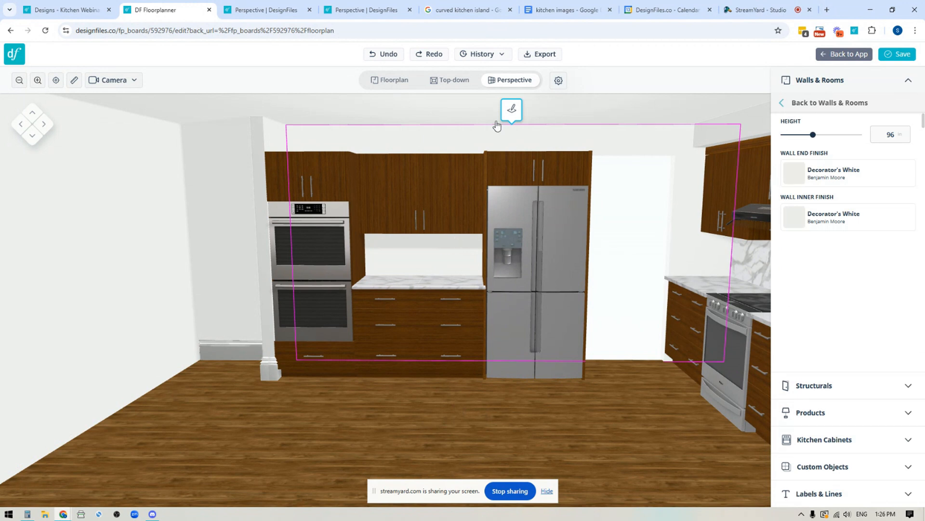
click(513, 111)
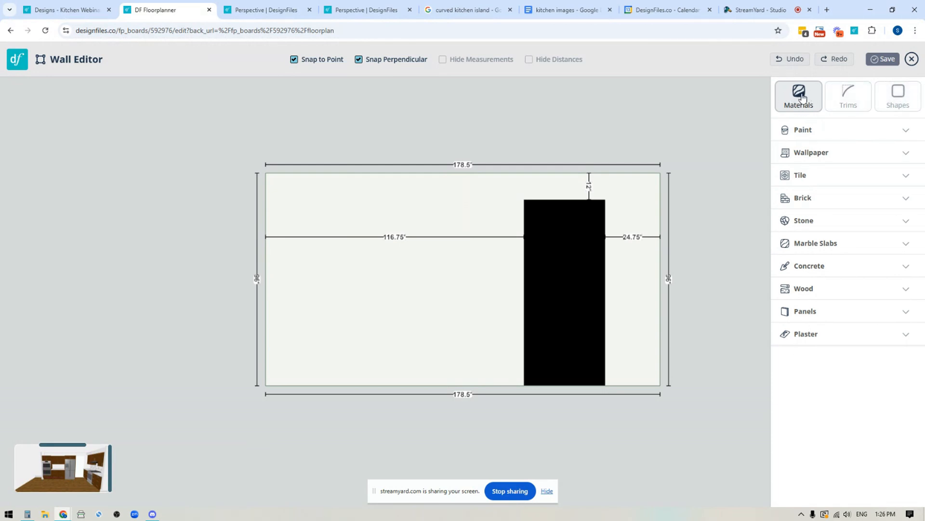
click(887, 101)
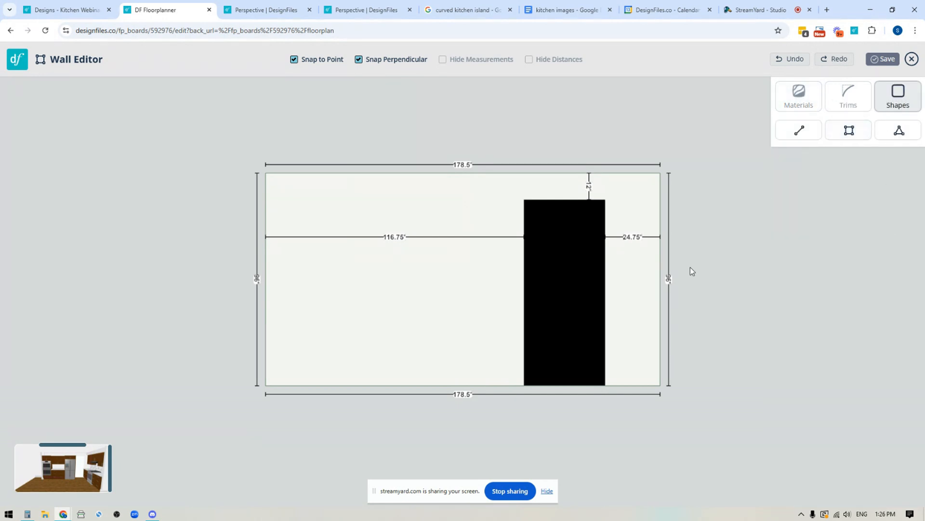
scroll(702, 281, up, 4)
drag(606, 245, 843, 259)
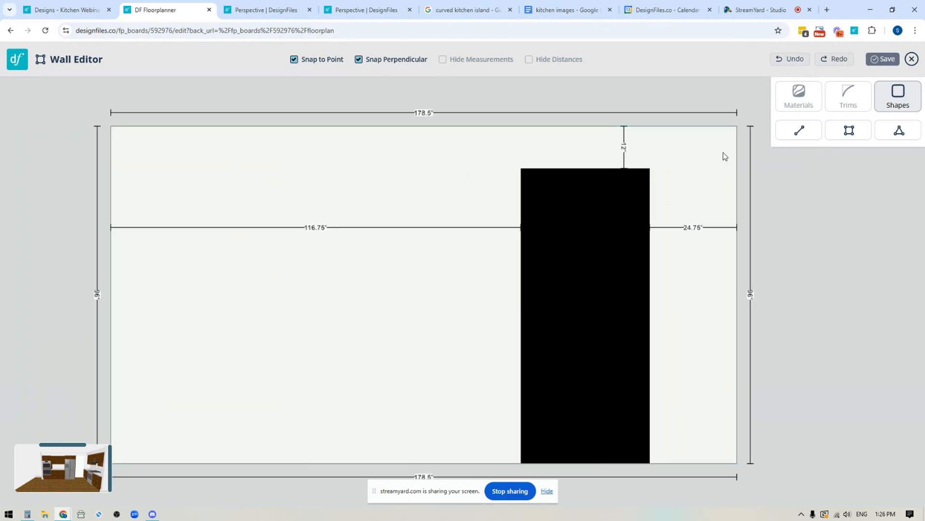
click(849, 130)
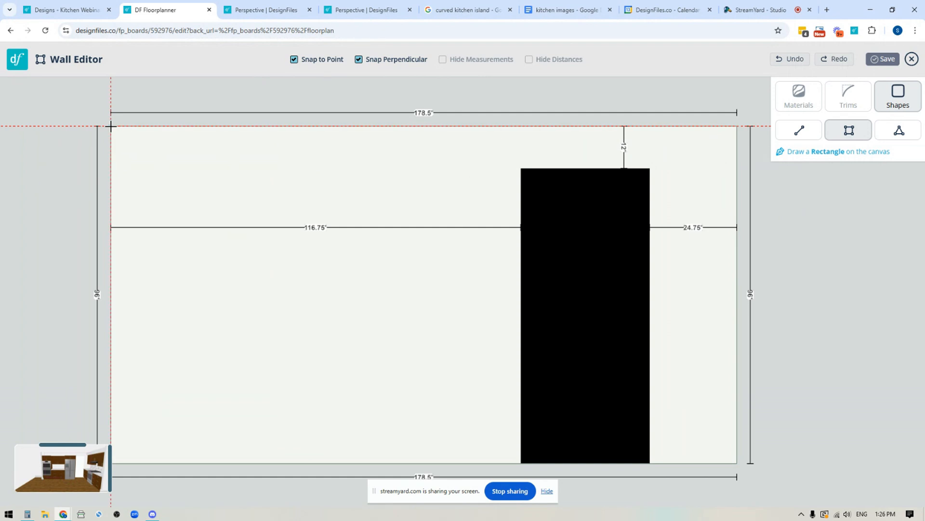
drag(111, 127, 738, 160)
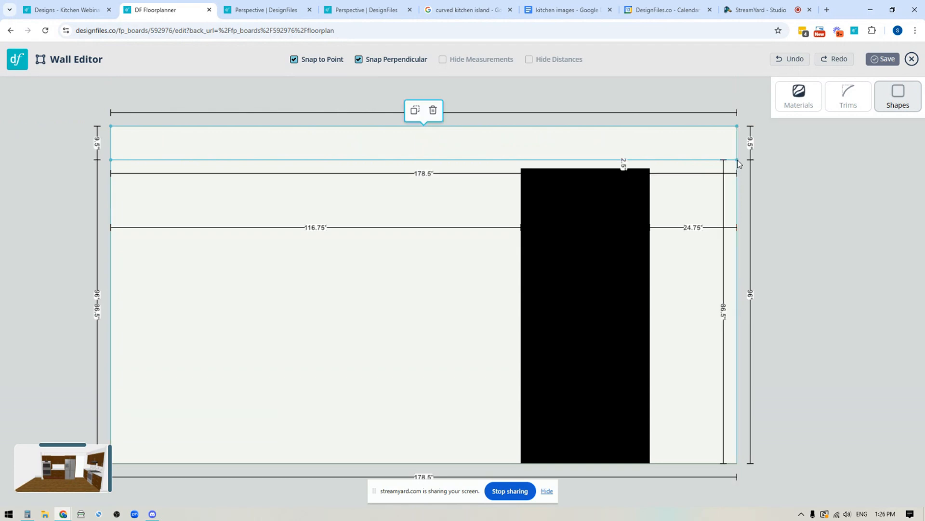
scroll(497, 283, up, 2)
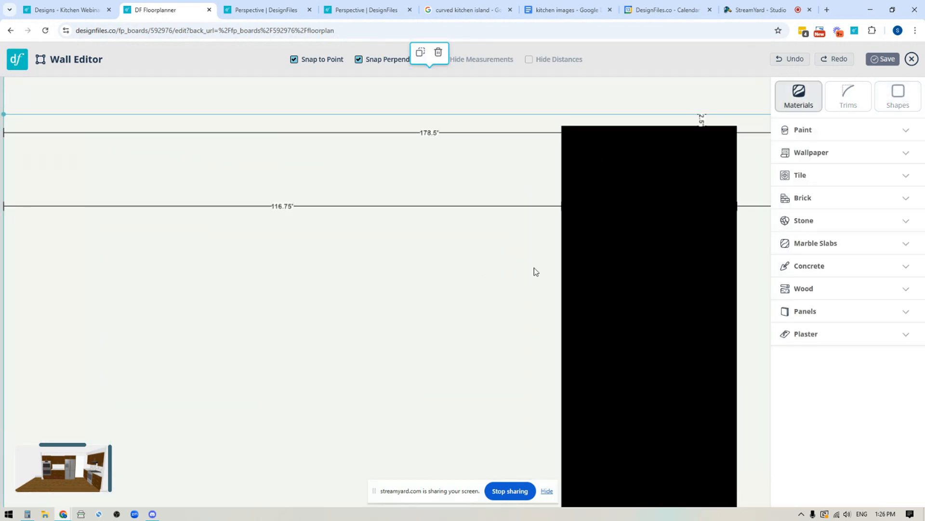
- Raise the lower edge of the rectangle along the wall's top so that the strip is 9 inches high
scroll(649, 132, down, 1)
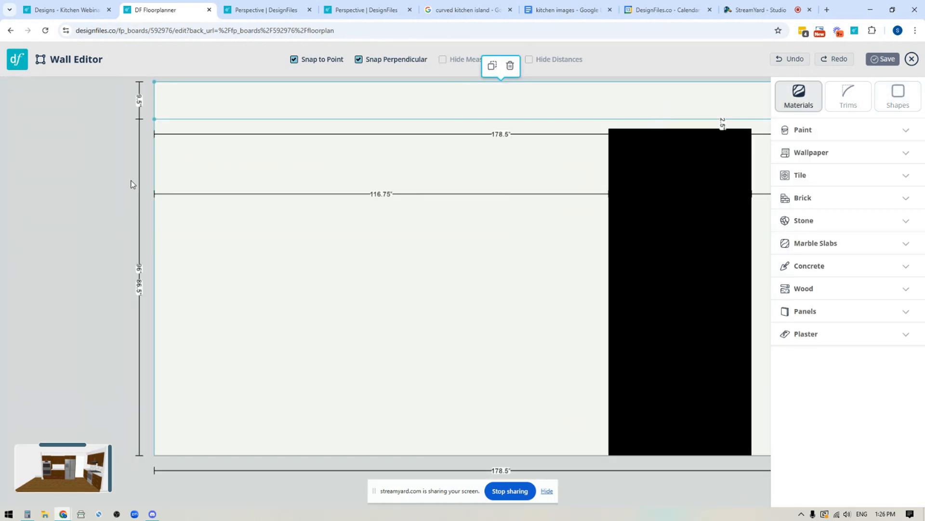
drag(132, 182, 0, 237)
drag(661, 93, 611, 90)
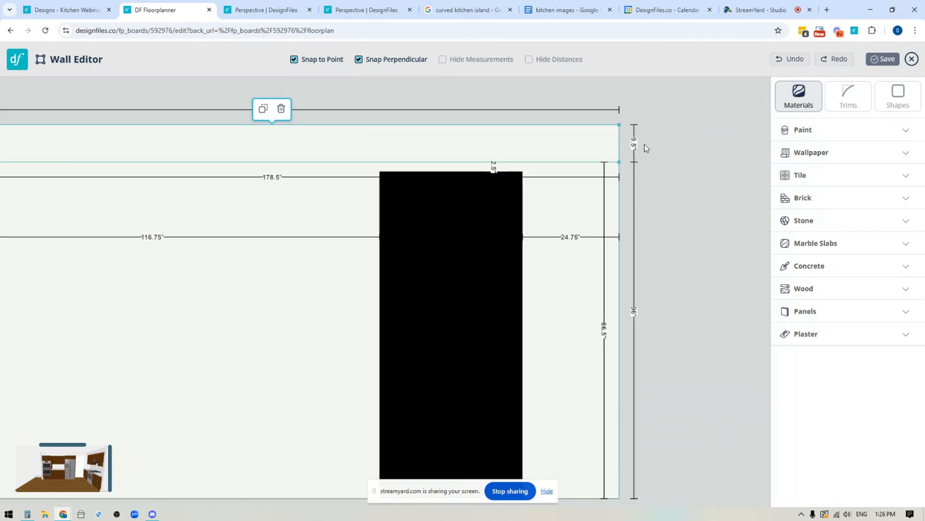
scroll(644, 177, up, 1)
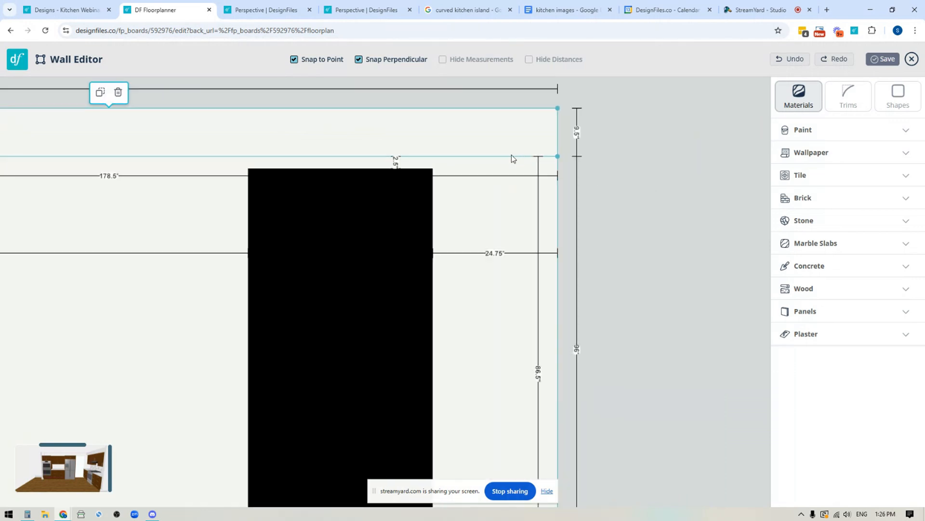
click(495, 157)
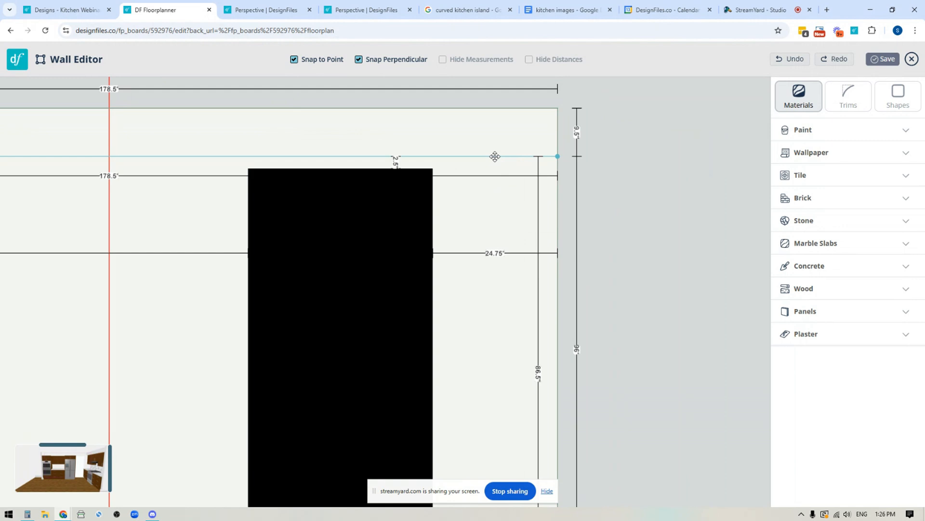
drag(495, 157, 496, 153)
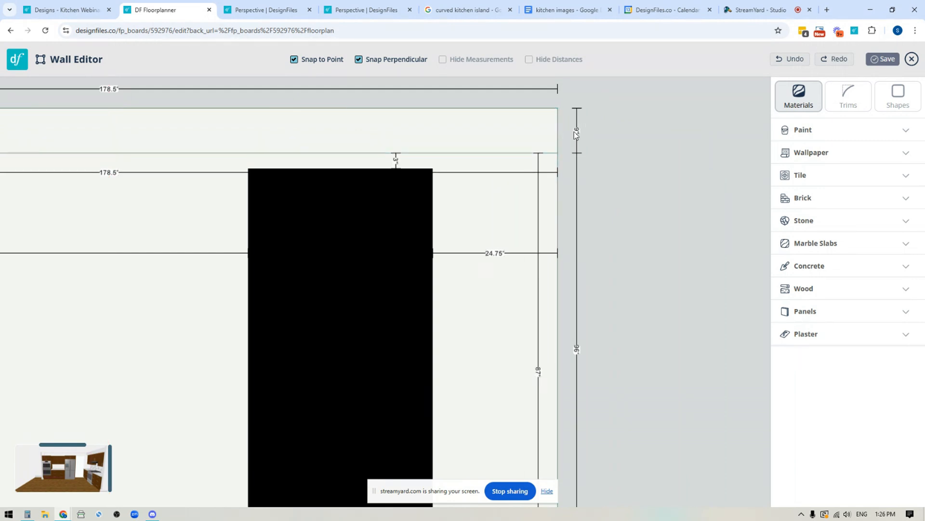
- Apply the recently used Ultra White paint to the 9-inch strip along the top of the back wall
drag(606, 179, 724, 204)
scroll(696, 206, down, 2)
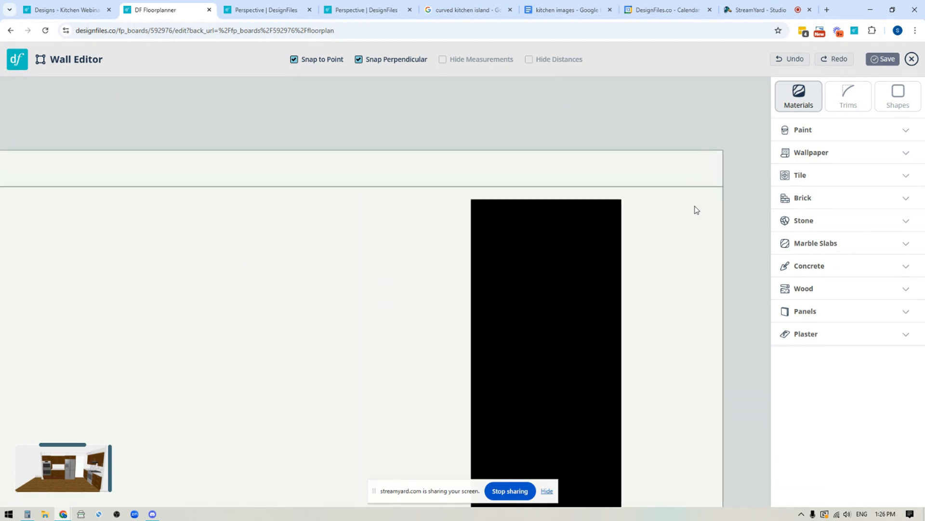
scroll(593, 126, down, 2)
drag(568, 109, 583, 99)
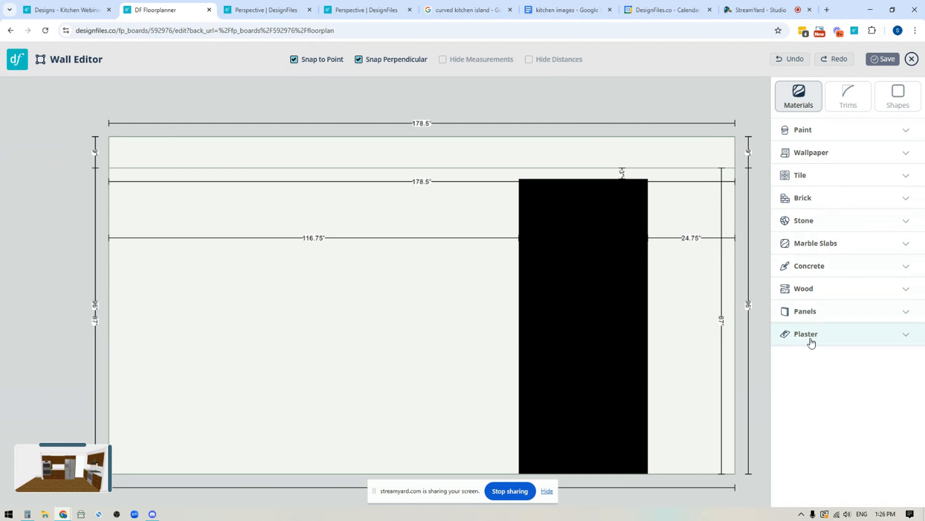
click(804, 137)
click(818, 152)
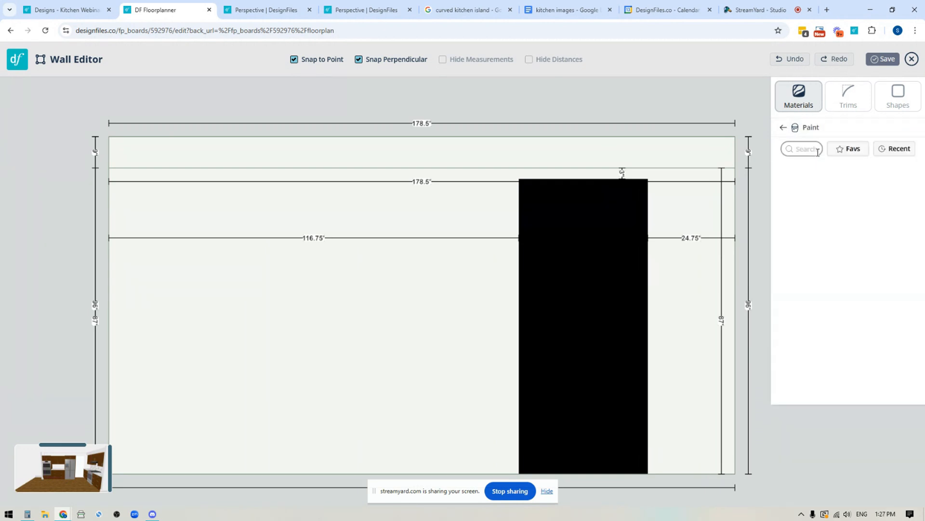
click(900, 150)
mouse_move(854, 198)
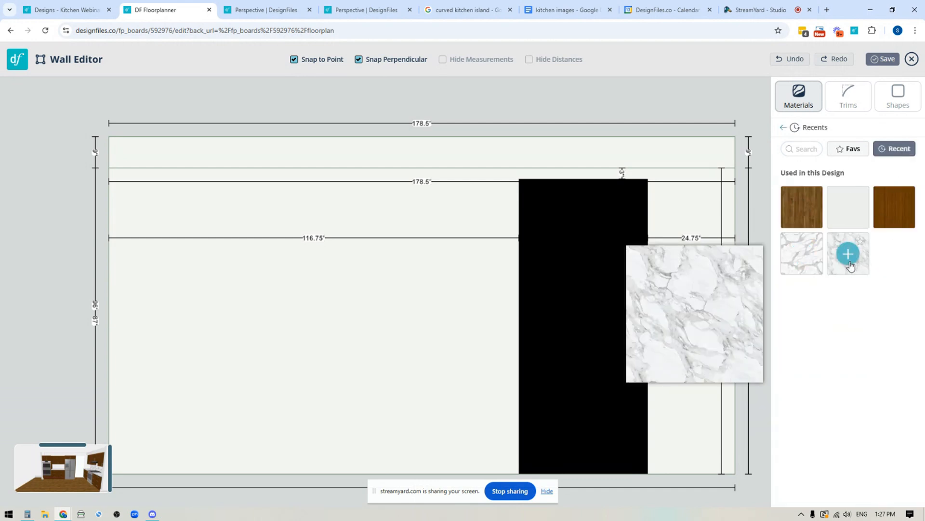
click(850, 212)
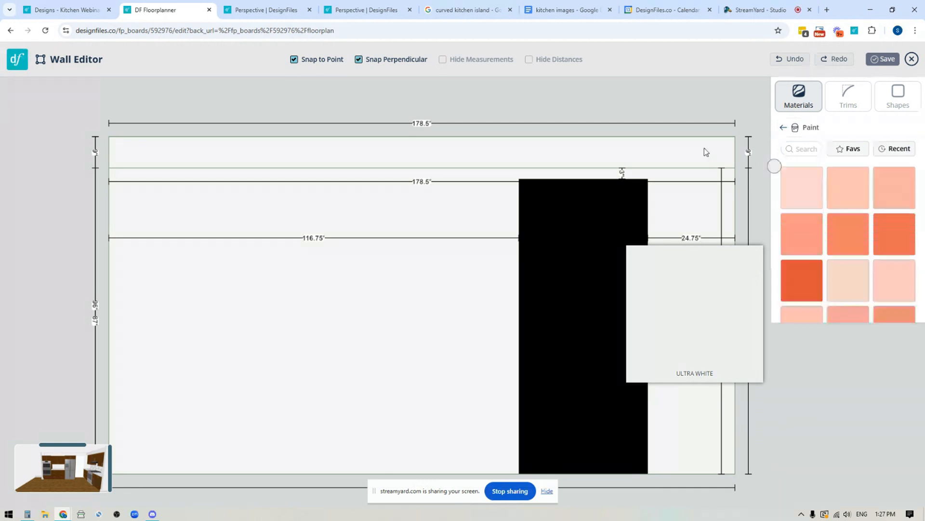
click(572, 150)
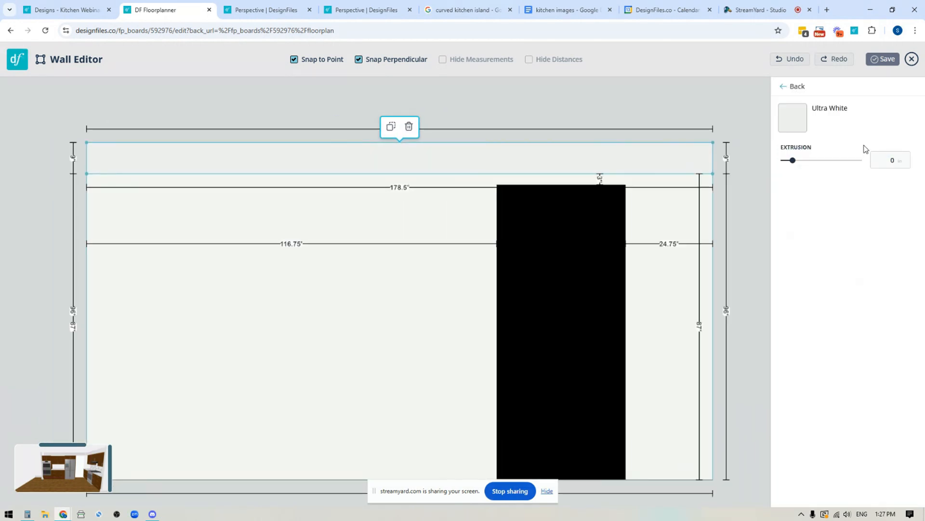
- Enlarge the 3D preview, set the Ultra White strip's extrusion to 25 inches to form the soffit, and save the wall
drag(110, 463, 353, 361)
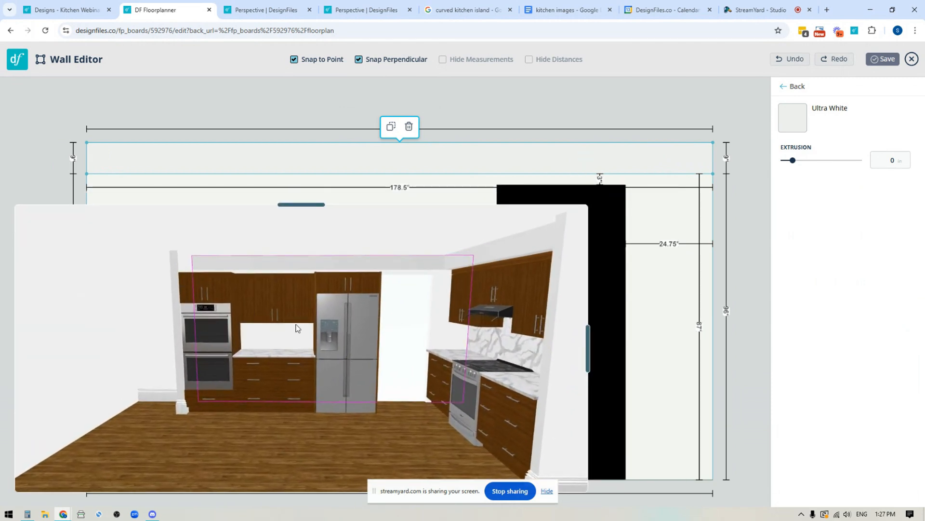
scroll(249, 318, up, 2)
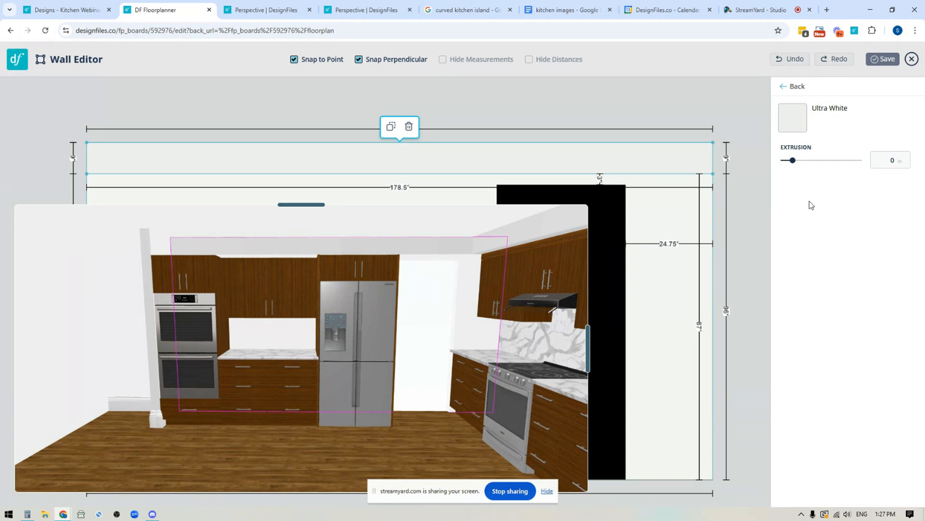
double_click(892, 160)
text(25)
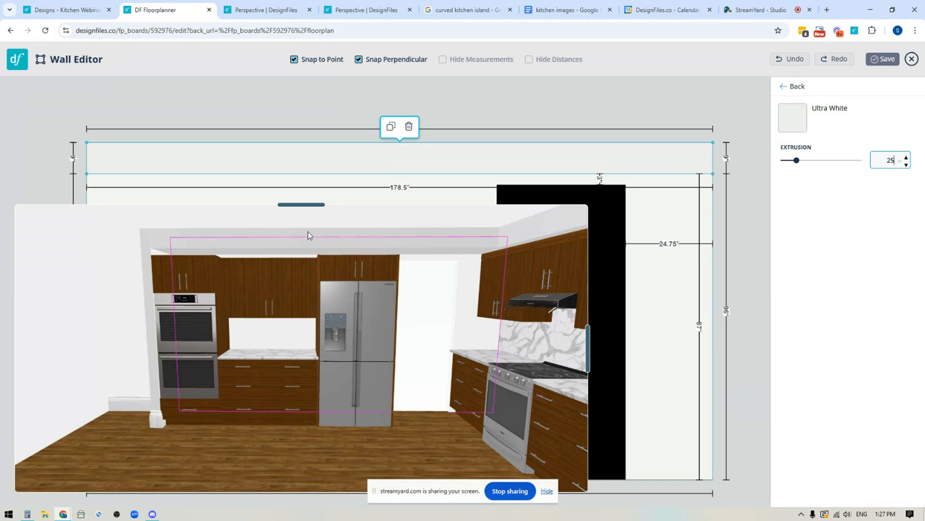
click(884, 59)
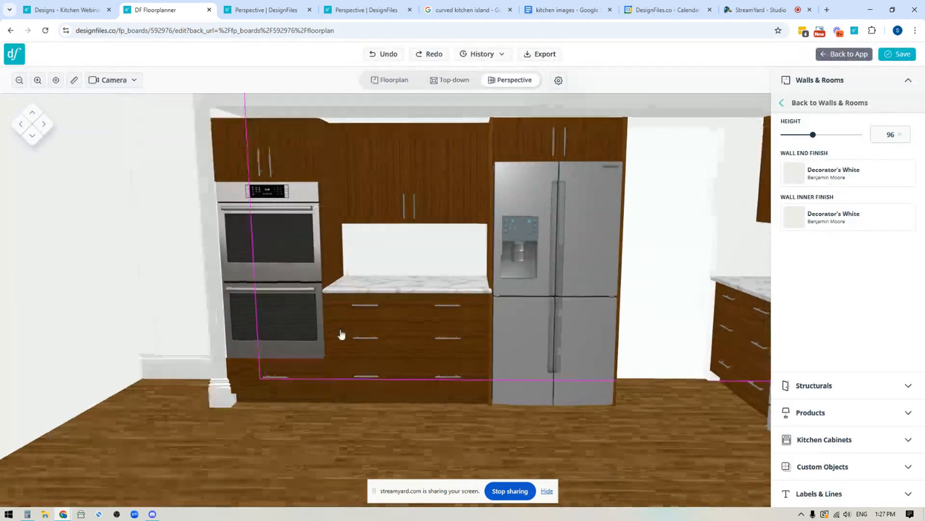
- Examine the gap between the soffit and the oven cabinet, wall cabinets and refrigerator surround in the perspective view
click(172, 202)
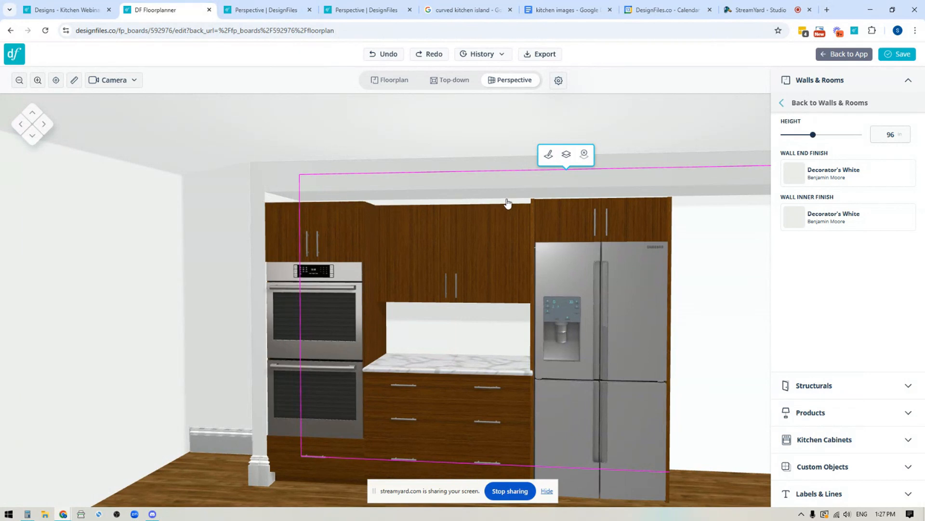
drag(196, 482, 203, 487)
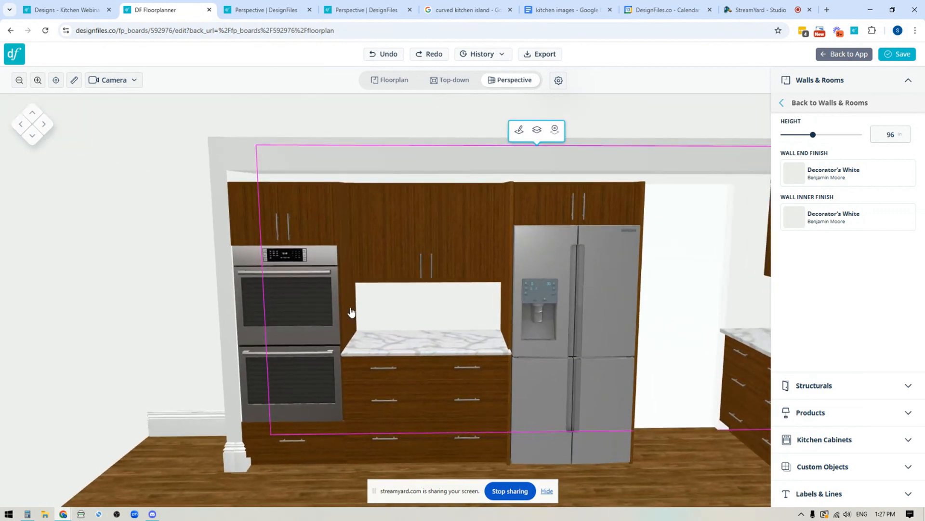
drag(347, 312, 351, 312)
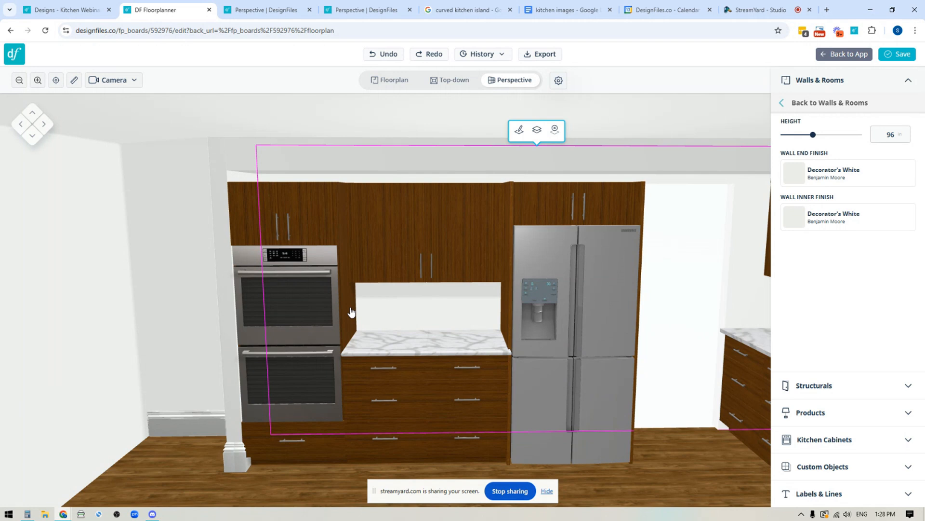
click(310, 217)
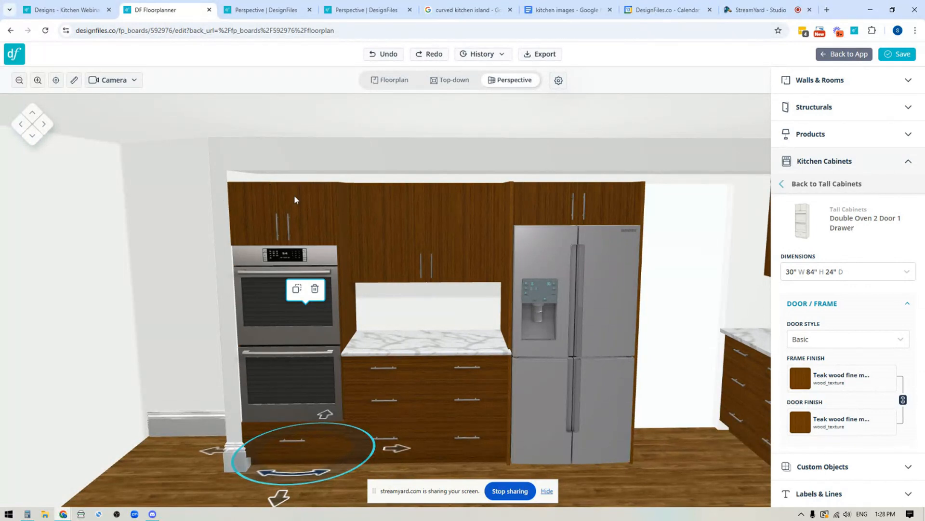
click(379, 219)
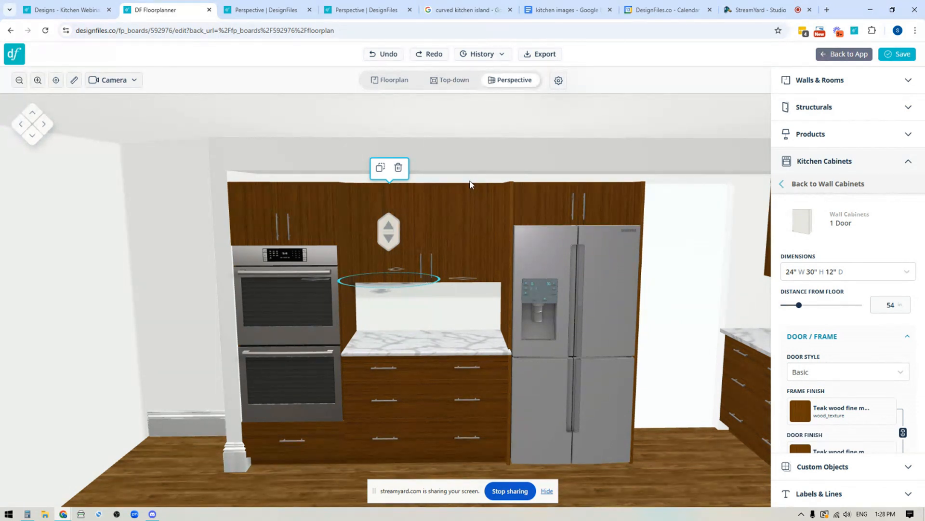
click(546, 255)
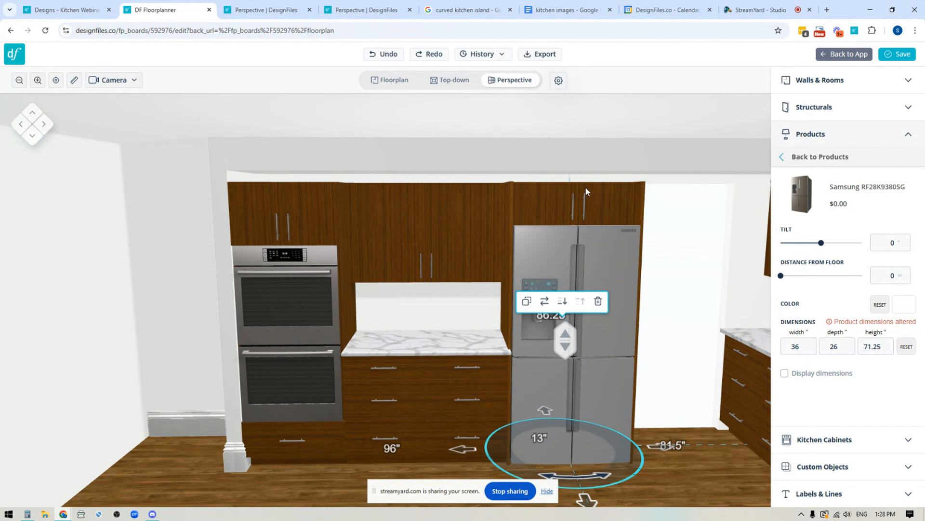
- Edit the back wall's surface and draw a rectangle 30 inches wide and 3 inches high directly below the soffit strip's left end
click(397, 158)
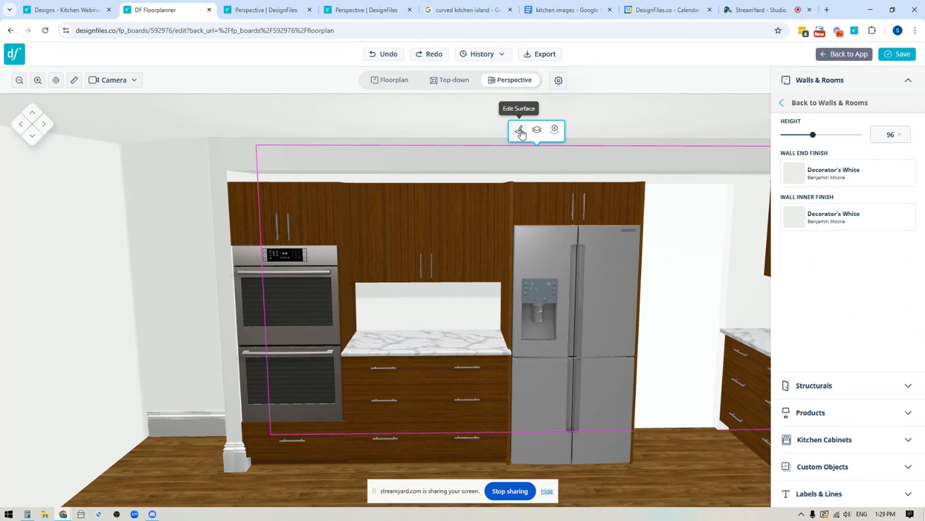
click(521, 132)
scroll(431, 345, up, 3)
drag(287, 184, 316, 250)
scroll(359, 309, up, 2)
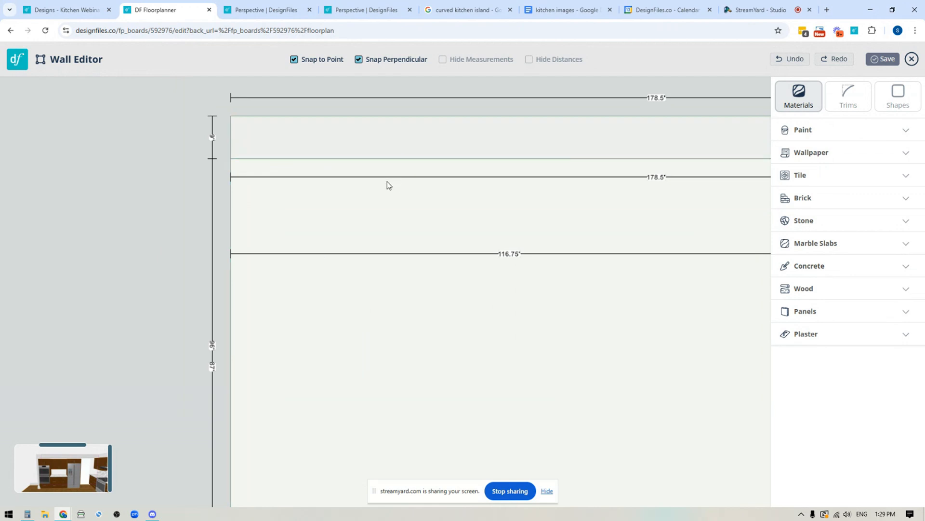
click(891, 95)
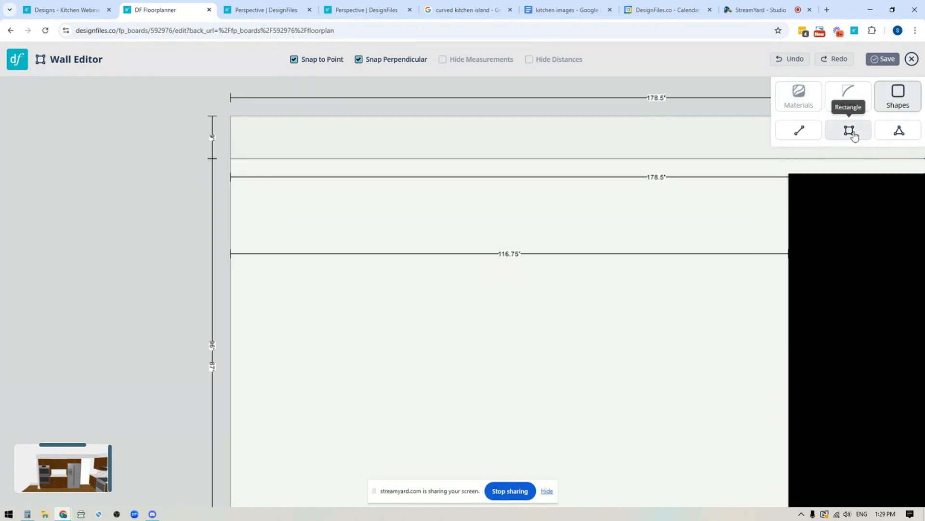
click(851, 133)
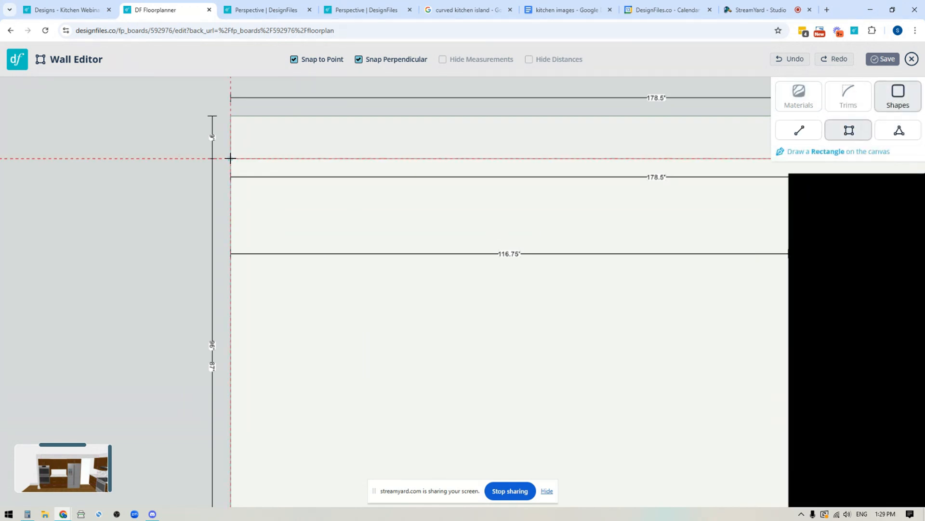
mouse_move(231, 158)
mouse_down()
mouse_move(269, 169)
mouse_move(385, 172)
mouse_move(374, 177)
mouse_up()
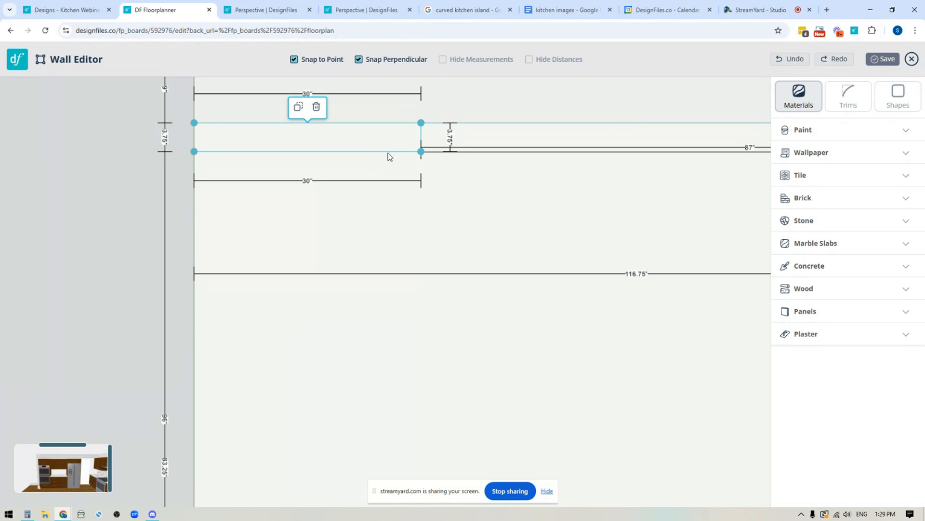
drag(383, 151, 384, 144)
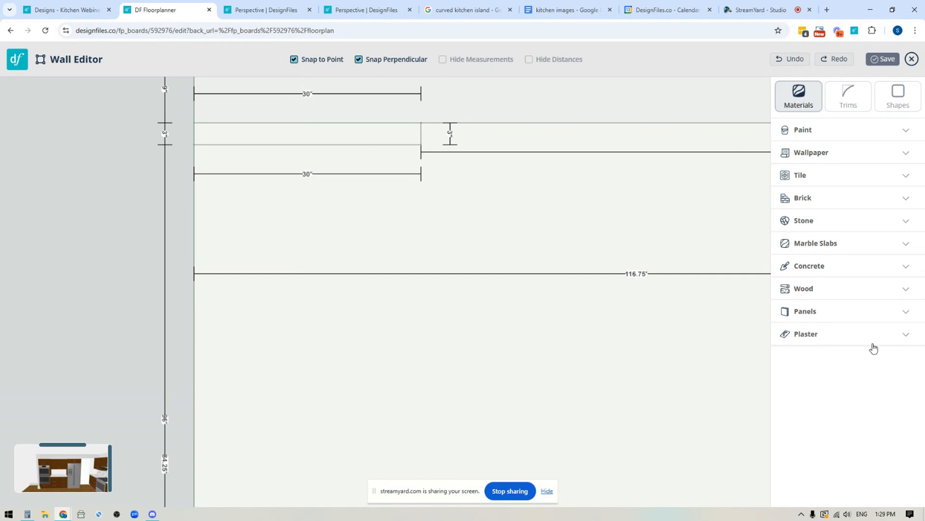
- Apply the recently used teak wood fine medium color texture to the 30-inch rectangle below the soffit
click(824, 288)
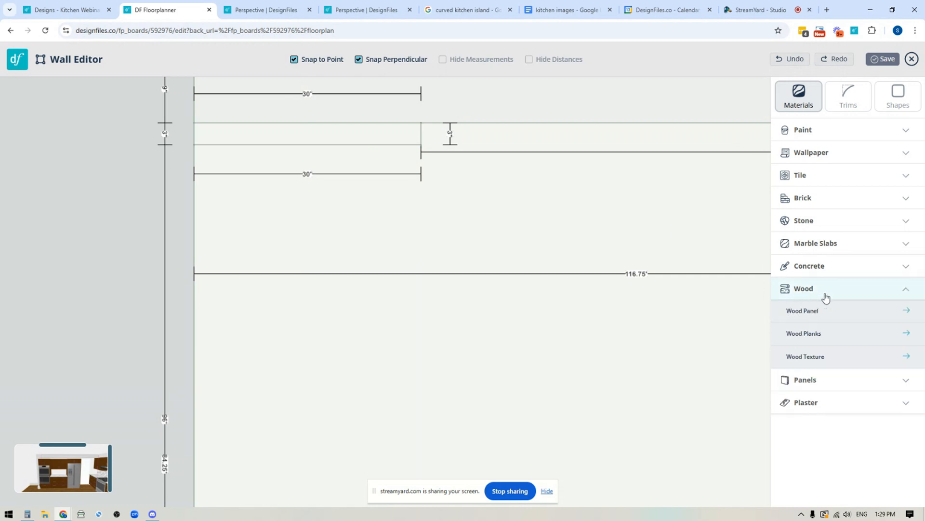
click(820, 358)
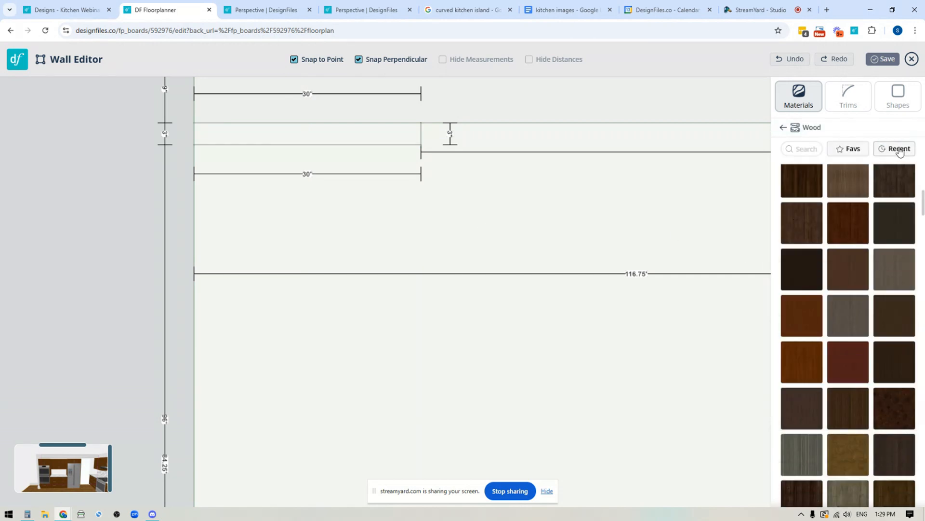
scroll(882, 296, up, 1)
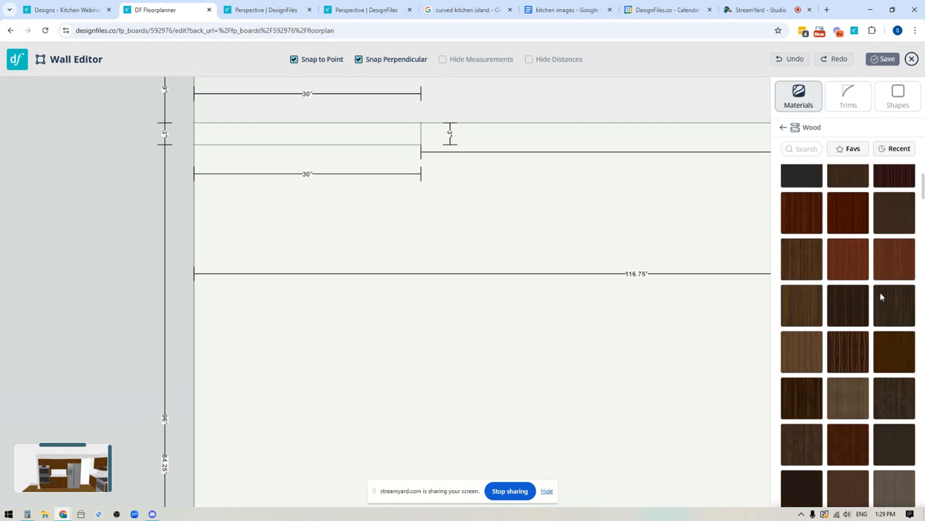
click(899, 150)
mouse_move(897, 207)
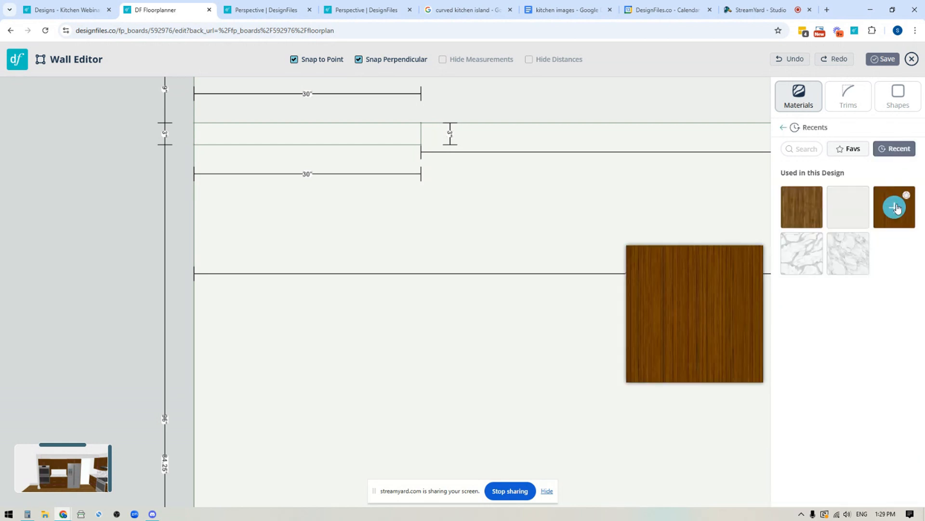
drag(897, 207, 320, 131)
- Rotate the rectangle's teak texture to 90 degrees and enlarge the 3D preview to check it above the oven cabinet
scroll(482, 275, down, 3)
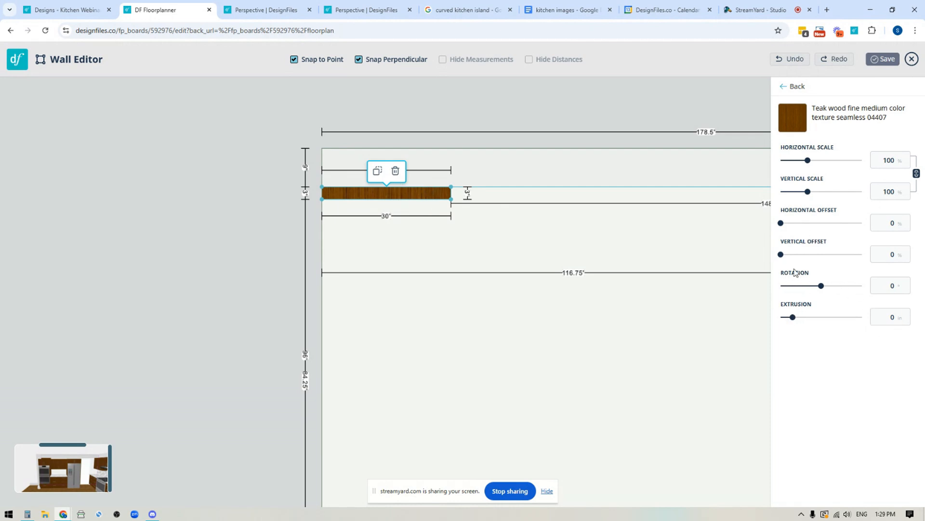
click(893, 287)
text(9)
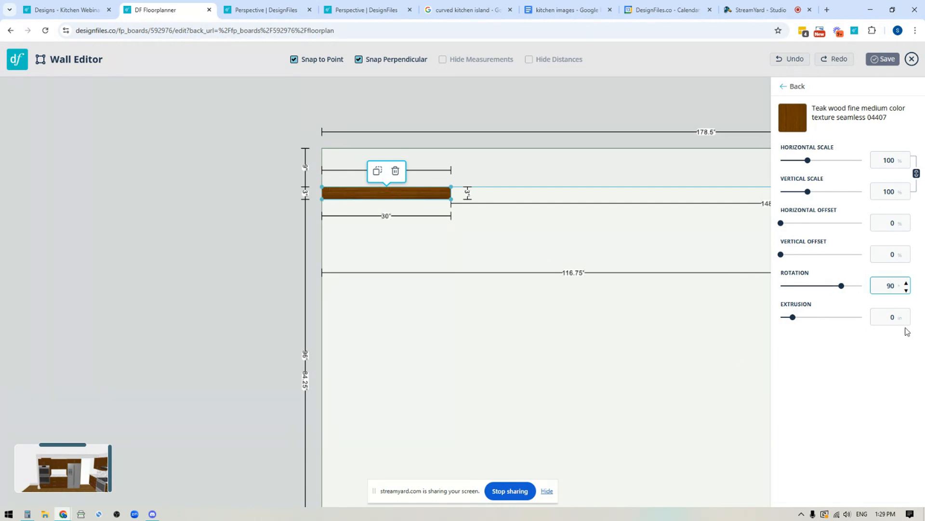
click(109, 458)
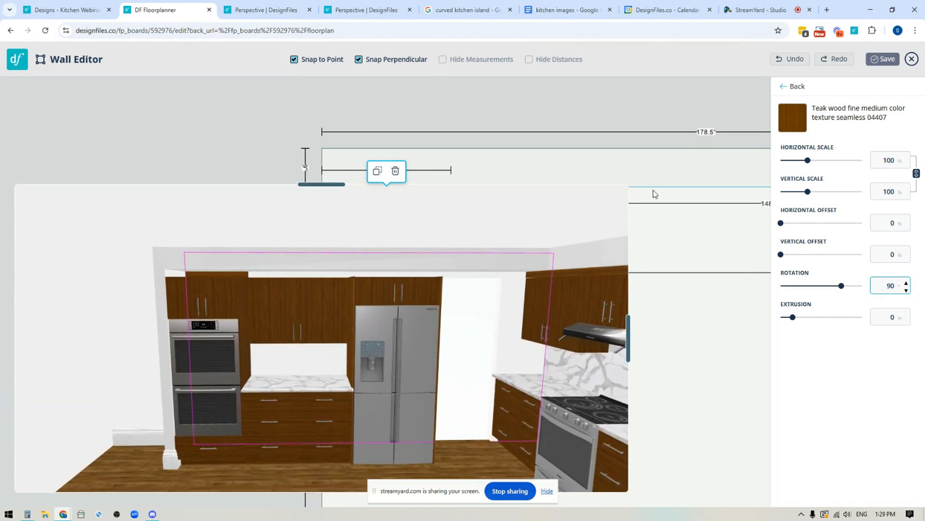
drag(641, 128, 611, 82)
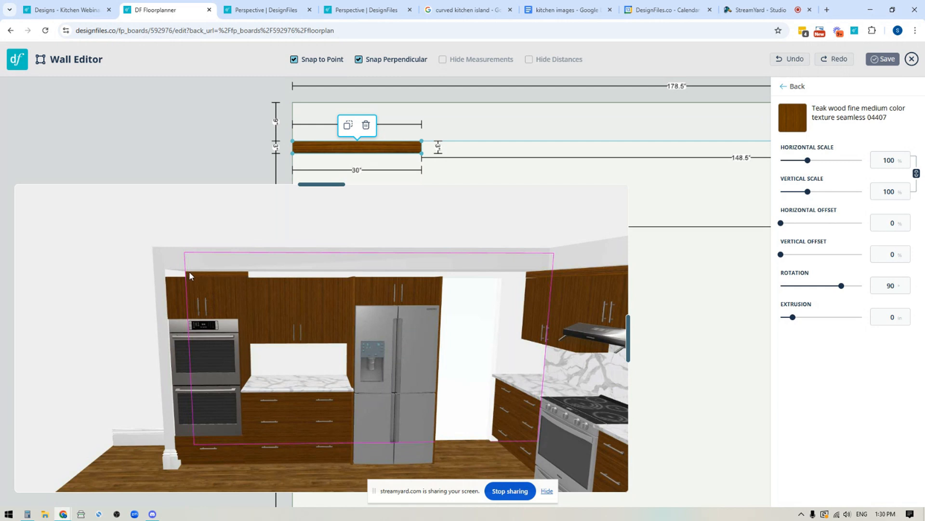
- Set the extrusion of the 30-inch teak panel to 25 inches and shrink the 3D preview
click(877, 318)
text(25)
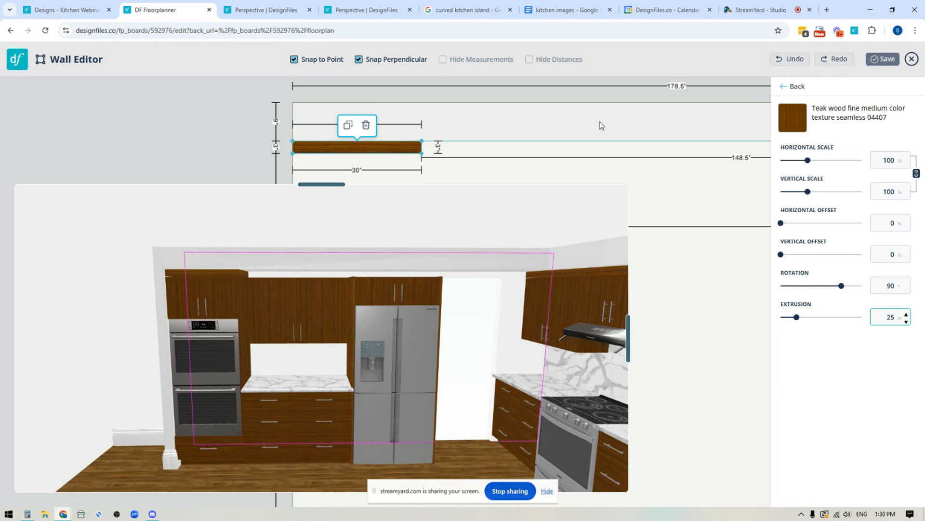
drag(629, 337, 515, 366)
- Draw a rectangle 48 inches wide and 3 inches high directly beside the 30-inch teak panel, below the soffit
drag(230, 214, 68, 198)
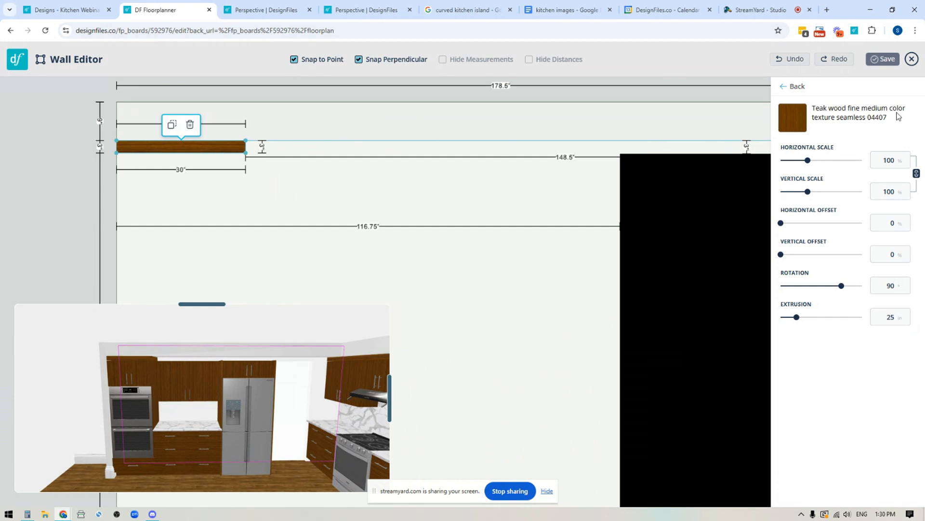
click(796, 86)
click(897, 95)
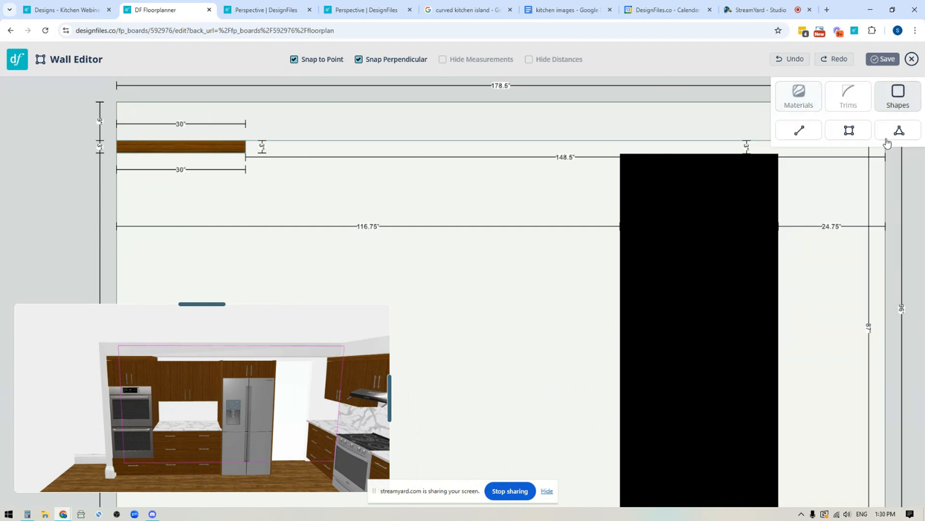
click(849, 130)
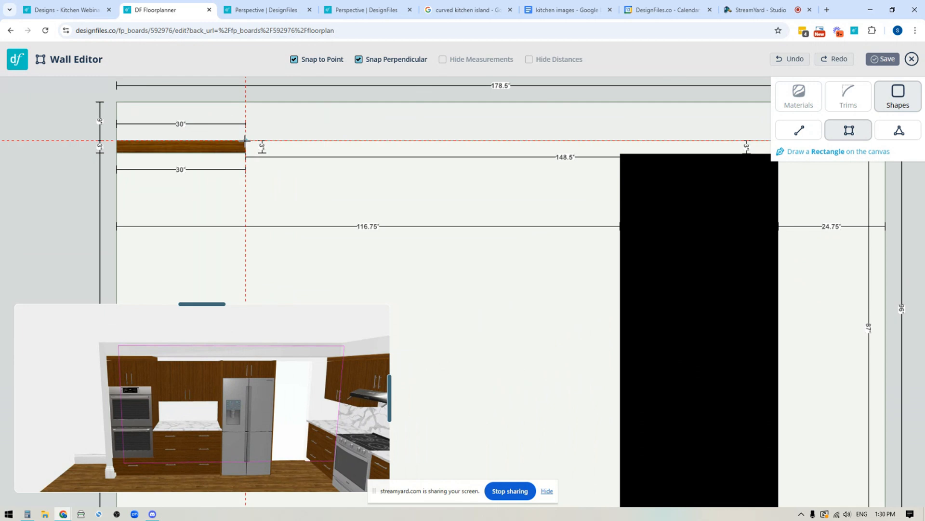
drag(245, 140, 452, 152)
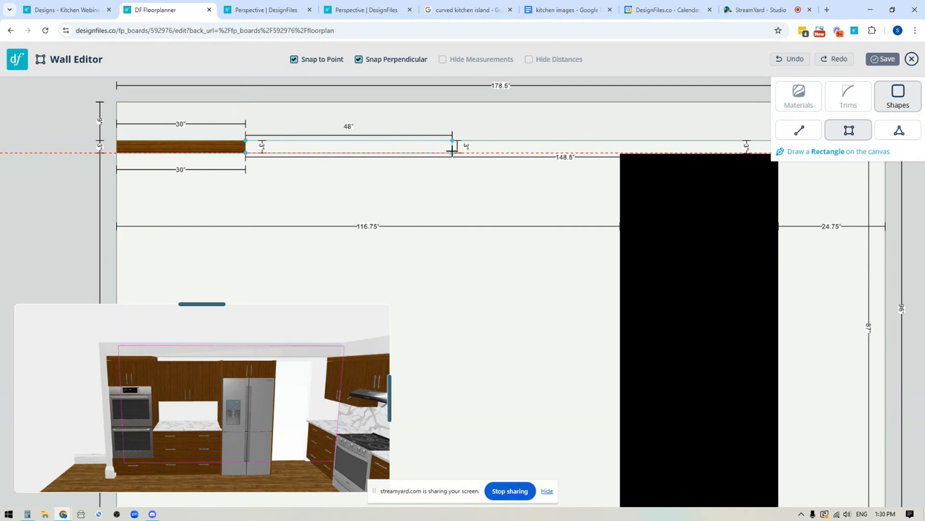
- Apply the recently used teak wood fine medium color texture to the 48-inch rectangle
click(815, 289)
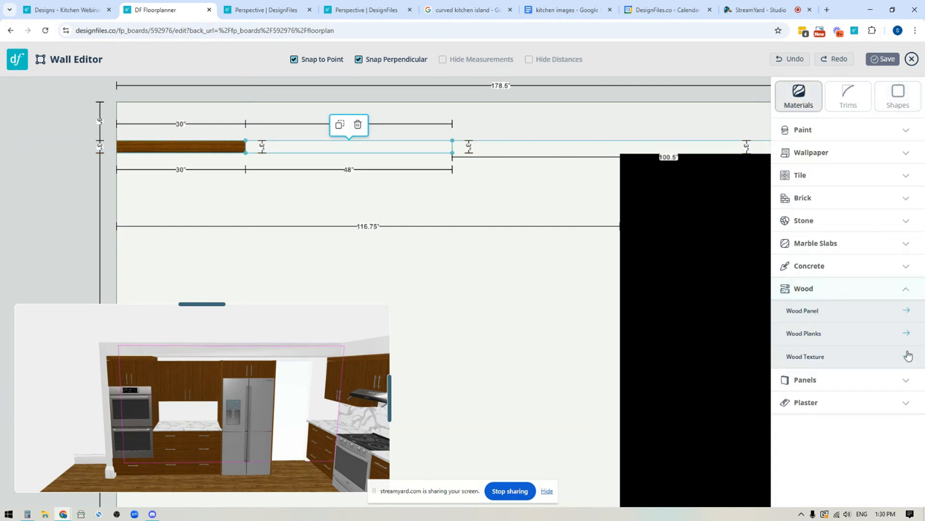
click(818, 357)
click(900, 149)
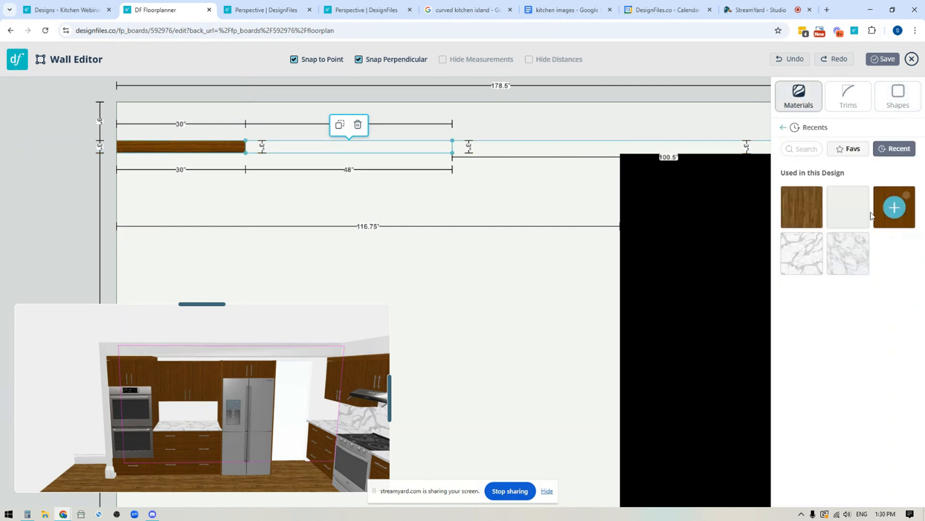
click(893, 202)
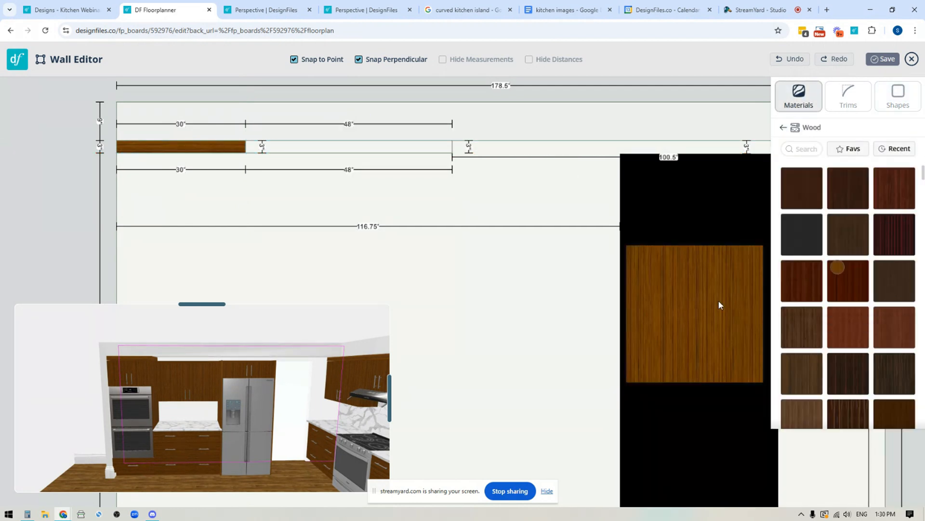
click(314, 147)
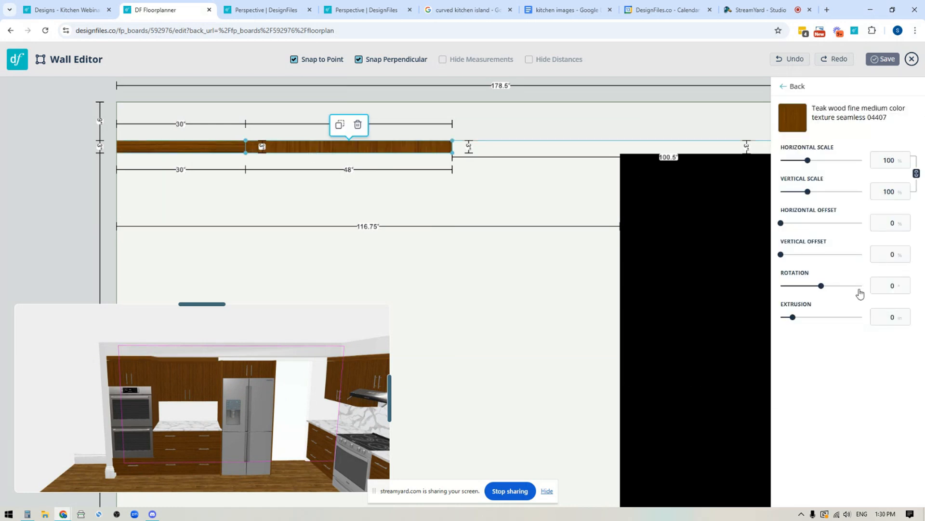
- Rotate the 48-inch panel's texture to 90 degrees, extrude it 13 inches, and check it in an enlarged 3D preview
click(892, 292)
text(9)
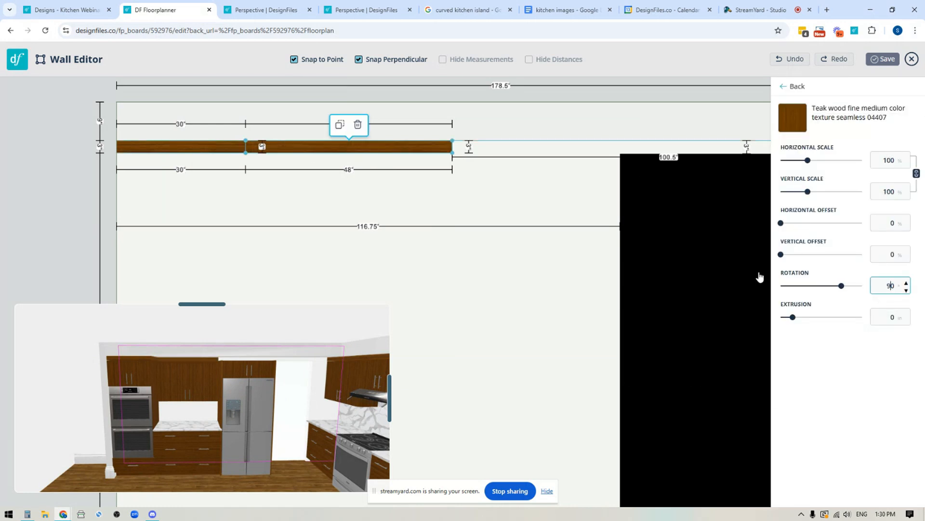
double_click(880, 325)
text(13)
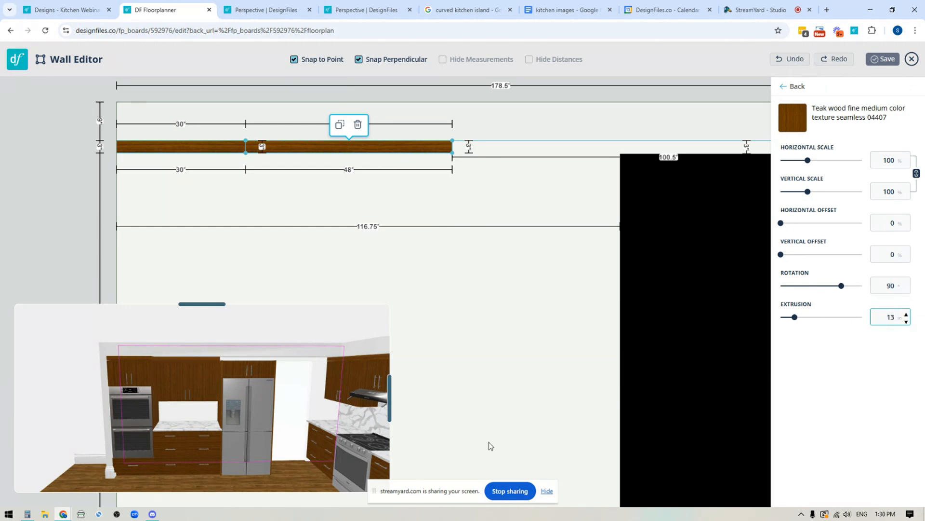
drag(390, 393, 628, 379)
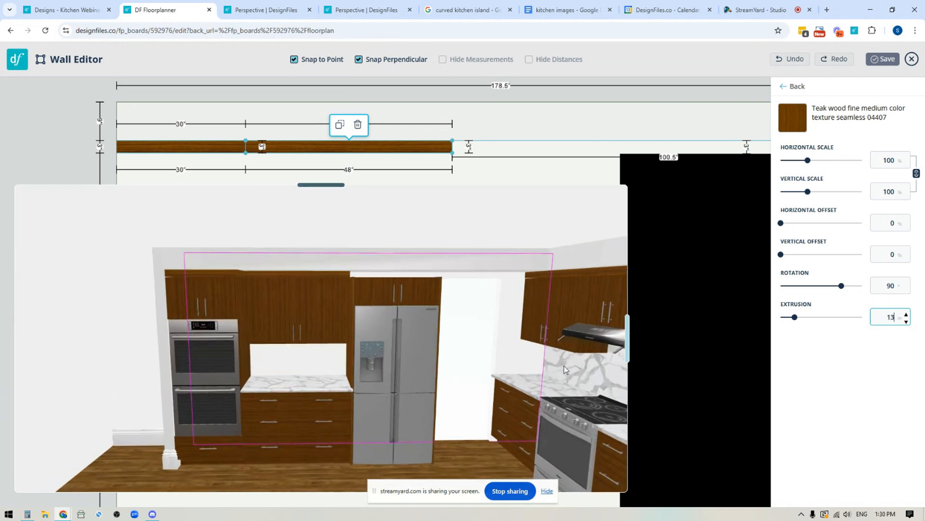
scroll(307, 304, up, 4)
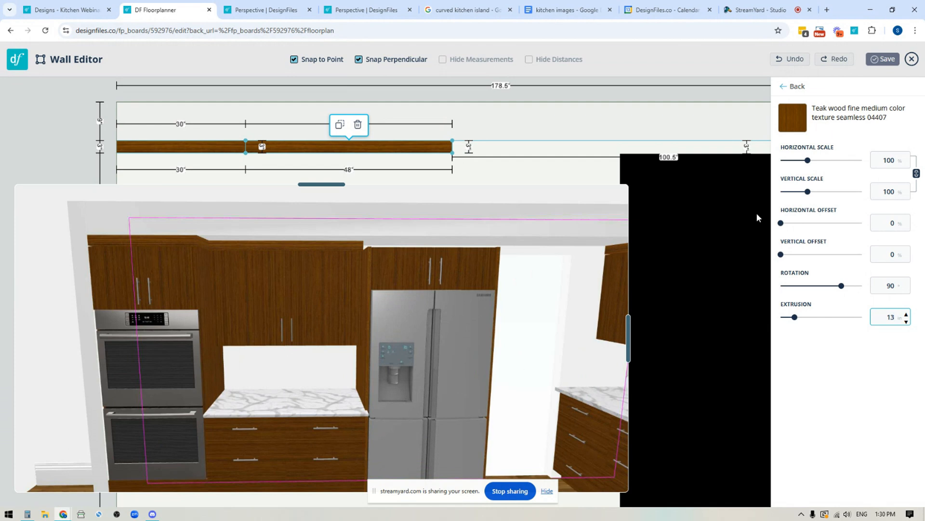
- Draw a rectangle 38 inches wide and 3 inches high next to the 48-inch panel, above the refrigerator cabinet
drag(620, 77, 473, 89)
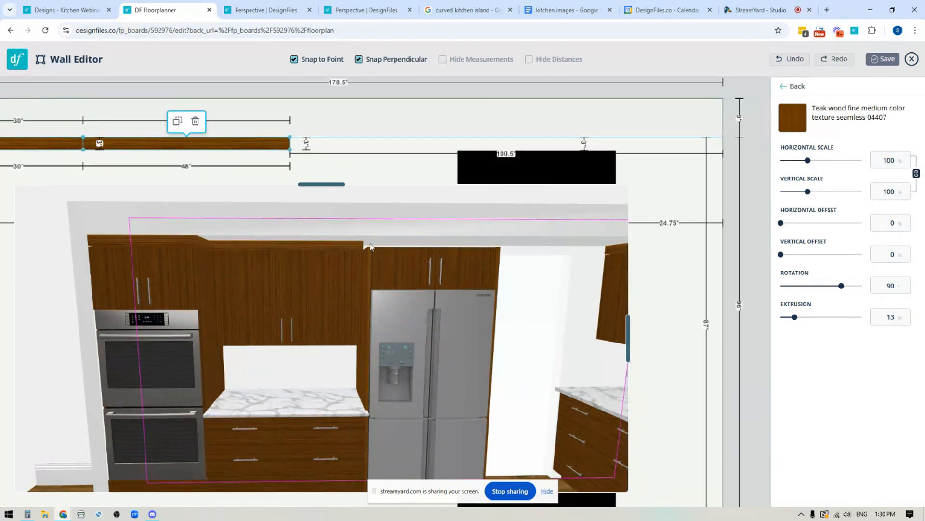
click(795, 87)
click(898, 95)
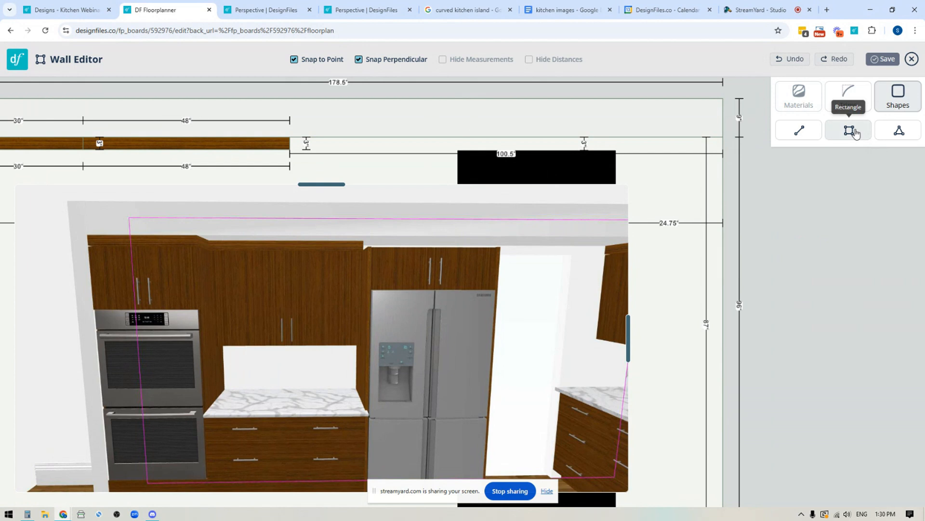
click(855, 134)
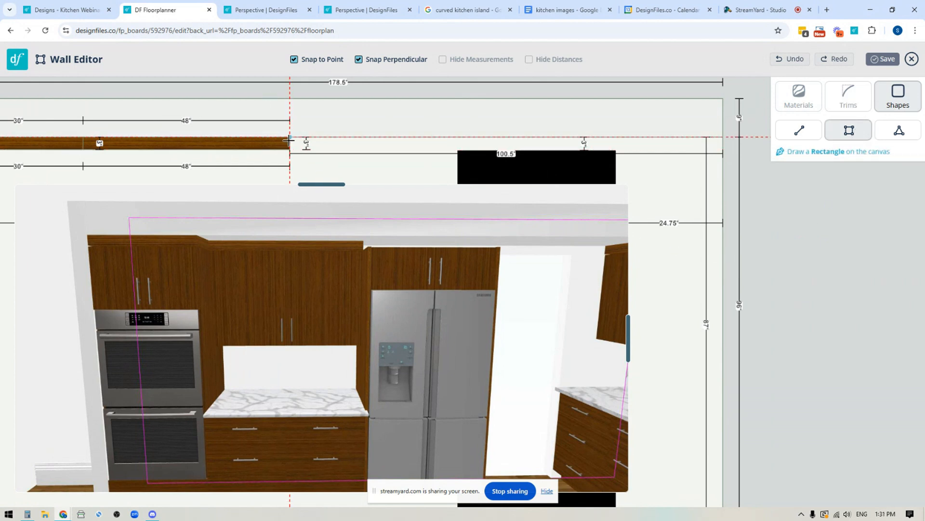
drag(289, 136, 453, 150)
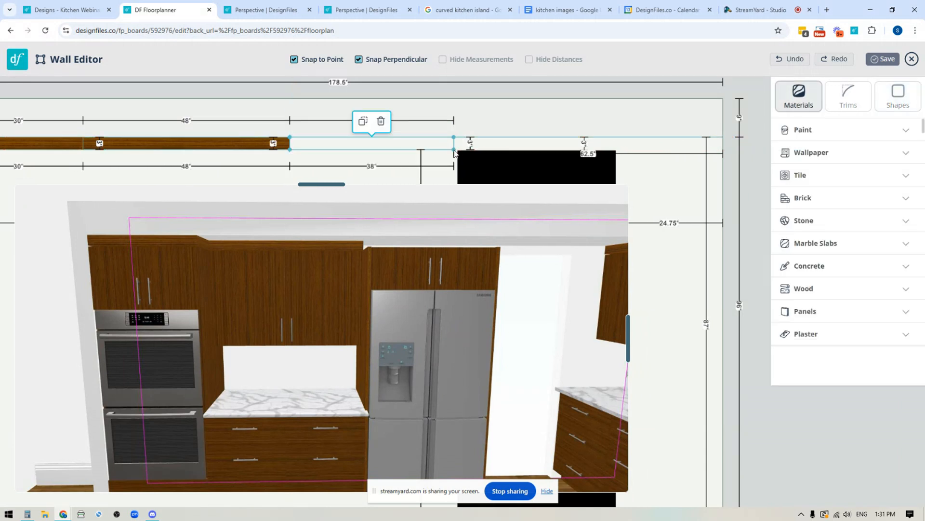
- Apply the recently used teak wood fine medium color texture to the 38-inch rectangle
click(818, 295)
click(841, 355)
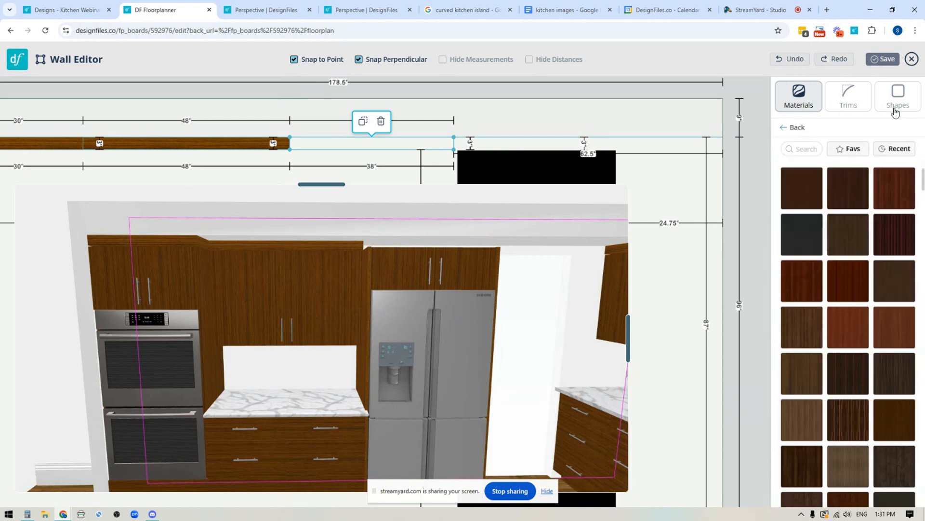
click(898, 149)
drag(902, 205, 337, 145)
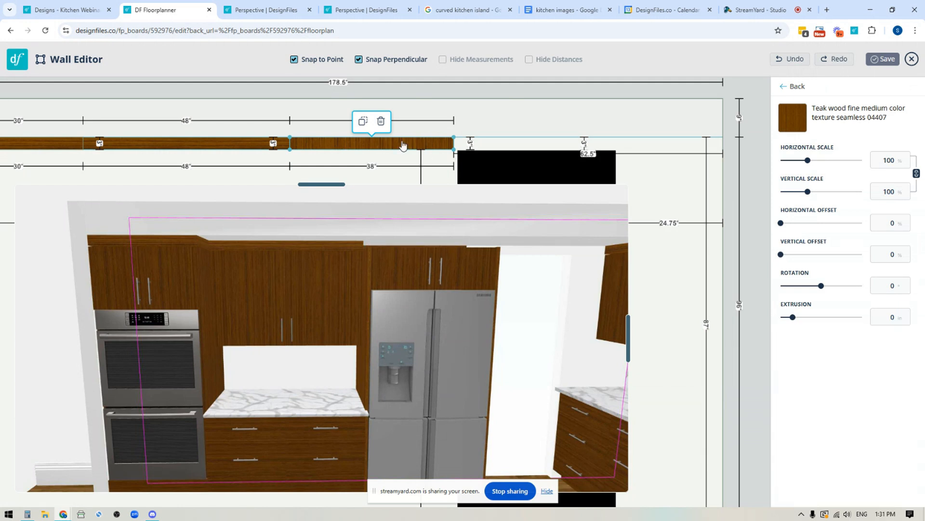
- Rotate the 38-inch panel's texture to 90 degrees, extrude it 25 inches, and save the wall edits
click(889, 288)
text(9)
click(894, 317)
text(25)
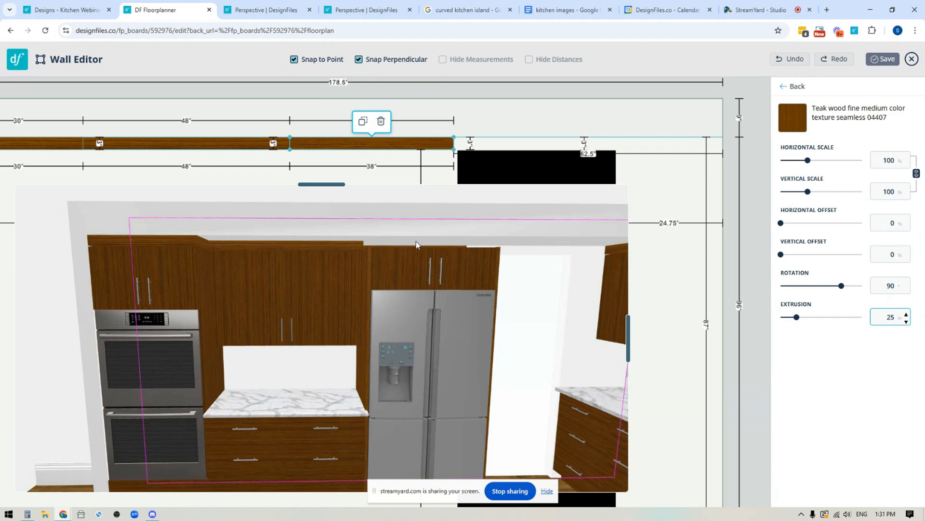
click(886, 60)
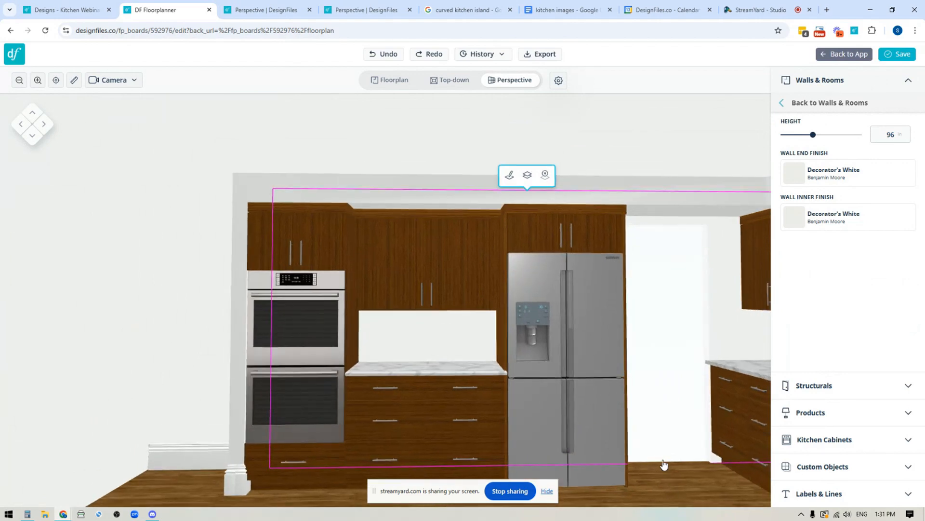
right_drag(673, 471, 638, 415)
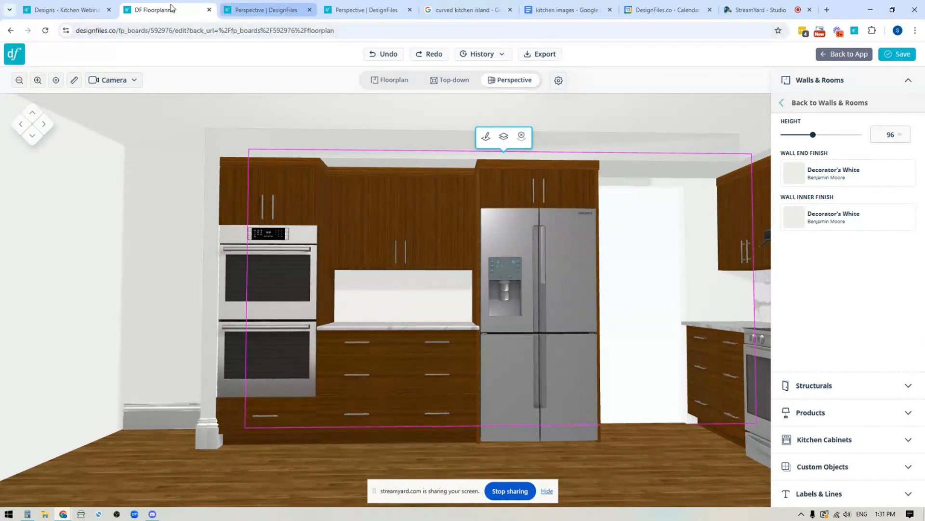
- View the third Perspective design in the Kitchen Webinar Presentation project as a finished example, and return to the floor planner
click(67, 10)
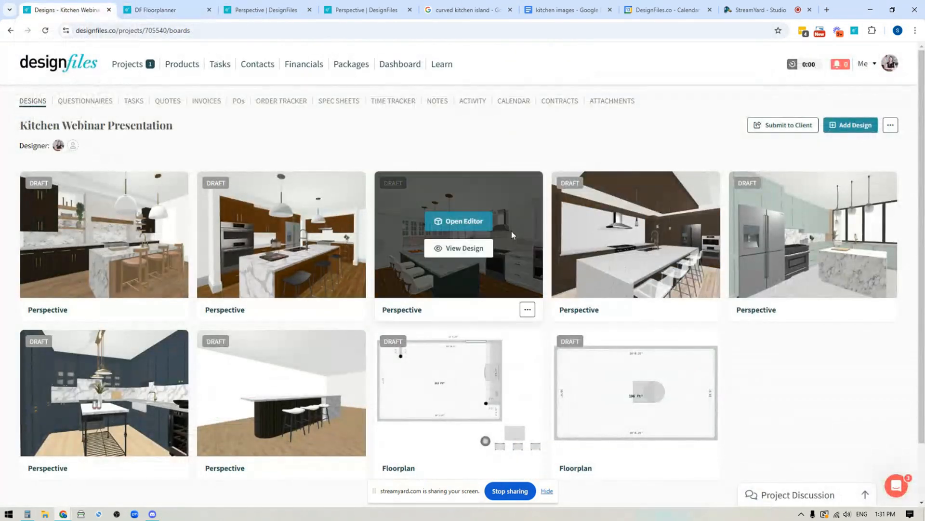
click(459, 247)
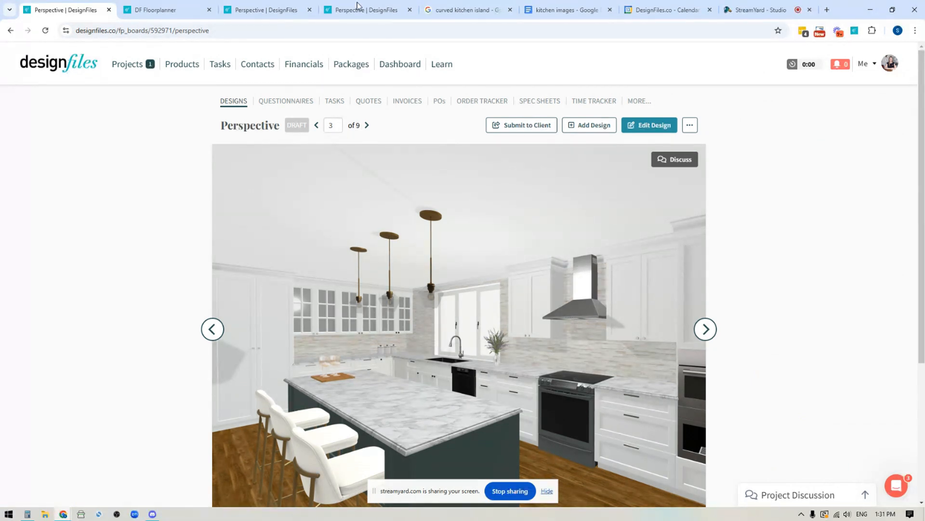
click(161, 11)
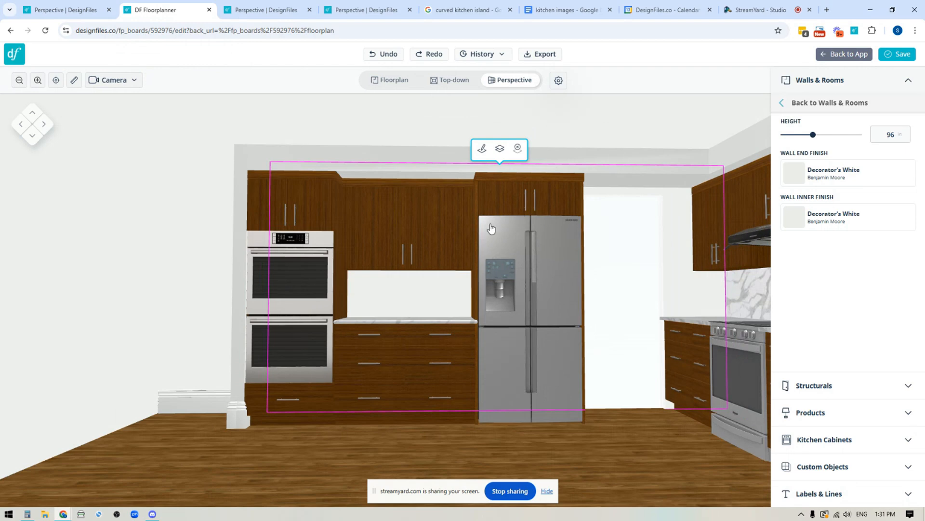
- Edit the back wall's surface and draw a rectangle about 102.25 by 62.25 inches across the area behind the cabinets
mouse_move(467, 432)
mouse_down()
mouse_move(506, 439)
mouse_move(560, 429)
mouse_move(515, 440)
mouse_move(526, 433)
mouse_up()
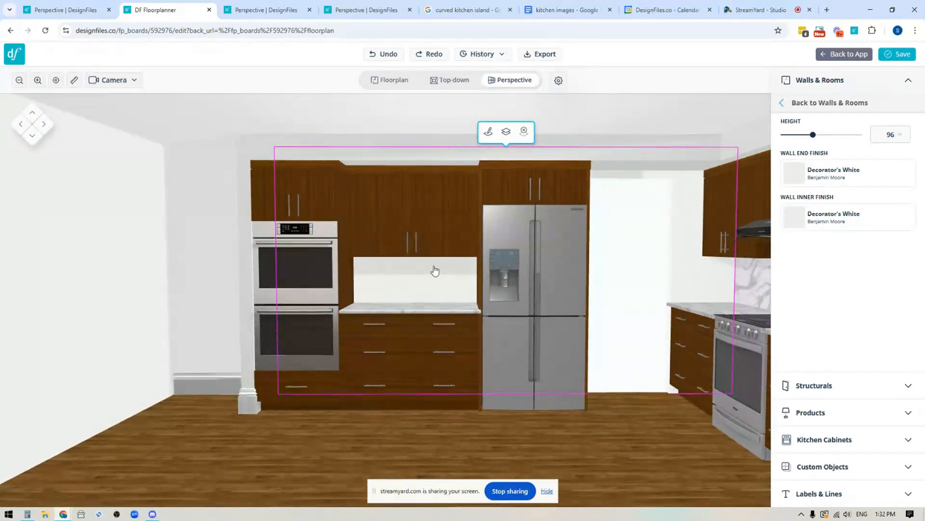
click(488, 135)
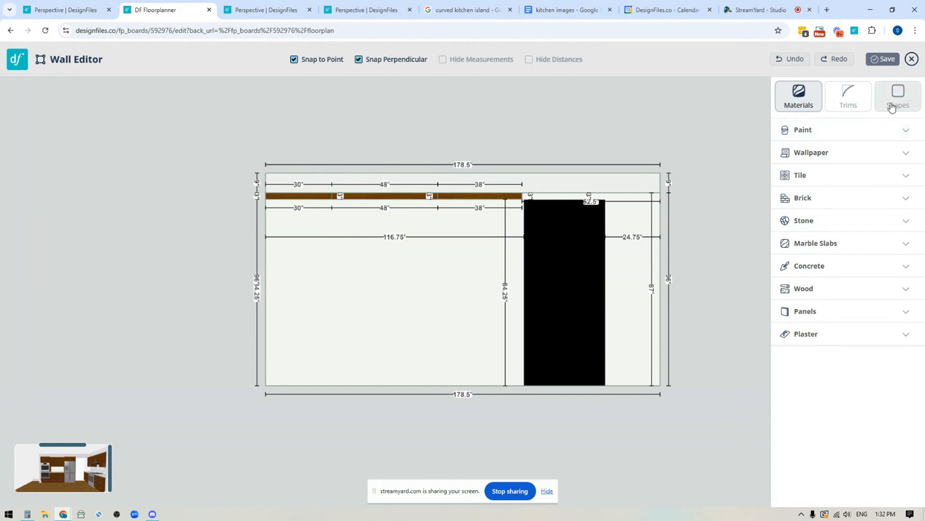
click(893, 107)
click(848, 130)
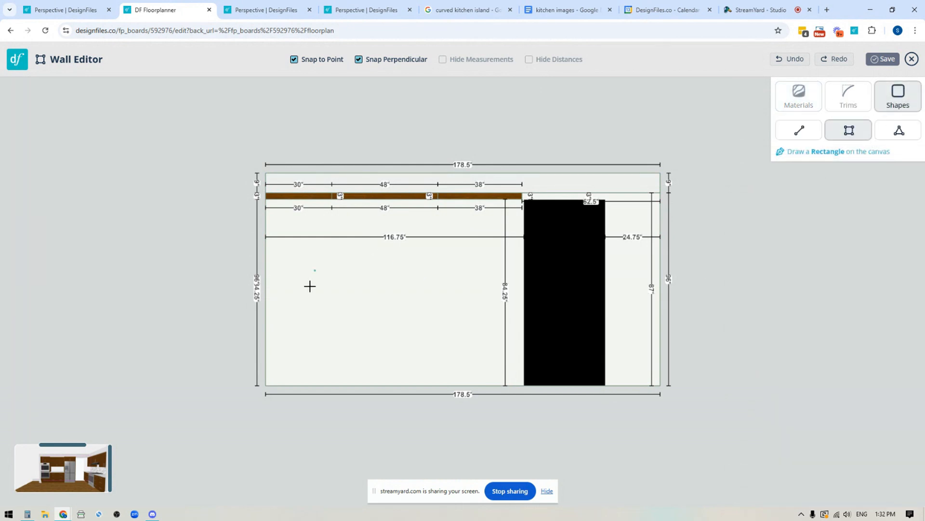
drag(284, 230, 510, 367)
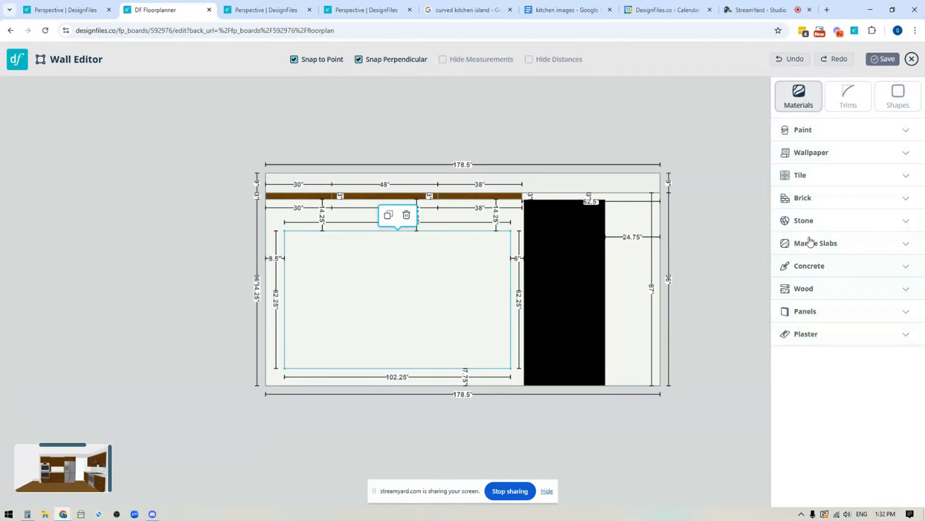
- Apply the white marble Calacatta supreme texture to the large rectangle as a backsplash, save the wall, and check it in perspective
click(809, 181)
click(809, 181)
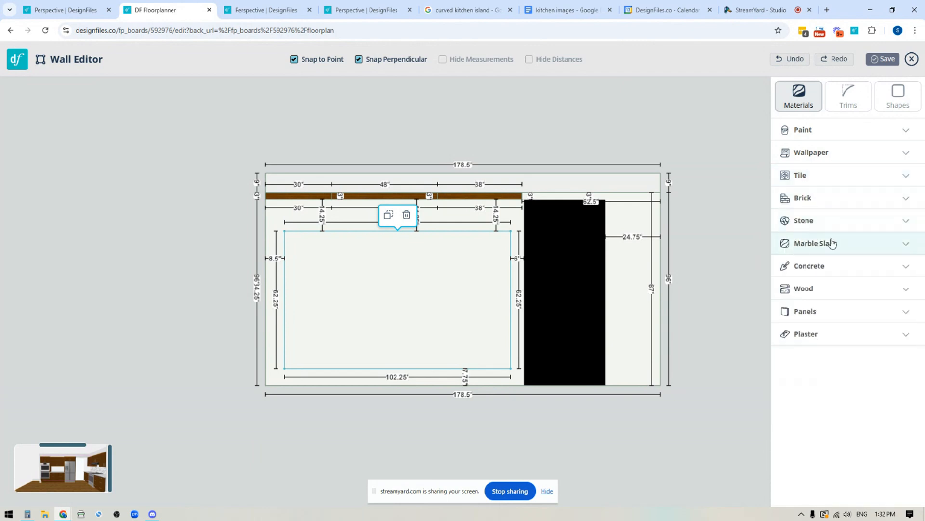
click(825, 244)
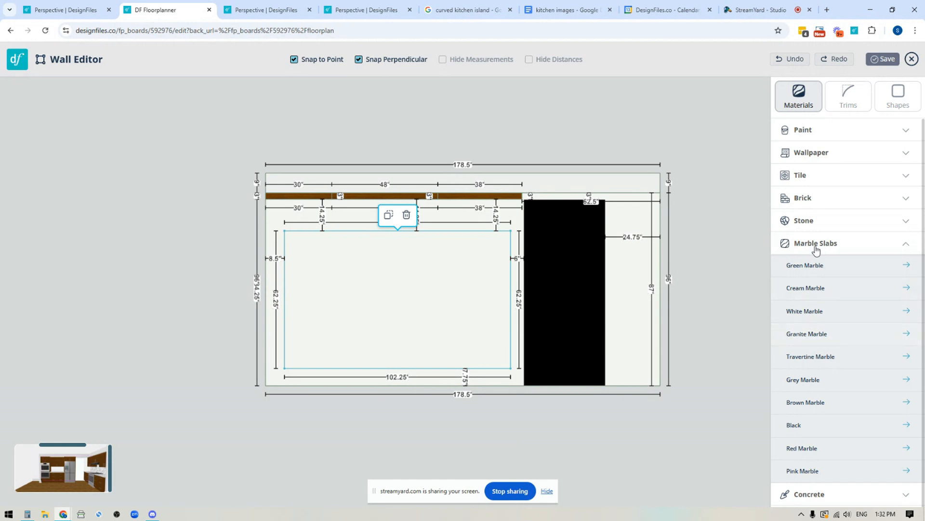
click(800, 313)
drag(847, 231, 403, 274)
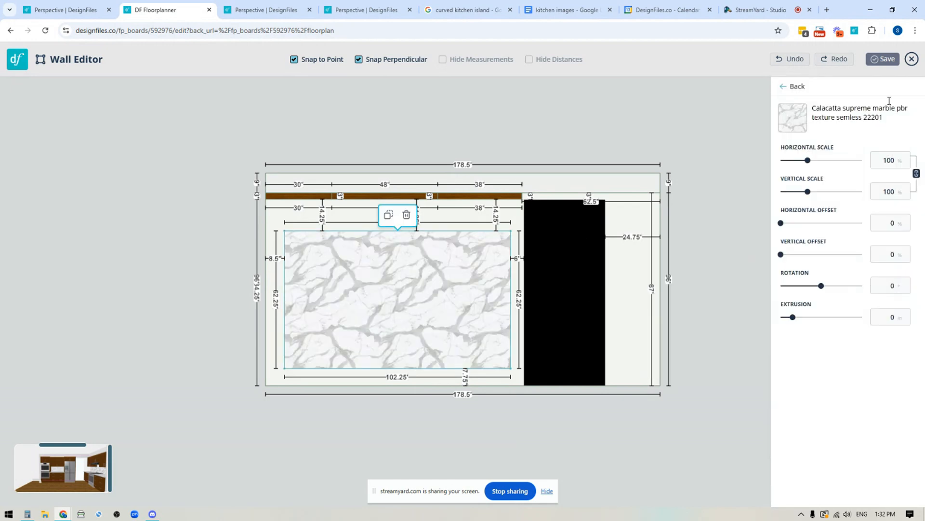
click(892, 66)
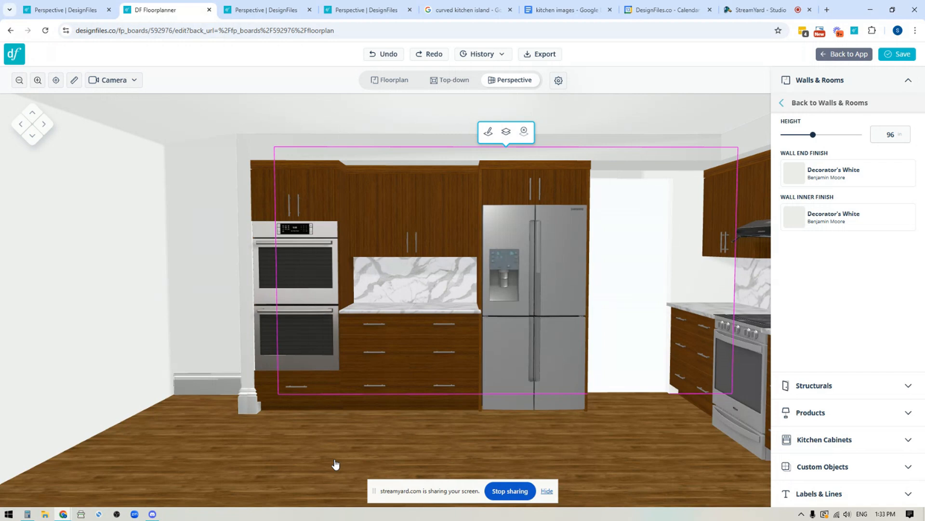
scroll(463, 374, down, 3)
drag(454, 397, 464, 440)
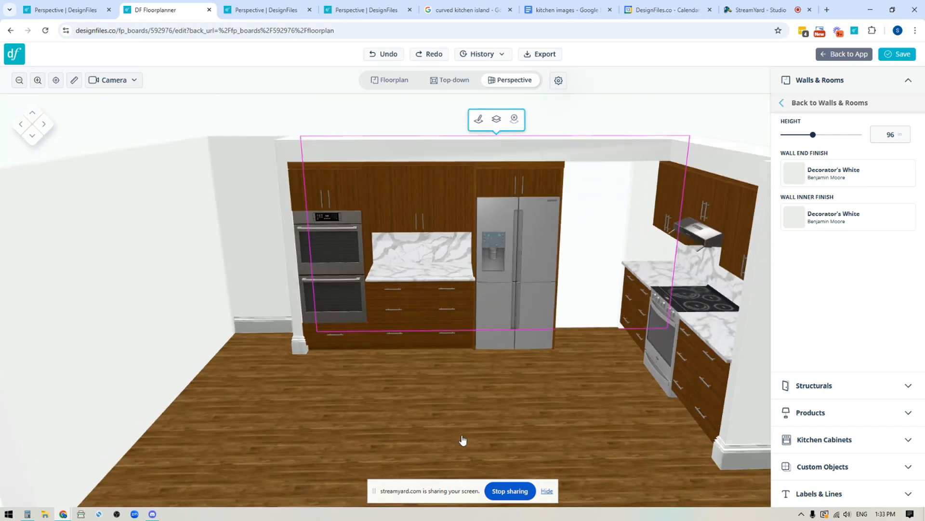
- Switch from the selected wall to the kitchen cabinet catalogue categories
click(463, 439)
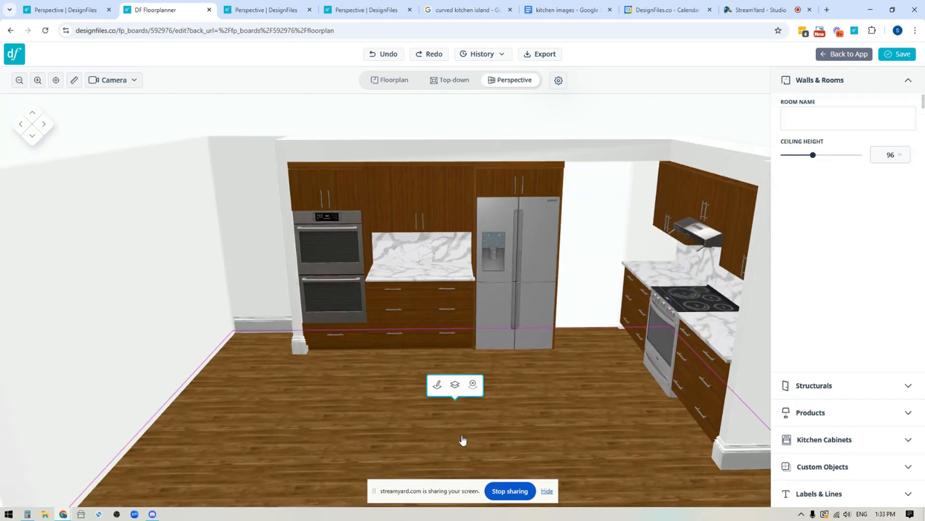
click(824, 439)
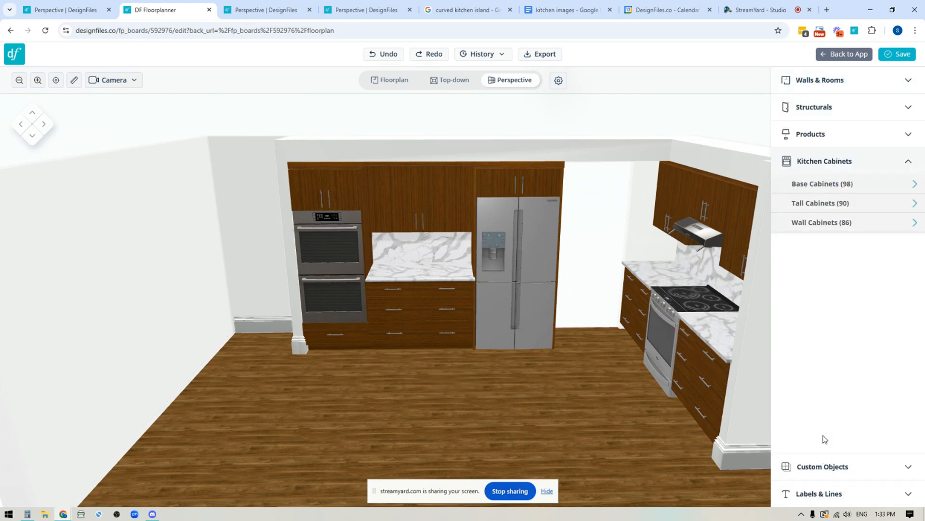
- Switch to the saved DesignFiles perspectives and examine the island layouts in kitchen designs 2 through 5
click(34, 9)
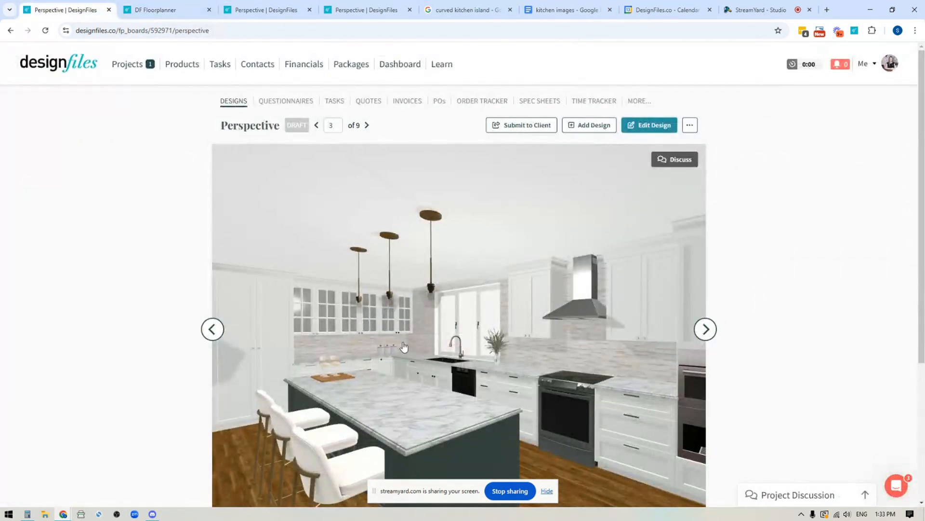
scroll(404, 346, down, 4)
click(213, 137)
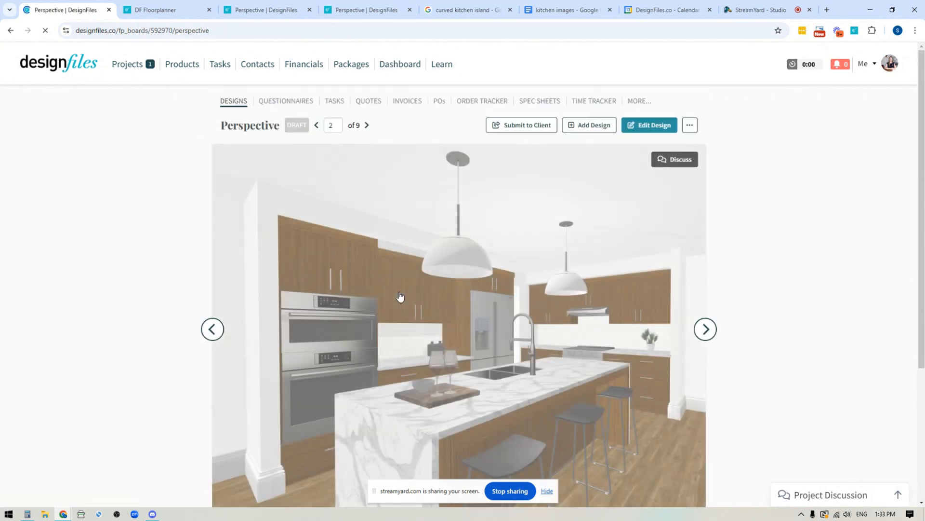
scroll(622, 347, down, 1)
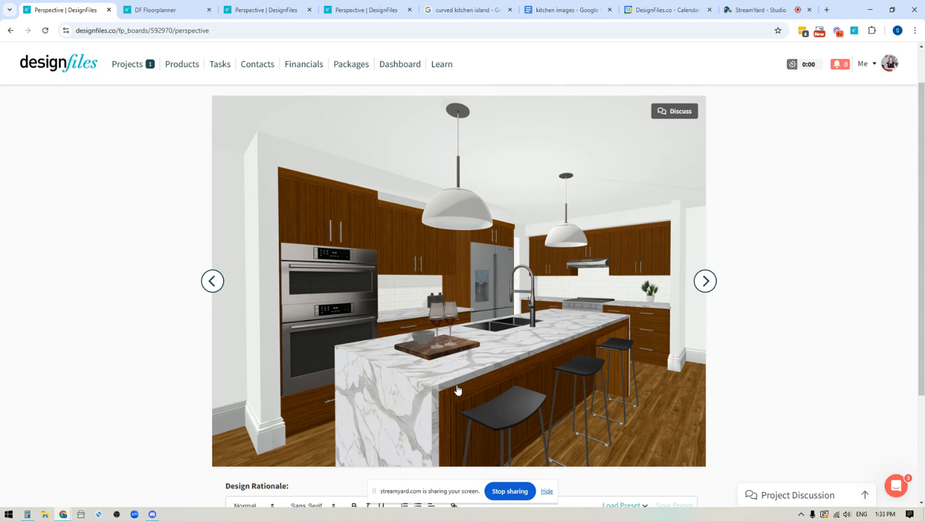
click(705, 280)
scroll(506, 347, down, 2)
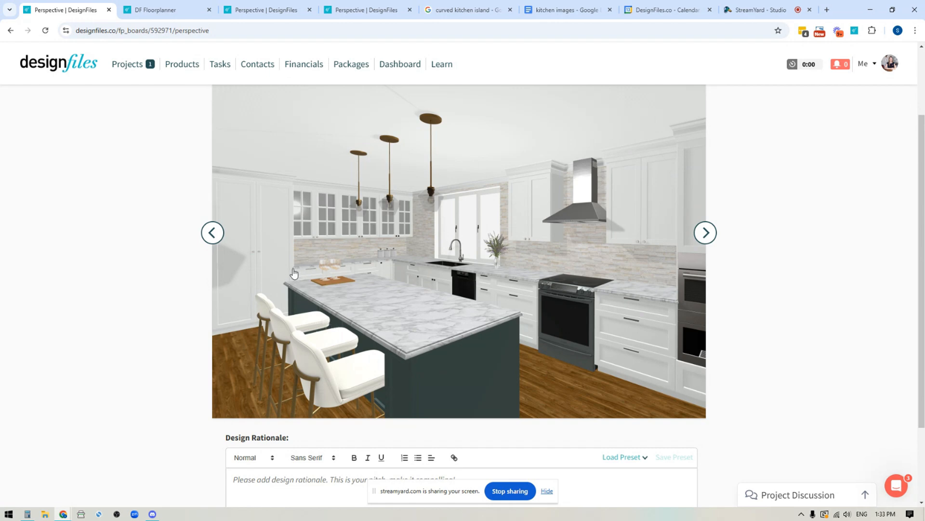
click(706, 233)
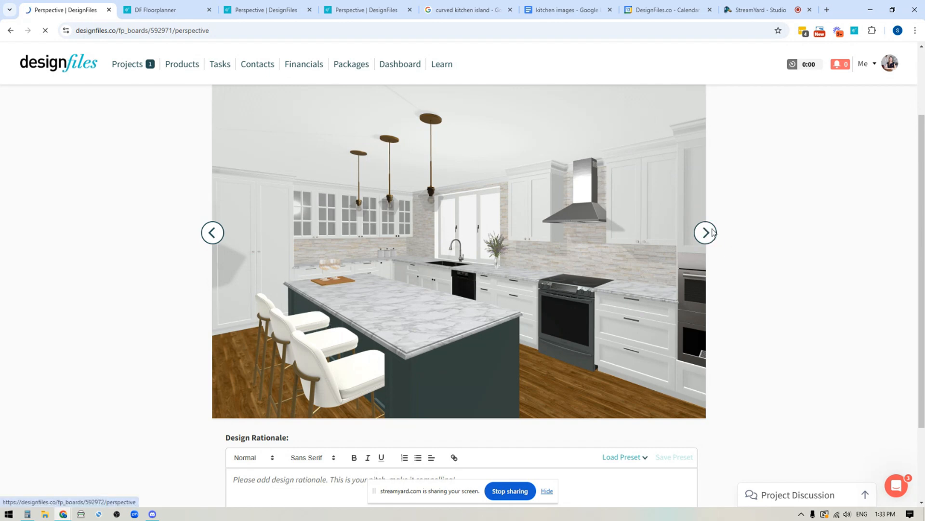
click(705, 329)
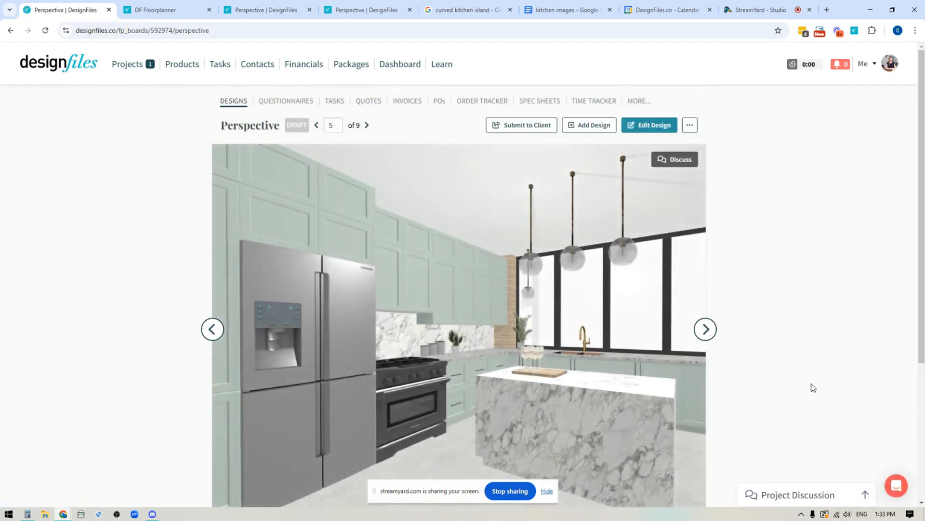
scroll(627, 415, down, 2)
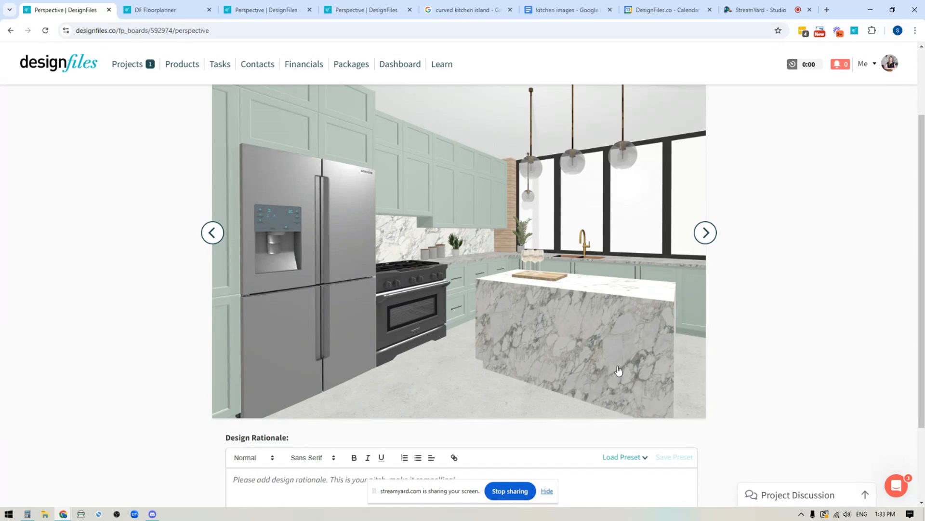
- Switch back to DF Floorplanner and add a 33"W x 34 1/2"H x 24"D Undermount/Drop-In Sink 2 Door + Panel base cabinet
click(173, 10)
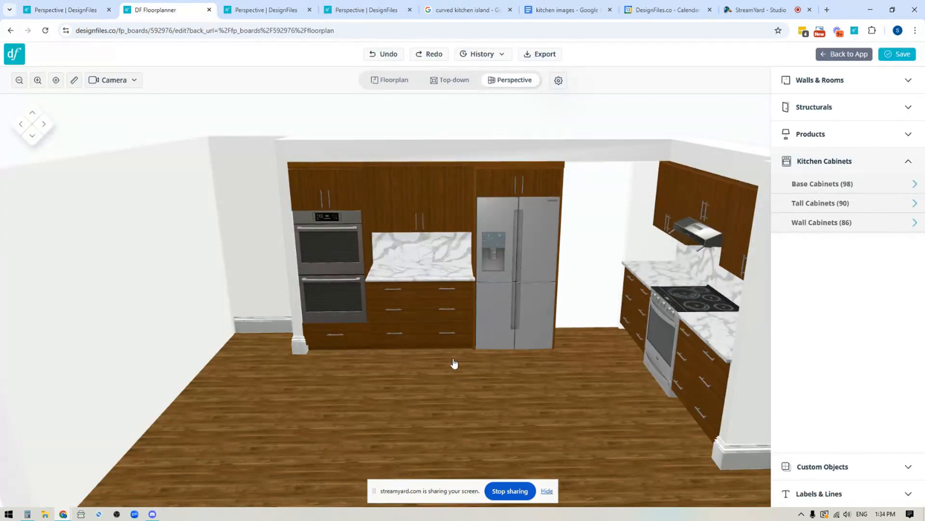
click(824, 188)
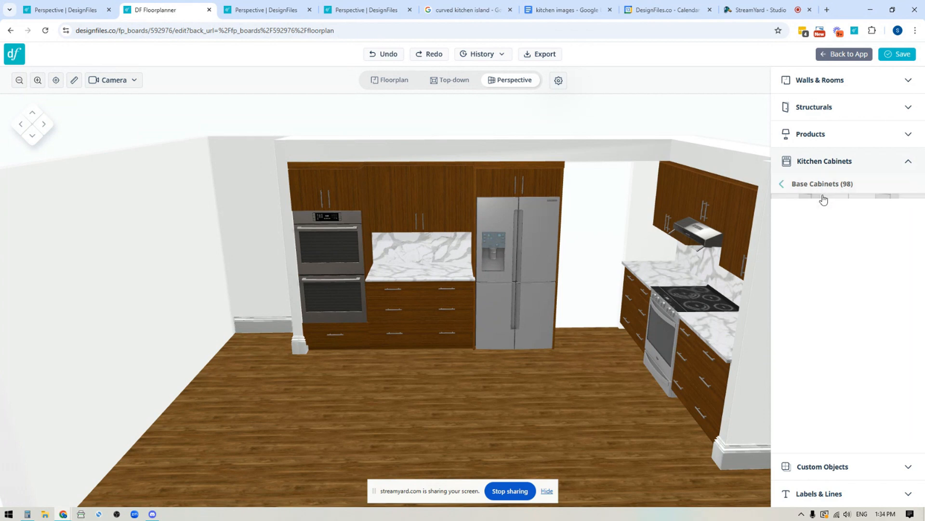
scroll(851, 359, down, 3)
scroll(856, 357, down, 5)
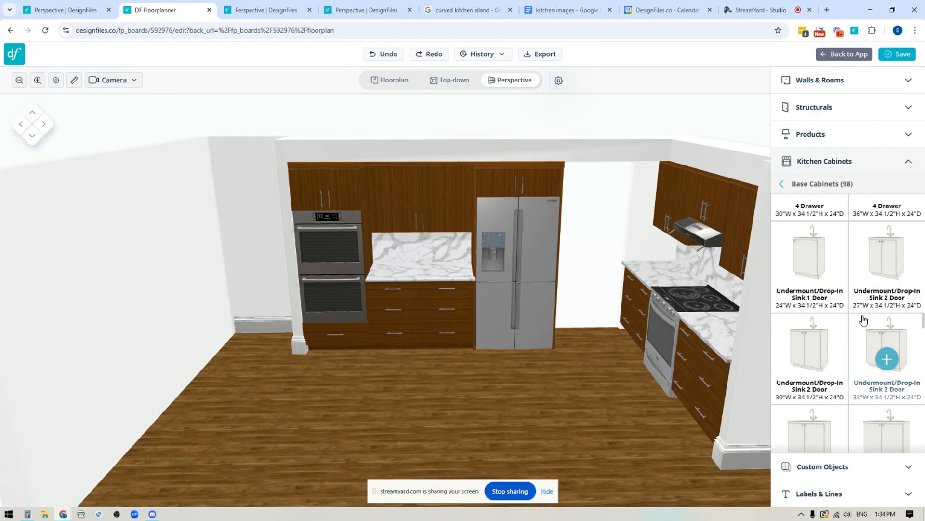
scroll(870, 354, down, 2)
scroll(871, 353, down, 6)
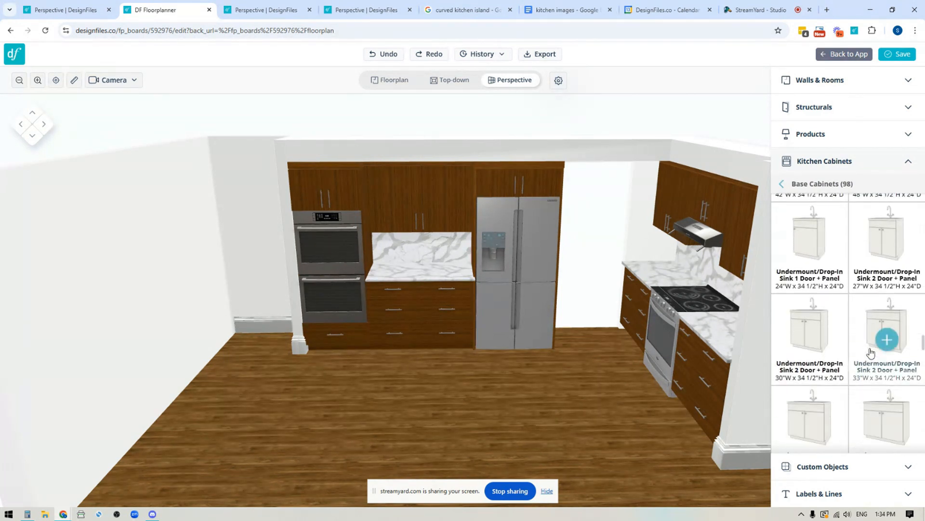
scroll(871, 353, down, 1)
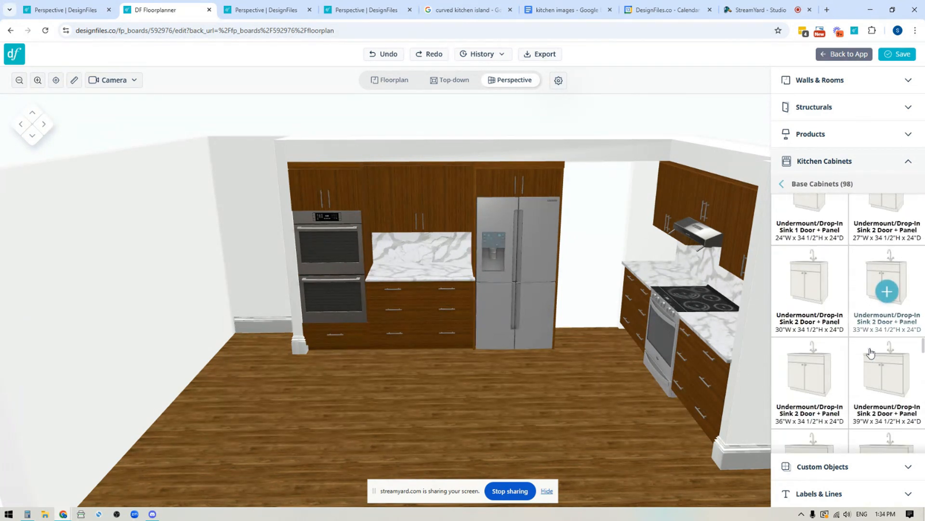
click(887, 291)
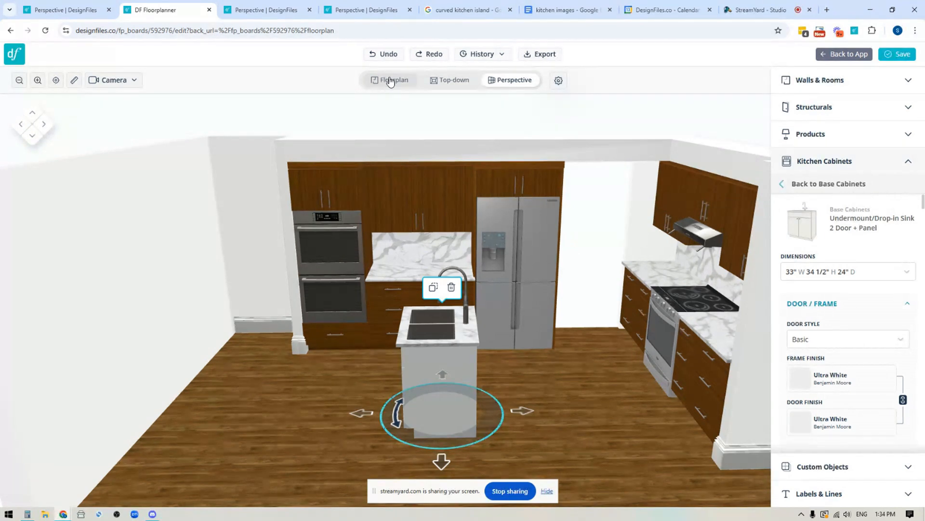
- In the floorplan view, rotate the sink cabinet a quarter turn so its front faces the refrigerator wall
click(393, 81)
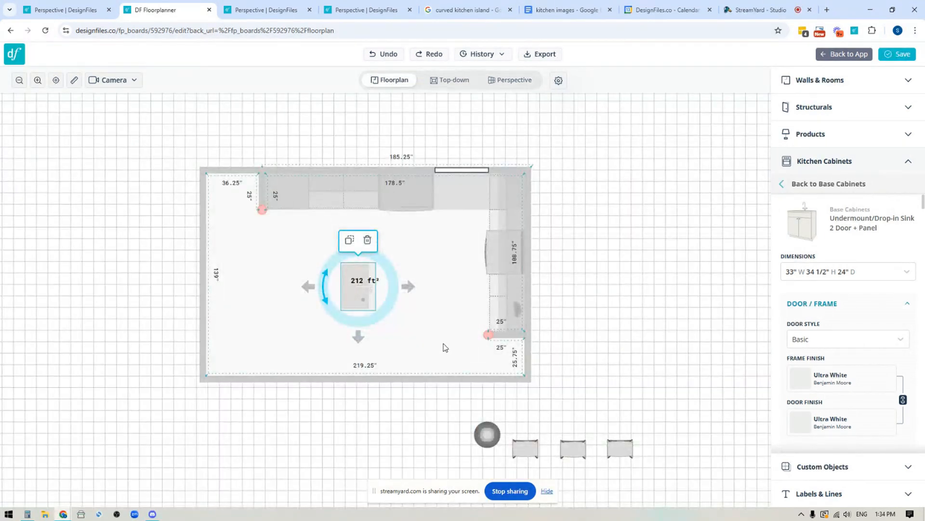
scroll(444, 347, up, 3)
drag(249, 248, 304, 203)
drag(425, 320, 567, 386)
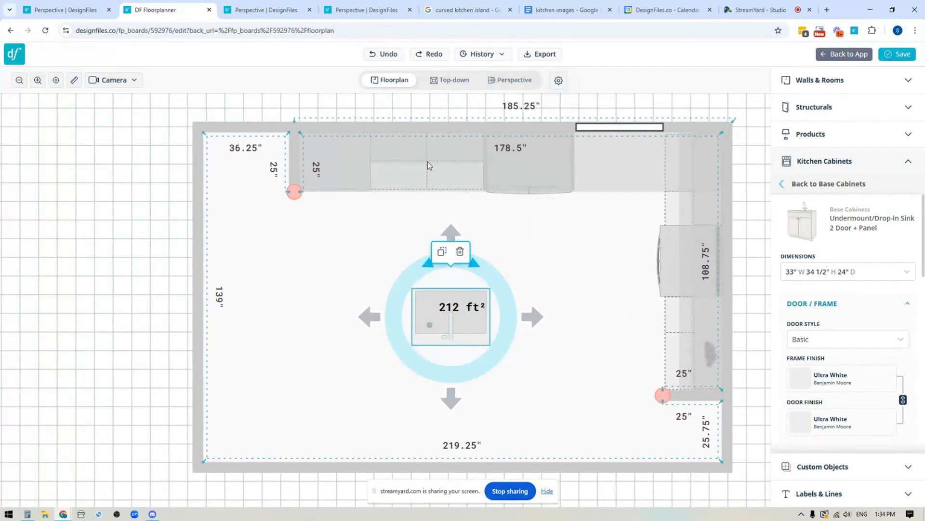
- Move the sink cabinet closer to the refrigerator wall, centred on the seam between the two wall-side drawer cabinets
drag(452, 315, 435, 291)
key(Left)
key(Left)
key(Left)
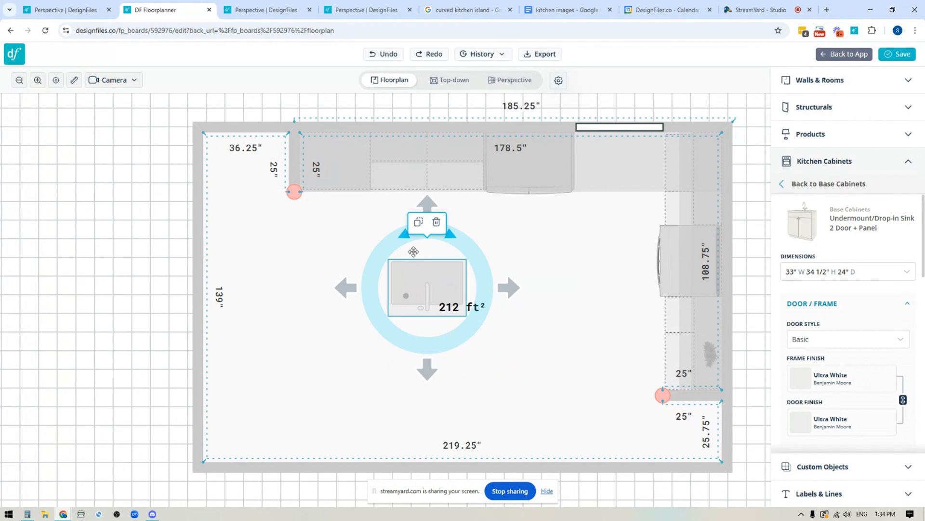
- Use a 42" ruler line from the wall-side drawer fronts to space the sink cabinet from them, keeping it centred on their seam
click(75, 81)
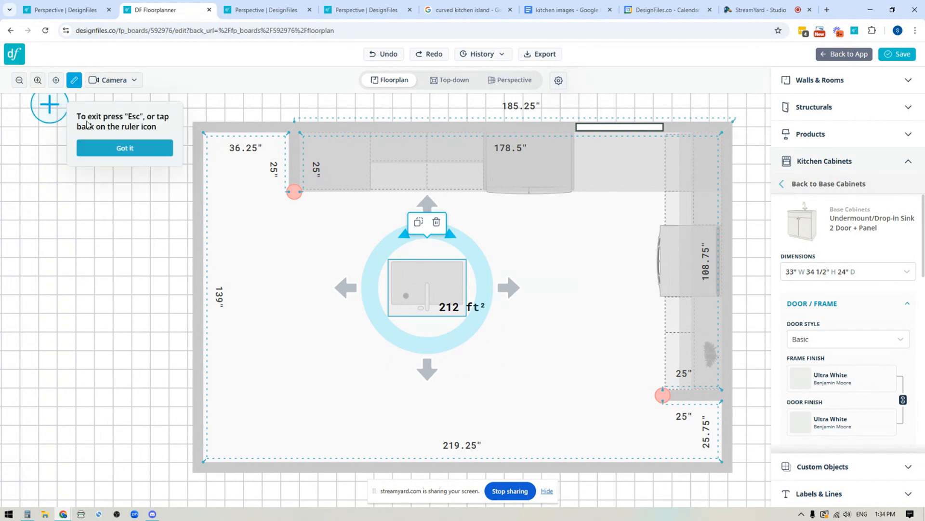
drag(427, 191, 428, 293)
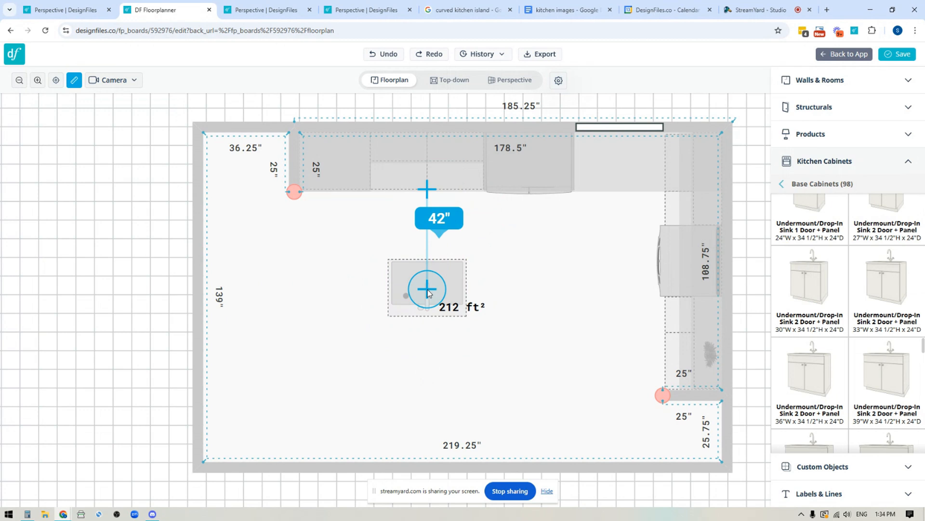
drag(428, 293, 428, 293)
click(453, 277)
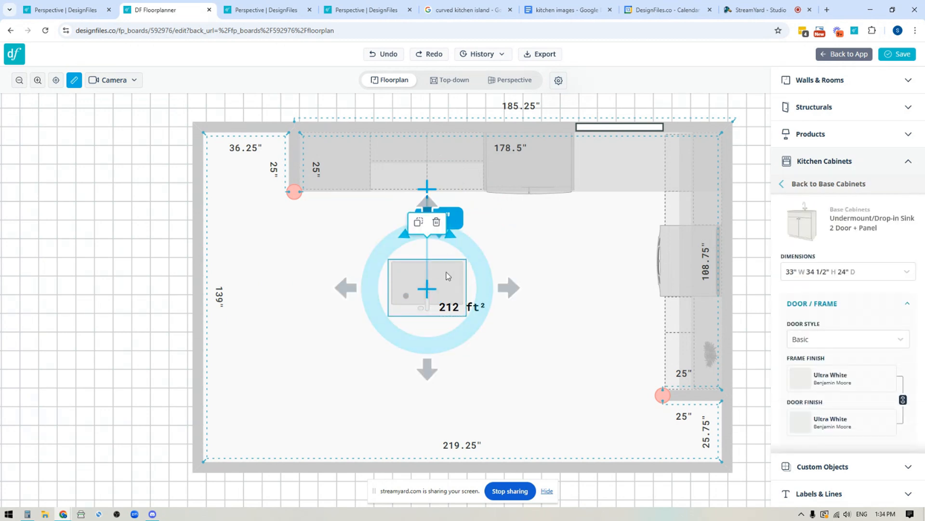
drag(446, 275, 428, 316)
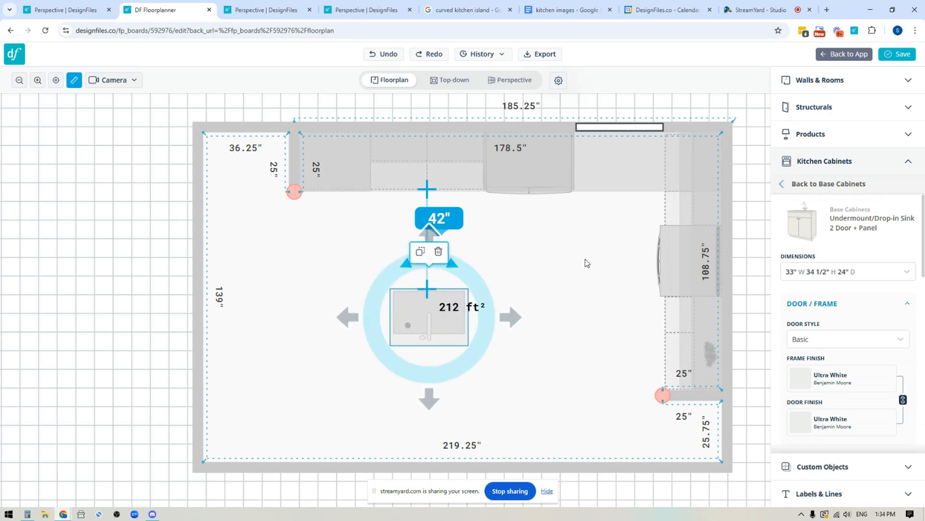
key(Left)
key(Left)
key(Left)
key(Left)
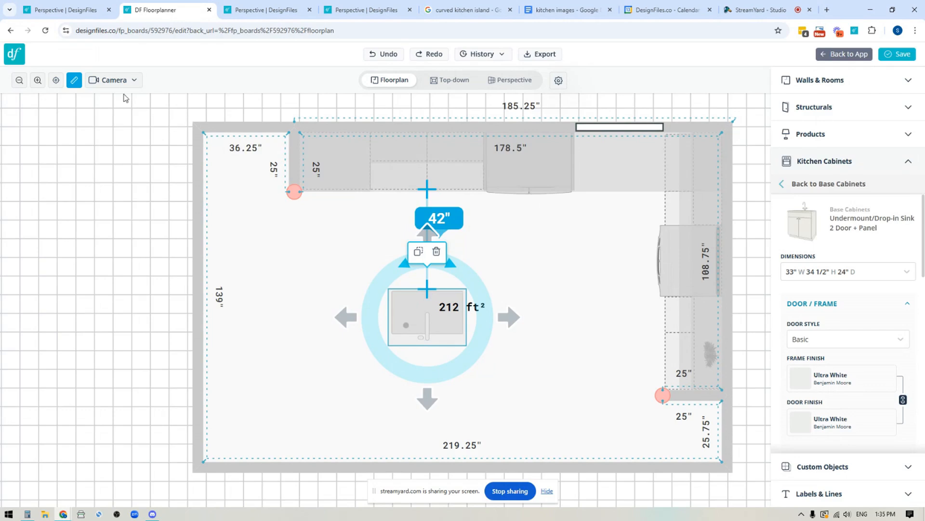
click(75, 82)
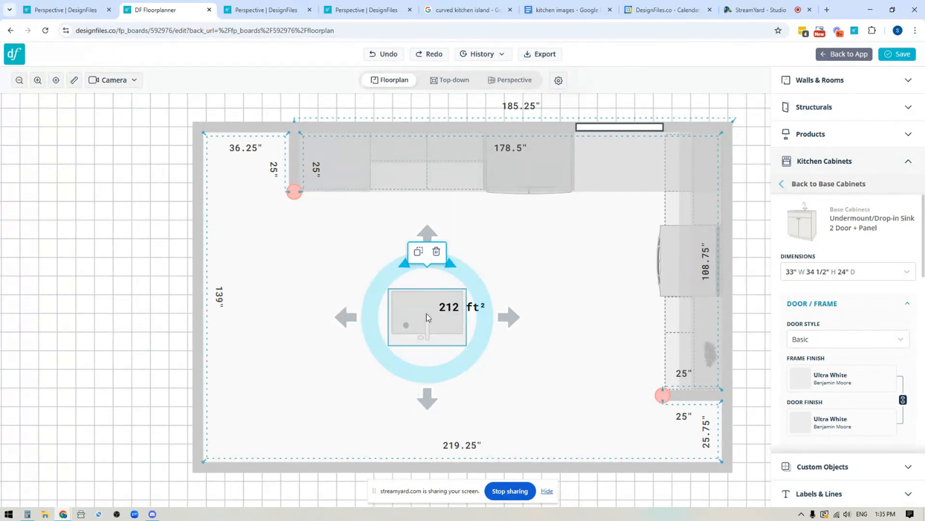
- Add a 33" wide 2 Door, 2 Drawer base cabinet against the sink cabinet's left side and place a duplicate against its right side
click(839, 189)
scroll(844, 331, down, 5)
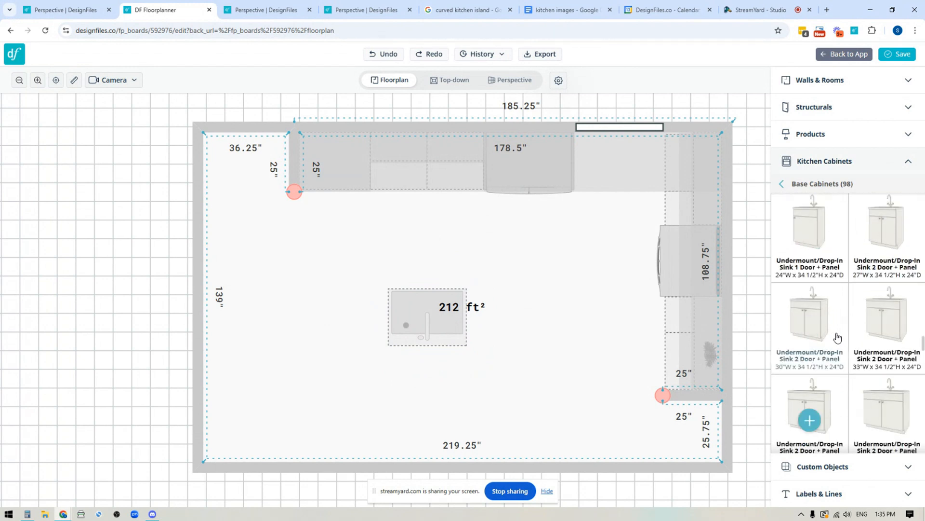
scroll(845, 331, down, 10)
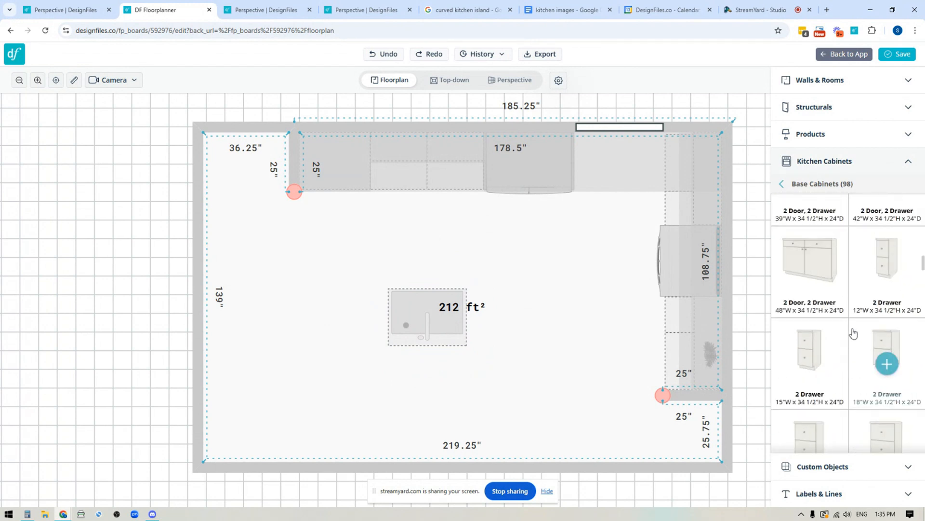
drag(810, 282, 346, 327)
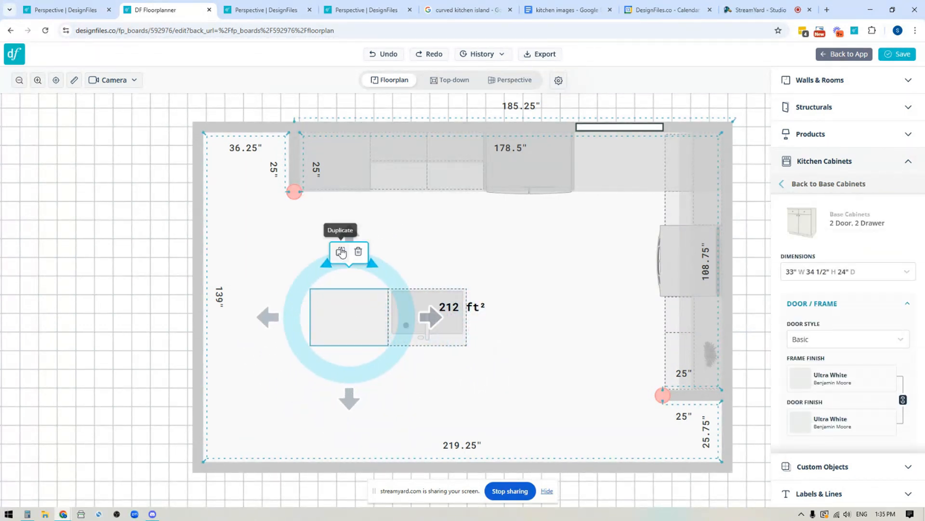
click(339, 251)
click(504, 316)
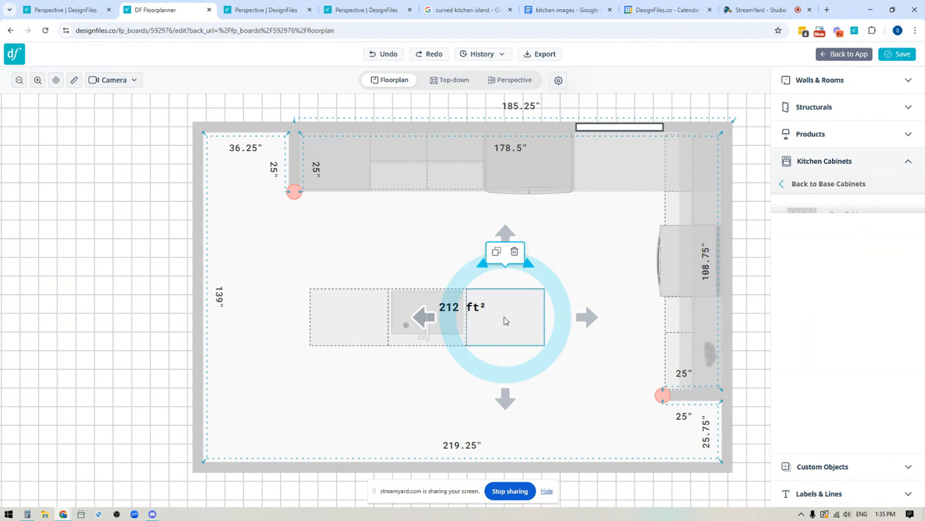
- In the perspective view, select the island's sink cabinet and bring up its sink options
click(509, 82)
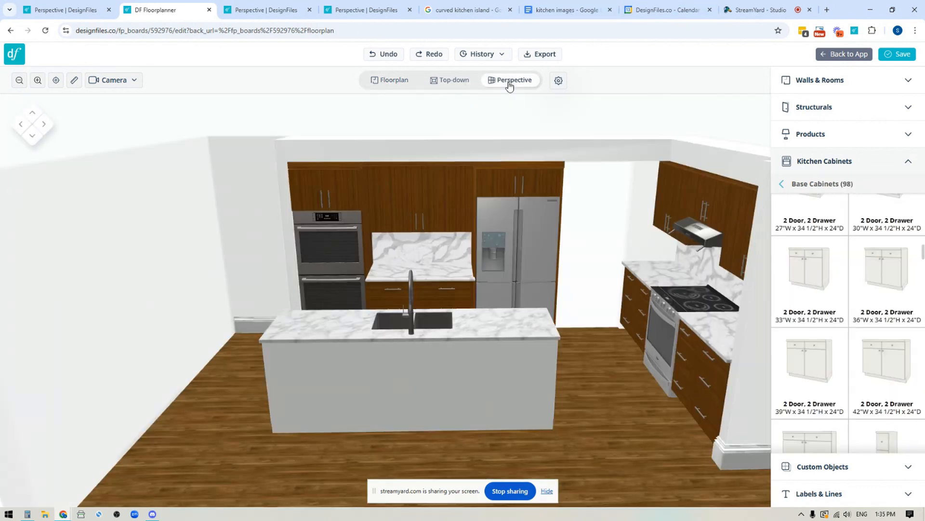
drag(295, 448, 632, 423)
right_drag(632, 424, 552, 421)
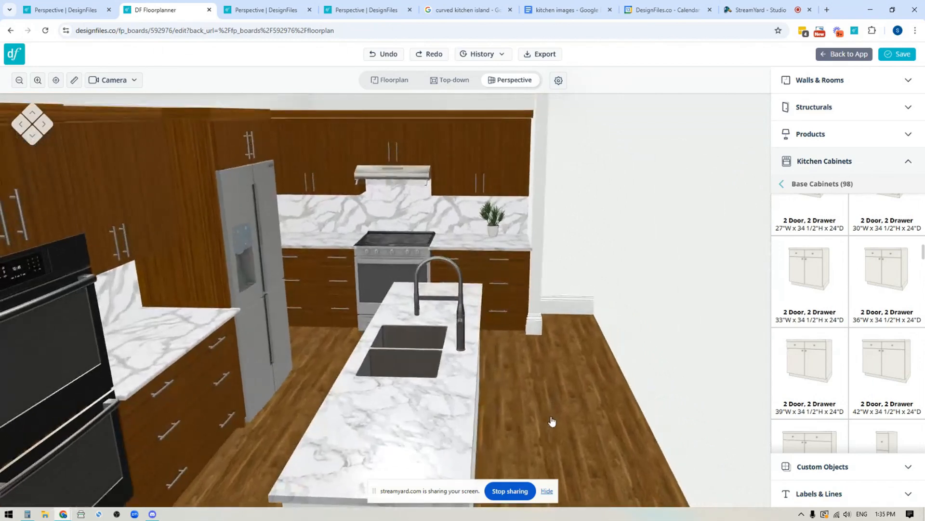
drag(556, 395, 558, 409)
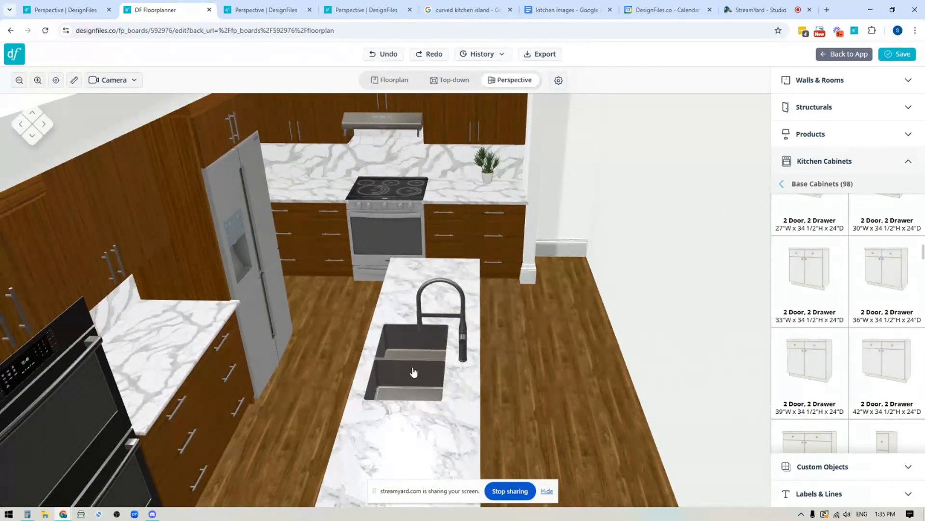
click(393, 370)
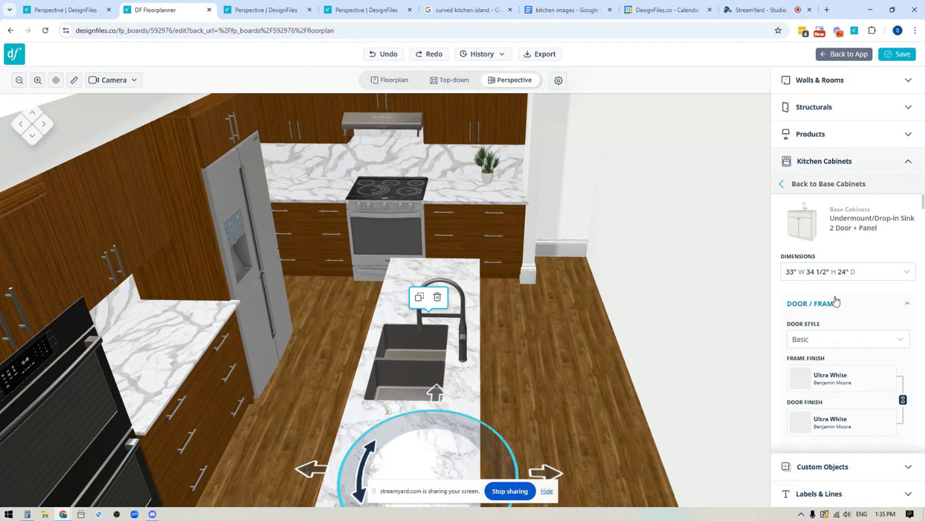
scroll(807, 373, down, 10)
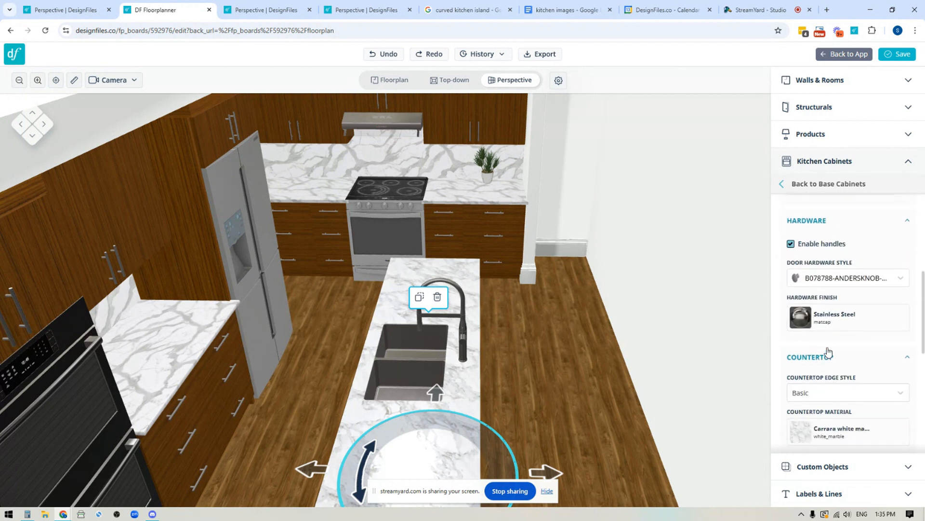
scroll(829, 350, down, 2)
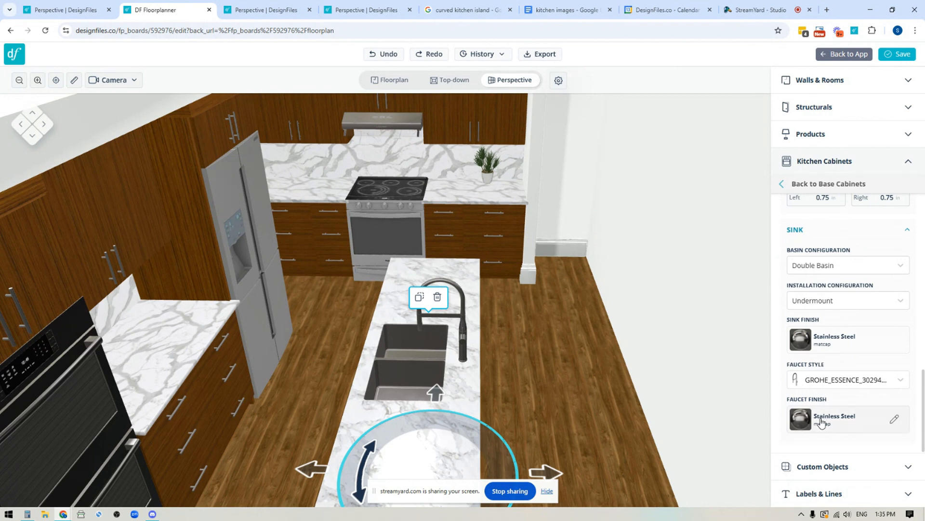
- Try the Single Basin configuration on the island sink and switch it back to Double Basin
click(830, 266)
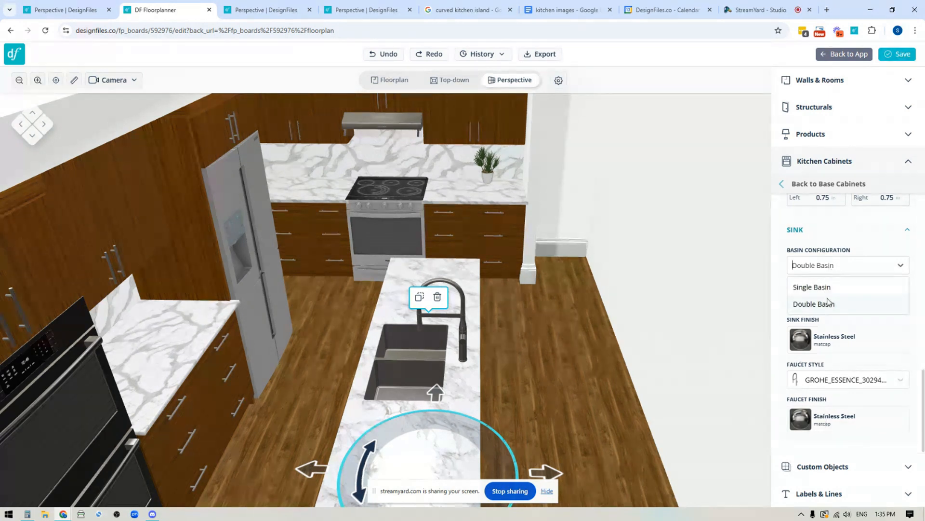
click(815, 287)
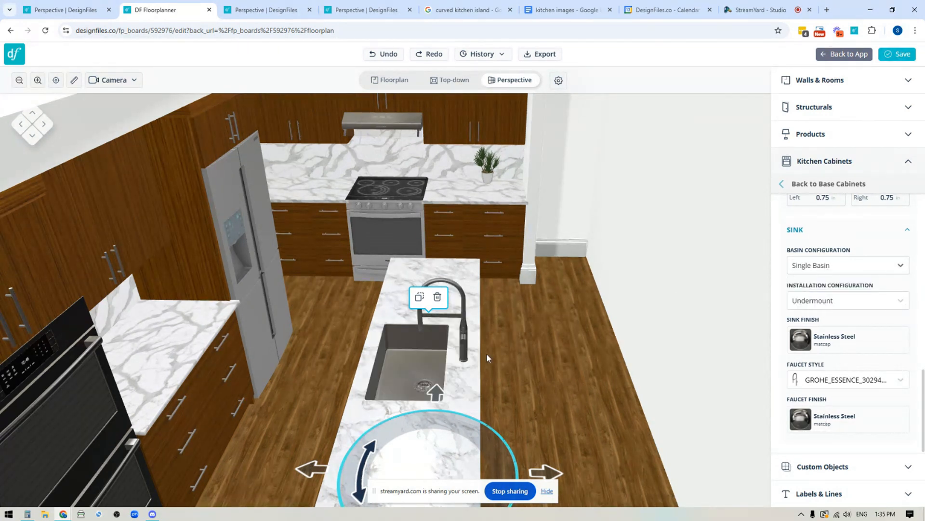
click(838, 266)
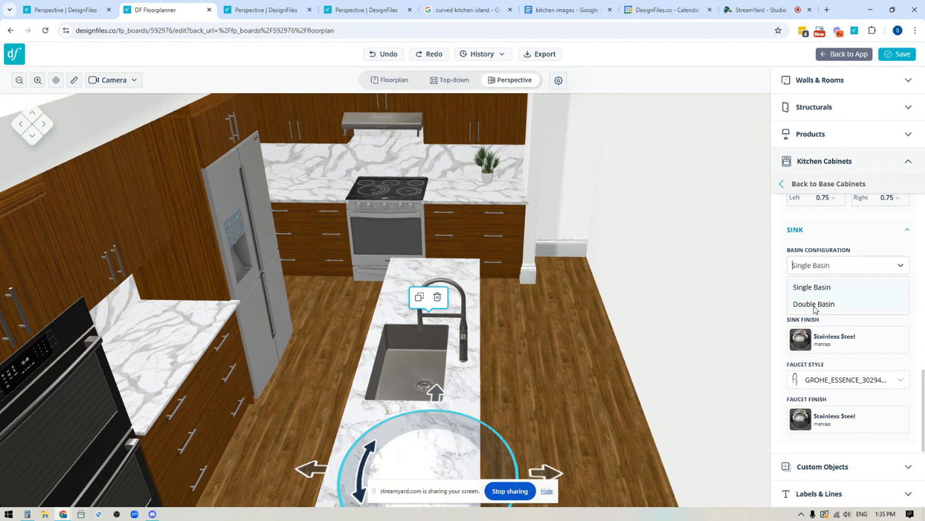
click(814, 304)
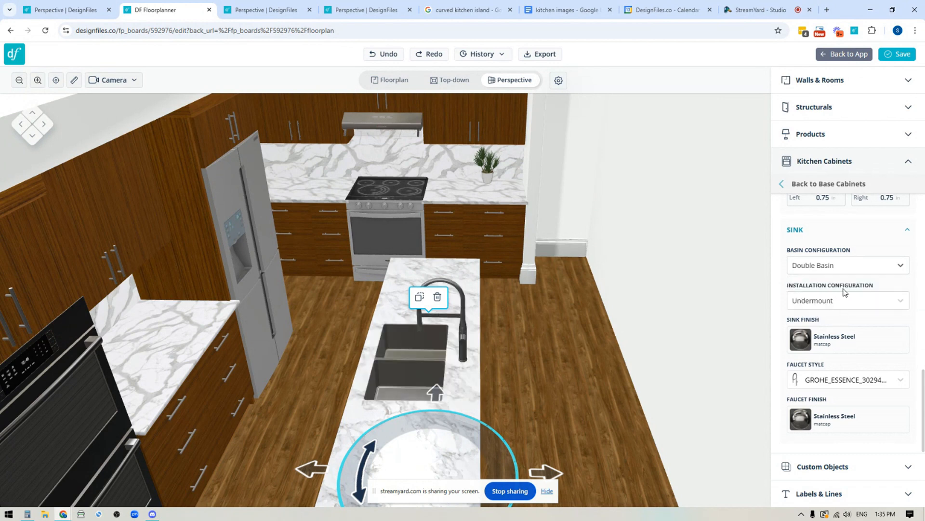
- Set the island sink's installation configuration to Drop-in and view the sink from above
click(807, 303)
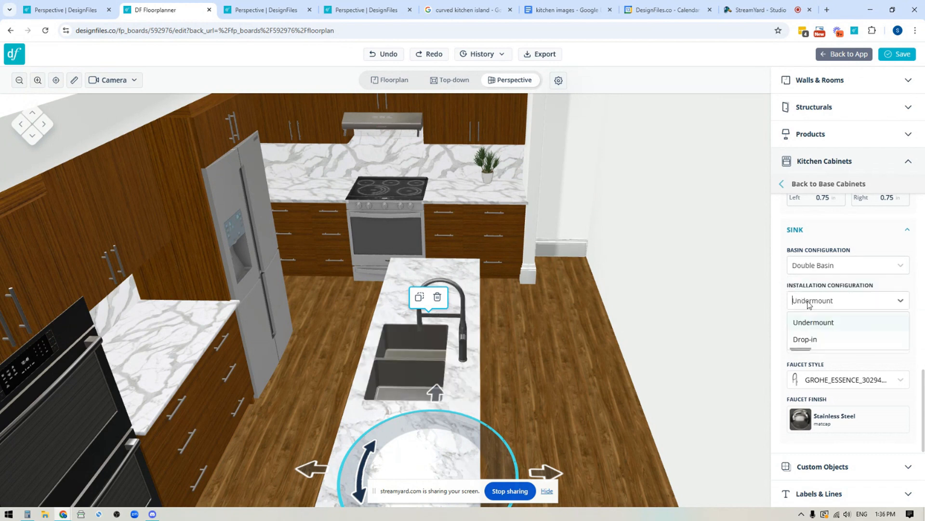
click(803, 340)
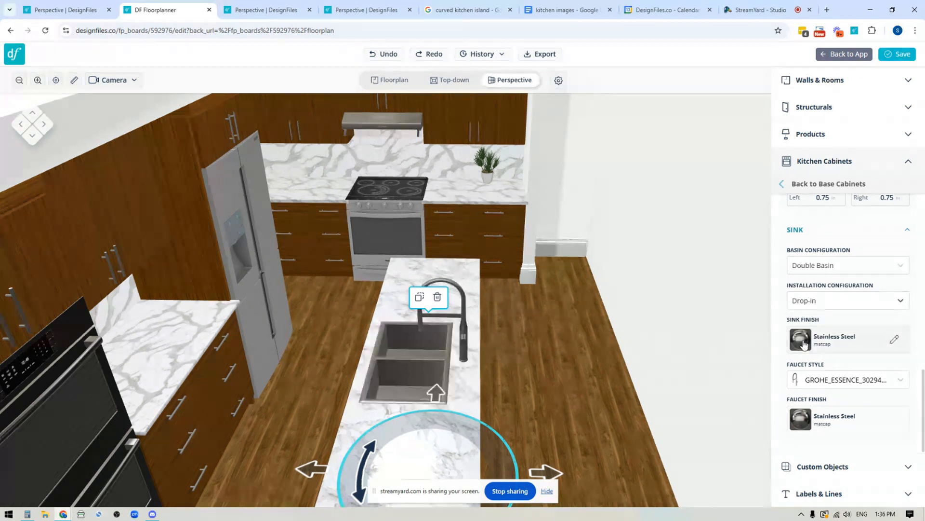
drag(520, 371, 521, 381)
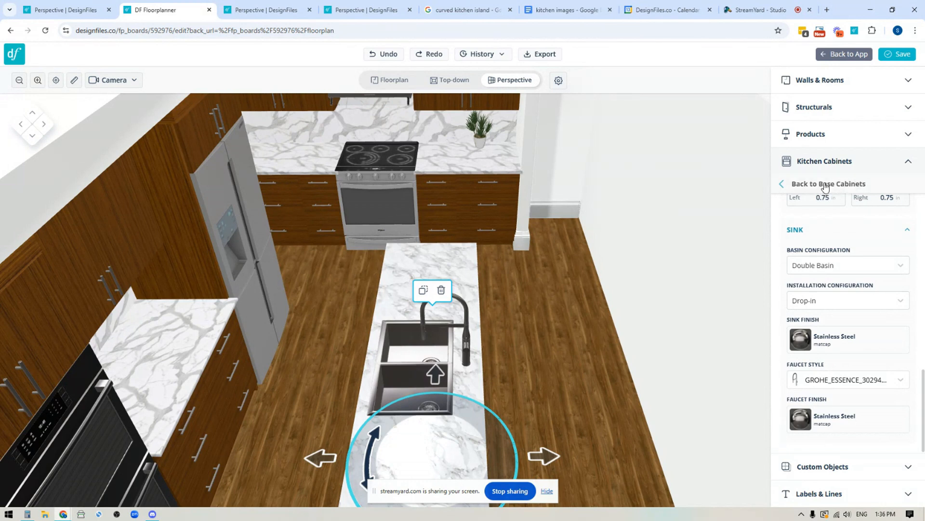
key(Up)
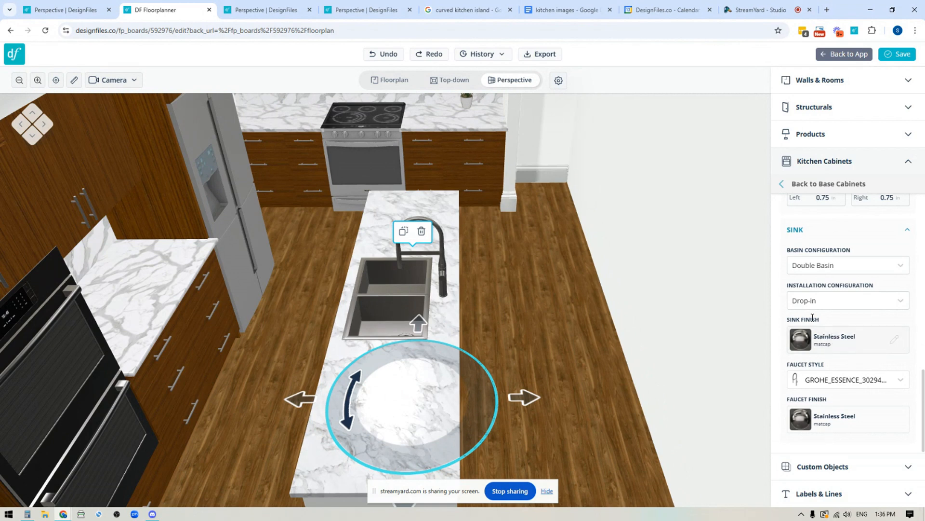
- Try a high-gloss black polymer finish on the sink and return it to Stainless Steel
click(897, 345)
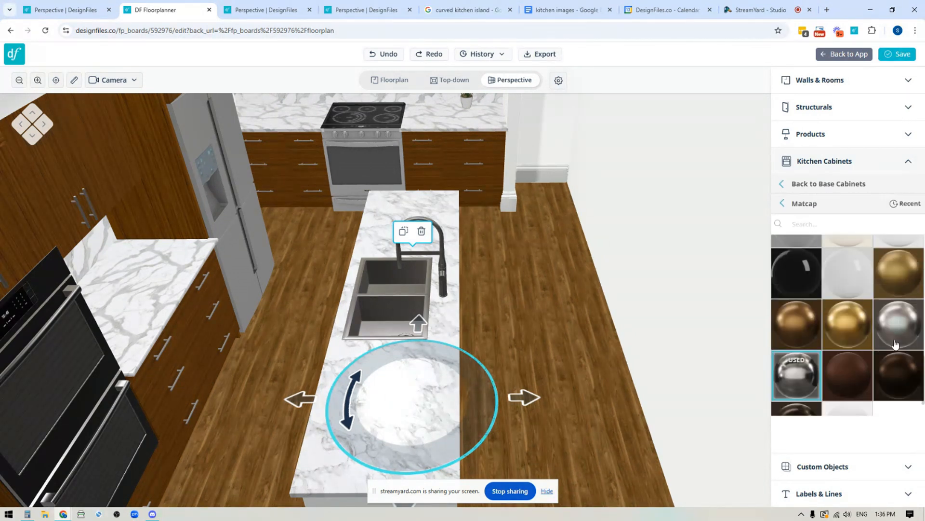
click(797, 274)
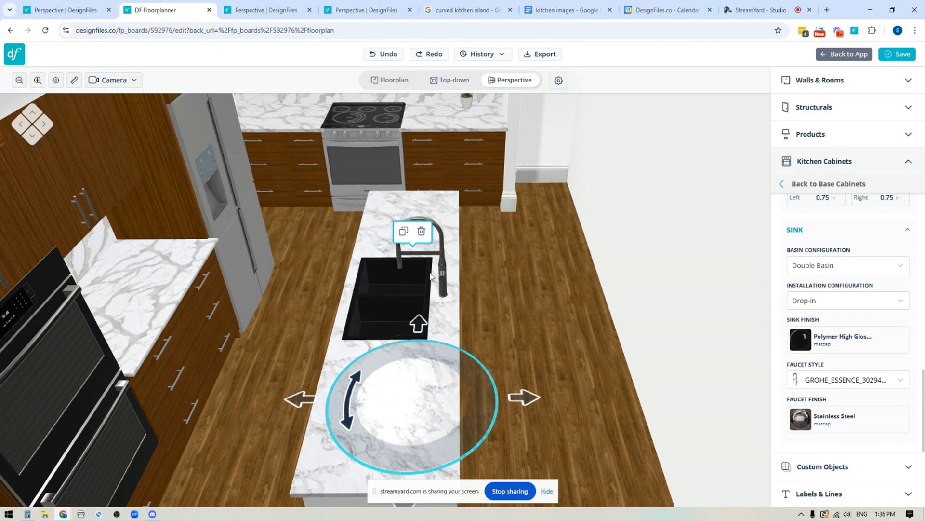
click(851, 343)
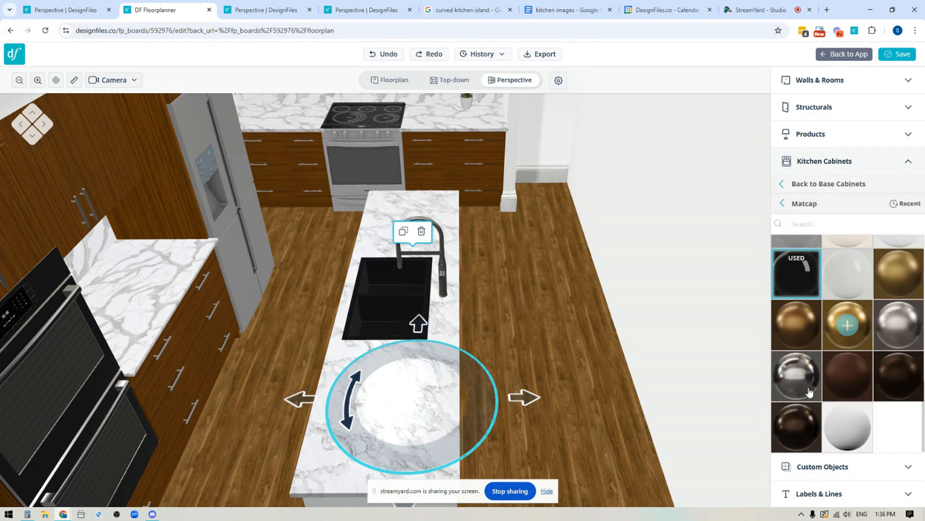
click(848, 320)
- Browse the available faucet styles for the island sink without changing the current one
drag(587, 433, 584, 409)
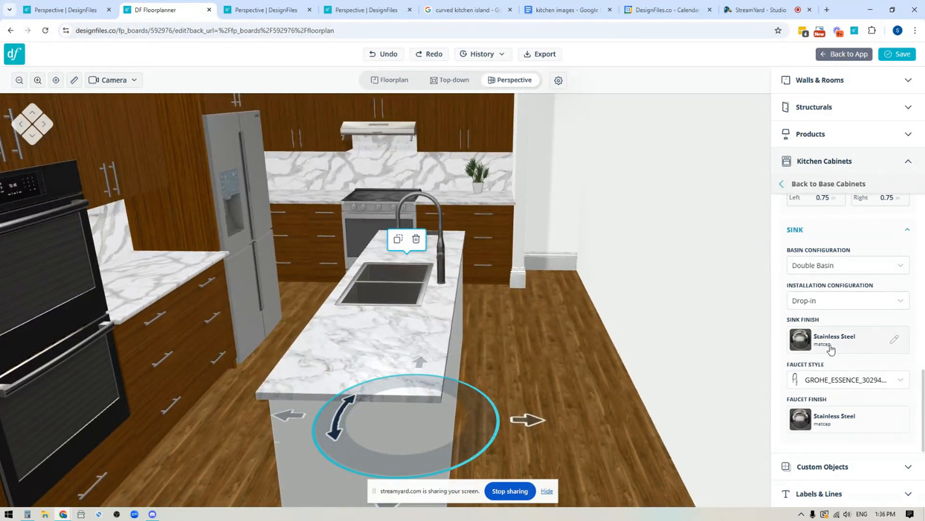
click(856, 383)
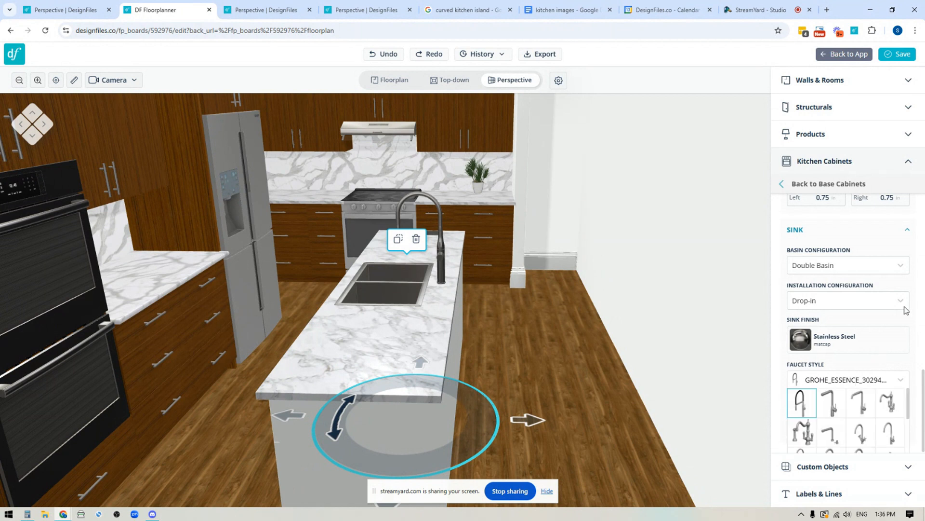
scroll(848, 414, up, 2)
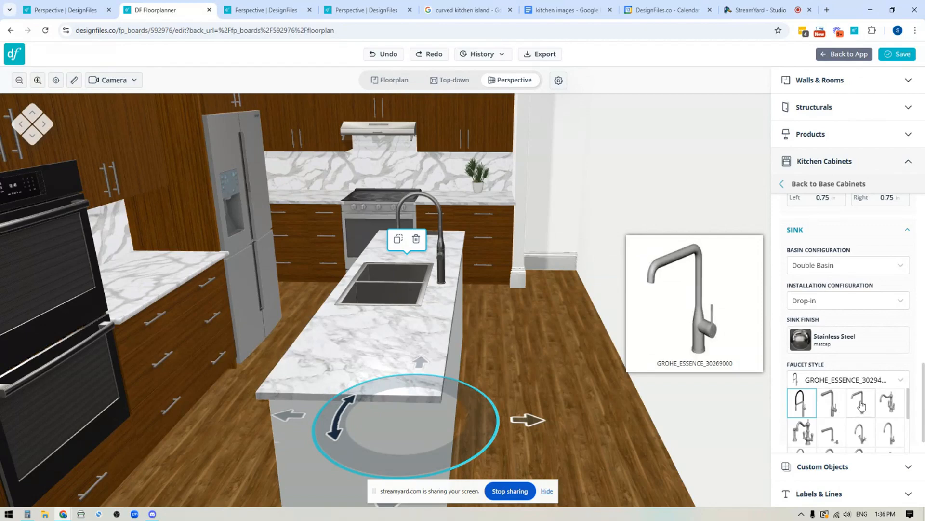
scroll(862, 406, up, 1)
scroll(862, 407, down, 2)
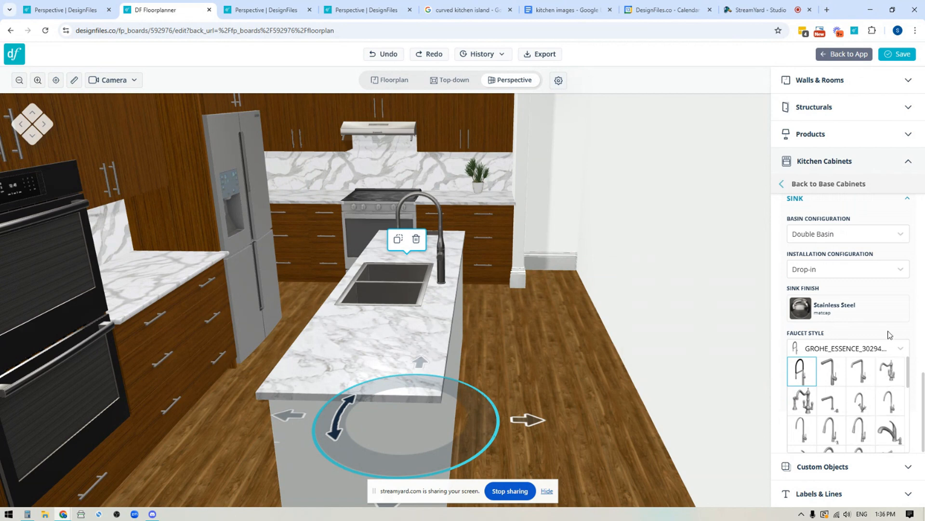
click(900, 349)
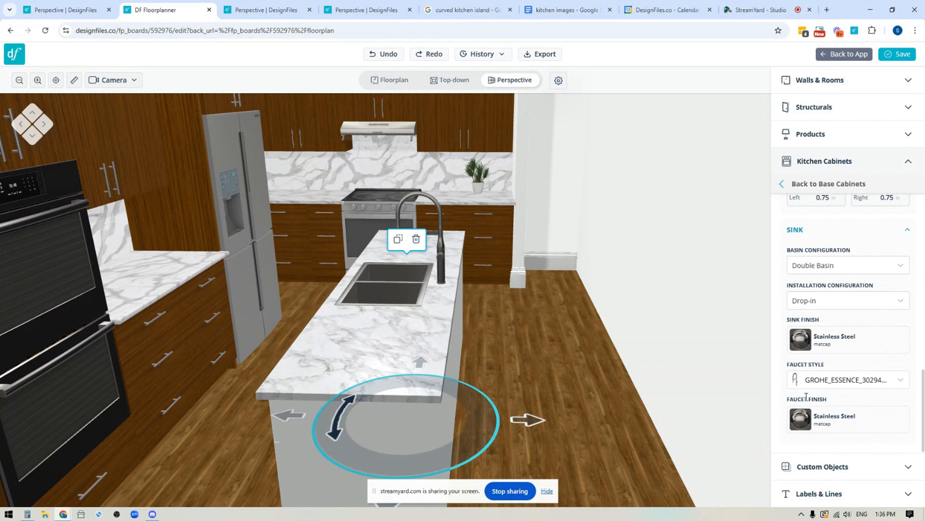
- Try the Satin Gold finish on the faucet and restore it to Stainless Steel
click(900, 421)
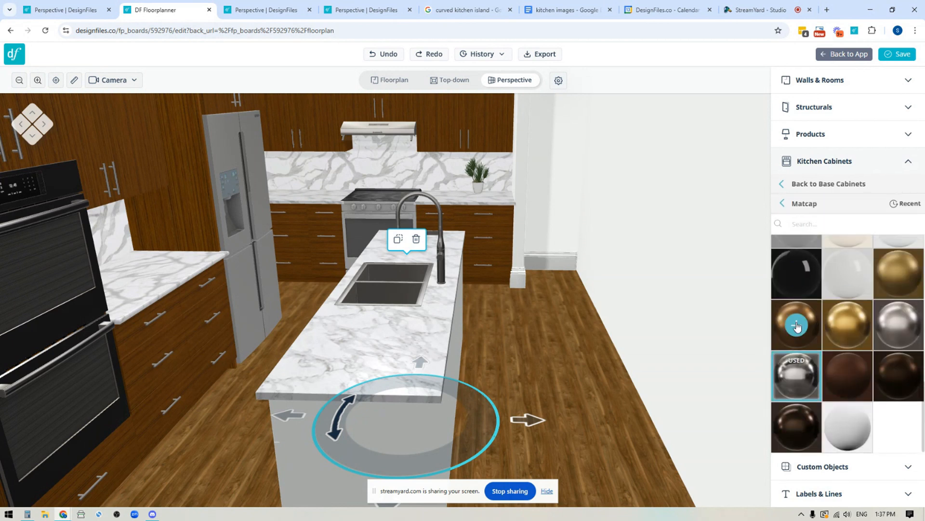
click(848, 322)
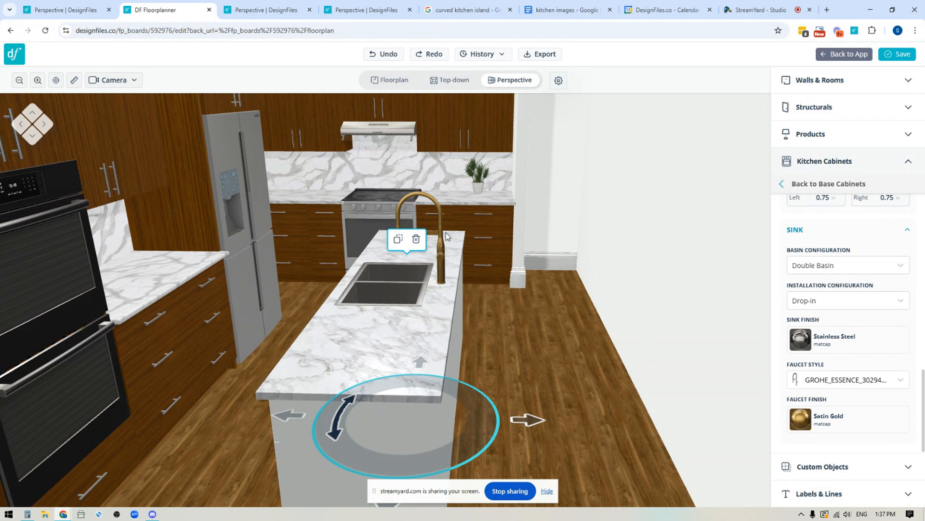
click(899, 421)
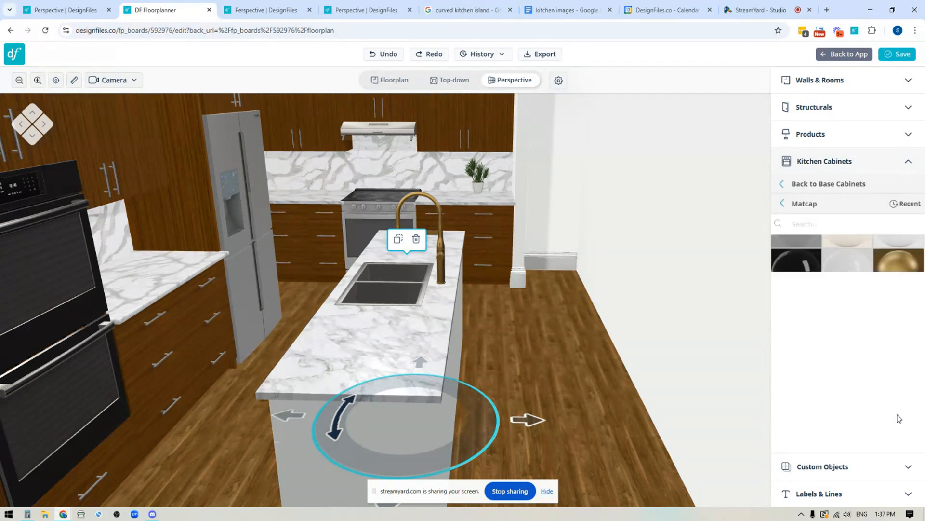
click(795, 375)
- Select all three island cabinets together and set their frame and door finish to the teak wood already used in this design
drag(580, 369, 583, 332)
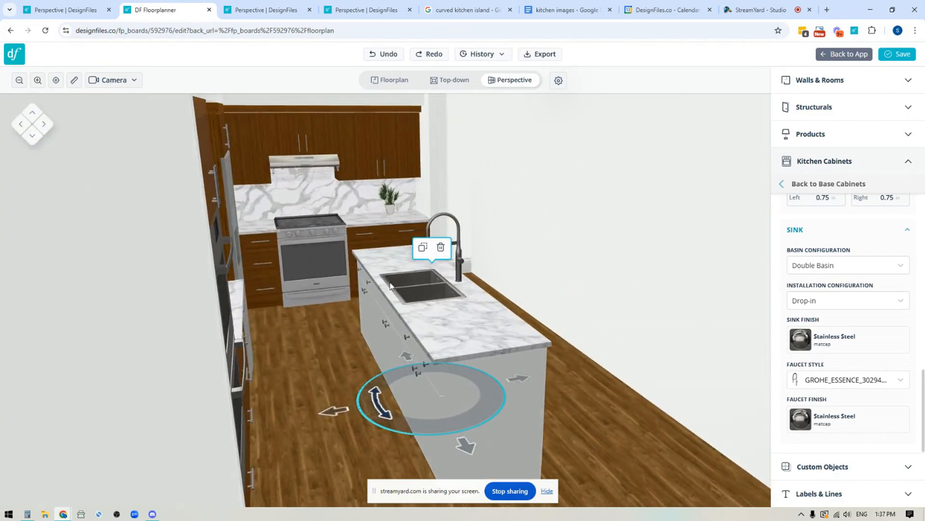
mouse_move(624, 413)
mouse_down()
mouse_move(609, 411)
mouse_move(623, 423)
mouse_up()
click(378, 256)
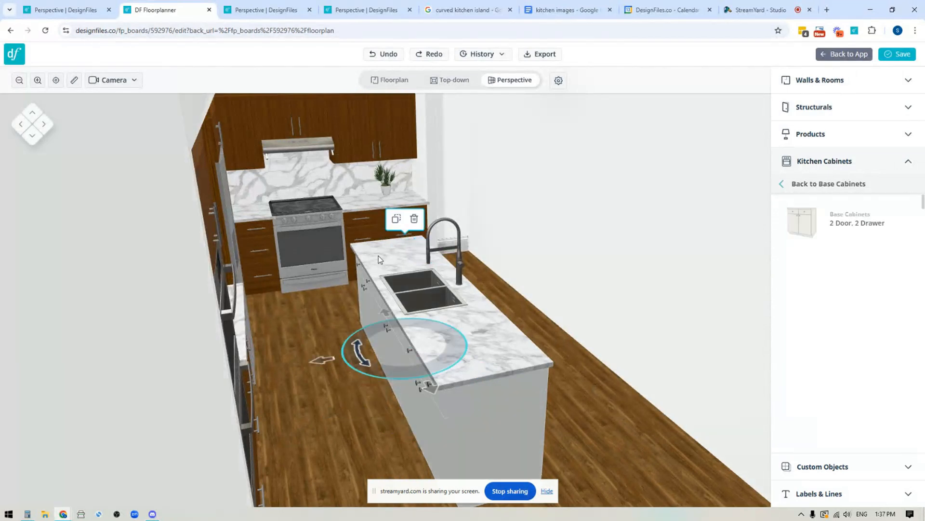
click(428, 293)
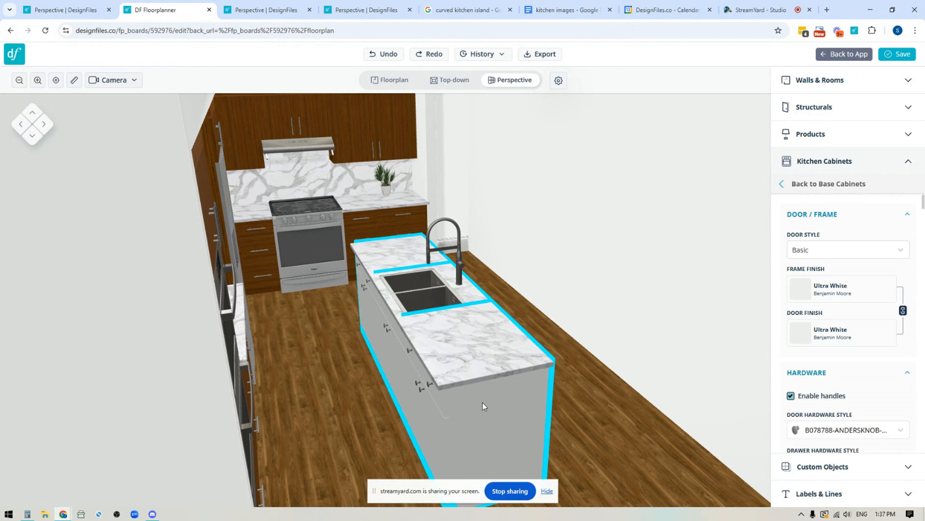
drag(566, 398, 600, 410)
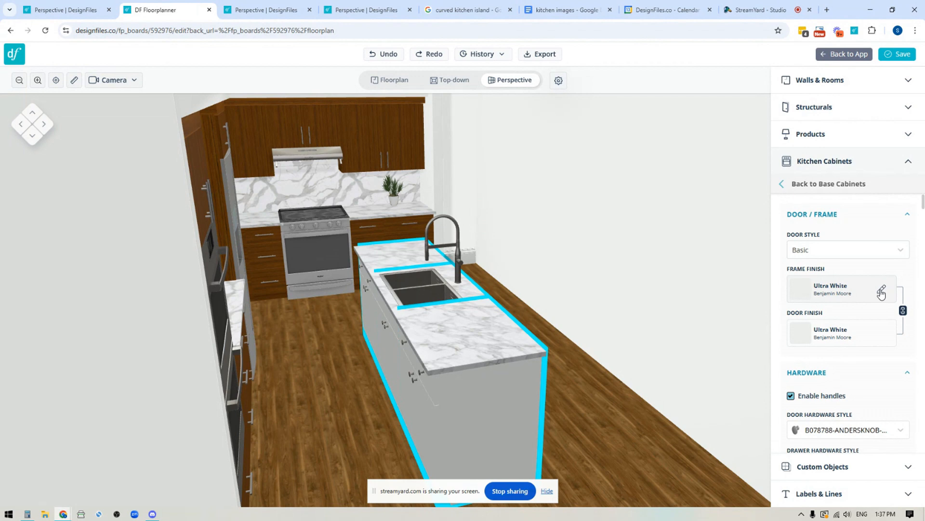
click(882, 292)
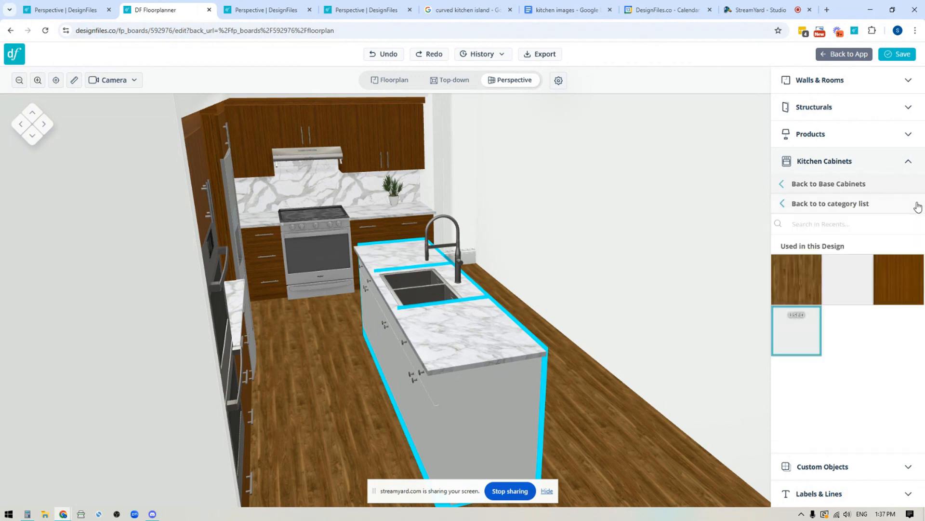
click(899, 278)
- Set the door hardware style of the selected island cabinets to the B074875 contemporary pull
drag(621, 418, 629, 397)
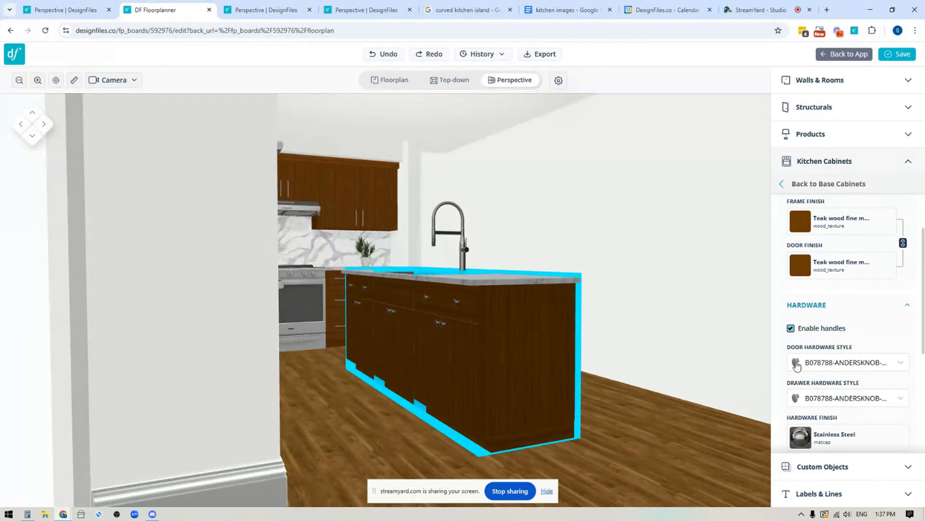
click(841, 362)
scroll(865, 372, down, 5)
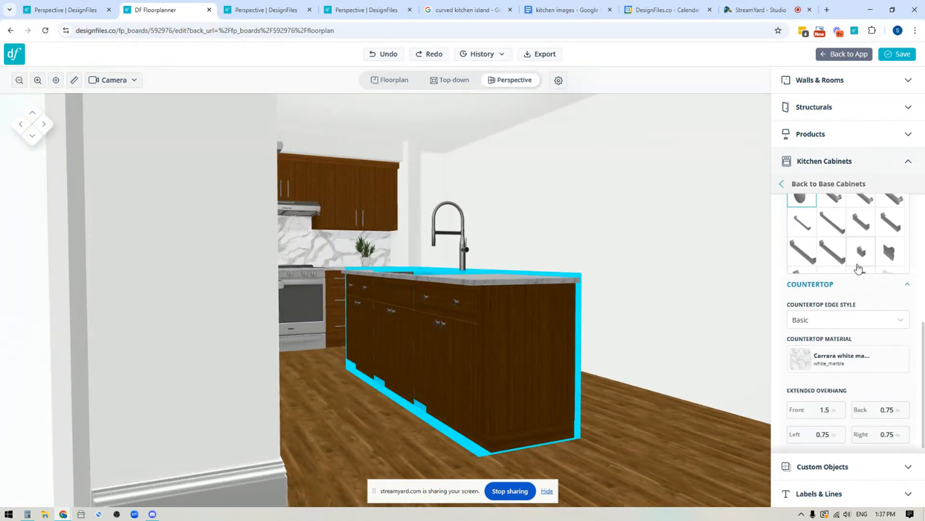
mouse_move(859, 271)
scroll(859, 271, down, 3)
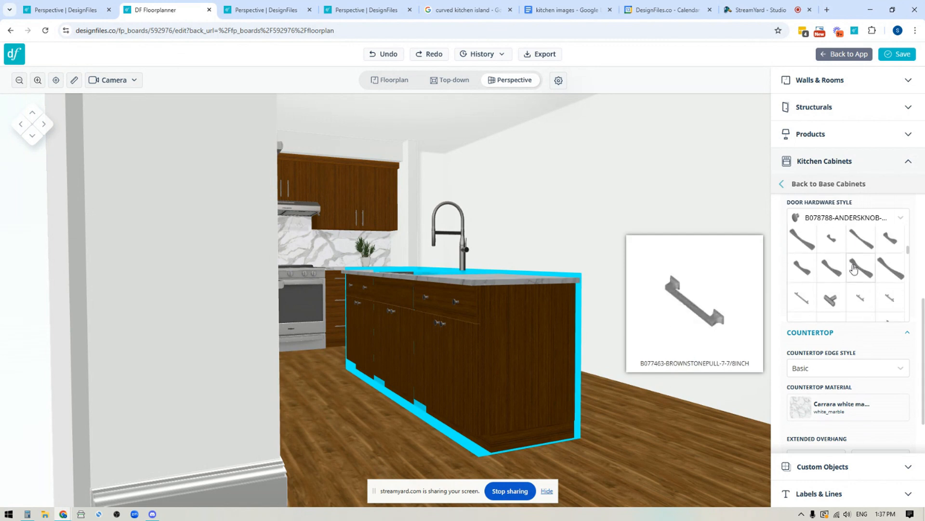
click(802, 278)
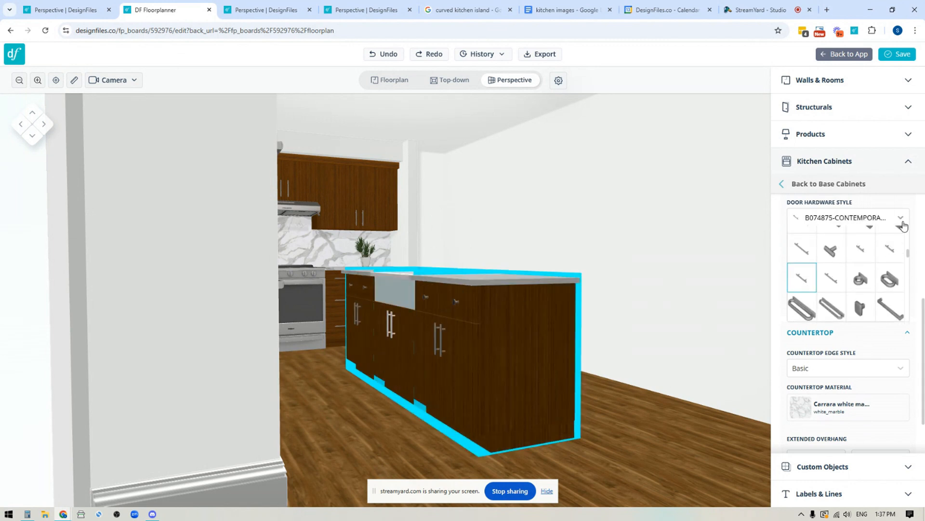
- Set the drawer hardware style of the selected island cabinets to the matching B074875 contemporary pull
click(900, 218)
click(863, 255)
scroll(843, 314, down, 5)
click(814, 275)
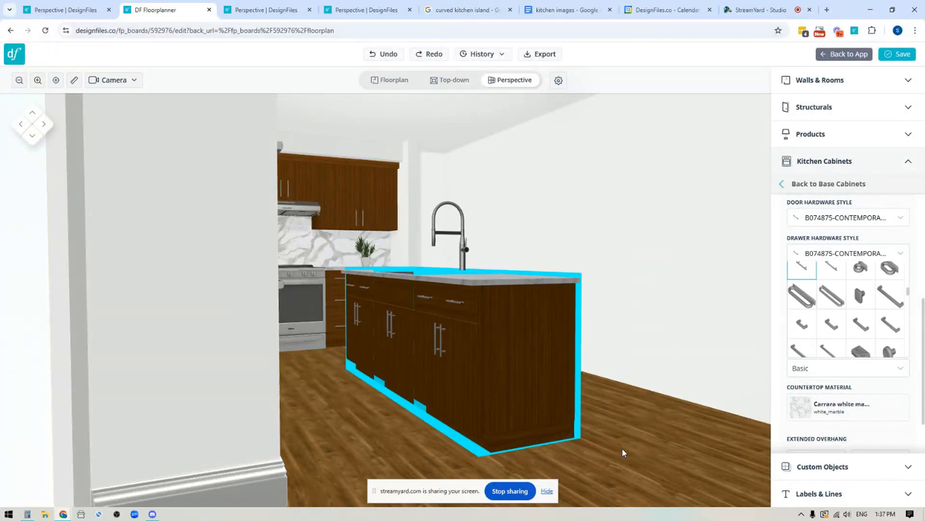
- Set the countertop material of the selected island cabinets to the Calacatta supreme white marble from the recently used materials
drag(628, 405, 597, 421)
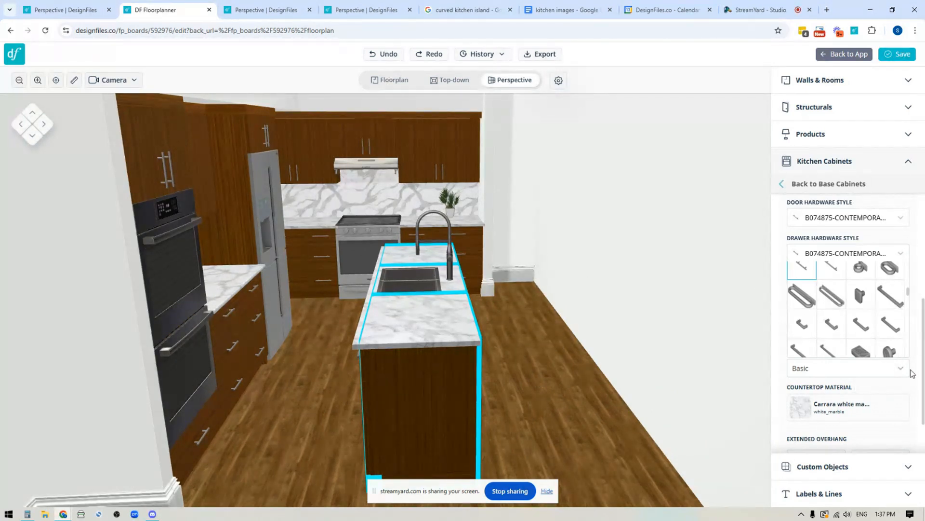
click(901, 256)
scroll(869, 374, down, 1)
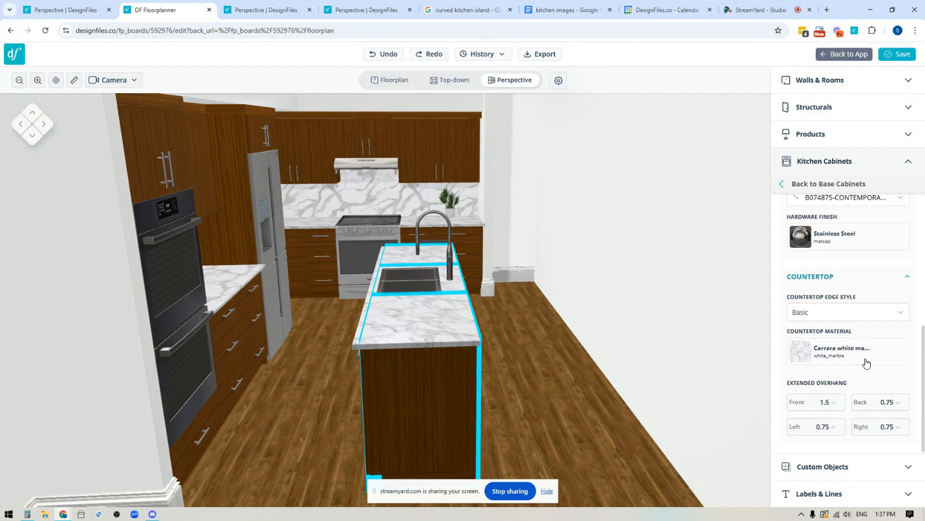
mouse_move(894, 353)
click(891, 349)
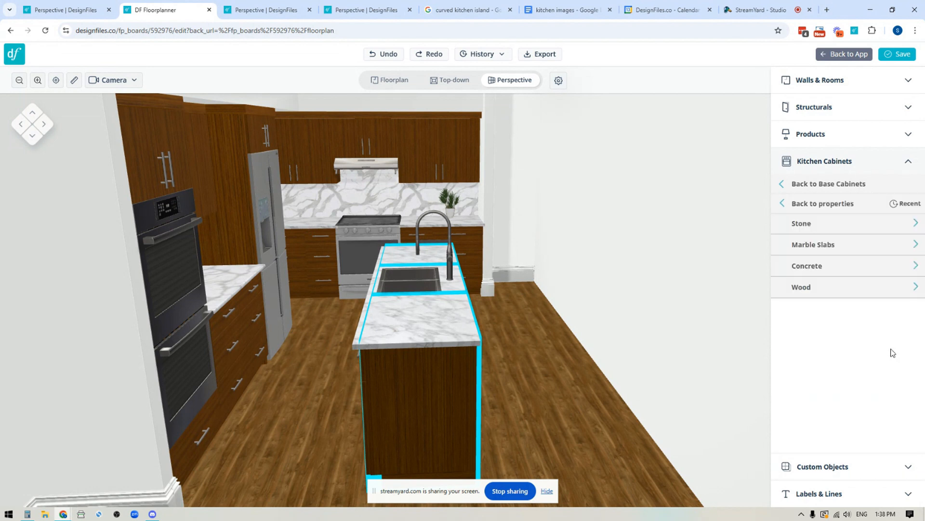
click(909, 206)
click(899, 280)
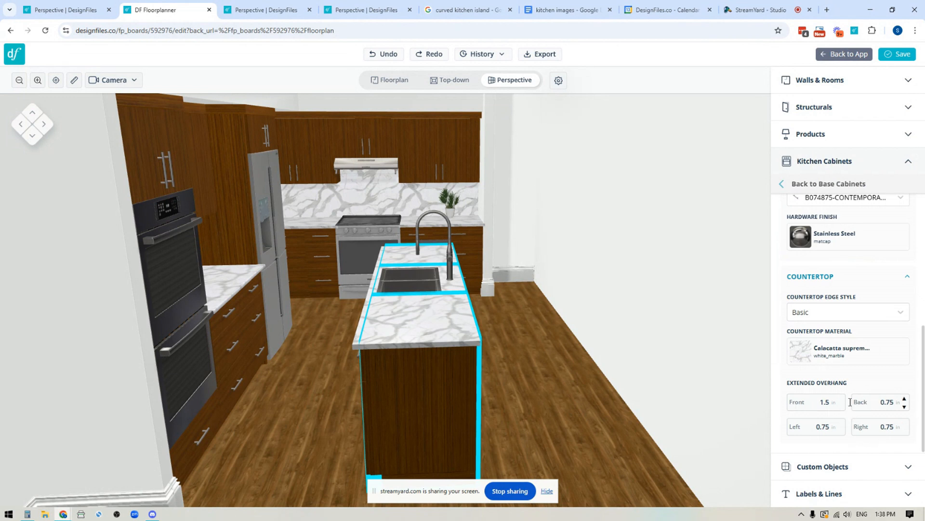
- Extend the island countertop's back overhang to 14 inches and deselect the cabinets
click(890, 402)
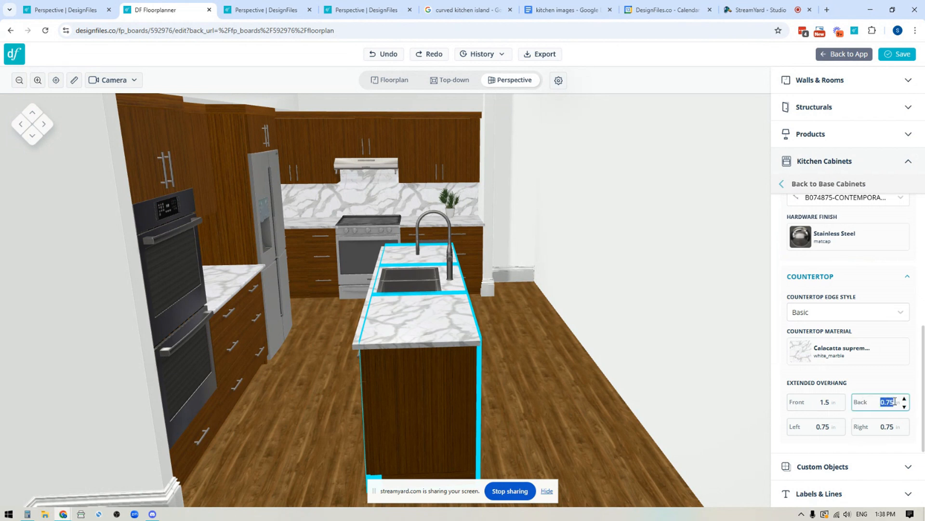
text(14)
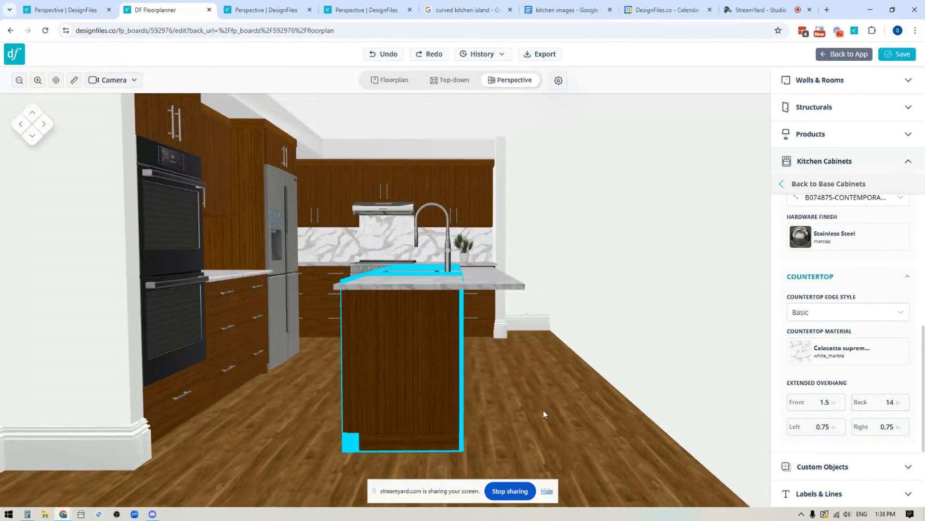
click(559, 427)
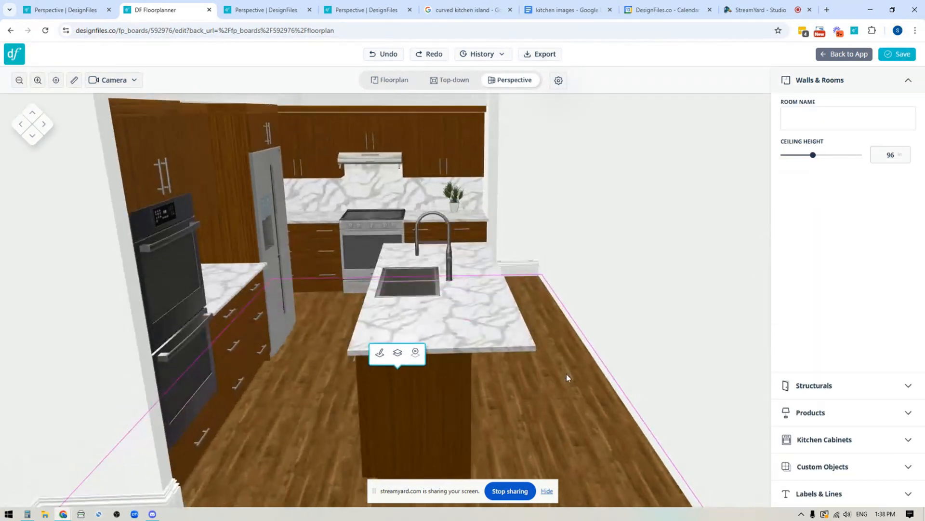
drag(568, 379, 450, 374)
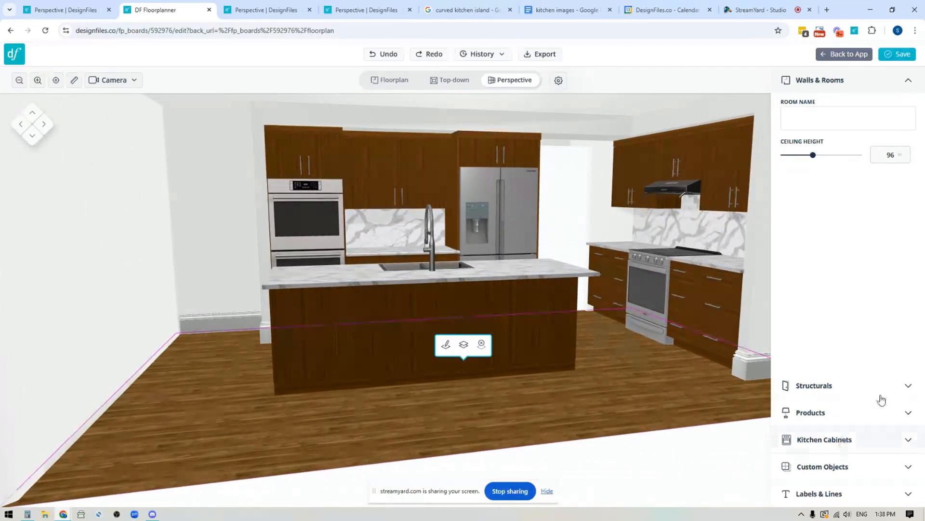
- Place a custom box on the floor beside the island's range-side end and set its width to 1.5 inches
click(818, 466)
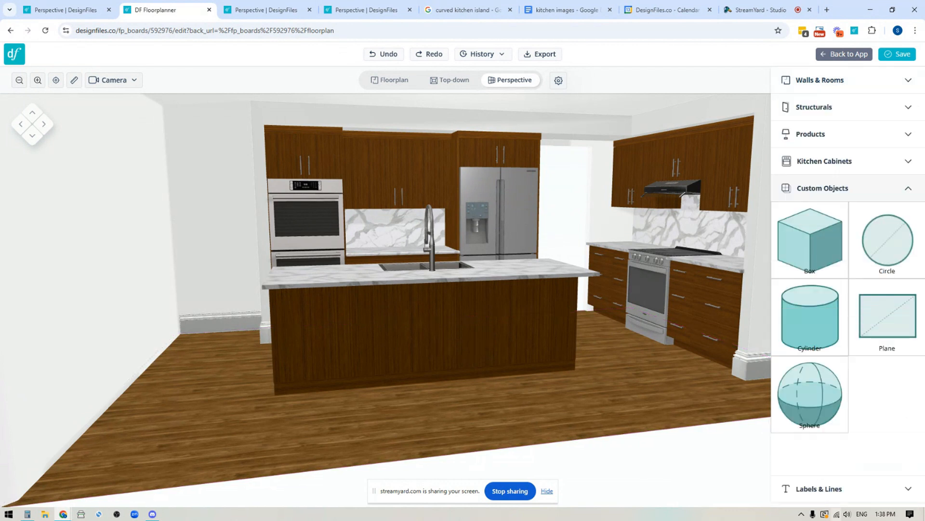
drag(811, 244, 621, 392)
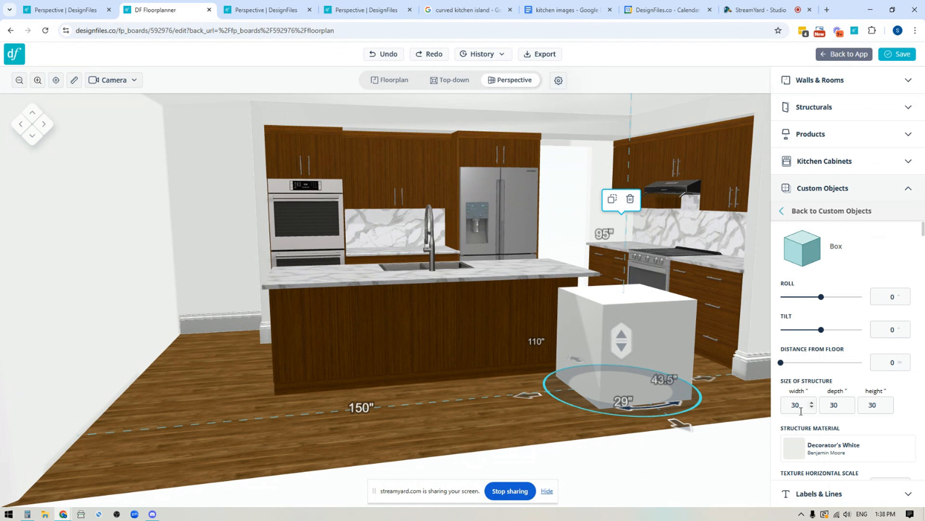
drag(422, 420, 418, 422)
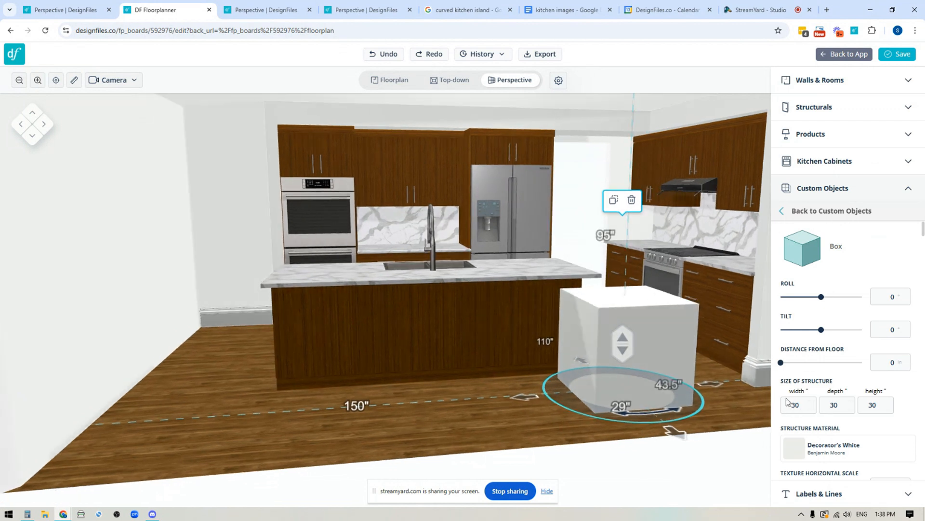
click(804, 409)
text(1.5)
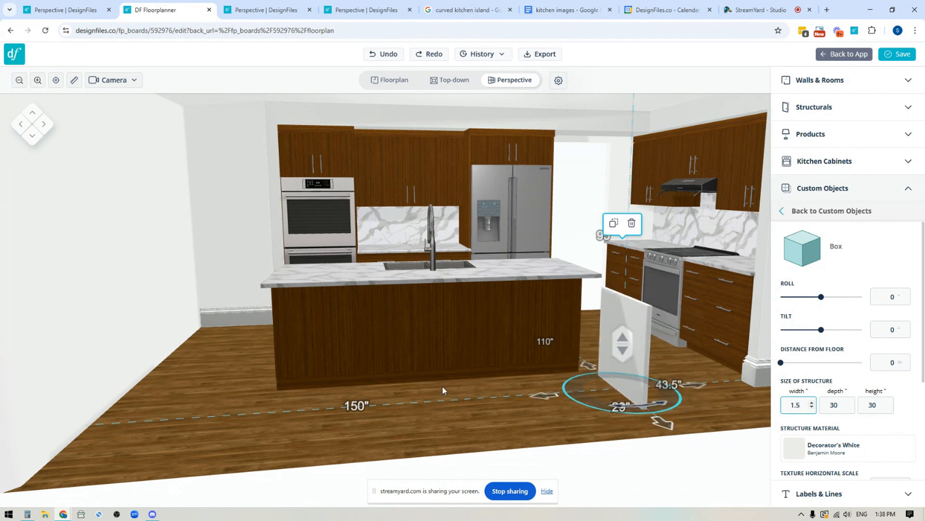
- Set the box's depth to 40.5 inches and its height to 35.75 inches
click(838, 407)
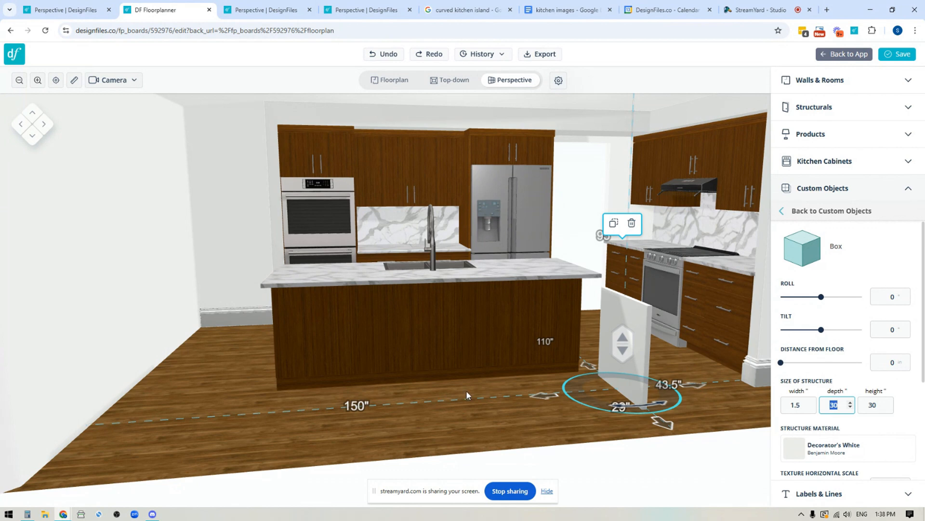
drag(276, 430, 287, 322)
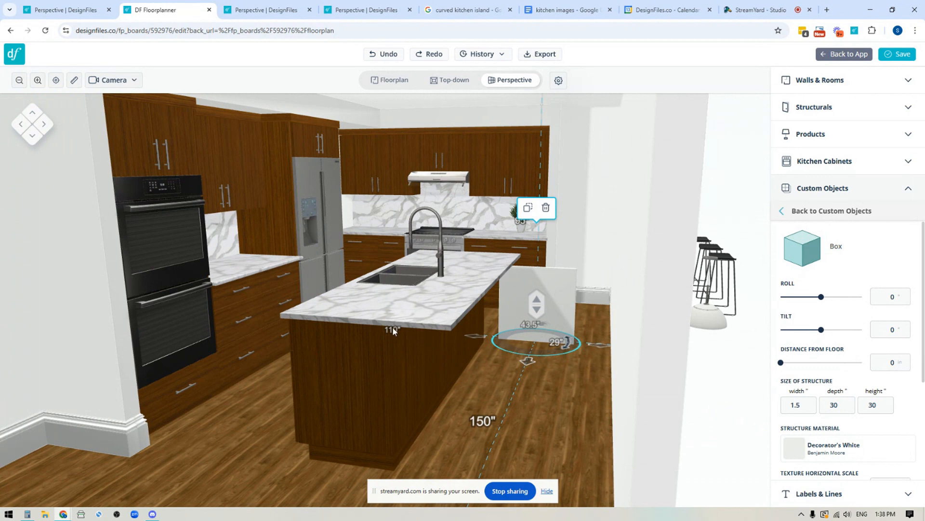
double_click(824, 406)
text(40.5)
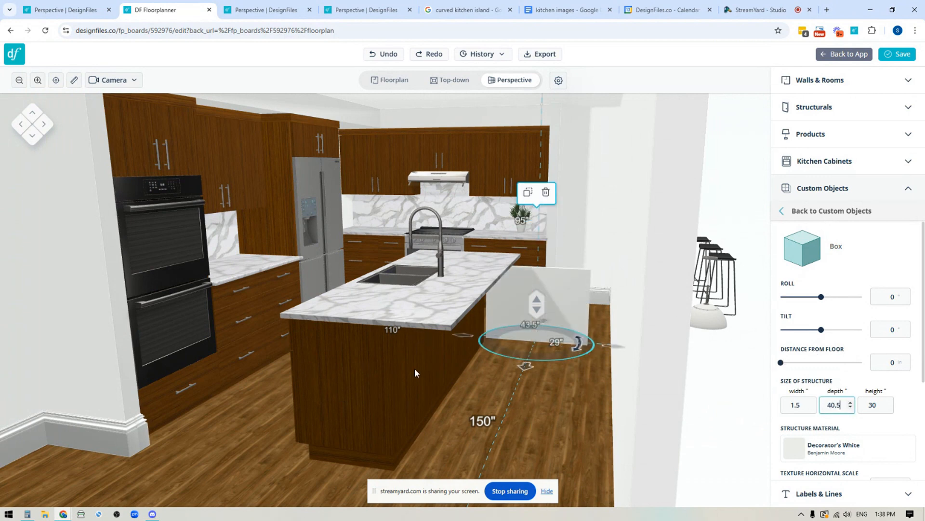
key(Return)
double_click(864, 405)
text(35.75)
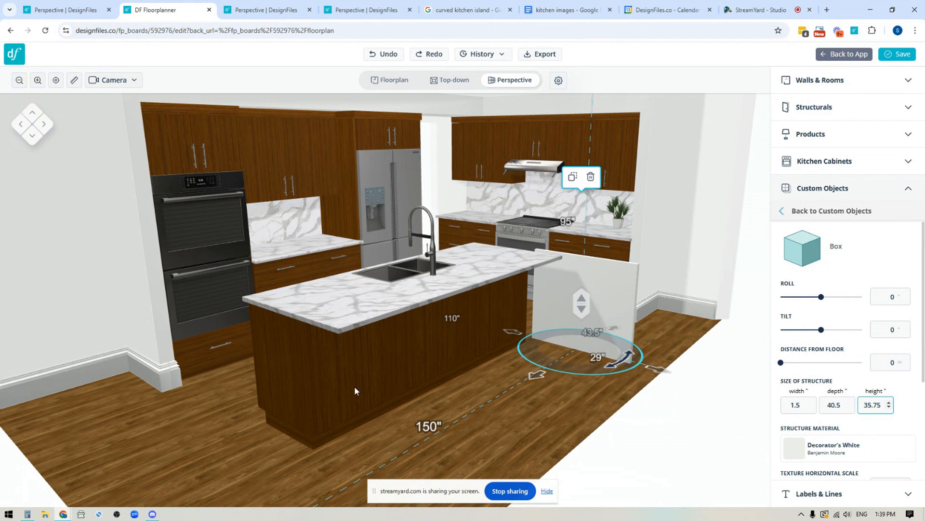
- Apply the Calacatta supreme marble already used in this design to the thin box panel
scroll(894, 425, down, 3)
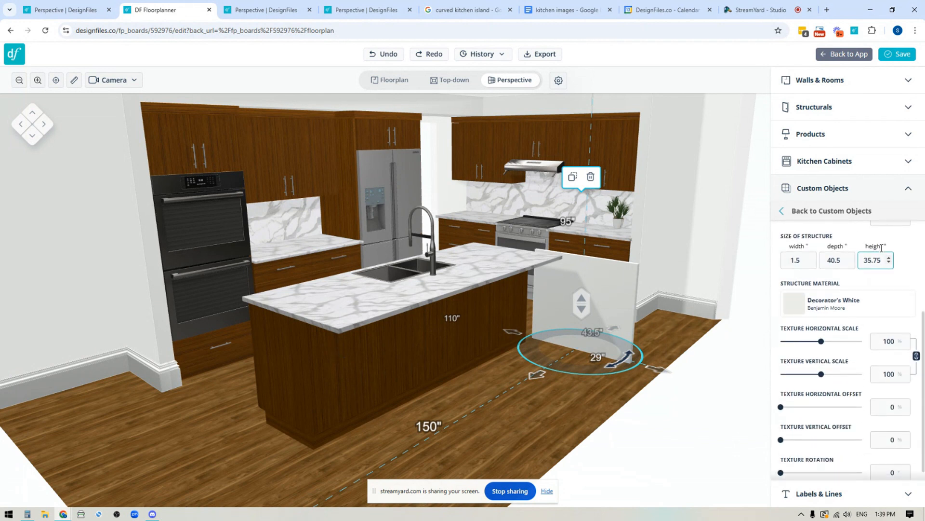
click(899, 304)
click(907, 232)
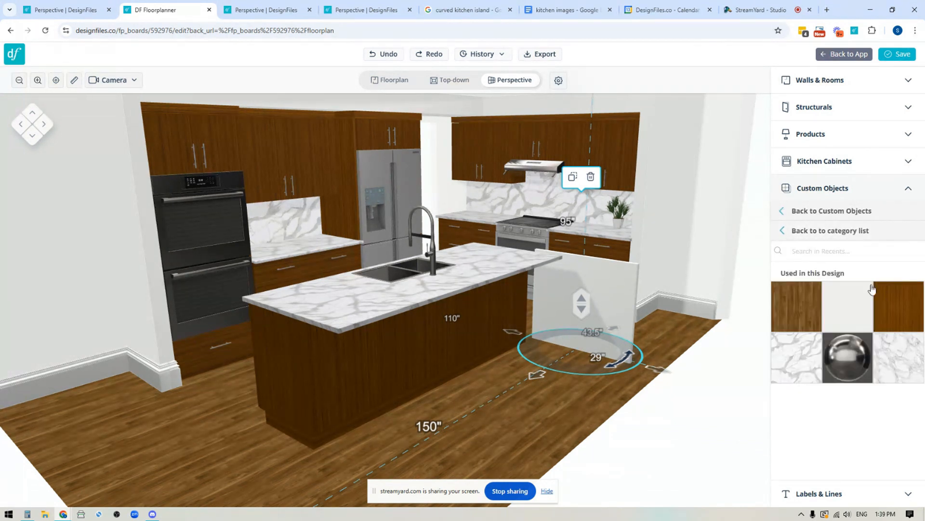
click(796, 359)
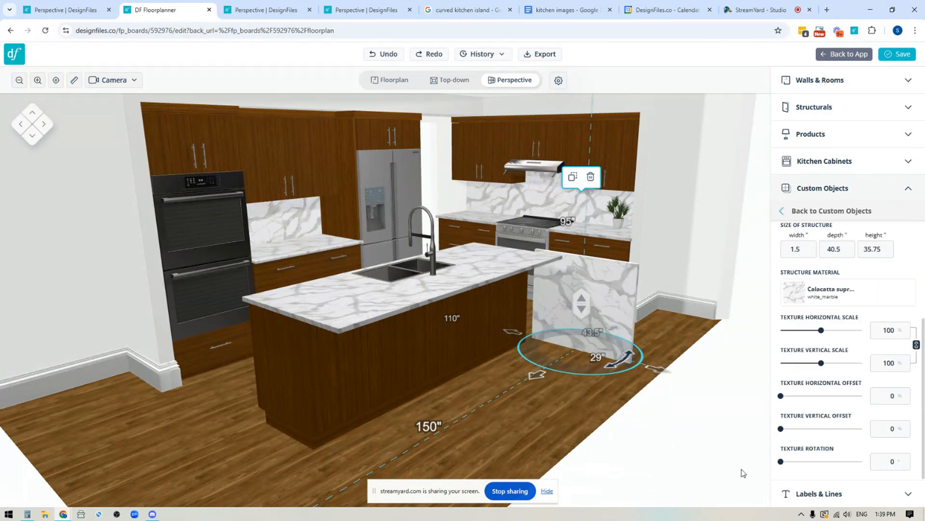
- In the floor plan, move the marble panel to the island end farthest from the range and nudge it along the cabinet's side
click(390, 80)
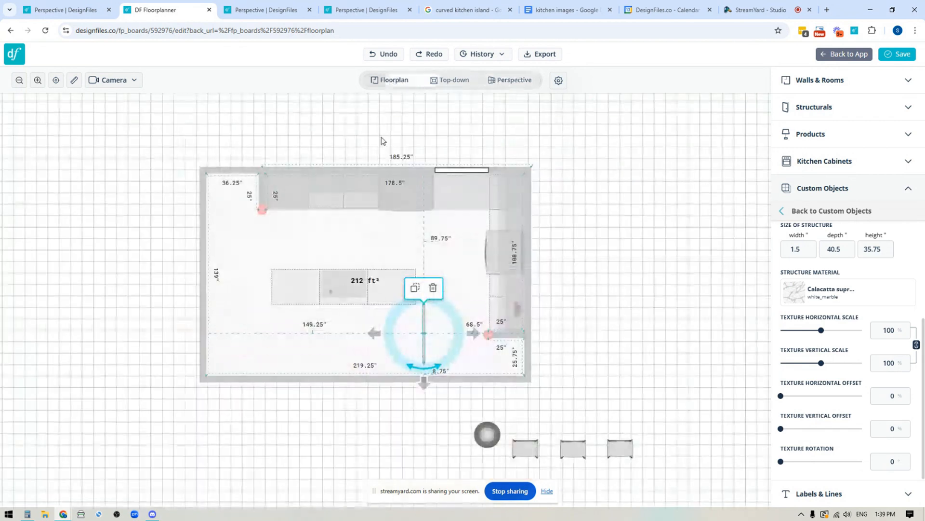
drag(424, 313, 270, 276)
scroll(321, 307, up, 3)
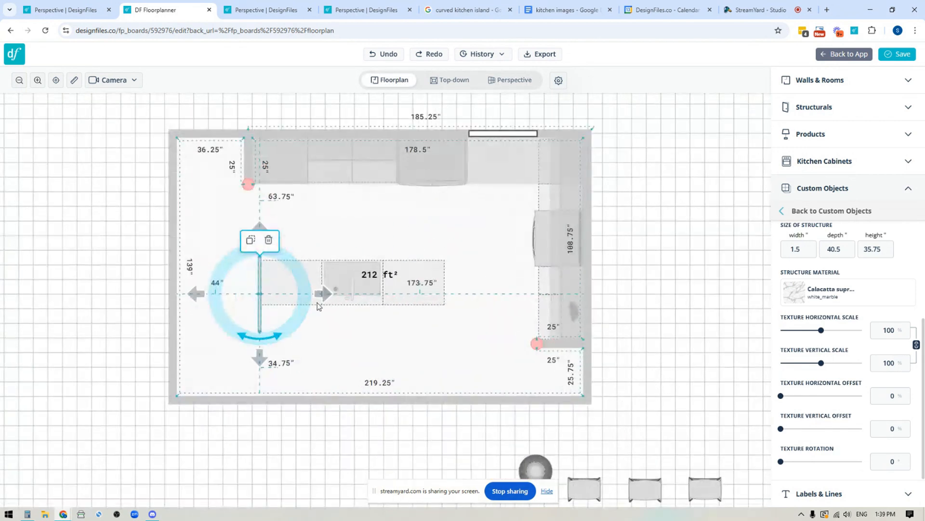
scroll(322, 307, up, 2)
drag(321, 258, 537, 329)
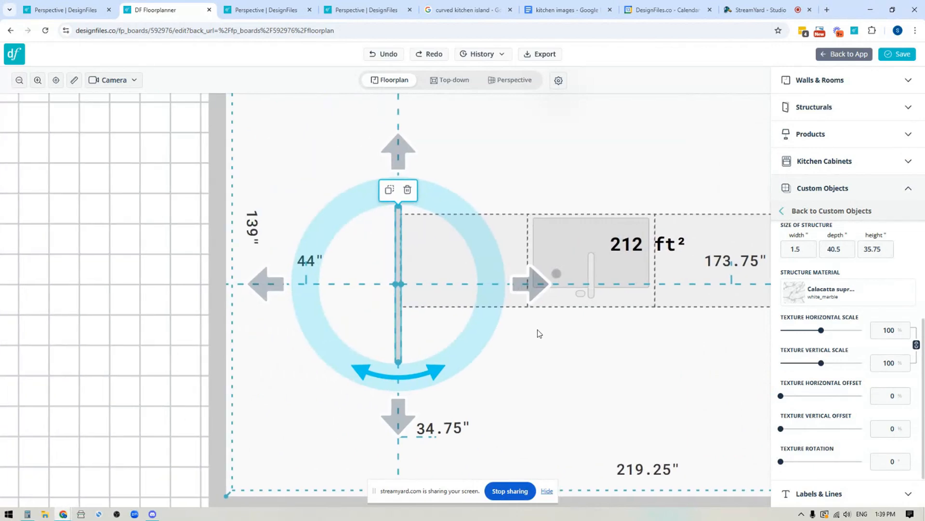
key(Down)
key(Down)
key(Left)
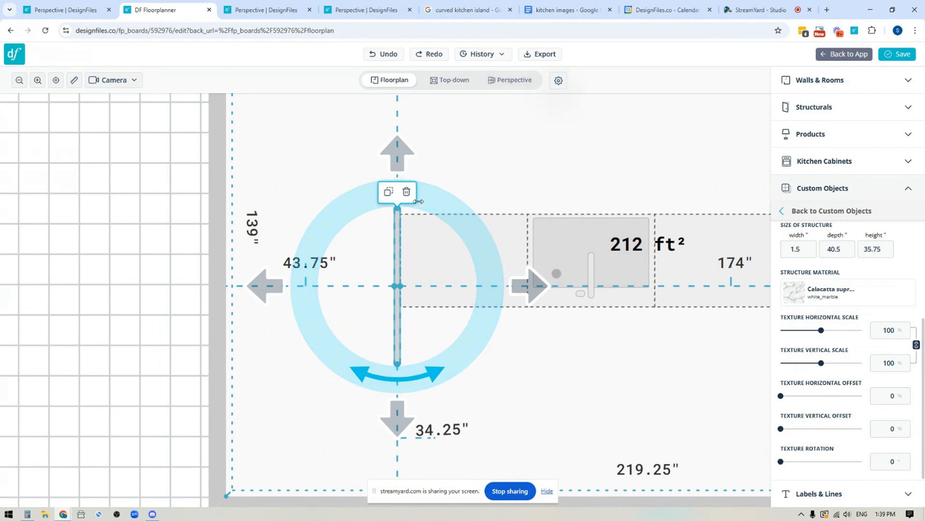
- Fine-tune the marble panel's position in the perspective view so it aligns with the countertop's edges as a waterfall side
click(514, 81)
drag(420, 376, 586, 294)
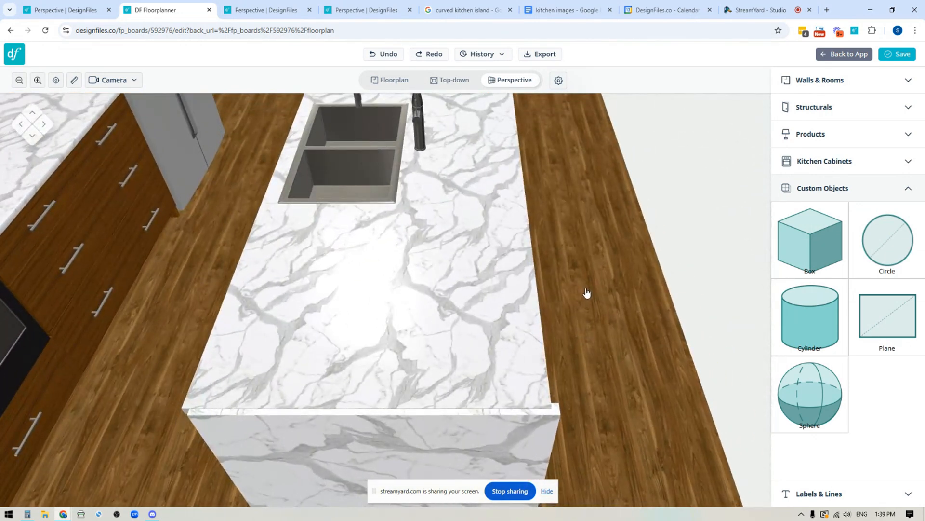
click(364, 426)
scroll(629, 322, down, 2)
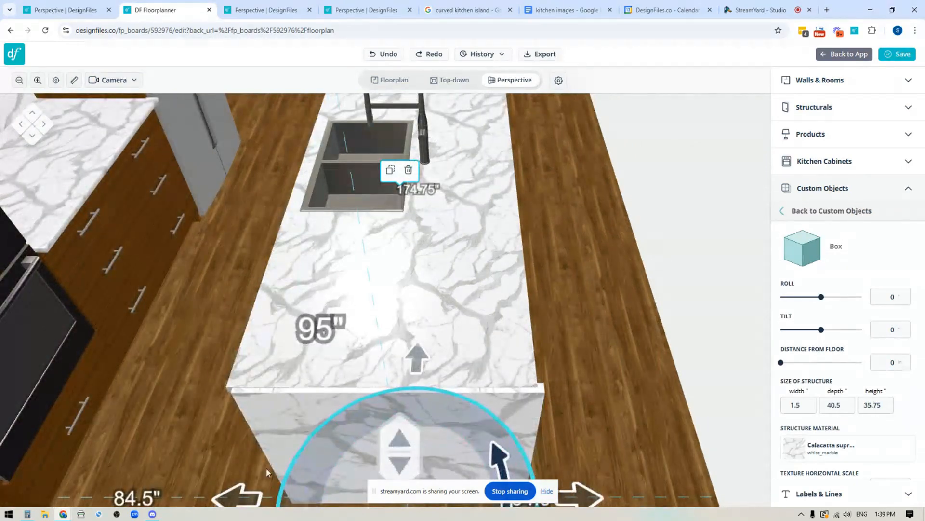
drag(241, 496, 240, 497)
drag(413, 358, 413, 358)
drag(551, 389, 627, 181)
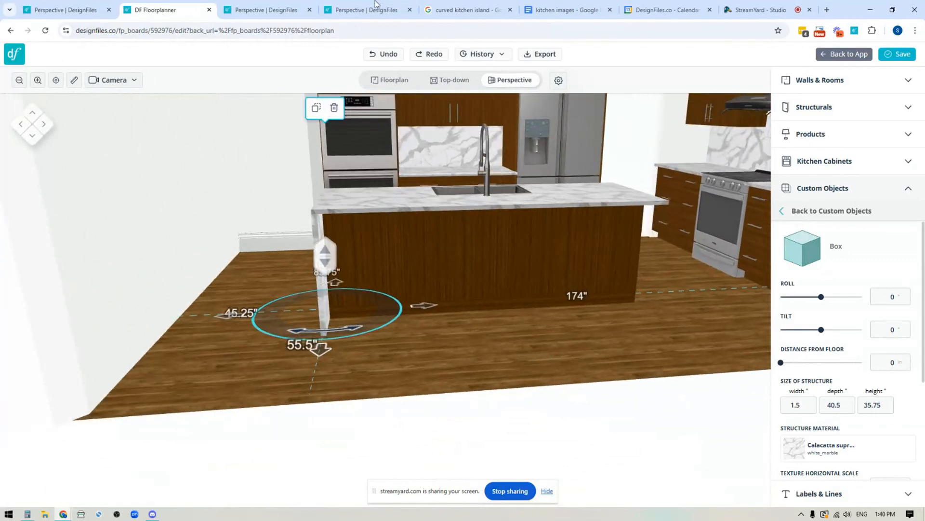
- Duplicate the waterfall panel in the floor plan and align the copy with the island's opposite end, nearest the range
click(390, 81)
scroll(314, 322, up, 5)
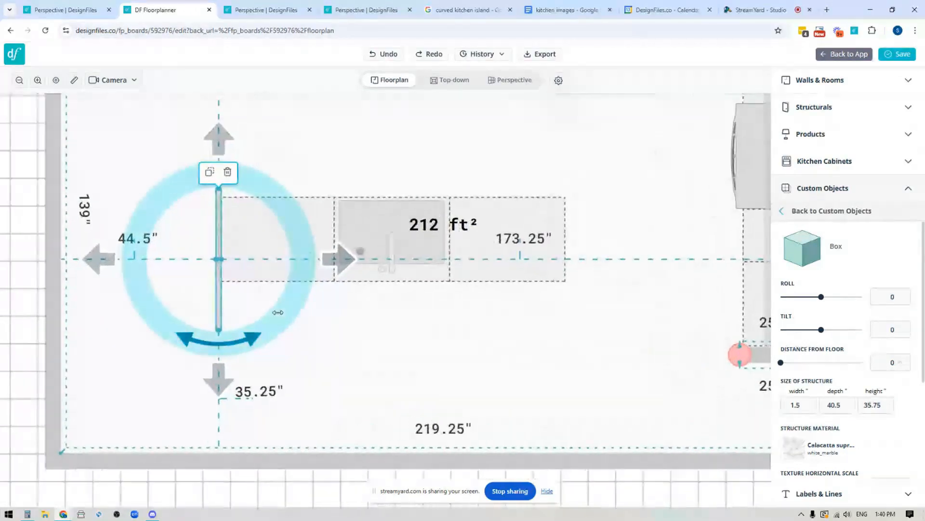
click(207, 166)
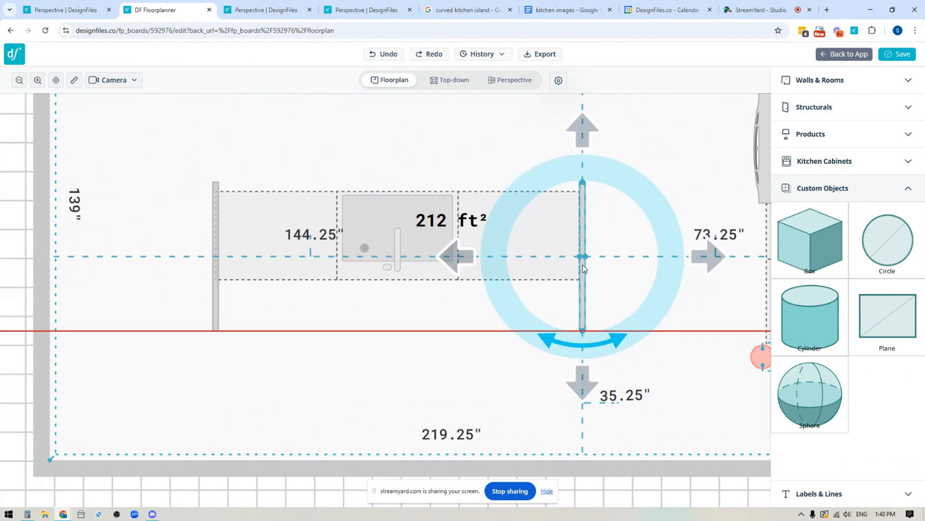
click(584, 268)
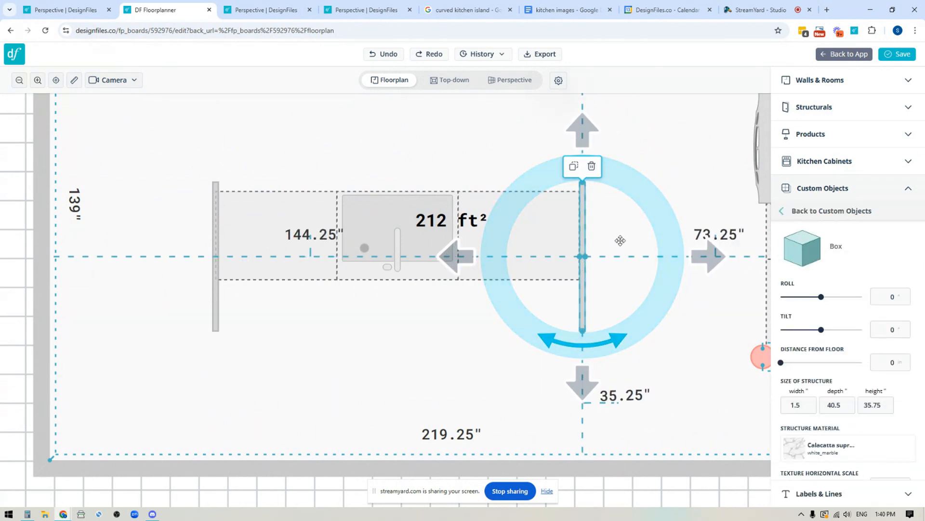
key(Left)
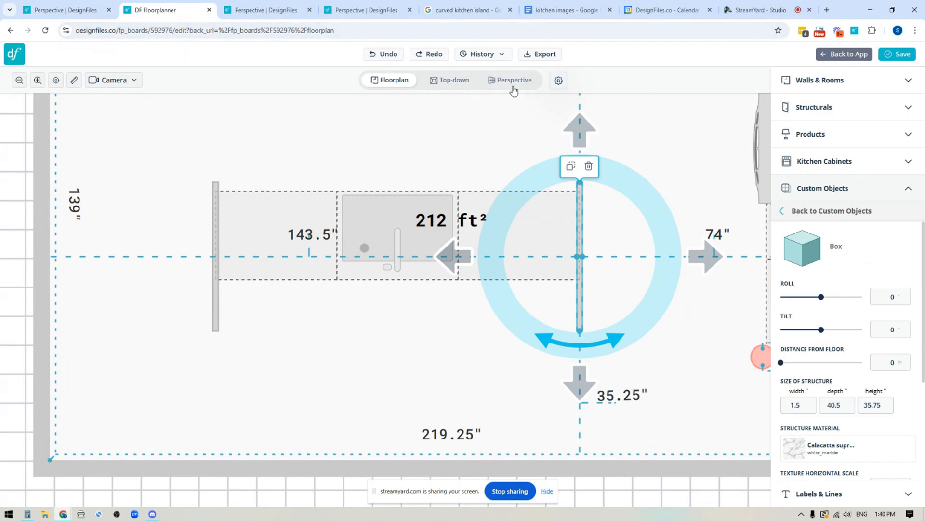
click(515, 80)
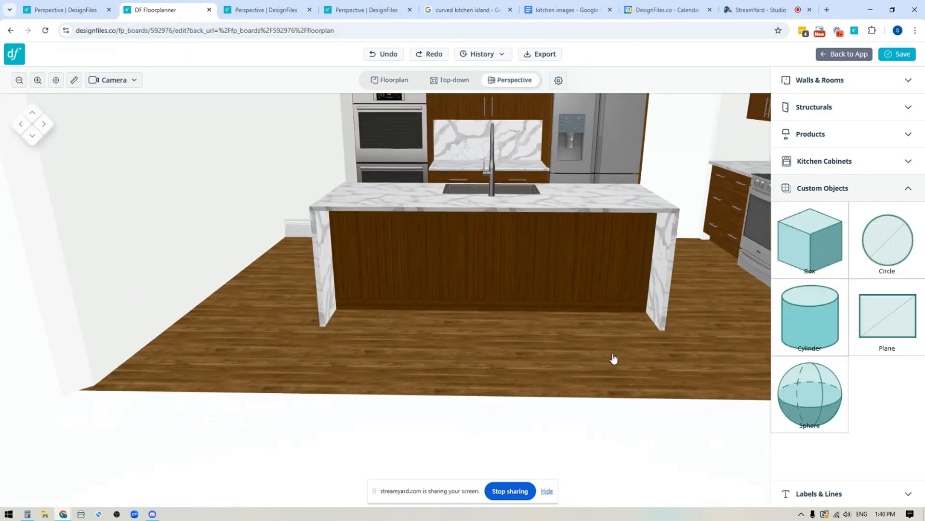
drag(577, 376, 573, 331)
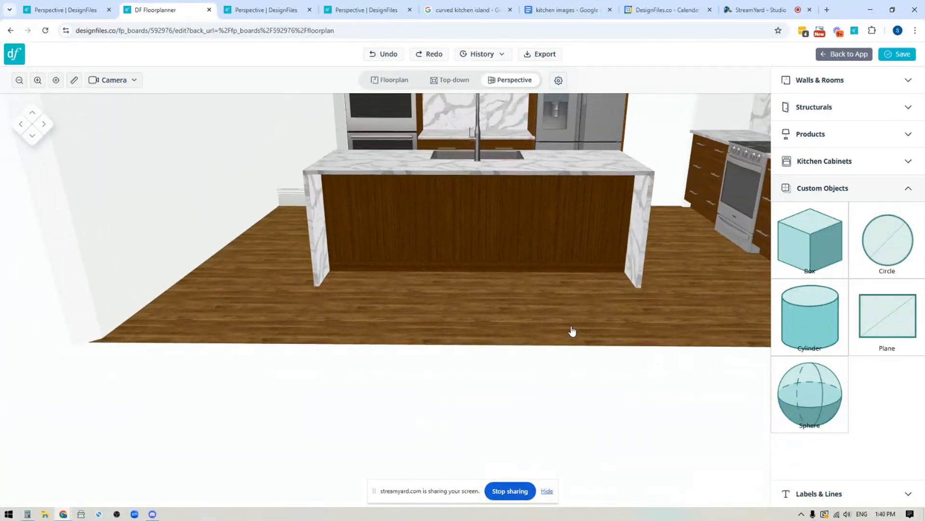
drag(366, 314, 399, 305)
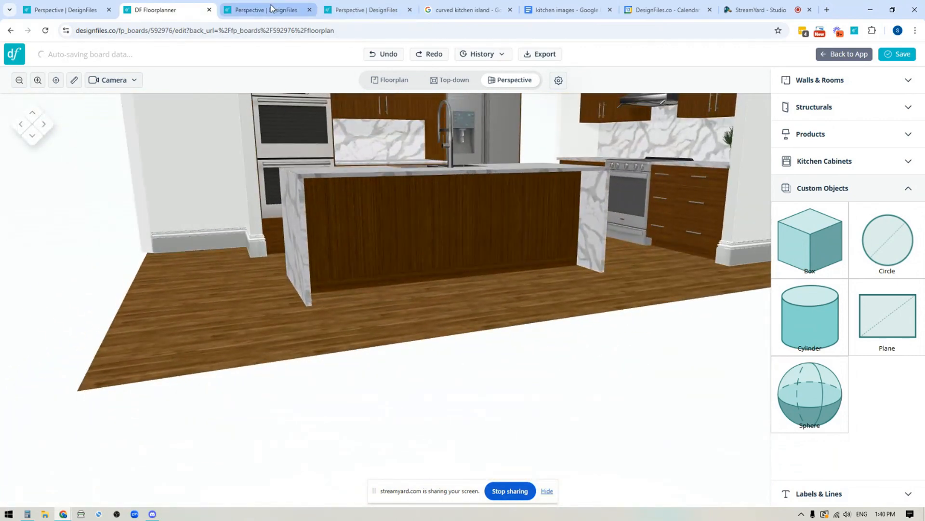
- Check the island in the reference perspective rendering, and place another custom box on the floor at the island's seating side
click(278, 9)
scroll(616, 338, down, 3)
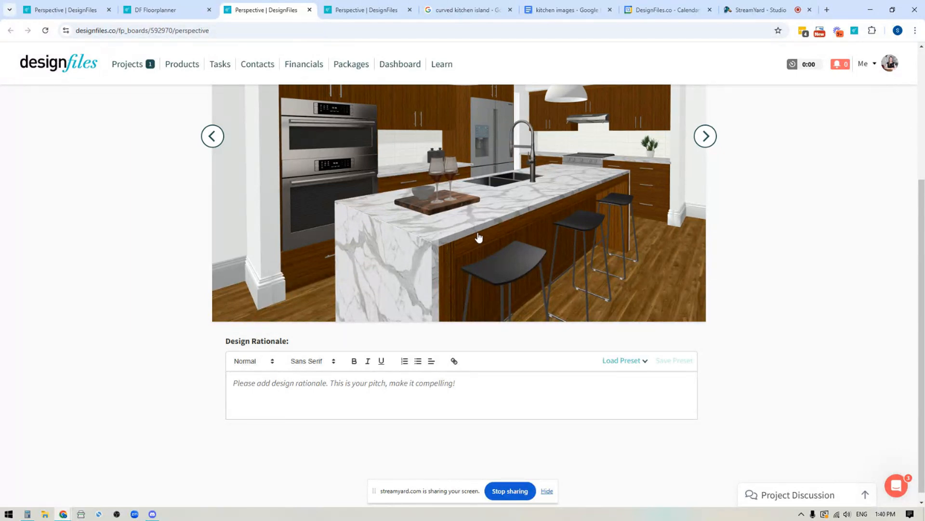
click(165, 9)
drag(411, 312, 427, 324)
drag(863, 219, 447, 311)
mouse_move(579, 351)
mouse_down()
mouse_move(583, 368)
mouse_move(570, 354)
mouse_up()
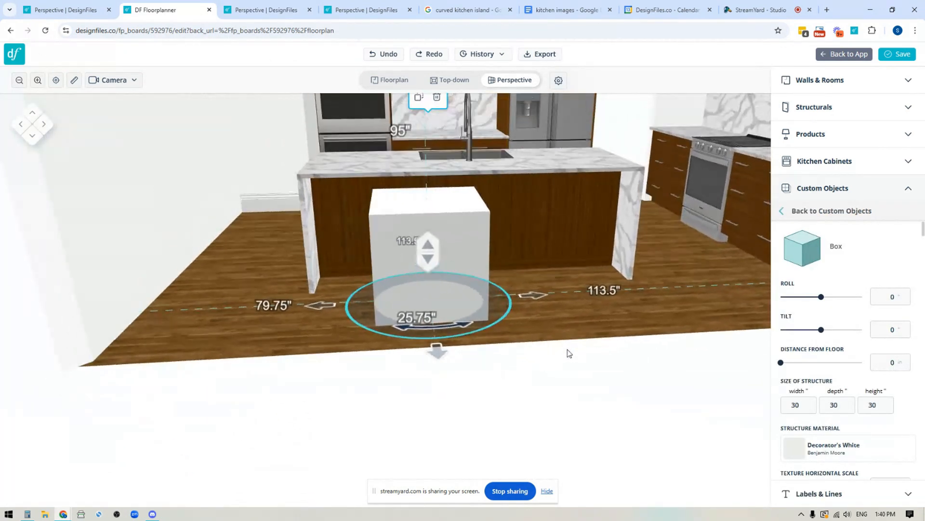
- Size the new box on the island's seating side to 3" wide, 14" deep and 34.5" high
double_click(797, 405)
text(3)
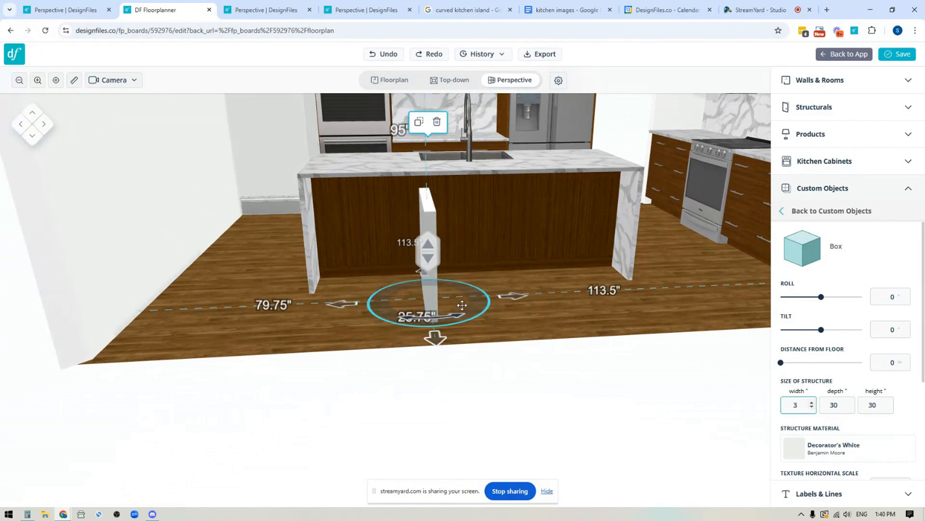
double_click(834, 405)
text(14)
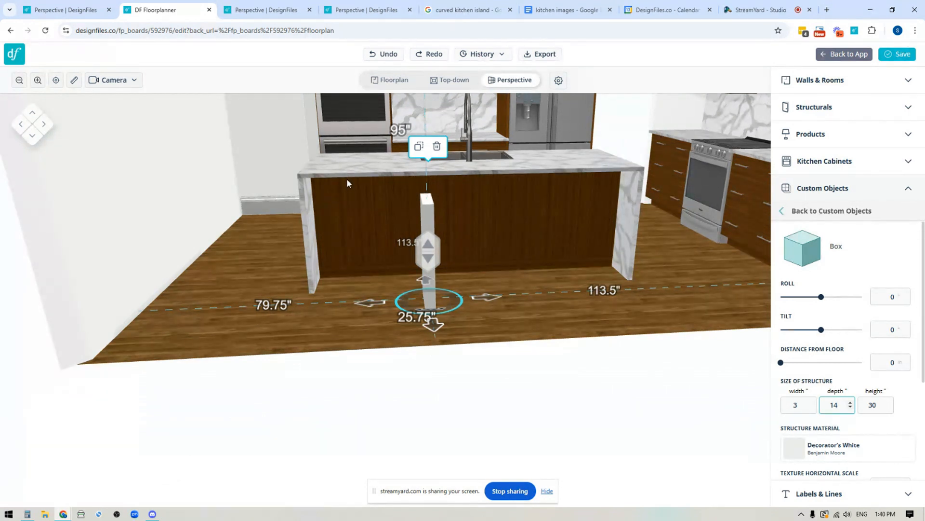
key(Tab)
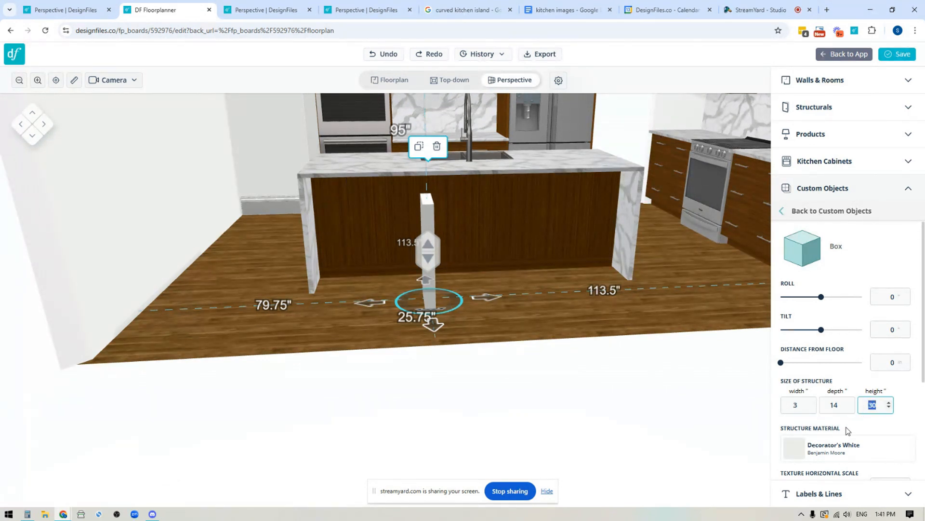
text(34.5)
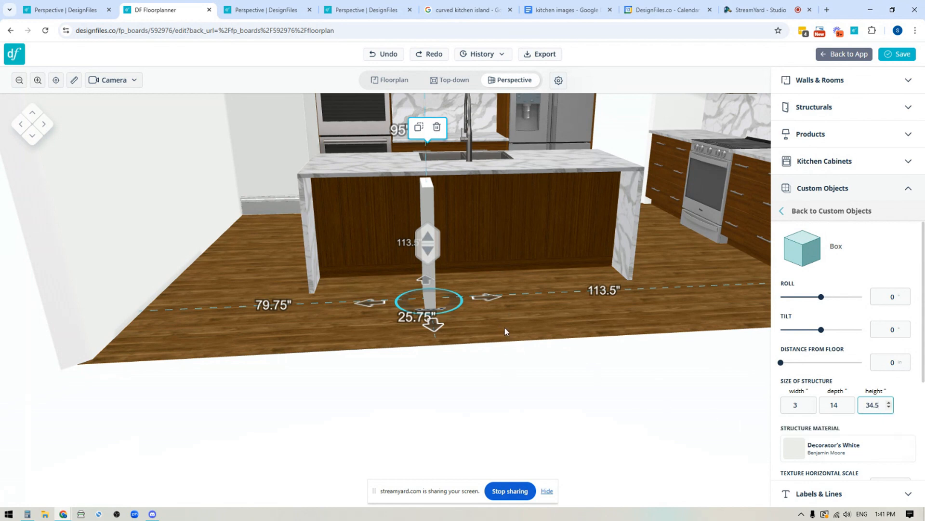
- Finish the narrow box with the teak wood material already used in this design
right_drag(501, 328, 518, 345)
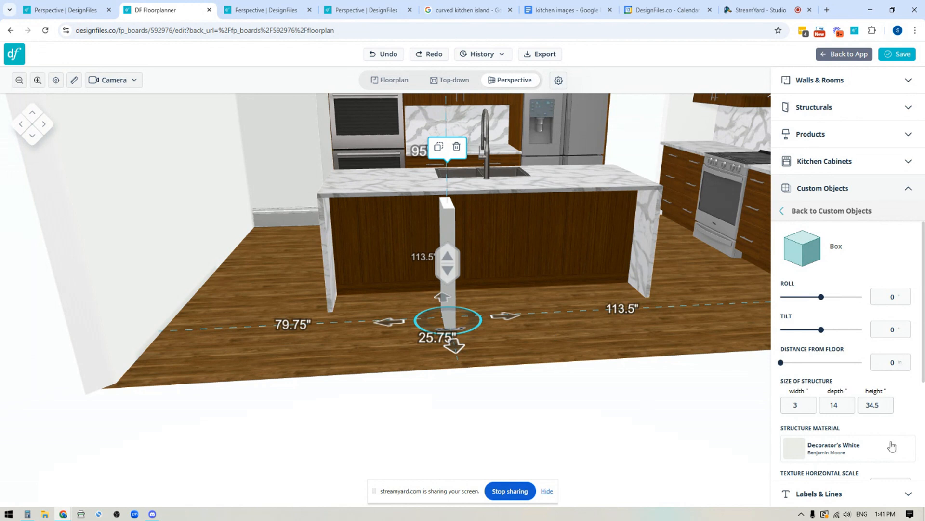
scroll(906, 414, down, 1)
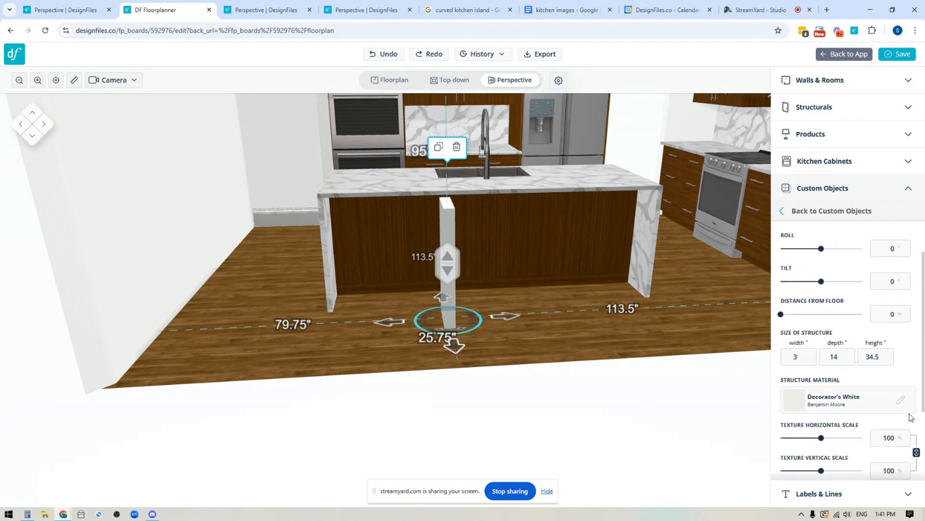
click(901, 401)
click(910, 231)
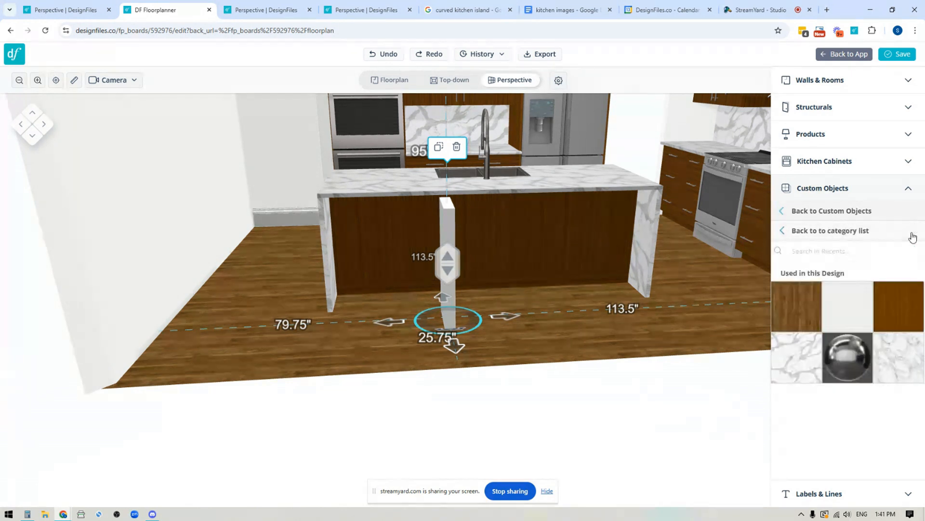
click(900, 308)
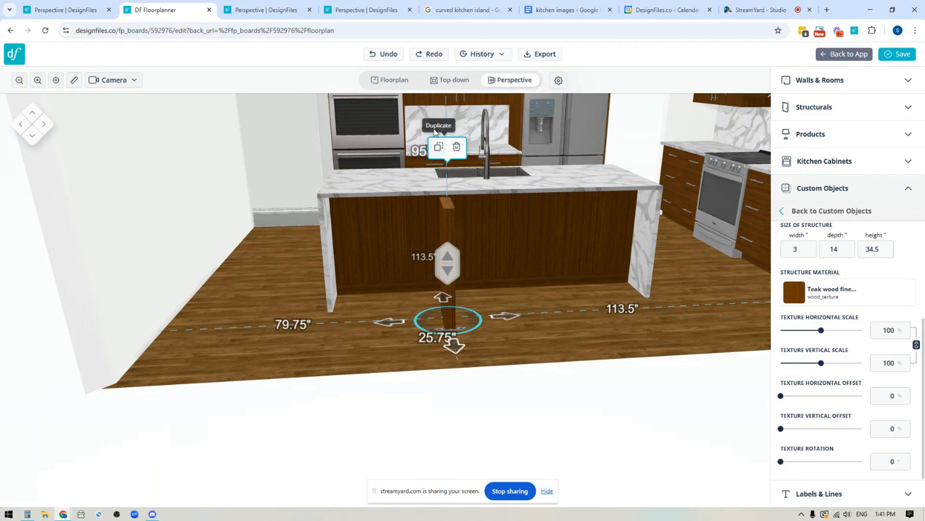
- In the floor plan, fit the wood panel inside one waterfall side under the overhang and place a duplicate inside the opposite side
click(392, 80)
scroll(322, 337, up, 5)
drag(295, 347, 523, 316)
drag(437, 327, 629, 287)
click(324, 260)
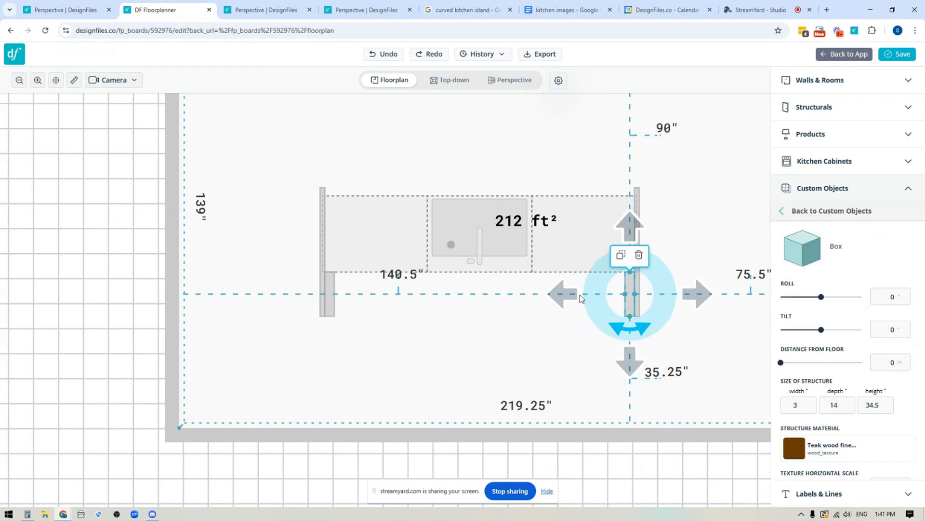
- In the perspective view, place a new custom box in front of the island and check the island's end cabinet dimensions
click(504, 82)
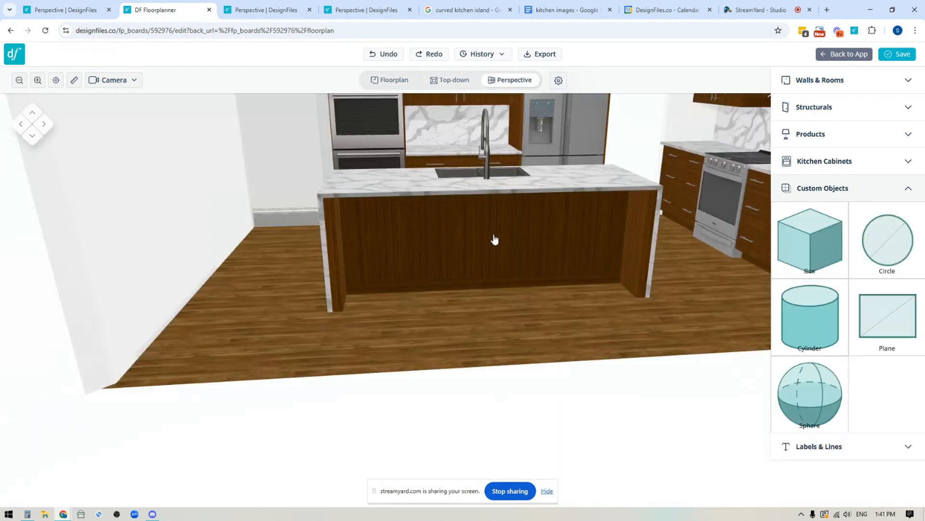
drag(457, 347, 433, 344)
drag(811, 242, 484, 337)
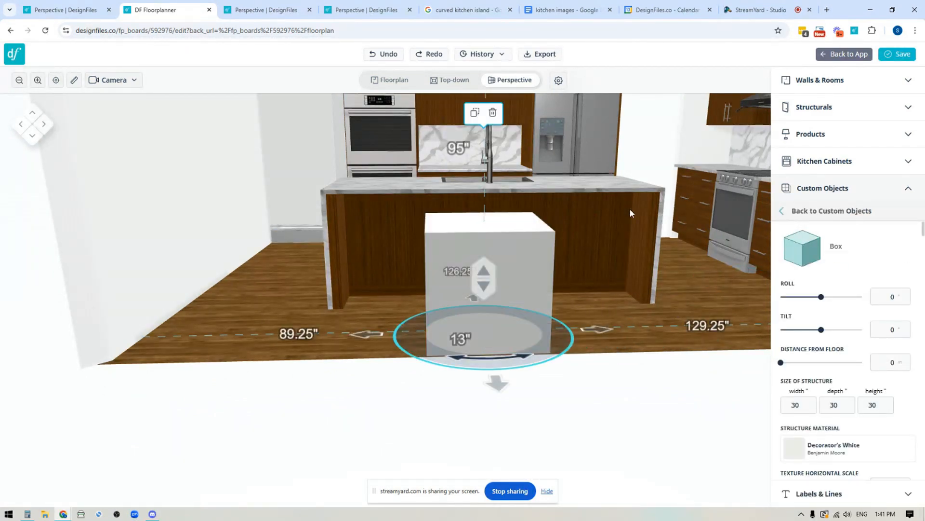
drag(606, 322, 351, 180)
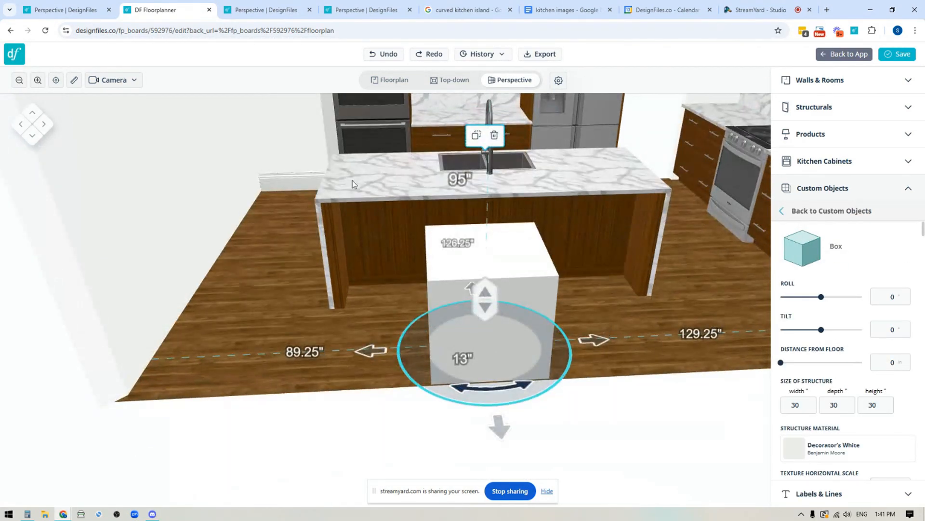
click(368, 161)
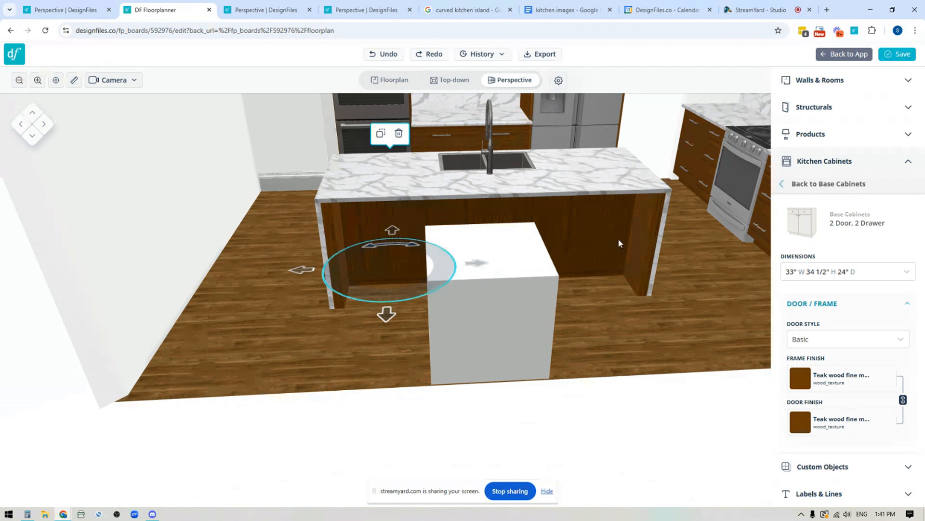
click(500, 341)
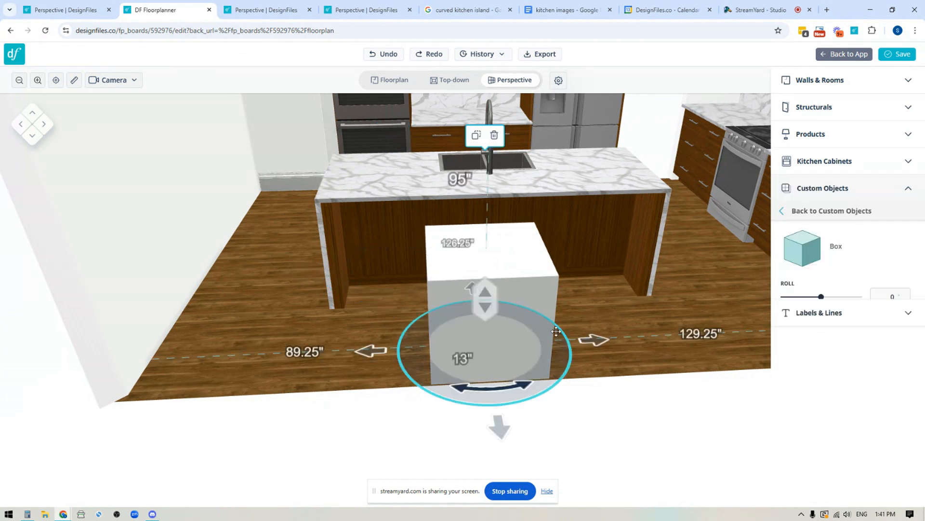
- Size the new box to 93" wide, 14" deep and 3" high
double_click(798, 405)
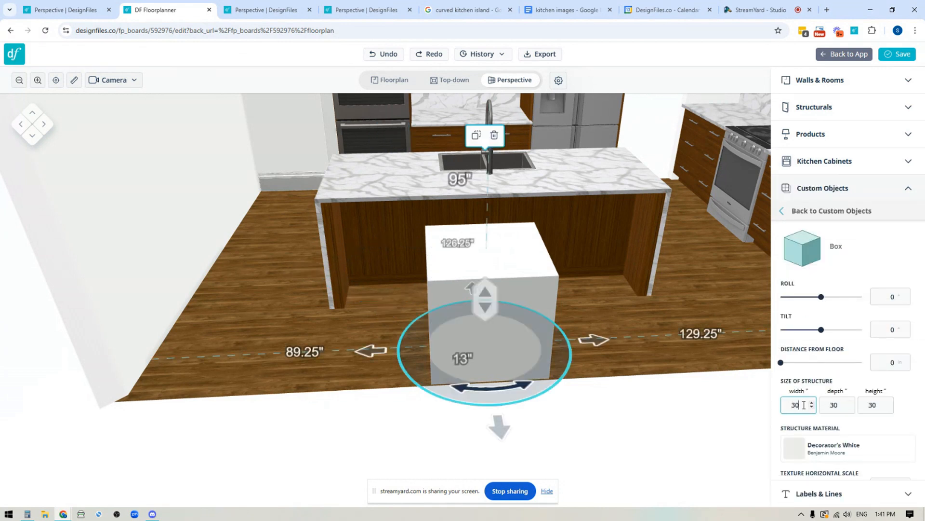
text(93)
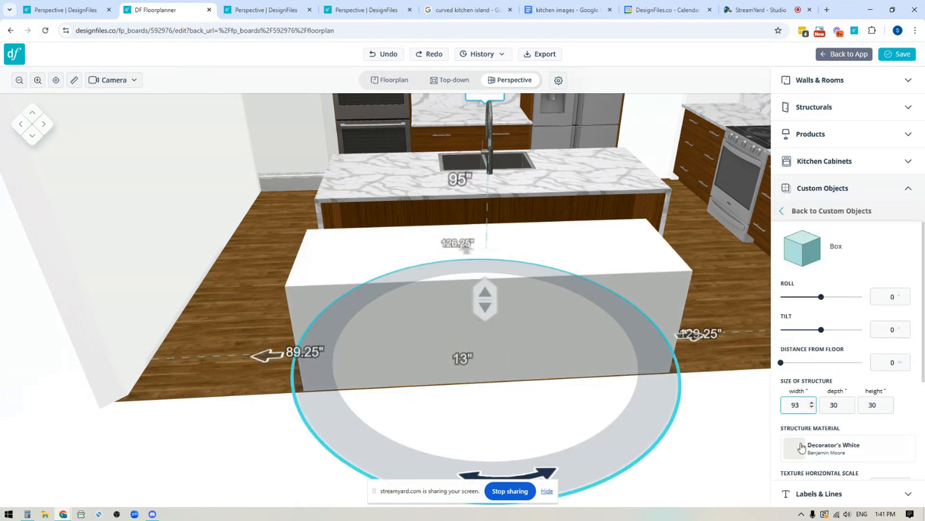
double_click(840, 403)
text(14)
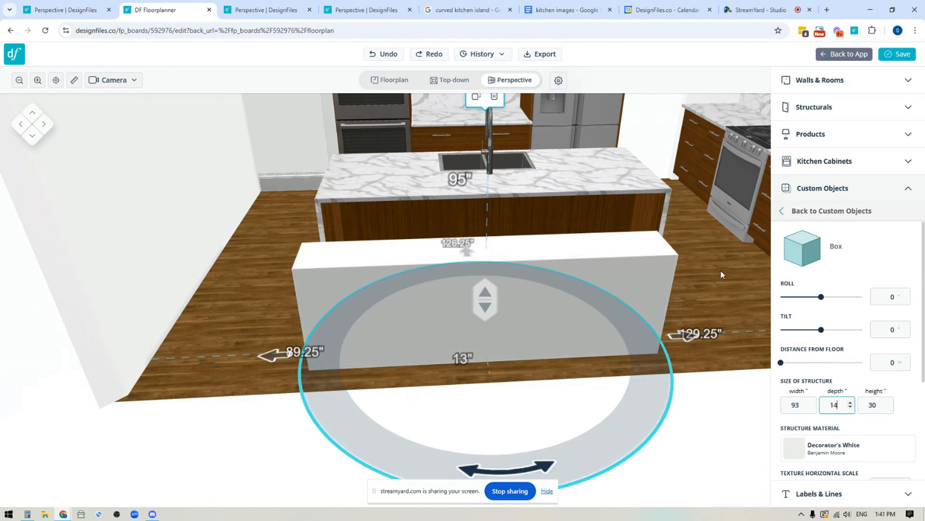
double_click(875, 405)
text(3)
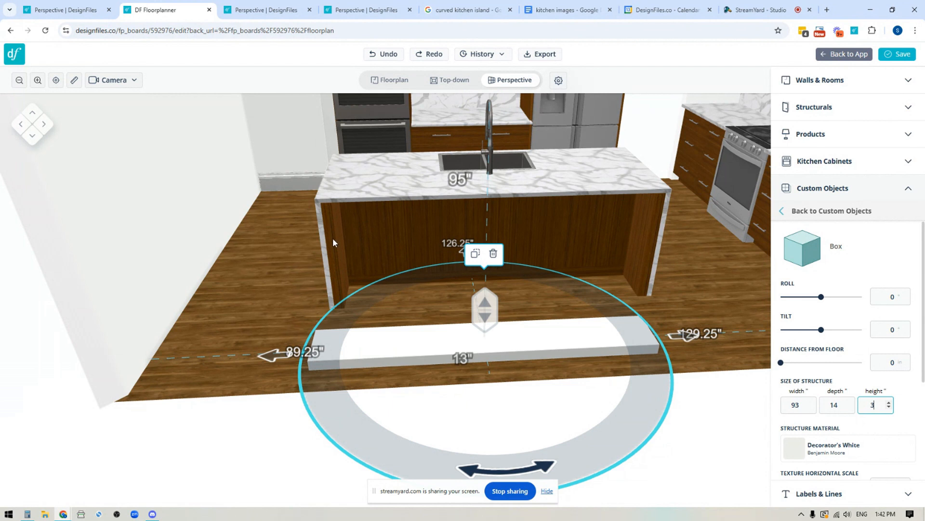
- Apply the design's teak wood material to the long flat box and set its texture rotation to 90°
click(903, 449)
click(911, 233)
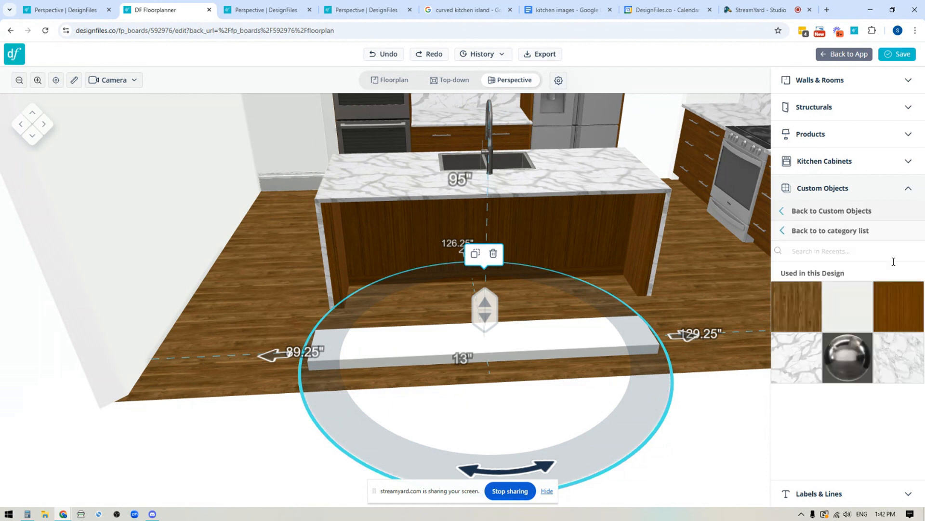
click(896, 306)
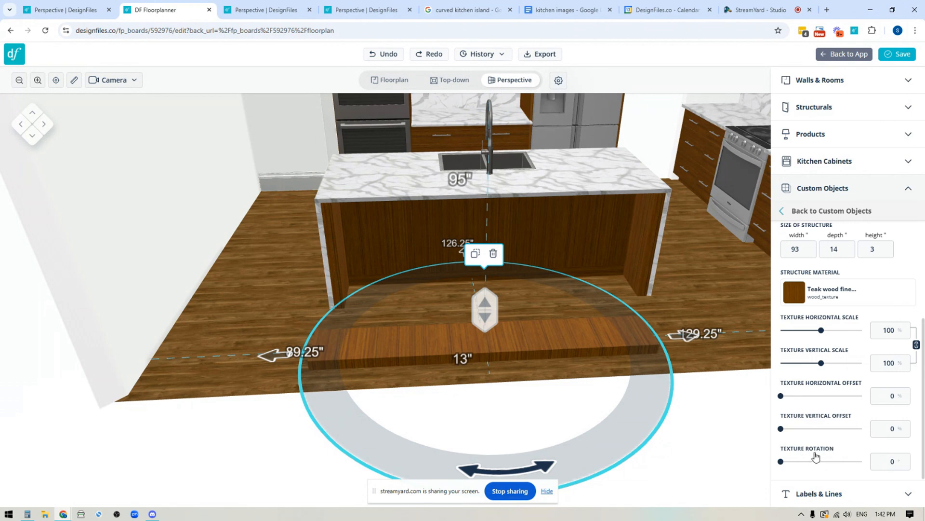
click(896, 460)
text(9)
- In the floor plan, fit the long wood box against the island's back, centred between the two wood side panels
click(404, 81)
drag(347, 322, 509, 324)
scroll(368, 357, up, 5)
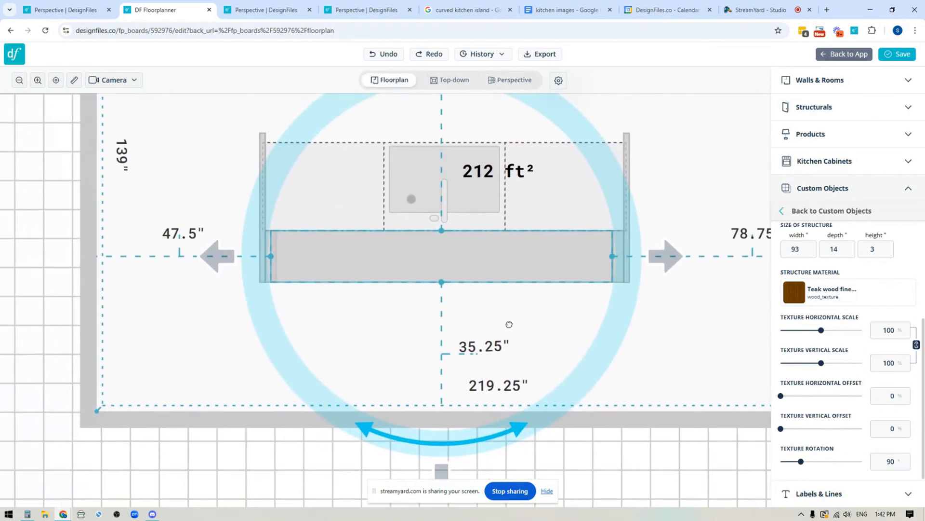
key(Right)
key(Right)
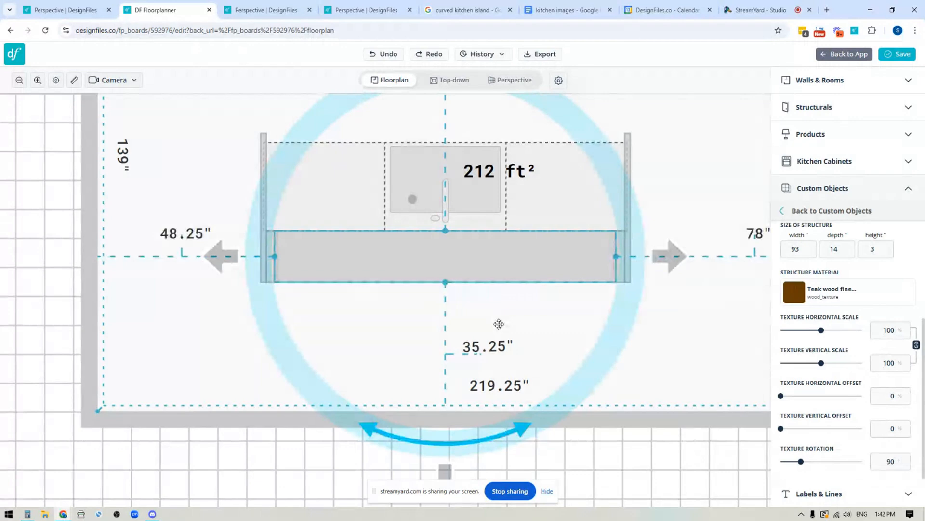
- In the perspective view, raise the long wood box until it sits directly beneath the countertop overhang
click(501, 83)
click(477, 293)
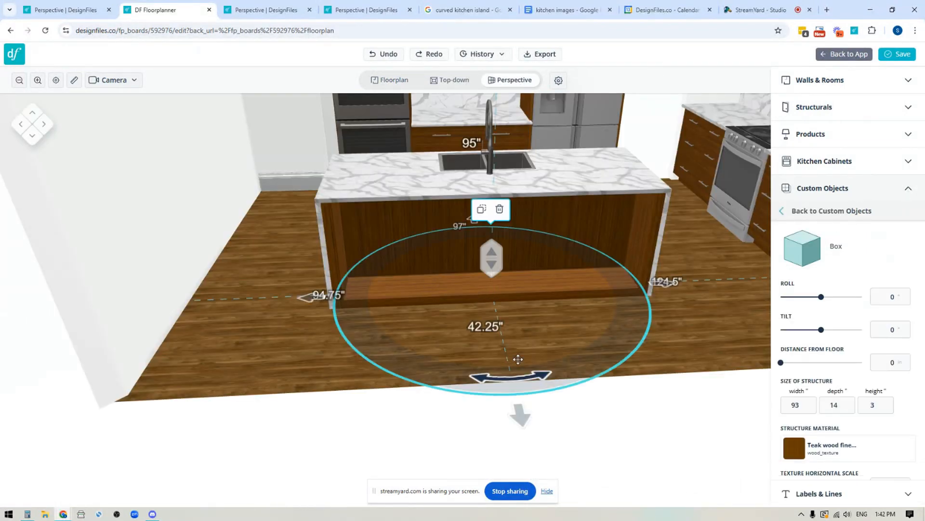
drag(568, 429, 553, 400)
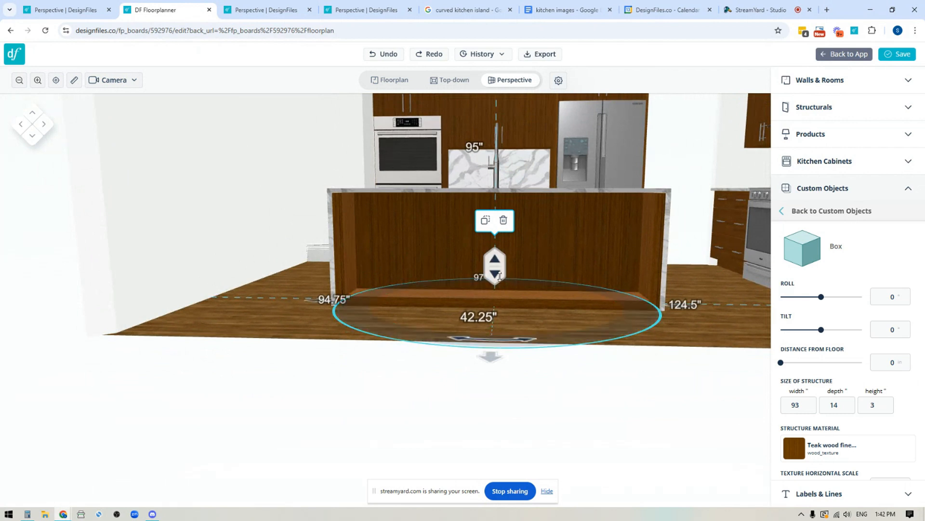
drag(496, 265, 501, 171)
- Examine the island's wood-lined overhang and marble waterfall sides from several angles
click(389, 325)
mouse_move(388, 325)
mouse_down()
mouse_move(473, 347)
mouse_move(459, 363)
mouse_move(403, 335)
mouse_up()
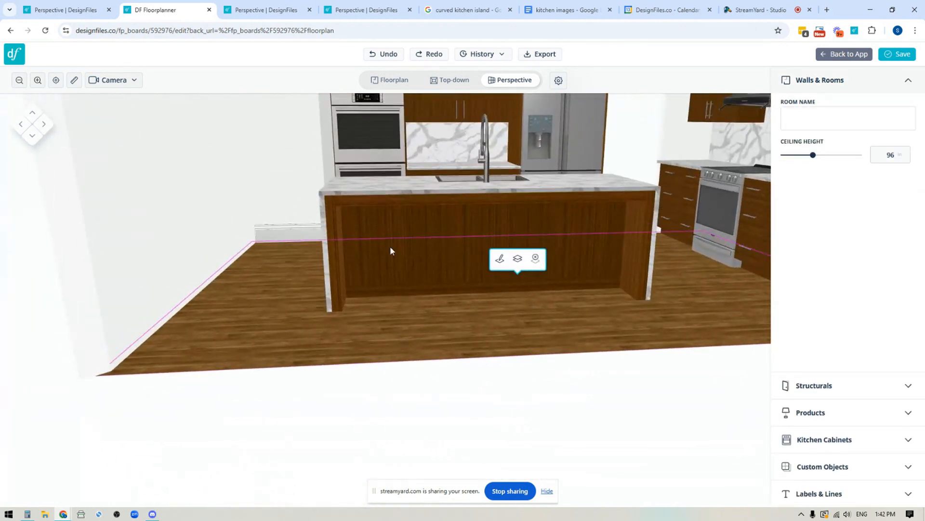
drag(426, 345, 462, 374)
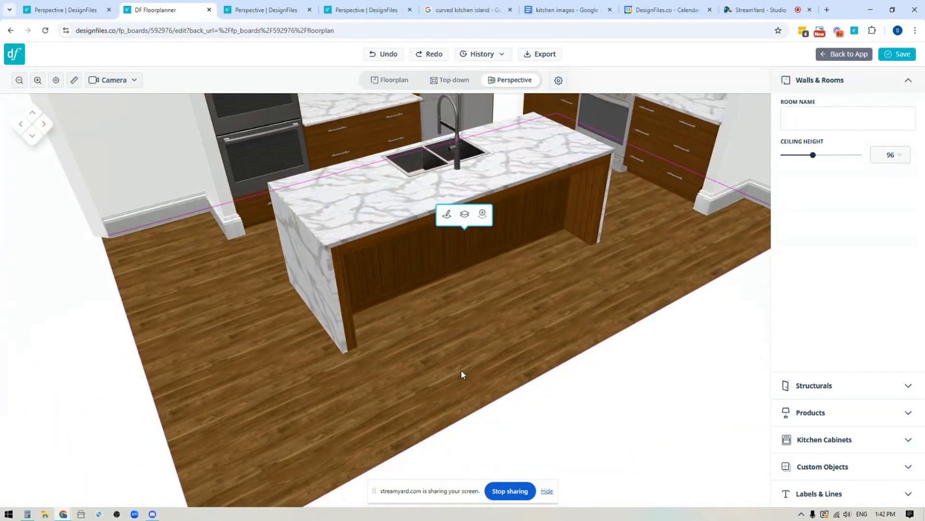
scroll(461, 374, down, 2)
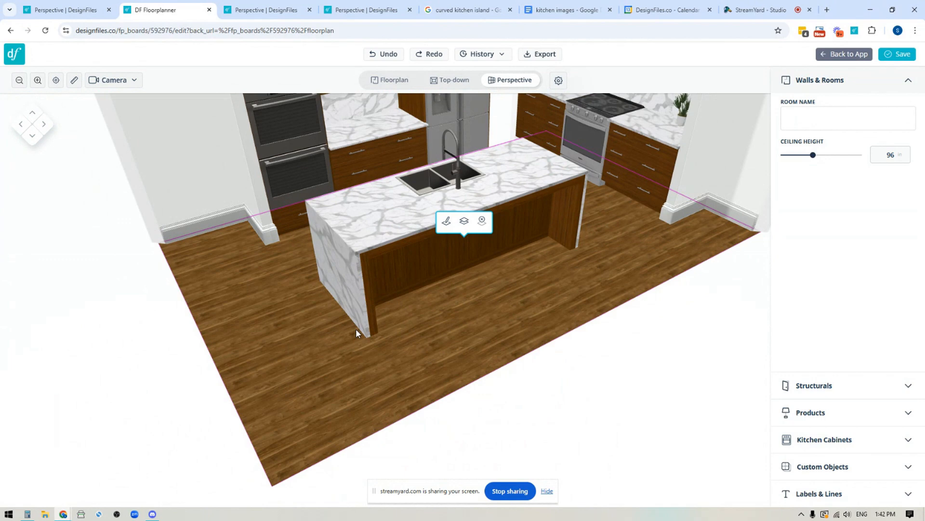
scroll(646, 320, up, 3)
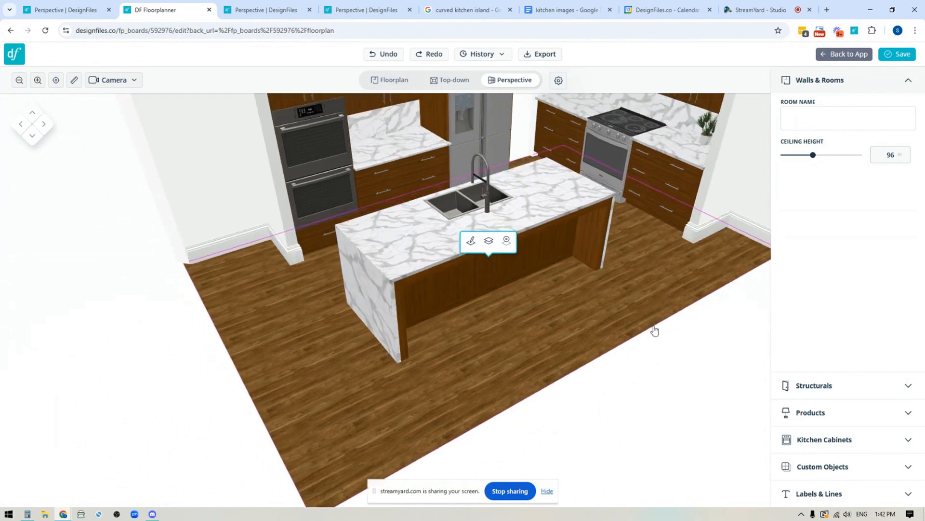
drag(631, 368, 608, 348)
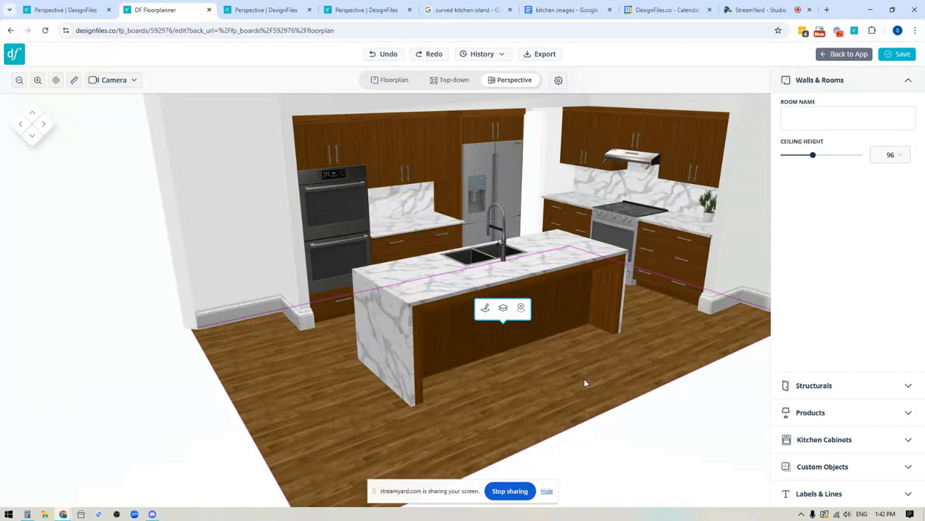
- Move the group of three Norwich bar stools from outside the room to the island's seating side, tucked under the overhang
scroll(646, 434, down, 3)
right_drag(663, 427, 554, 397)
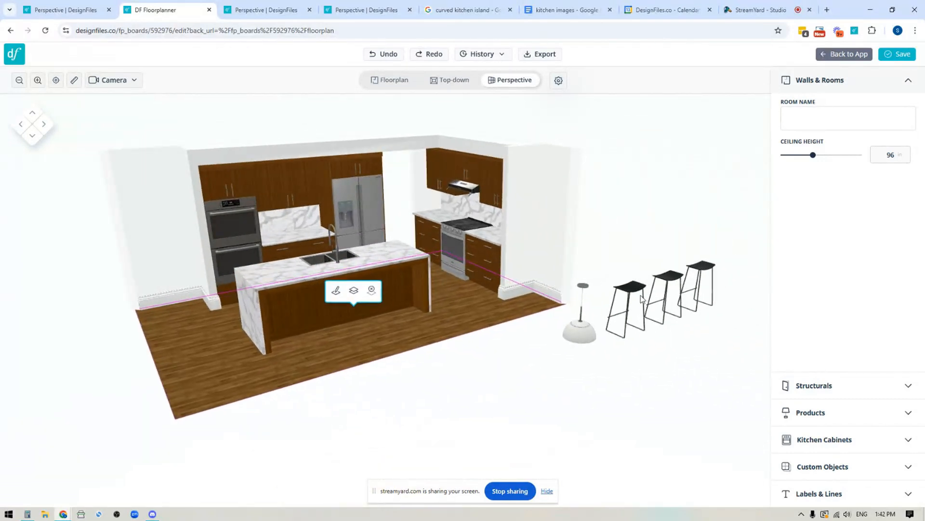
click(635, 346)
drag(603, 345, 287, 332)
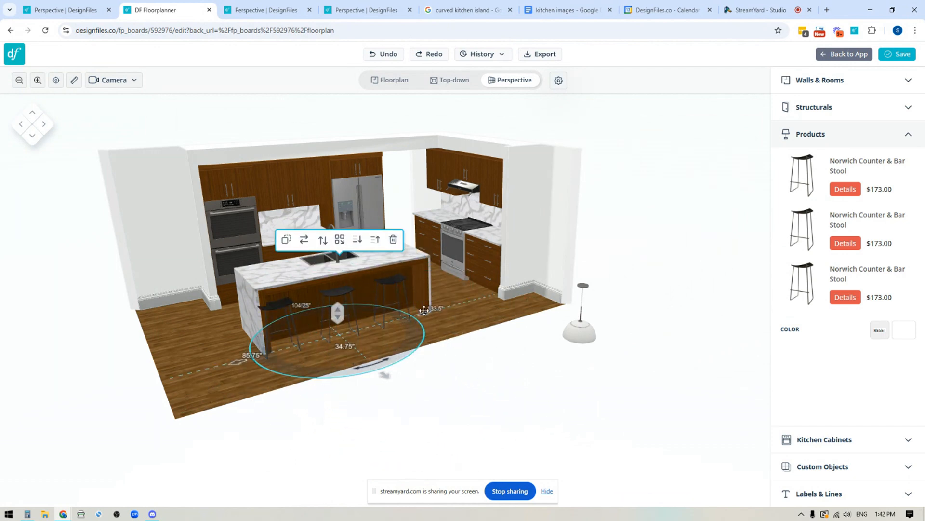
drag(424, 313, 438, 310)
- Inspect the island and its bar stools from the waterfall end and from the front
drag(260, 459, 328, 436)
click(405, 441)
scroll(409, 444, up, 6)
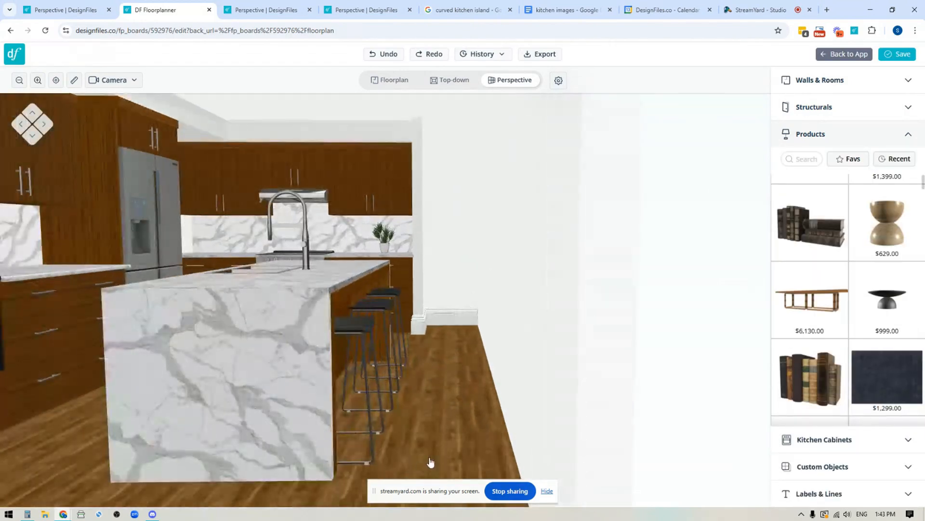
drag(455, 439, 405, 444)
drag(412, 402, 490, 408)
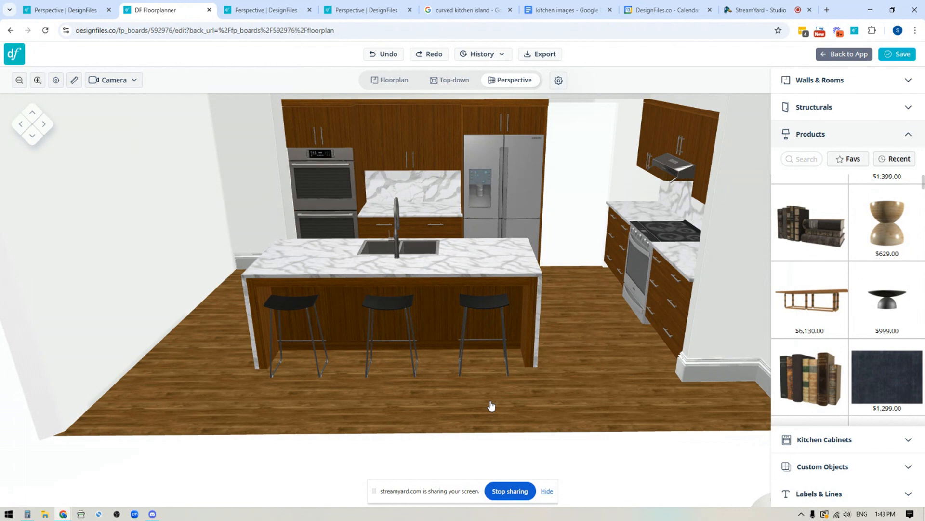
drag(511, 410, 526, 443)
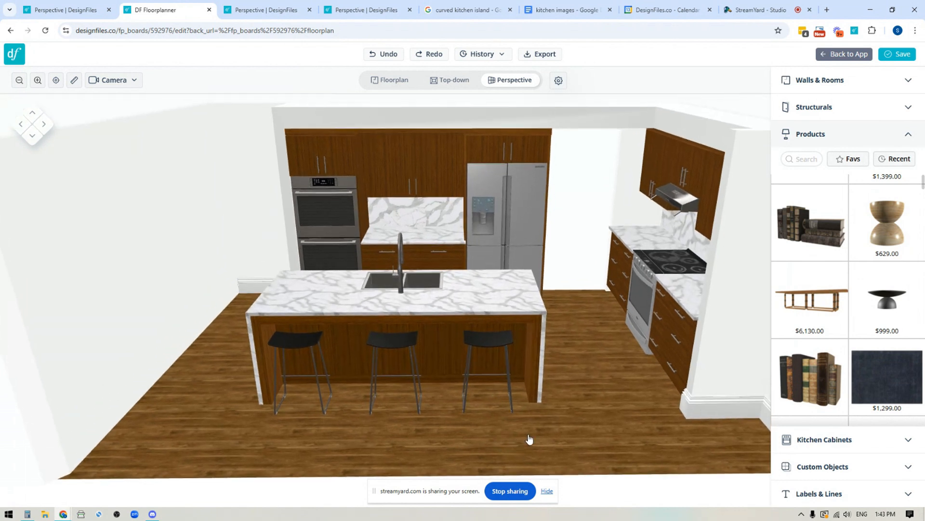
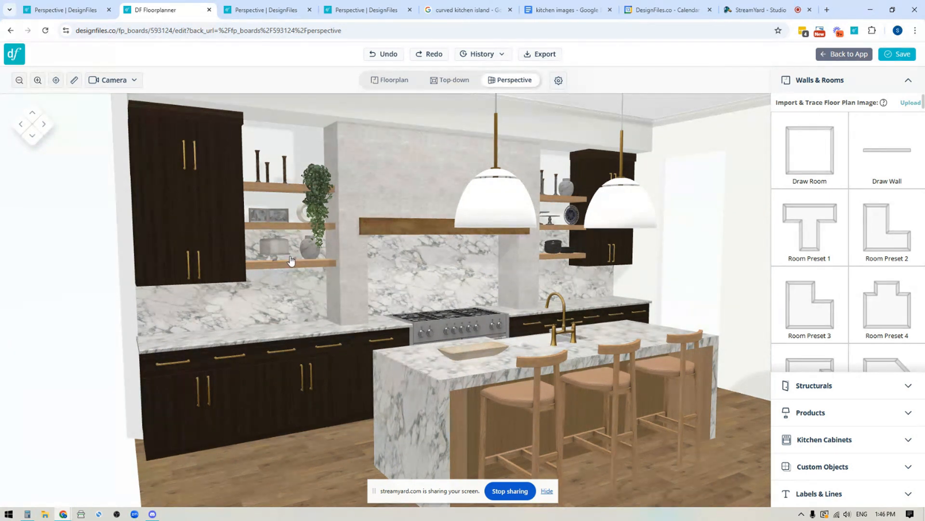
- Delete the hanging Fittonia plant and the round vase from the open shelves to the left of the range hood
click(318, 198)
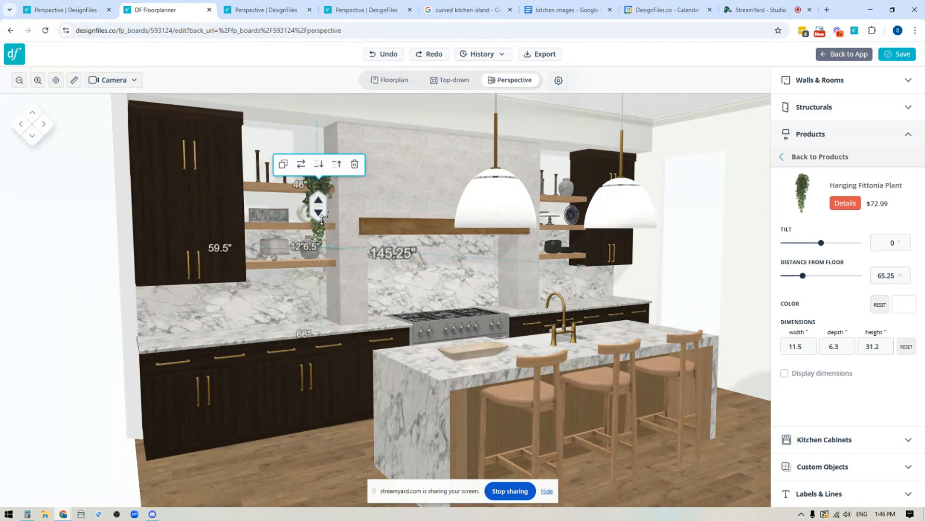
key(Delete)
click(311, 254)
click(314, 251)
click(314, 252)
key(Delete)
- Clear the remaining decor from the shelves left of the hood, including the box-shaped pieces and the metal candlestick set
click(274, 252)
key(Delete)
click(274, 222)
key(Delete)
click(273, 195)
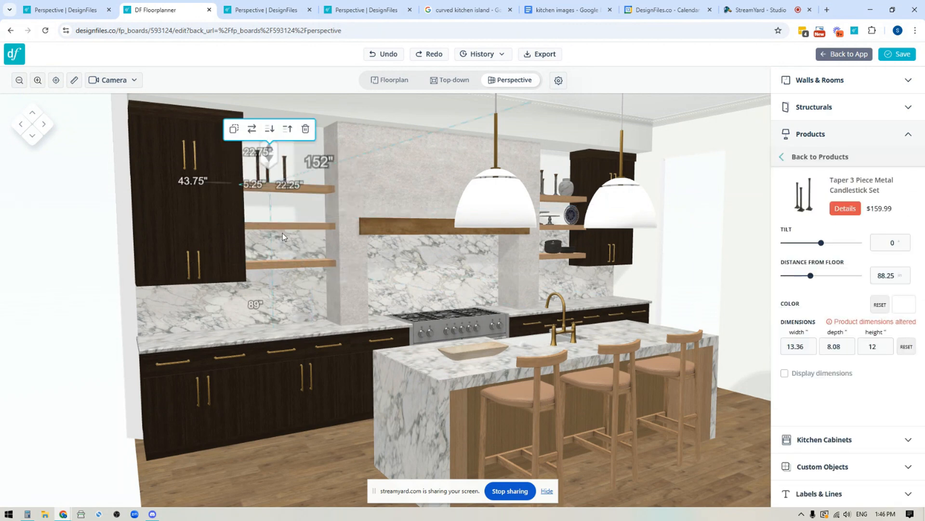
key(Delete)
- In the floorplan view, duplicate the top wood shelf box and place the copy on the open floor near the right wall
scroll(313, 448, up, 3)
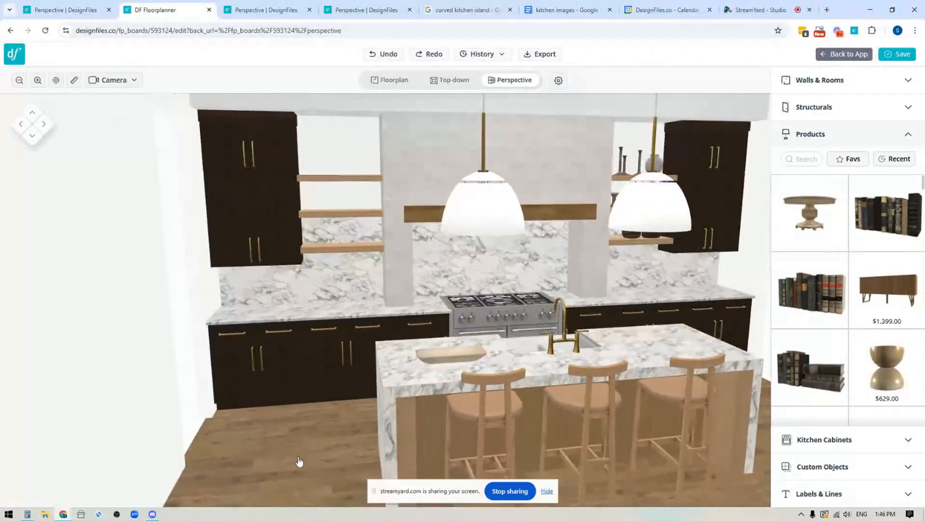
click(389, 79)
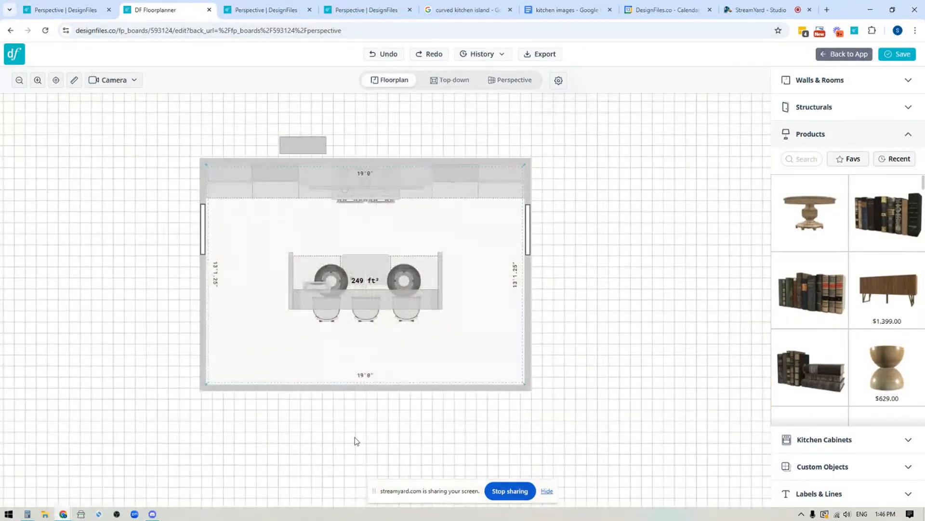
scroll(326, 371, up, 5)
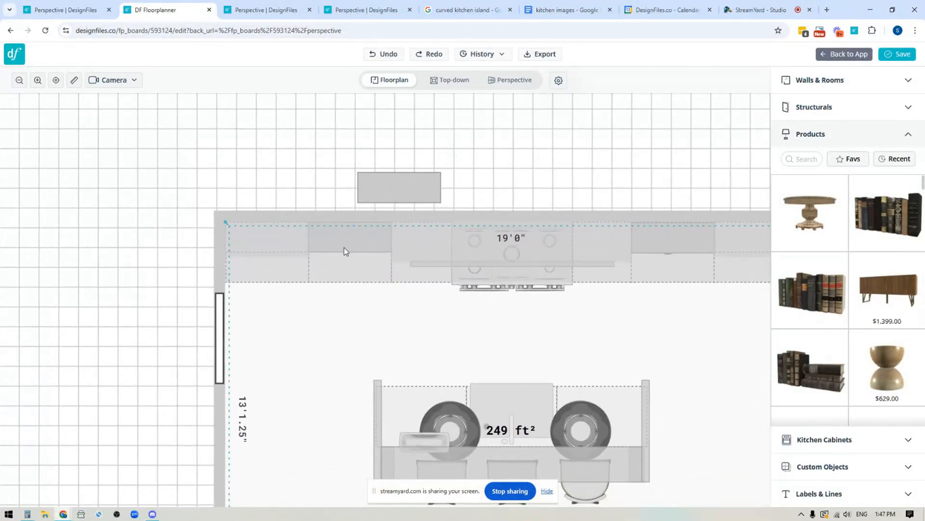
click(344, 247)
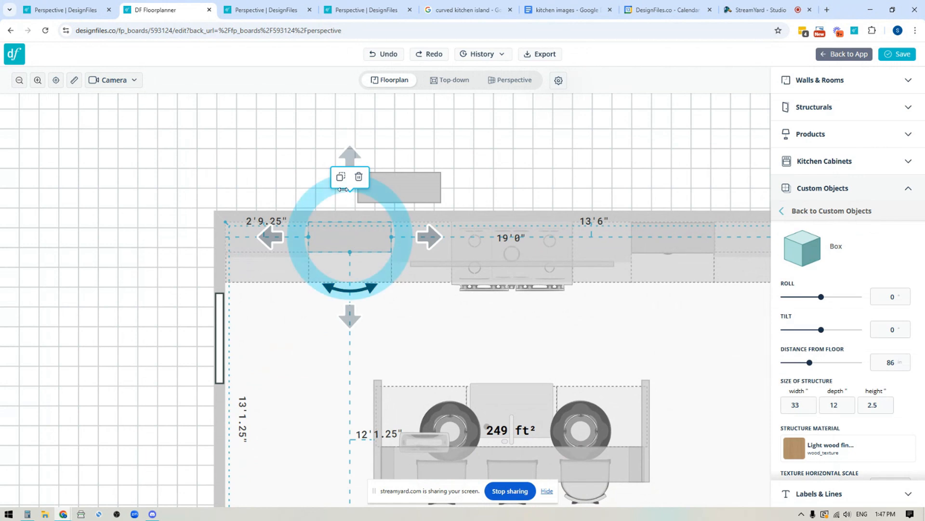
click(340, 184)
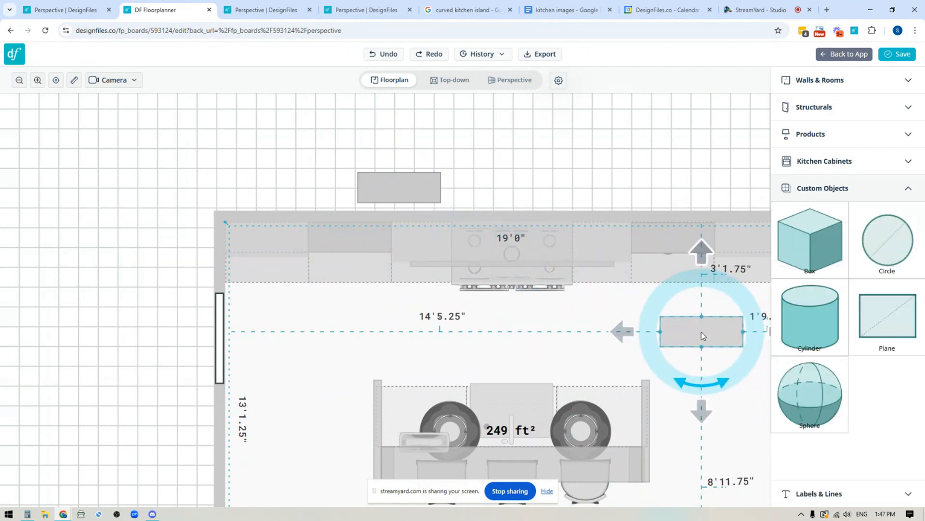
click(702, 332)
drag(722, 455, 509, 398)
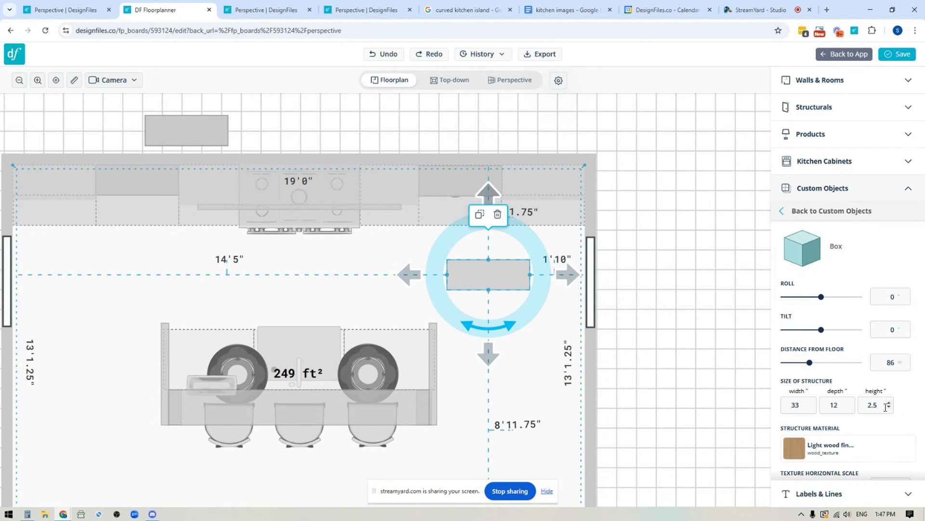
- Review the structure material categories available for the copied shelf box and its paint brand list, leaving the material as it is
scroll(858, 385, down, 2)
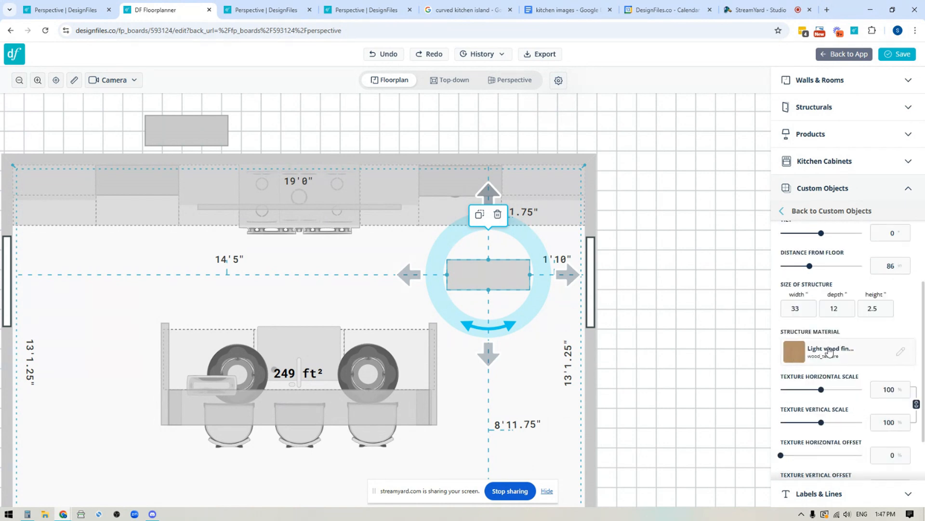
click(899, 353)
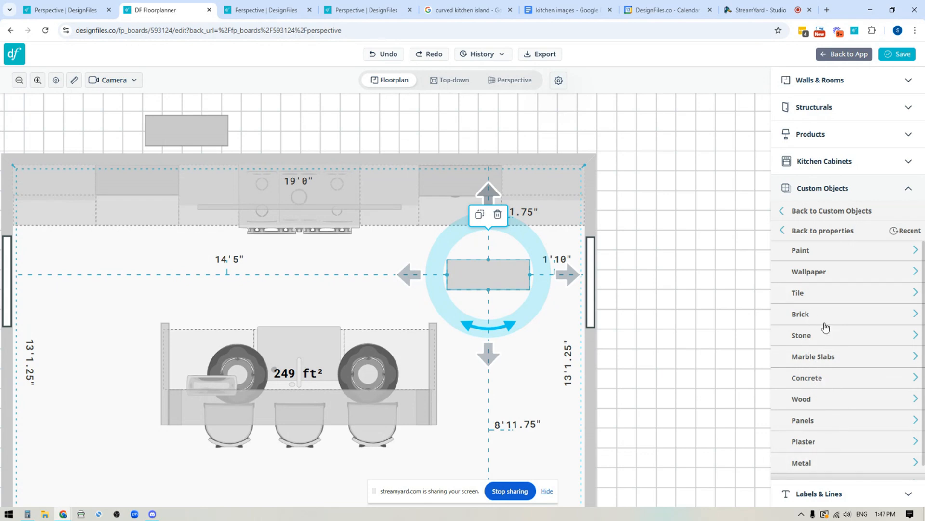
click(800, 251)
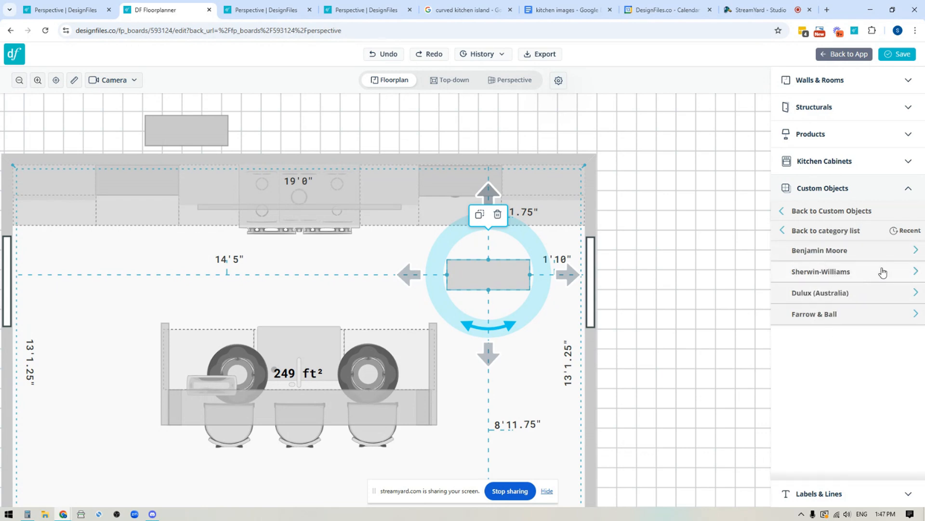
click(563, 343)
click(490, 374)
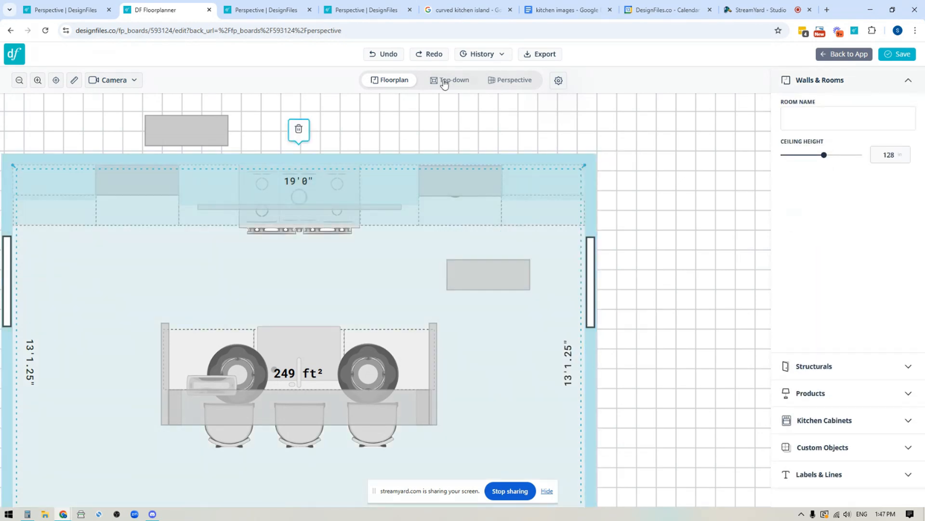
- In the perspective view, lower the copied shelf box to 24.5 inches above the floor
click(505, 82)
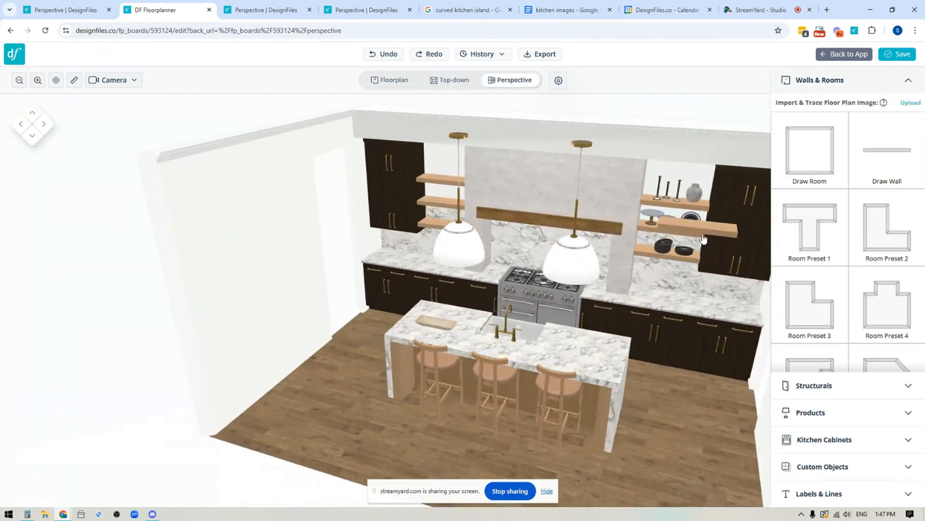
click(701, 235)
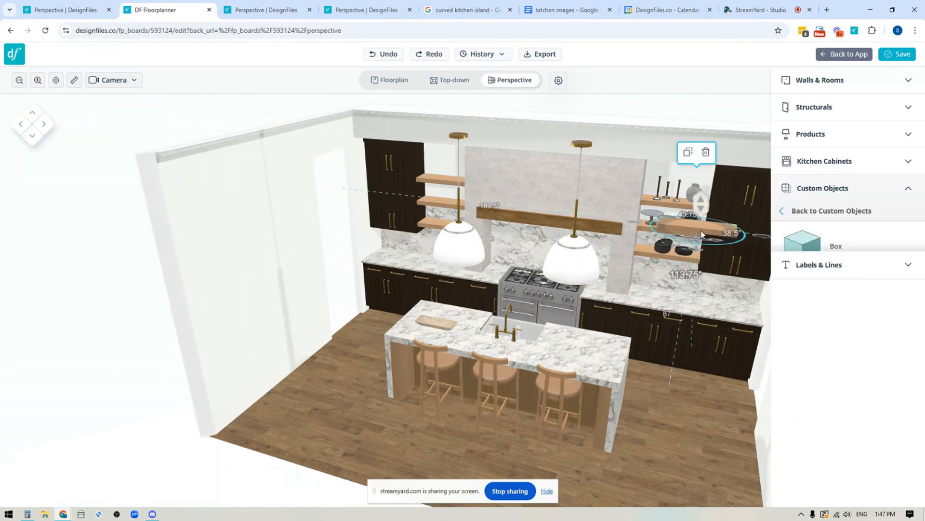
drag(699, 211, 697, 333)
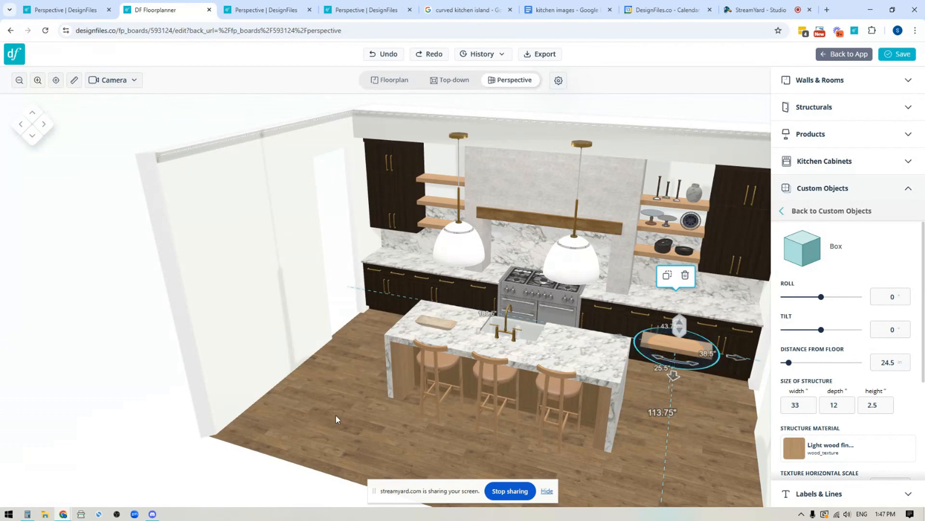
- Check the lowest left shelf's distance from the floor, and delete the copied shelf box beside the island
drag(310, 403, 339, 385)
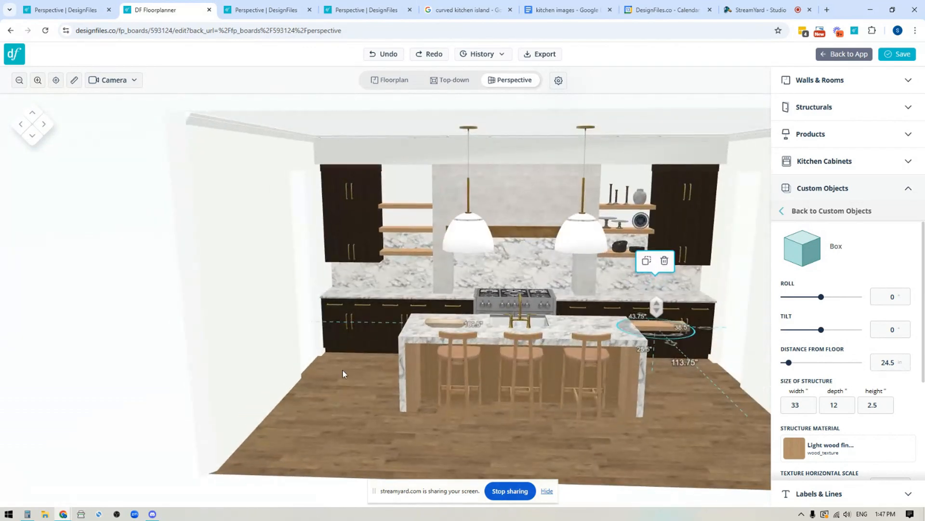
click(411, 253)
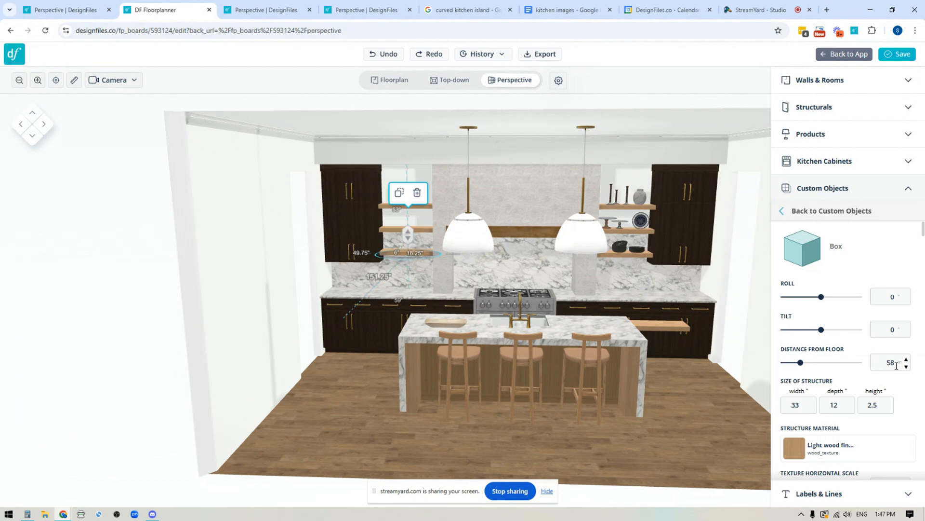
click(666, 326)
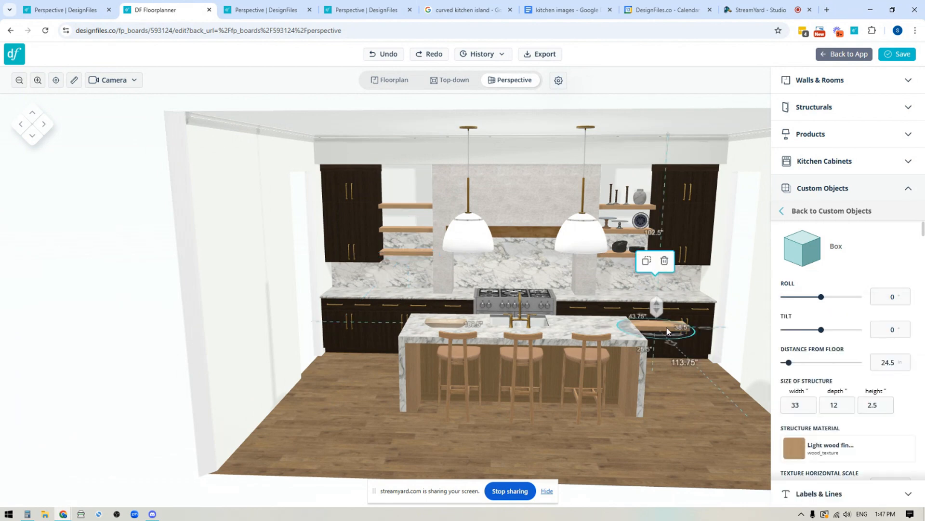
key(Delete)
- Delete the middle and top wood shelves to the left of the hood, keeping only the lowest one
scroll(343, 418, up, 5)
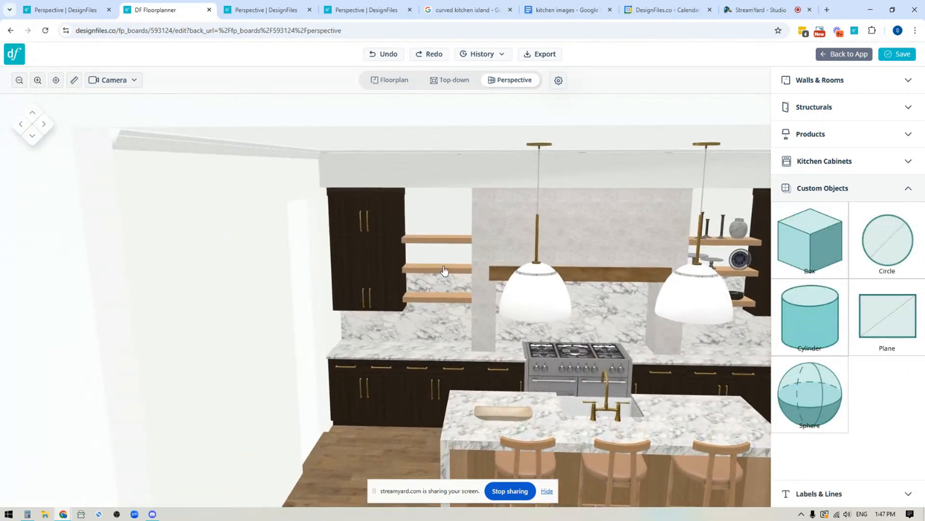
click(444, 270)
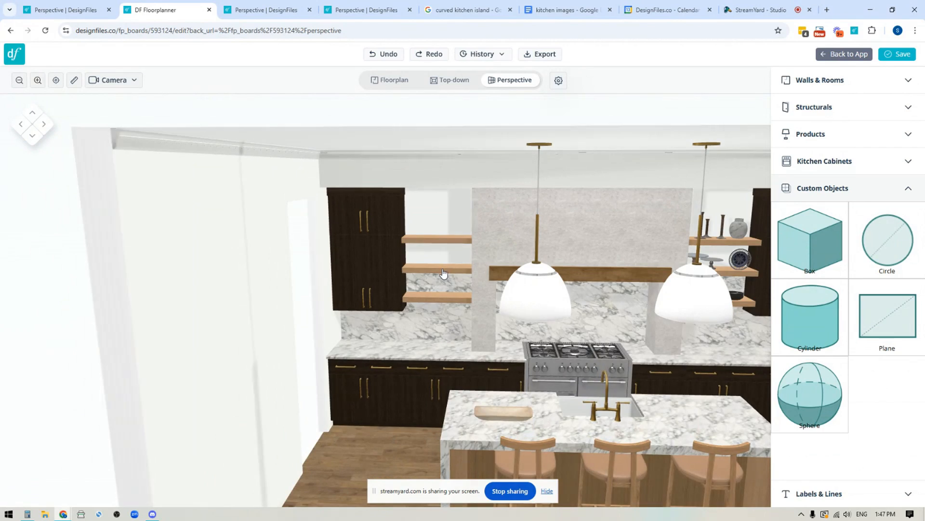
key(Delete)
click(436, 239)
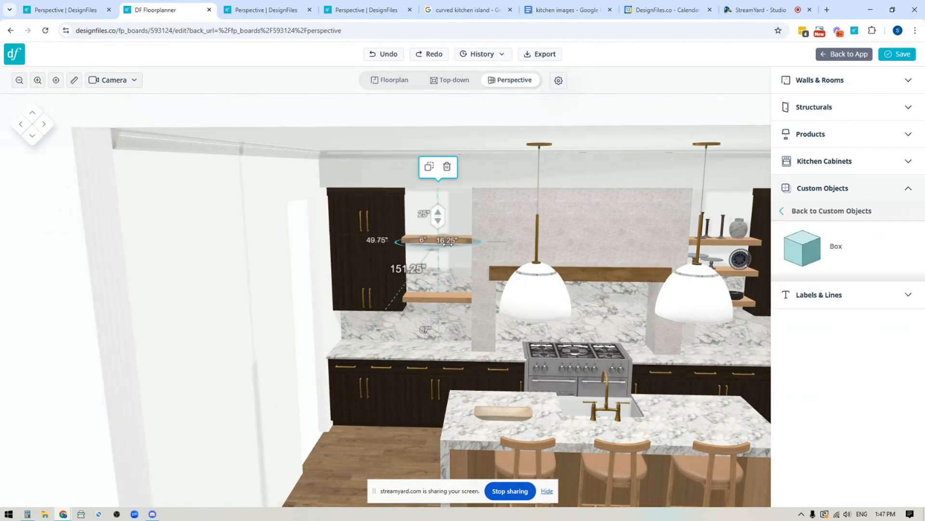
key(Delete)
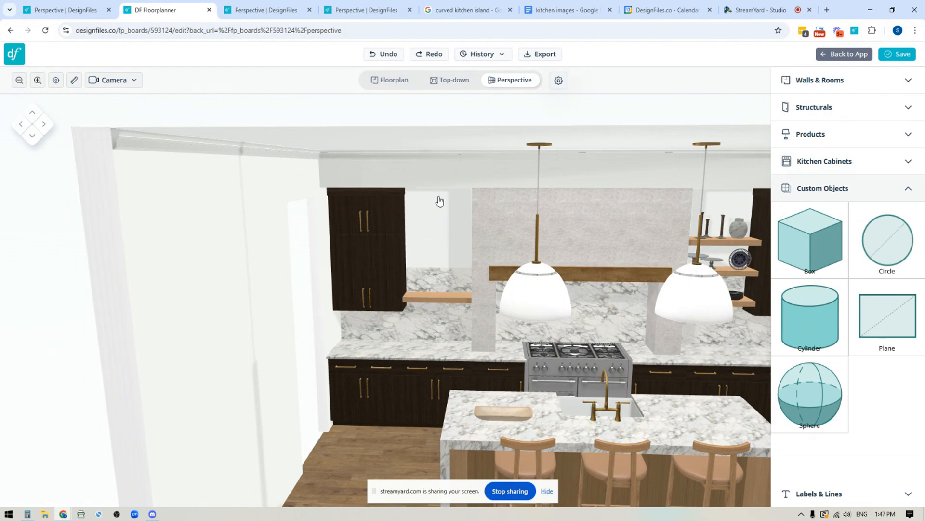
- Check the distance from the floor of the one remaining shelf left of the hood
scroll(438, 205, down, 3)
scroll(427, 391, down, 4)
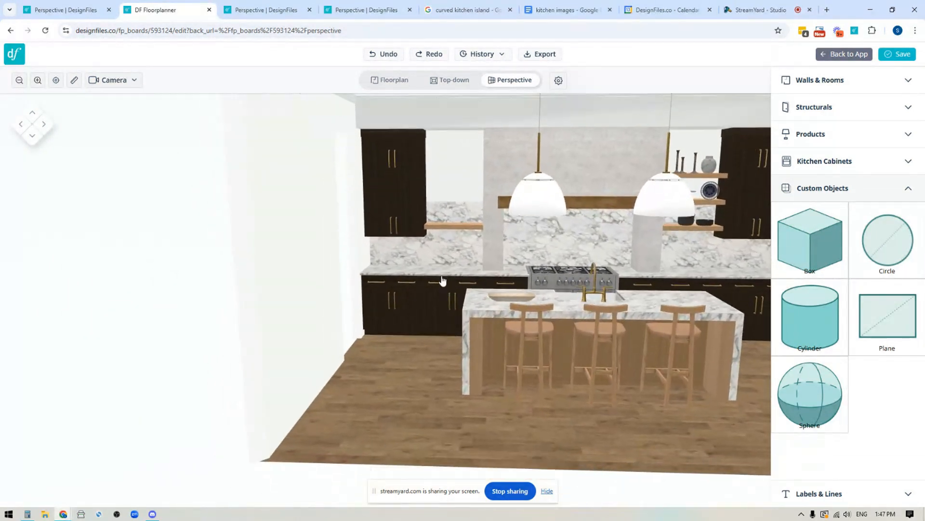
click(456, 228)
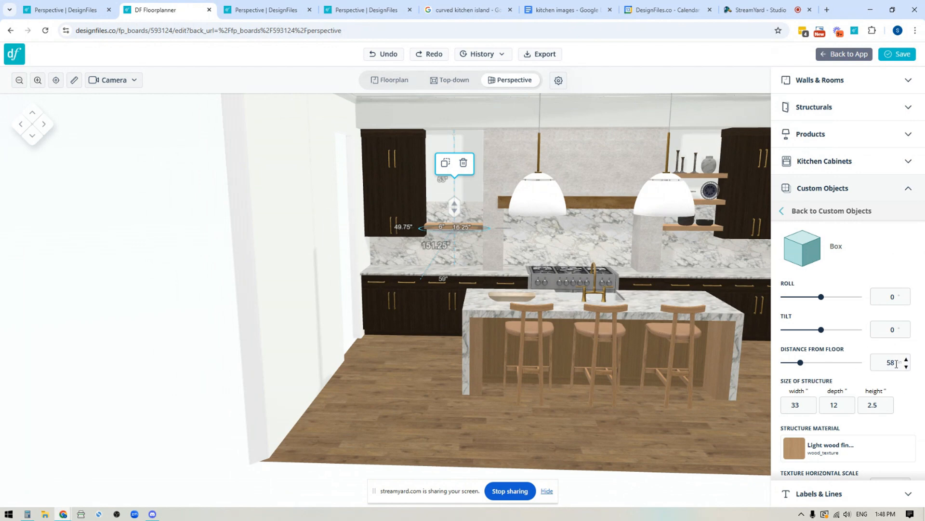
- In the floorplan view, delete the spare group of three boxes sitting outside the room behind the back wall
click(397, 82)
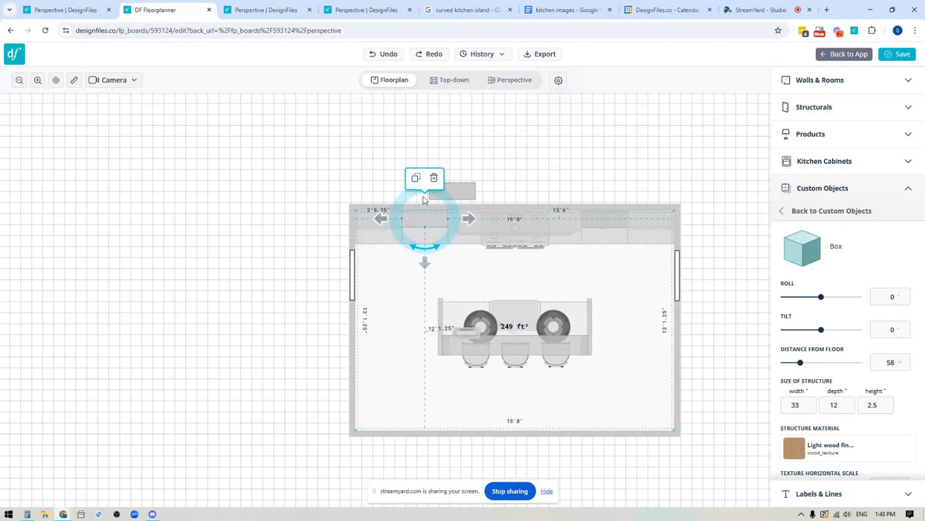
click(464, 190)
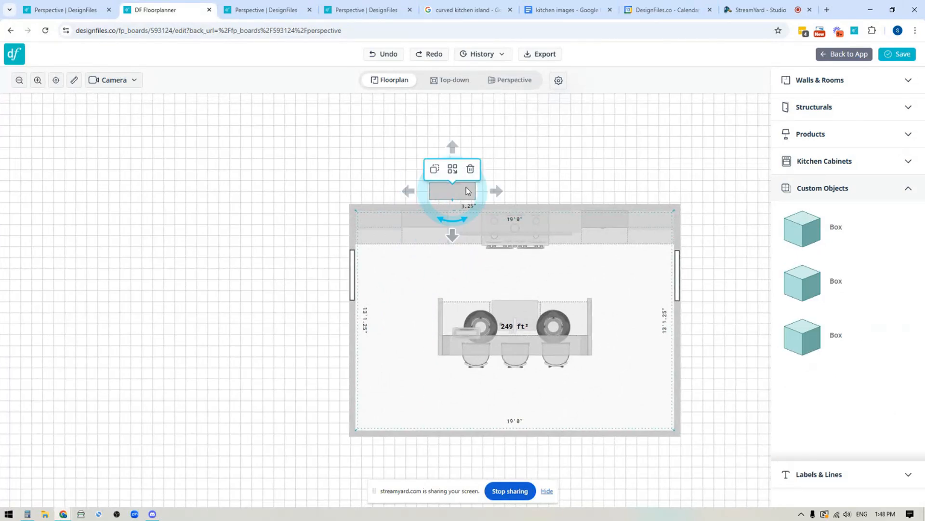
click(440, 270)
- Duplicate the remaining left shelf directly over itself, set the copy's distance from floor to 70 inches, and check it in perspective
scroll(441, 271, up, 5)
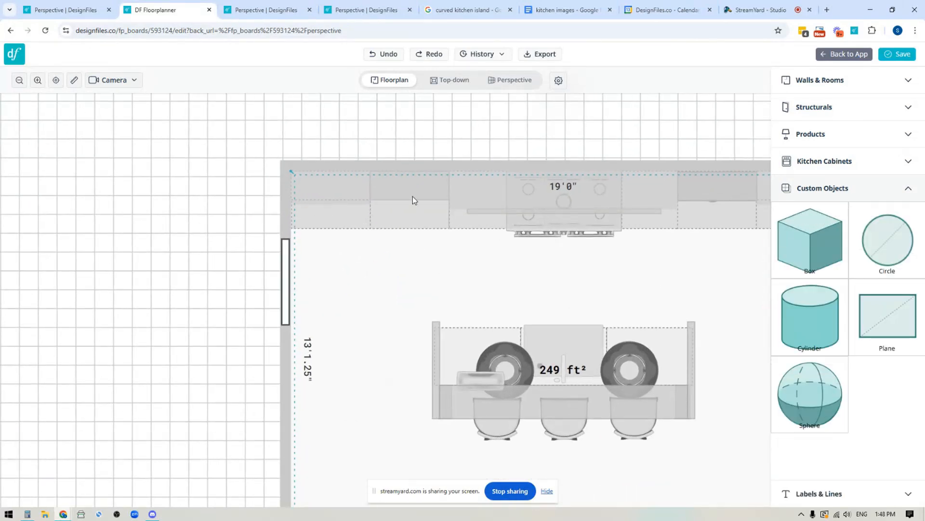
click(400, 185)
click(401, 126)
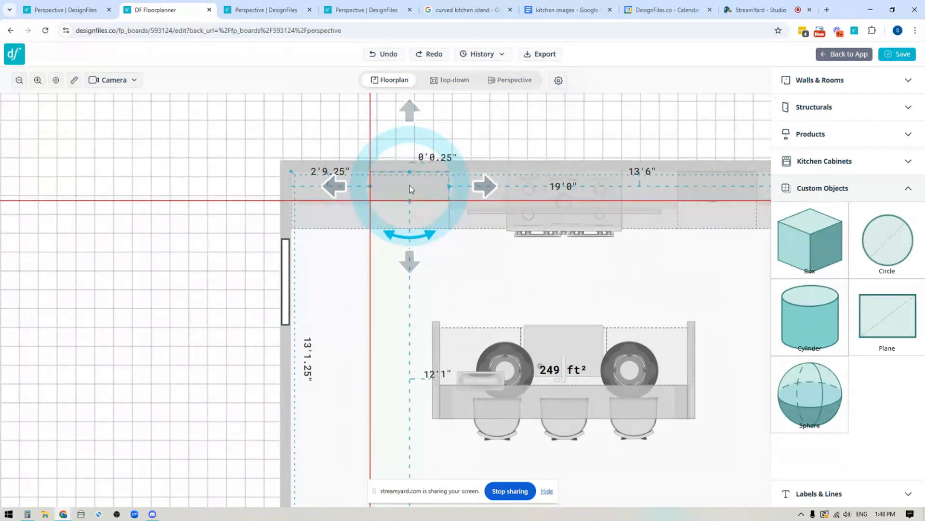
click(410, 185)
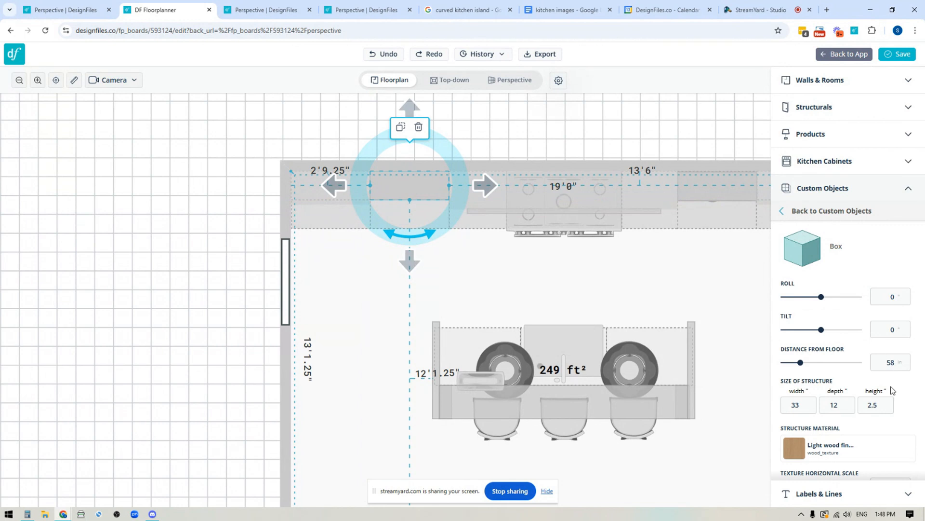
double_click(877, 362)
text(70)
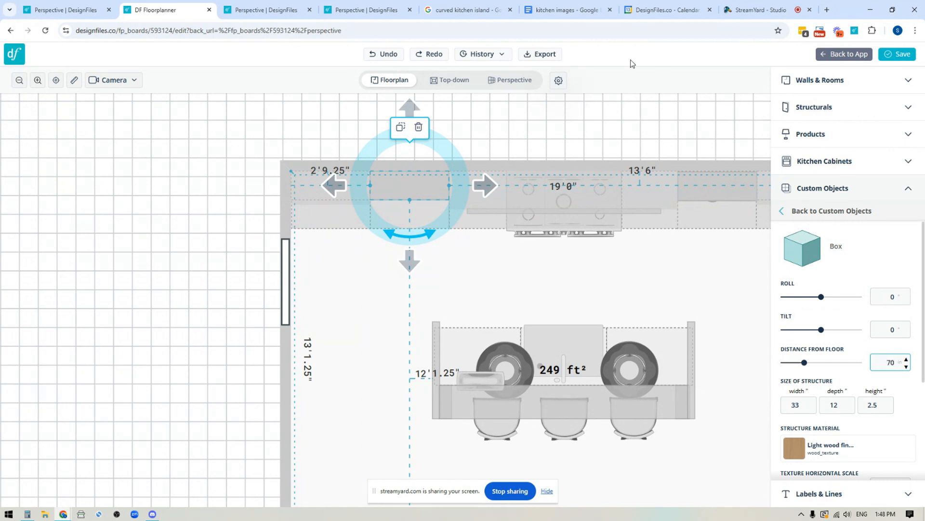
click(515, 81)
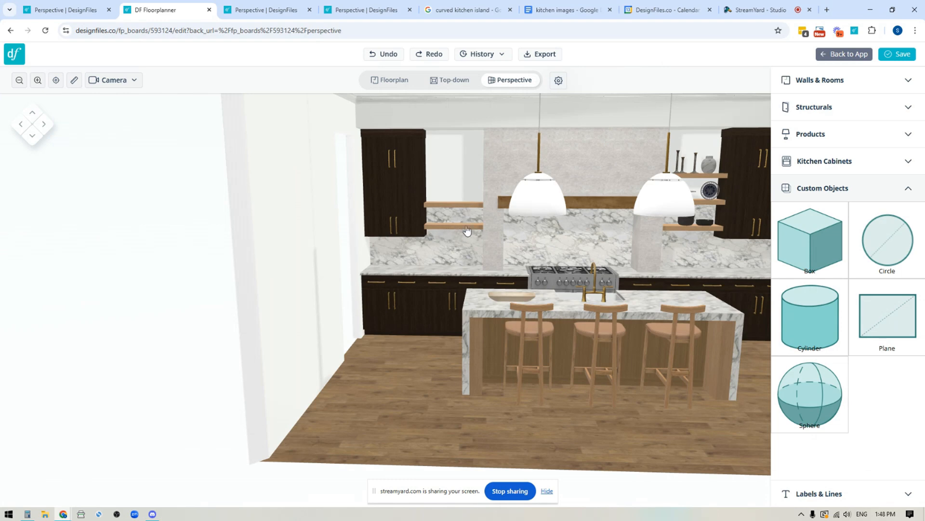
- In the floorplan view, duplicate the 70-inch-high left shelf over itself, set the copy's distance from floor to 82 inches, and check it in perspective
click(385, 83)
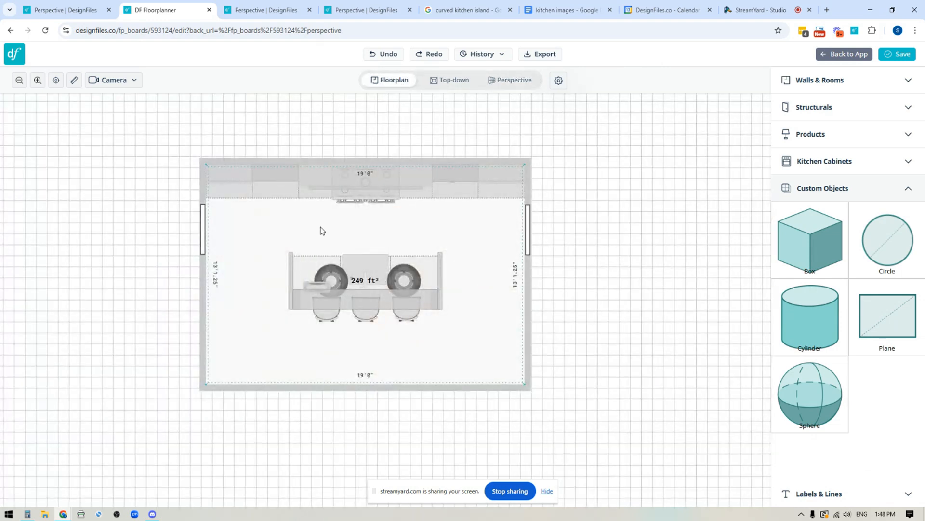
scroll(327, 226, up, 5)
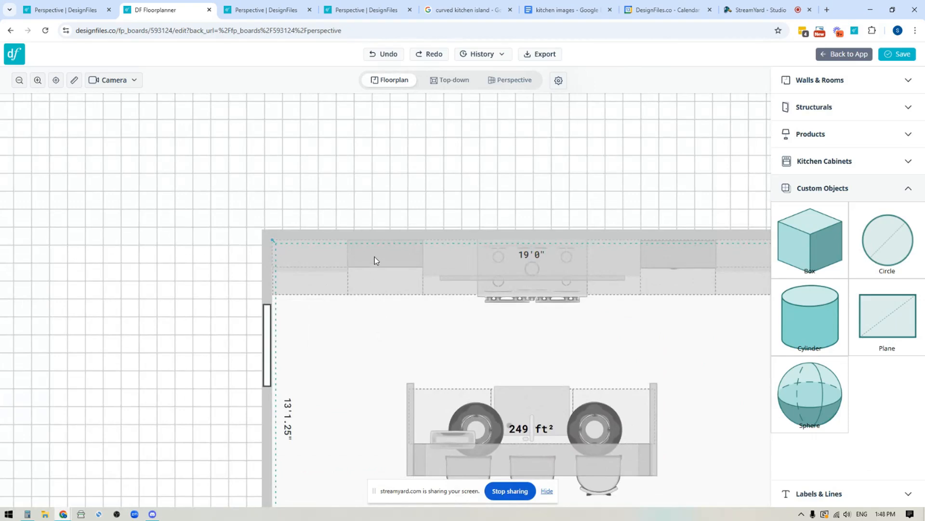
click(375, 257)
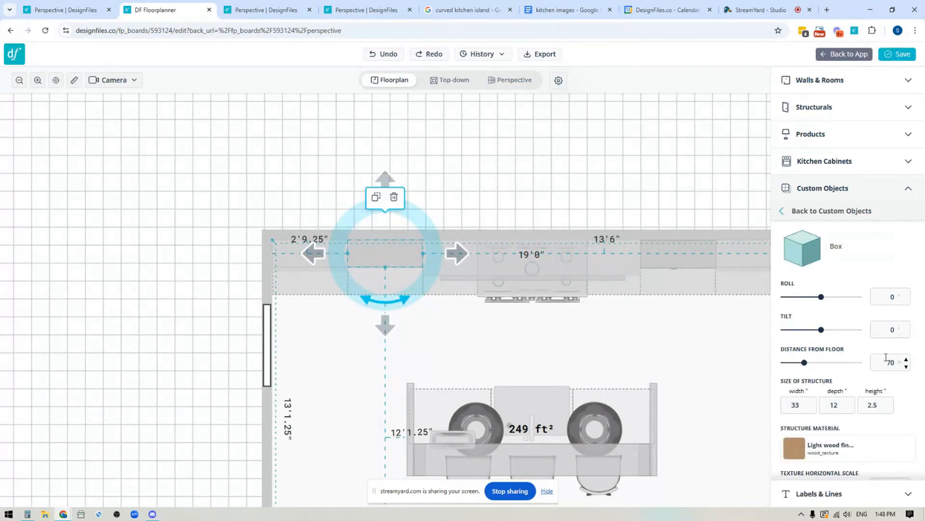
mouse_move(385, 255)
mouse_down()
mouse_move(381, 205)
mouse_move(381, 267)
mouse_move(384, 256)
mouse_up()
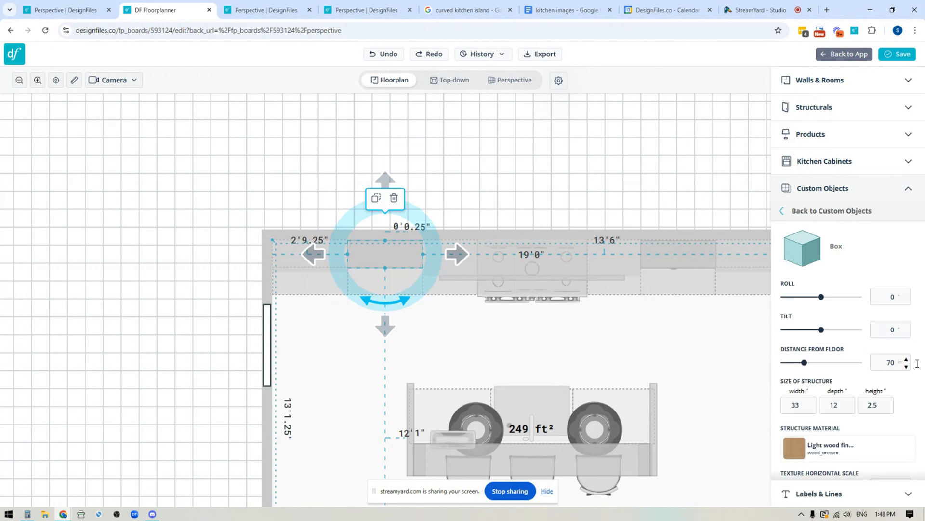
drag(898, 360, 867, 362)
text(82)
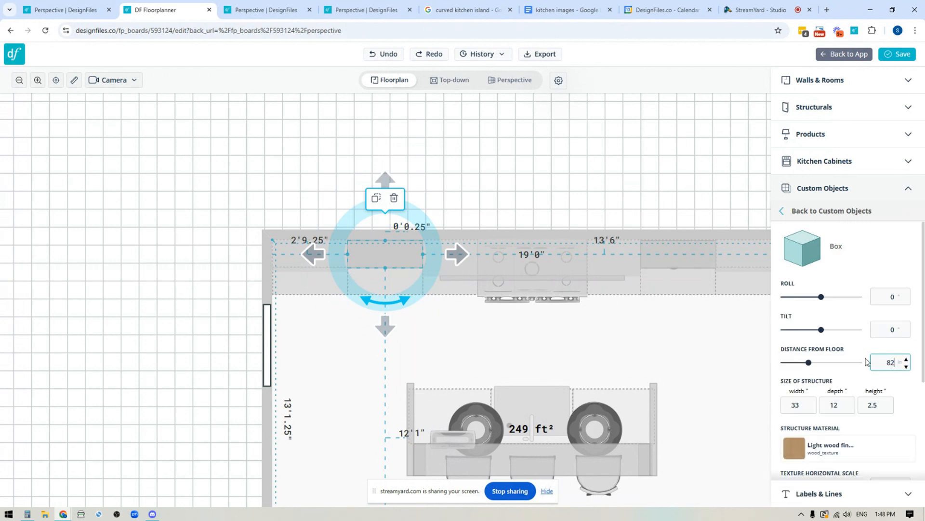
click(518, 83)
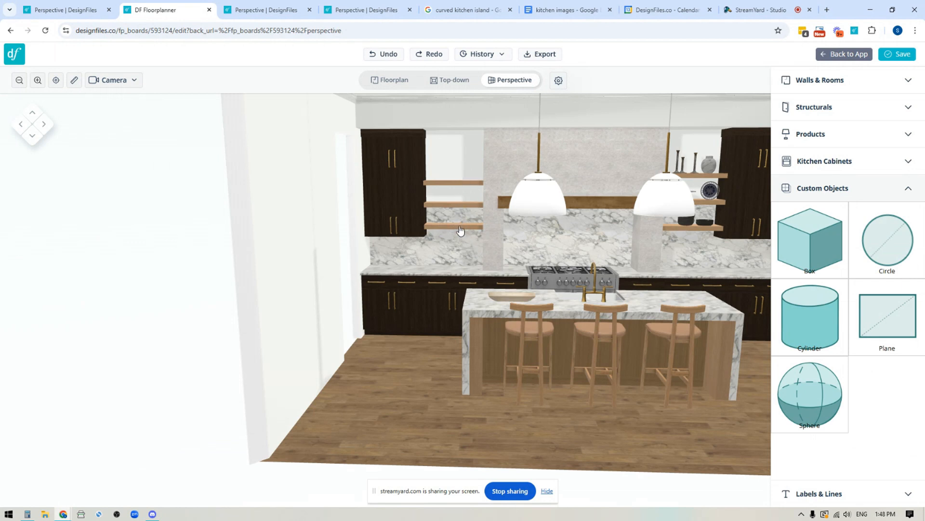
- Examine the size and material settings of the lowest shelf left of the hood, and view the whole kitchen from the front
mouse_move(810, 244)
click(461, 227)
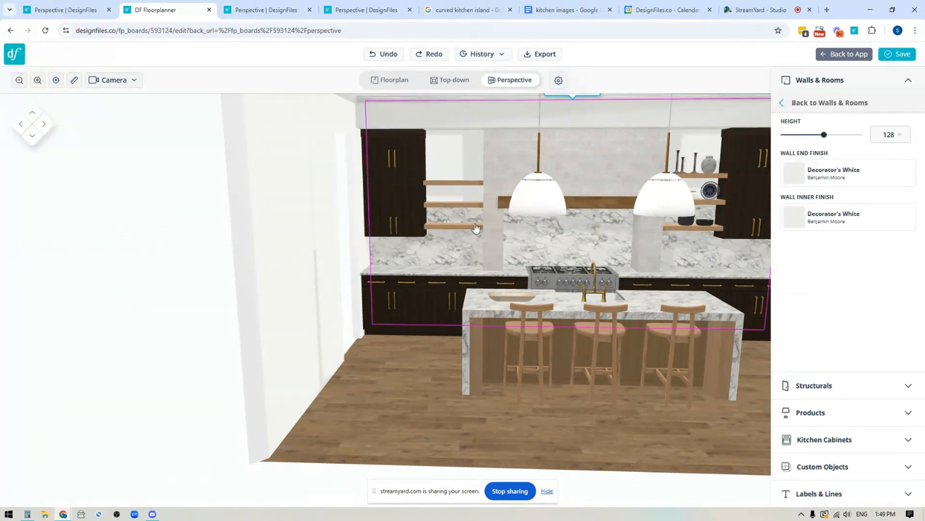
click(475, 229)
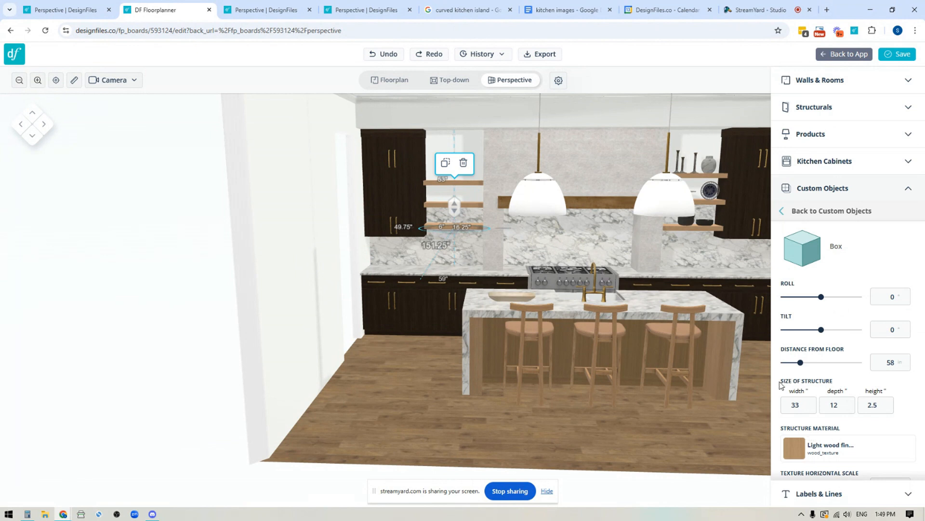
scroll(800, 376, down, 2)
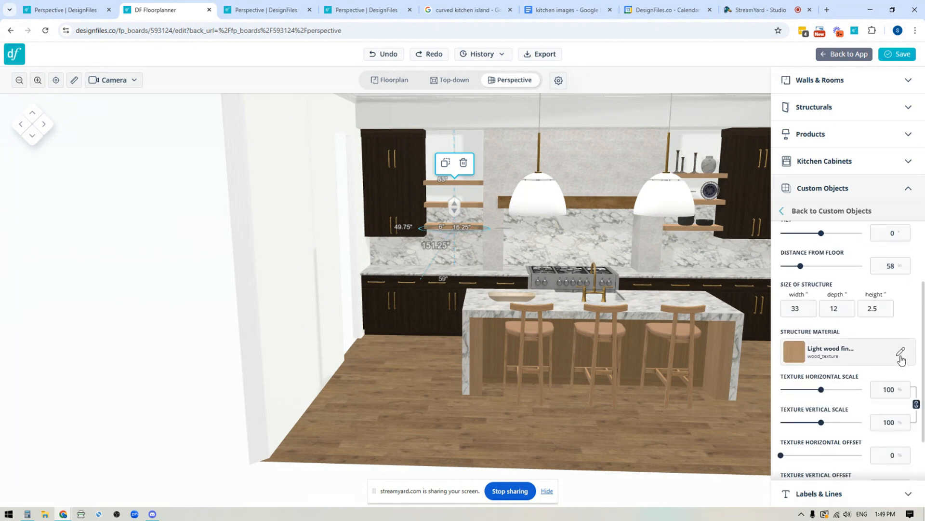
scroll(902, 311, up, 1)
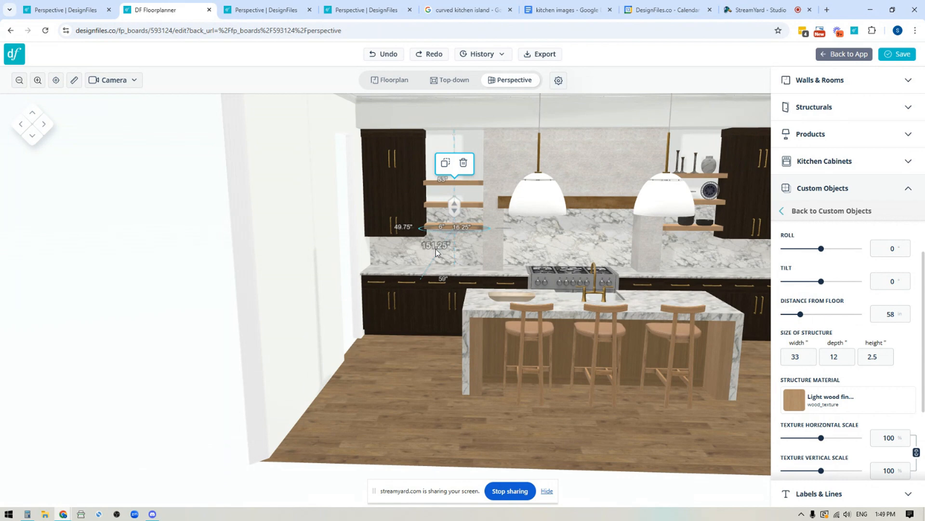
click(409, 367)
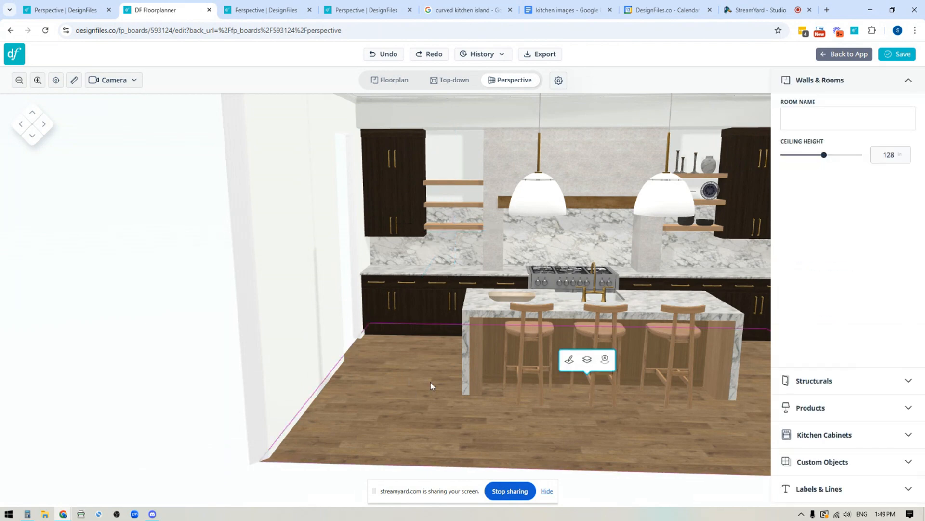
right_drag(430, 382, 332, 399)
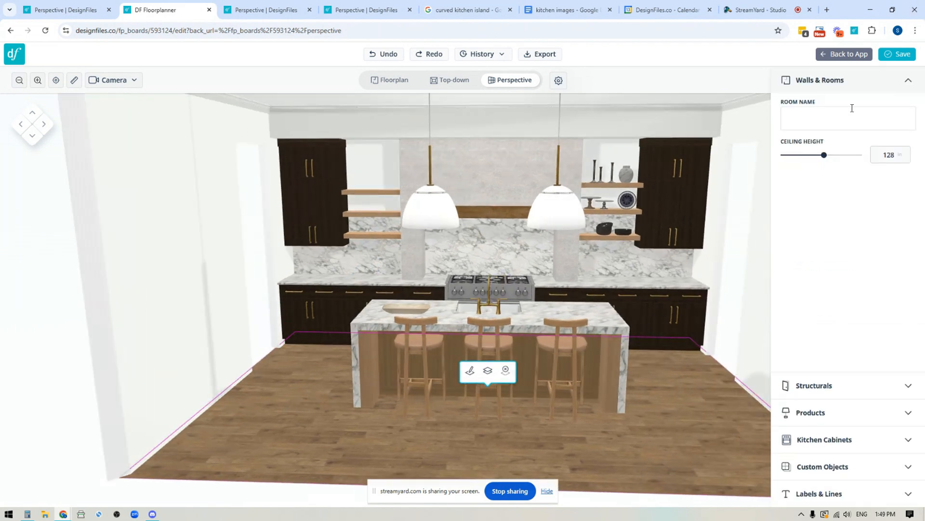
- Exit the floorplanner without saving and return to the Kitchen Webinar Presentation project's designs
click(858, 54)
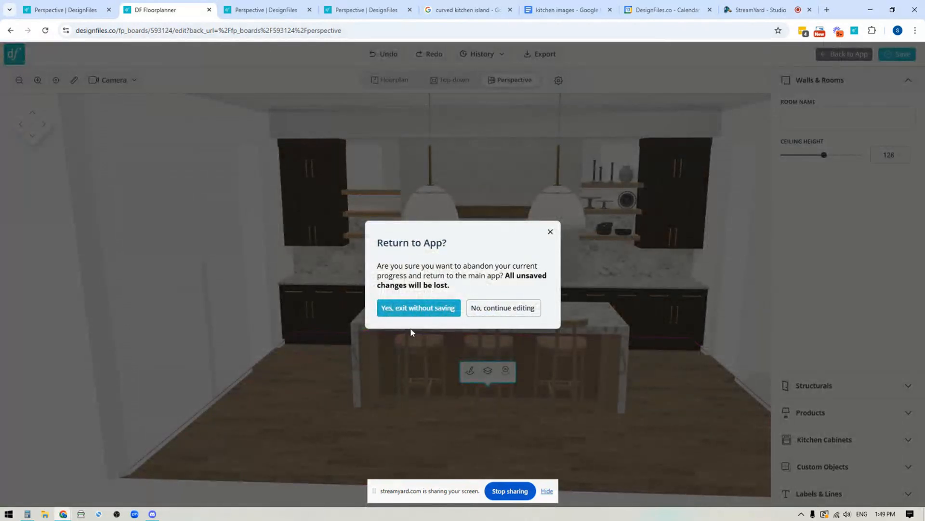
click(418, 309)
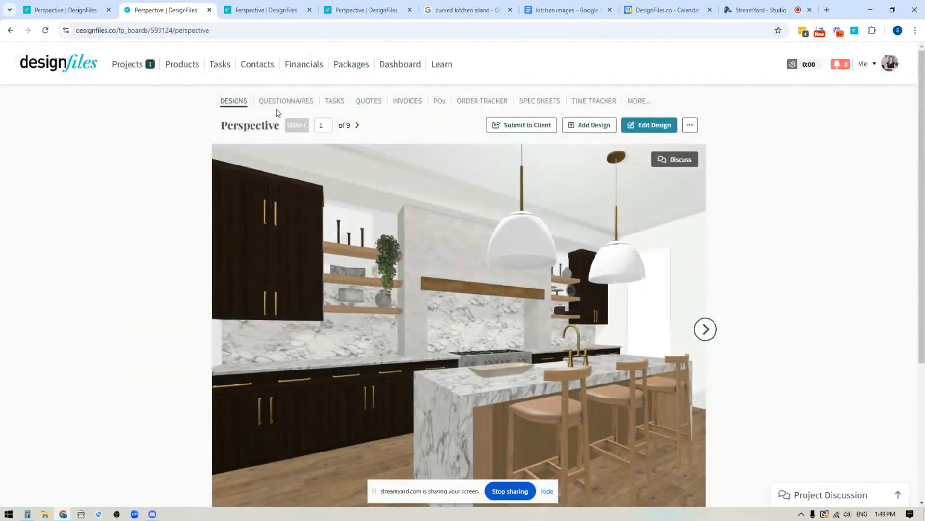
click(240, 102)
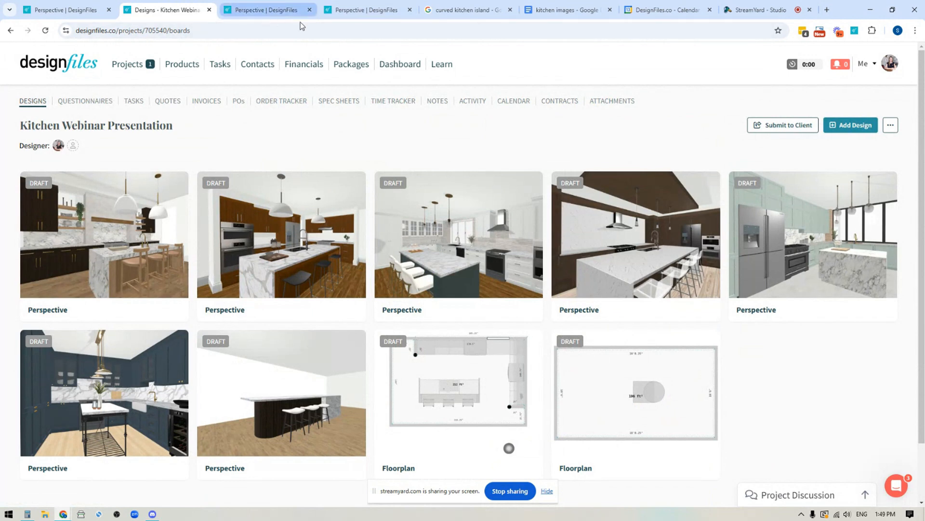
- Check the curved stone island photo in the kitchen images document, and open the project's perspective design with the curved dark-paneled island for editing
click(549, 15)
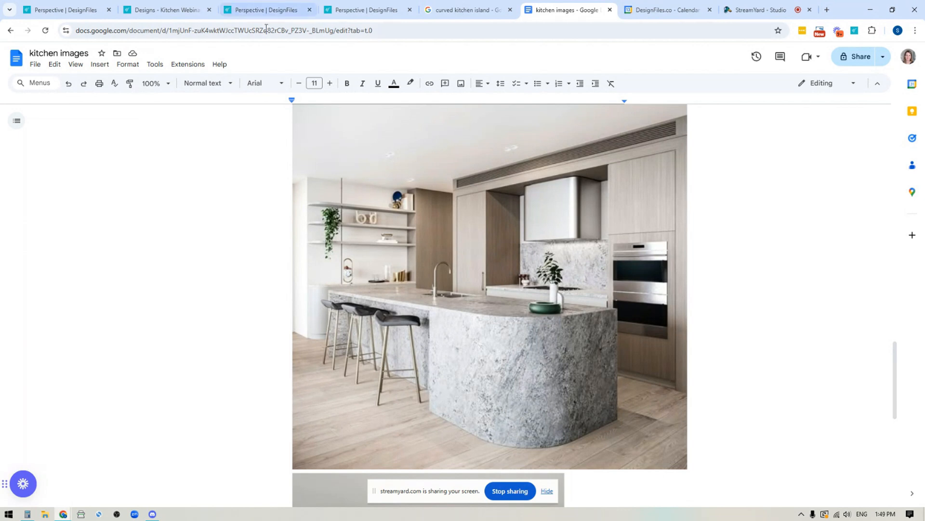
click(72, 9)
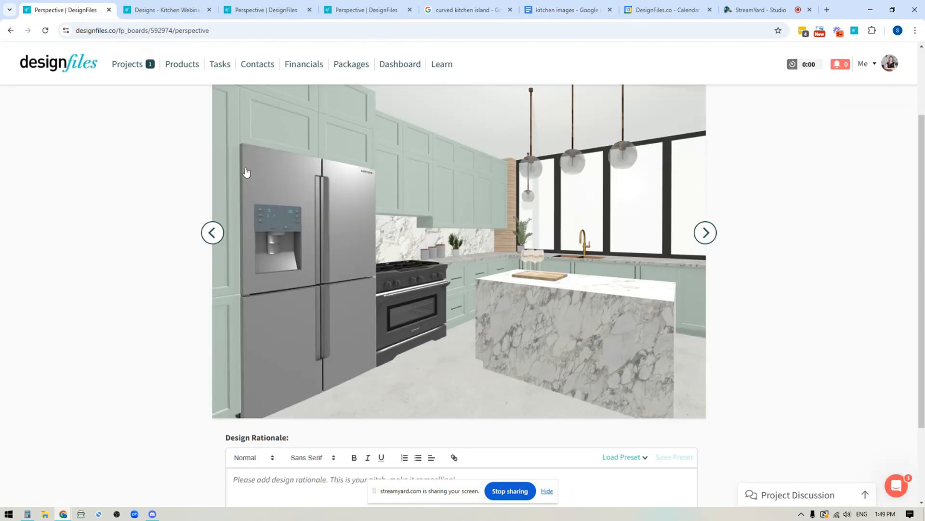
scroll(255, 172, up, 1)
click(235, 101)
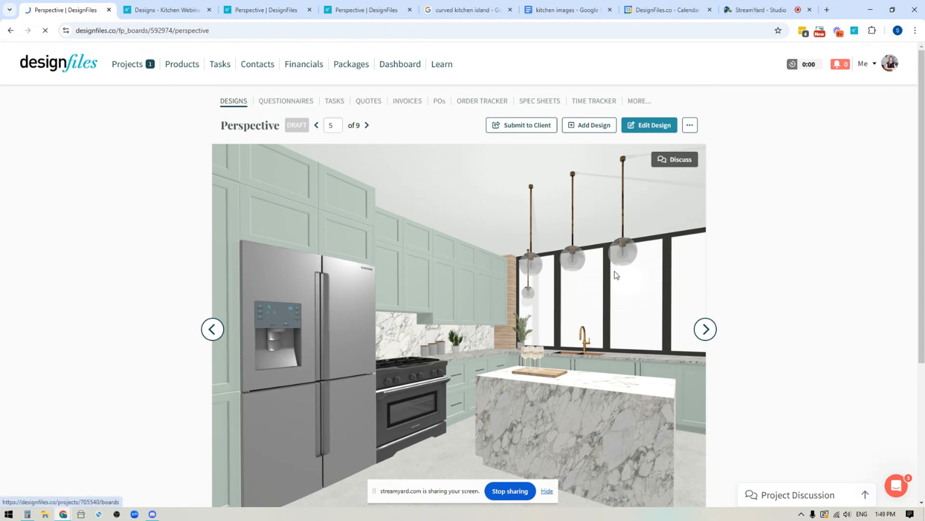
mouse_move(271, 404)
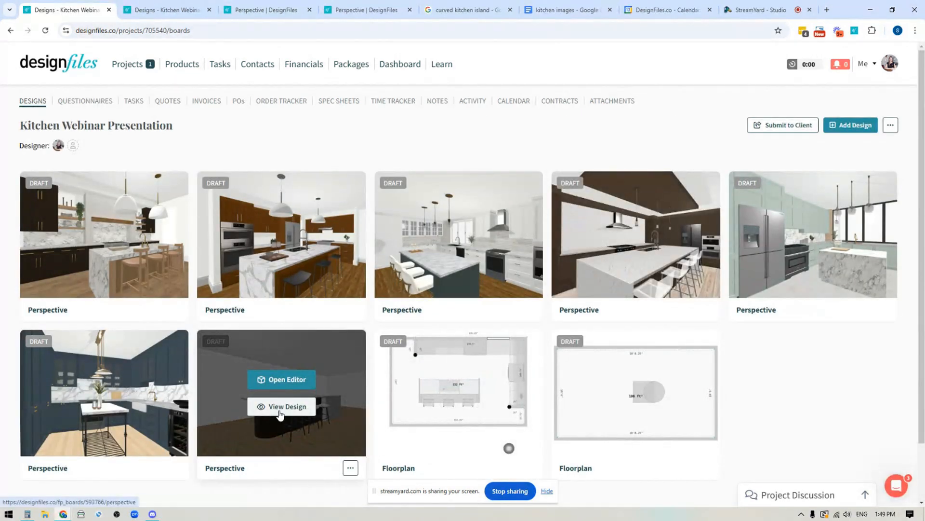
click(285, 389)
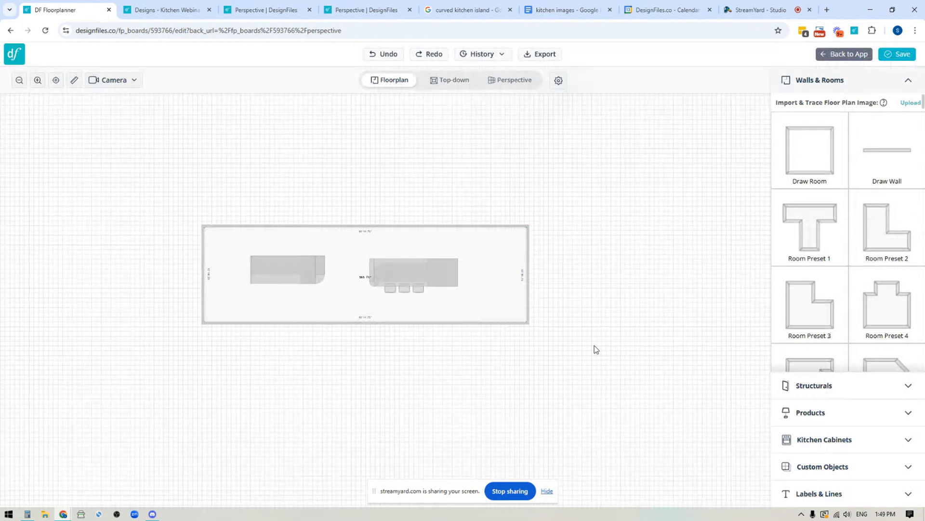
- Examine the two curved islands in perspective and compare the all-marble one with the reference photo in the kitchen images document
click(526, 80)
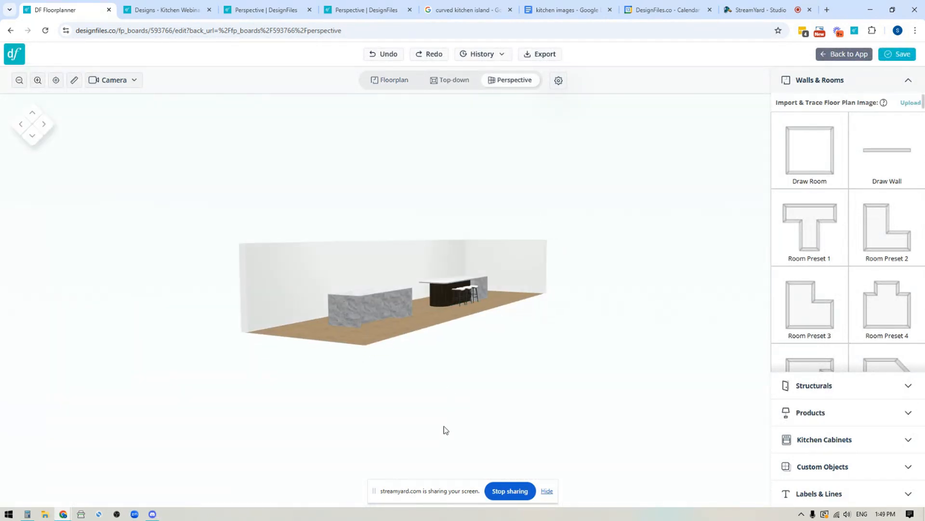
scroll(444, 429, up, 5)
drag(444, 429, 397, 383)
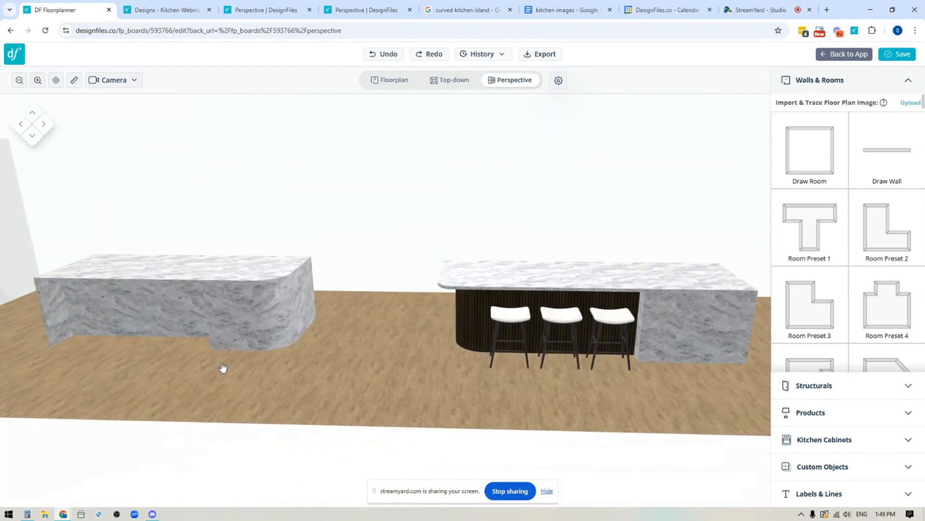
drag(258, 419, 502, 423)
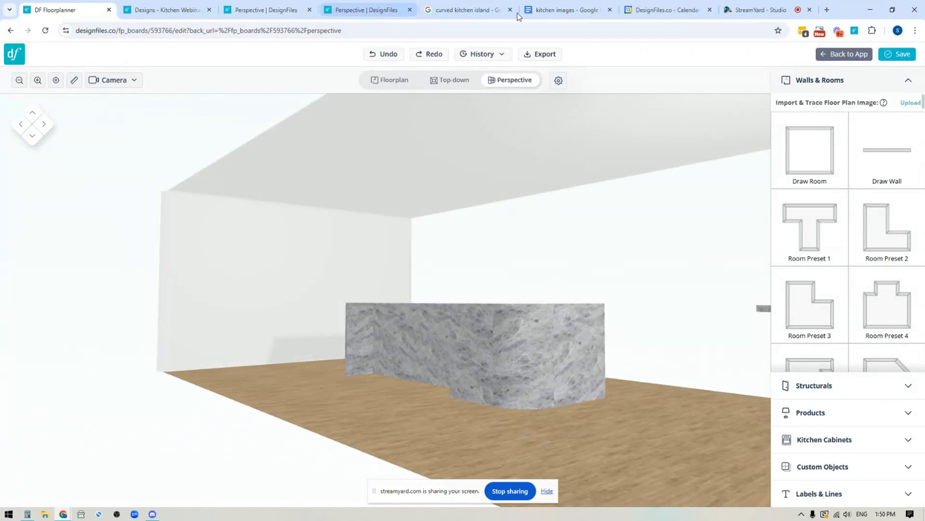
click(550, 14)
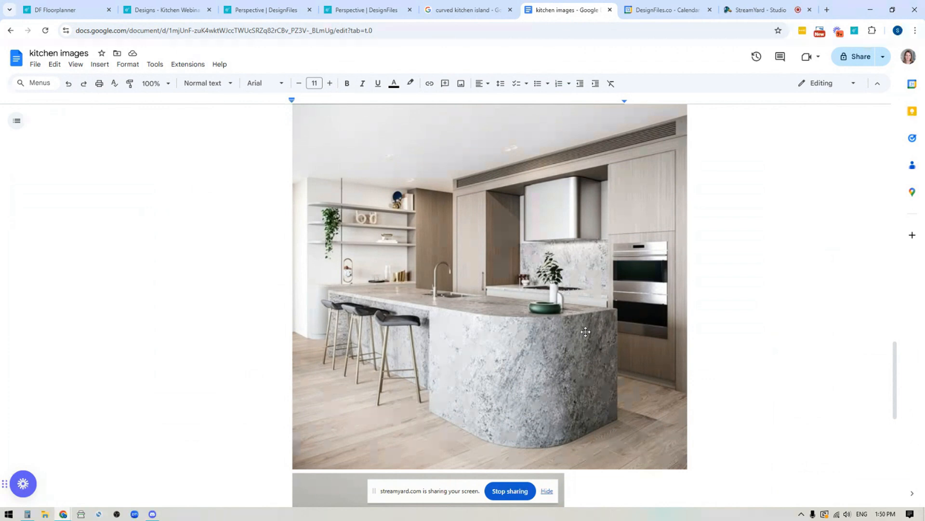
click(80, 9)
drag(366, 436, 409, 441)
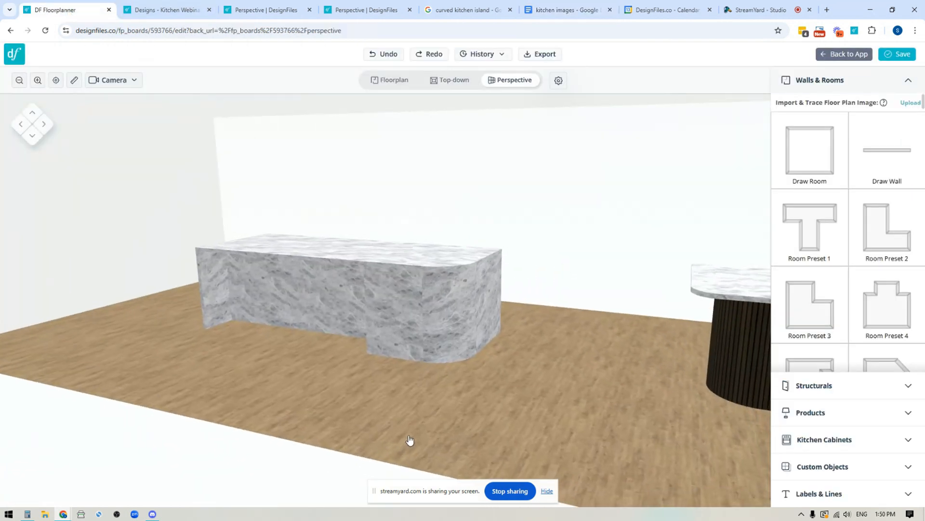
- Raise the all-marble island's countertop slab to 55.5 inches from the floor and select the base box beneath it
click(312, 255)
drag(304, 241, 309, 201)
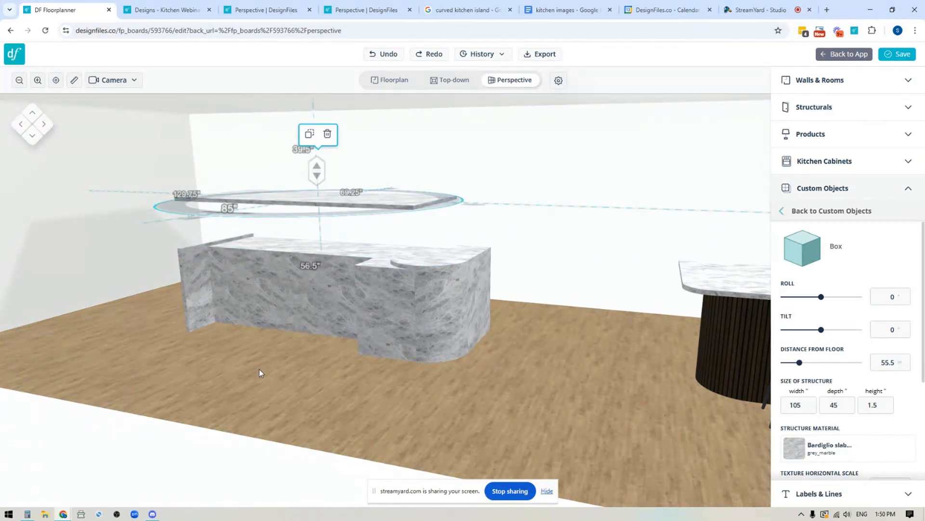
drag(259, 369, 264, 382)
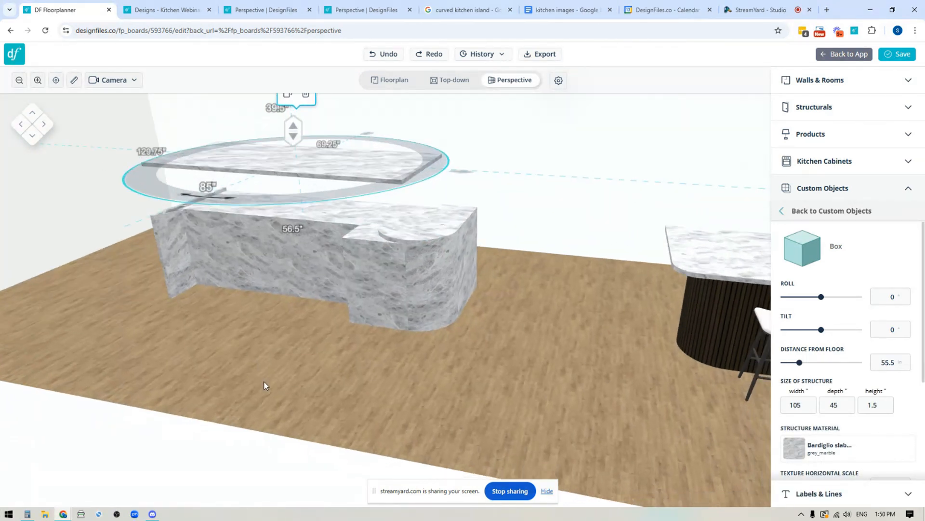
click(311, 230)
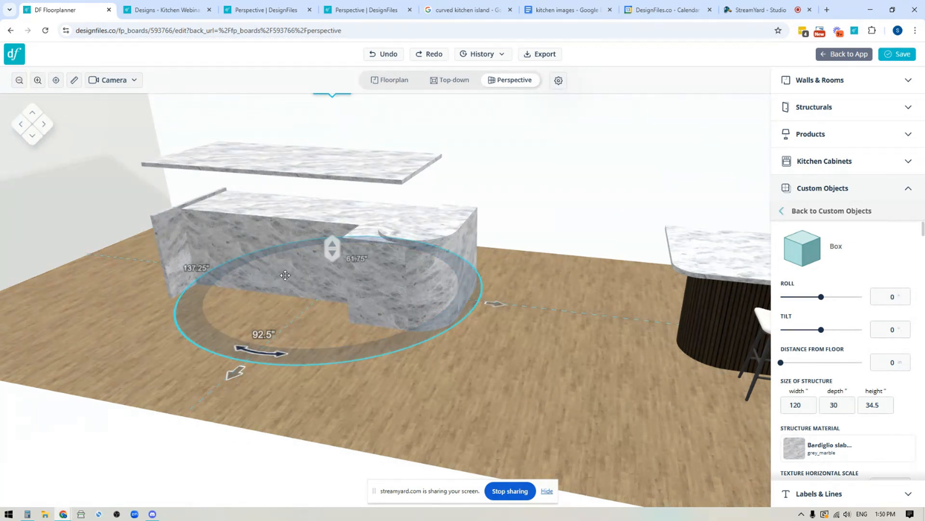
- Lower the countertop slab back onto the all-marble island, setting its distance from floor to 34.5 inches
click(292, 167)
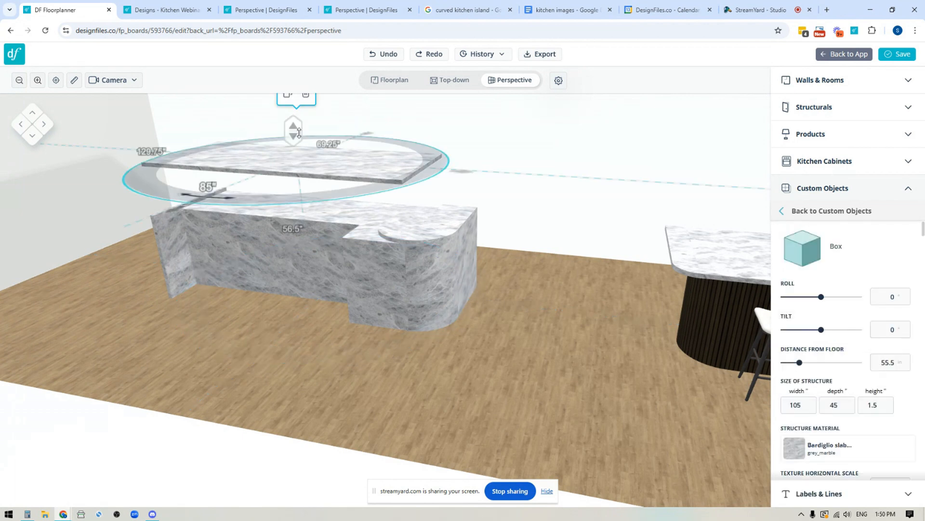
drag(295, 140, 296, 214)
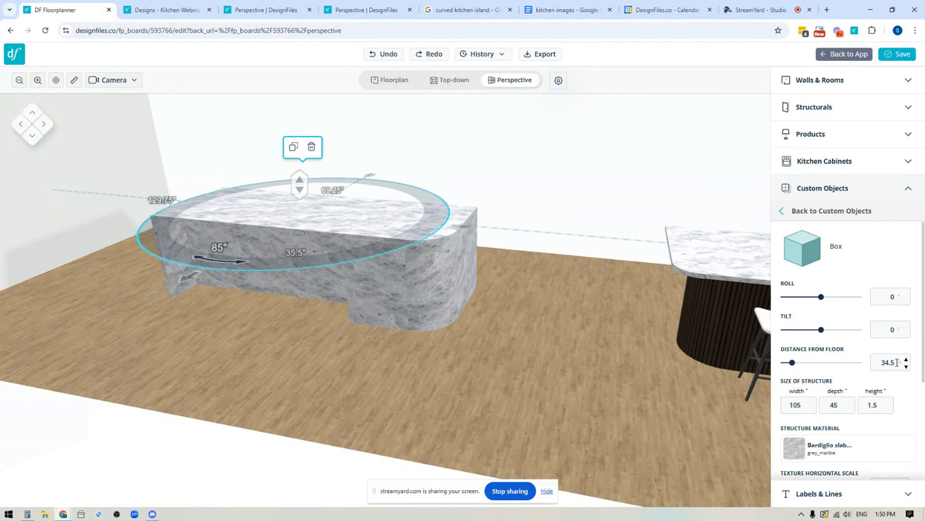
drag(896, 362, 877, 361)
text(36)
click(906, 367)
click(907, 368)
click(906, 367)
click(907, 368)
click(906, 368)
click(907, 367)
- Slide the 105 by 45 inch countertop slab off the all-marble island toward the back wall
drag(410, 435, 446, 394)
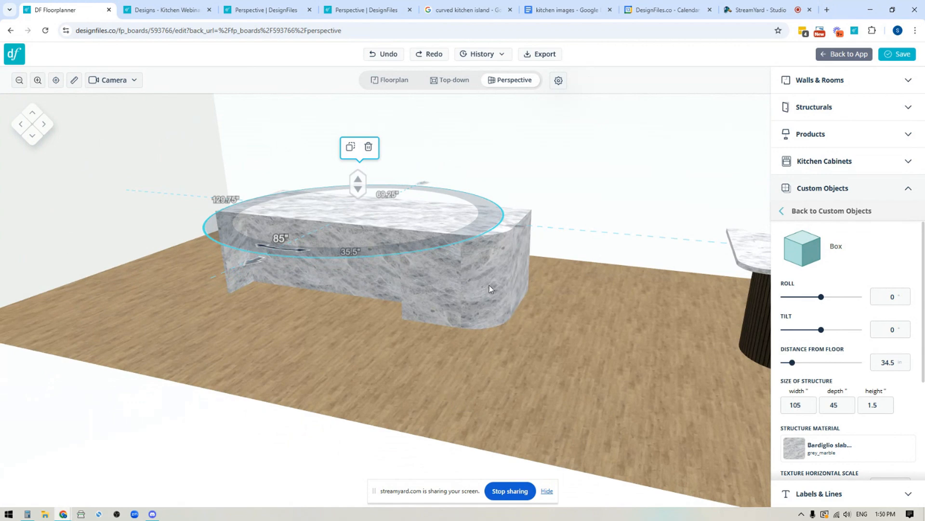
scroll(501, 354, up, 5)
right_drag(486, 332, 646, 481)
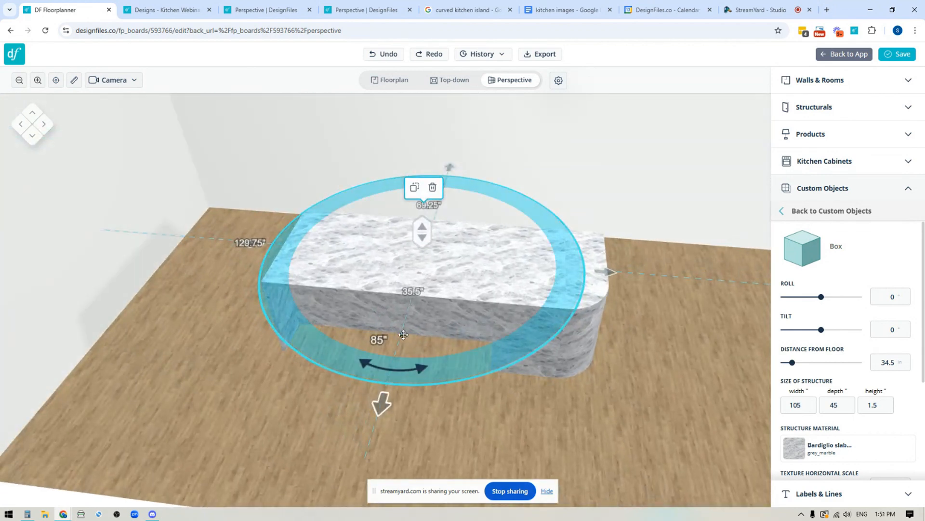
drag(388, 403, 424, 267)
- Move the 1.5-inch-thick side panel away from the island's straight end and the 15 by 30 inch top piece out past its curved end
click(282, 304)
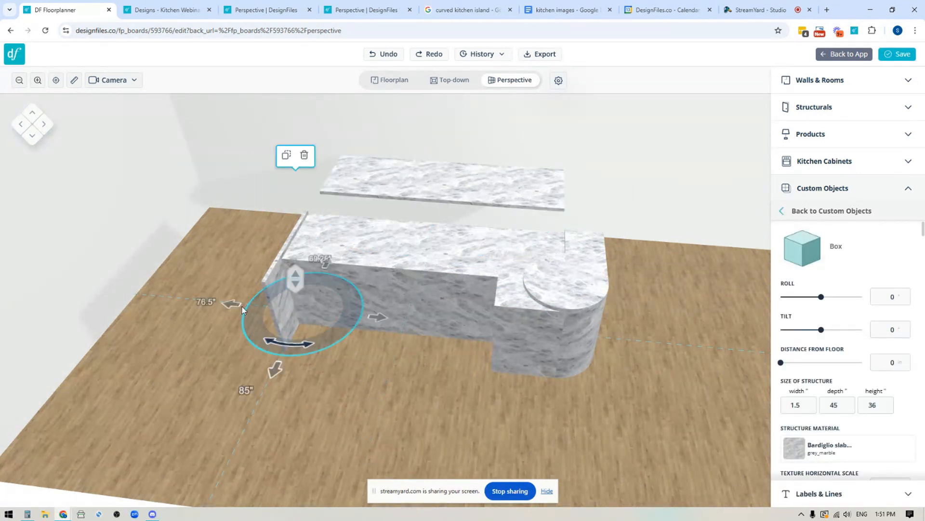
drag(234, 303, 124, 291)
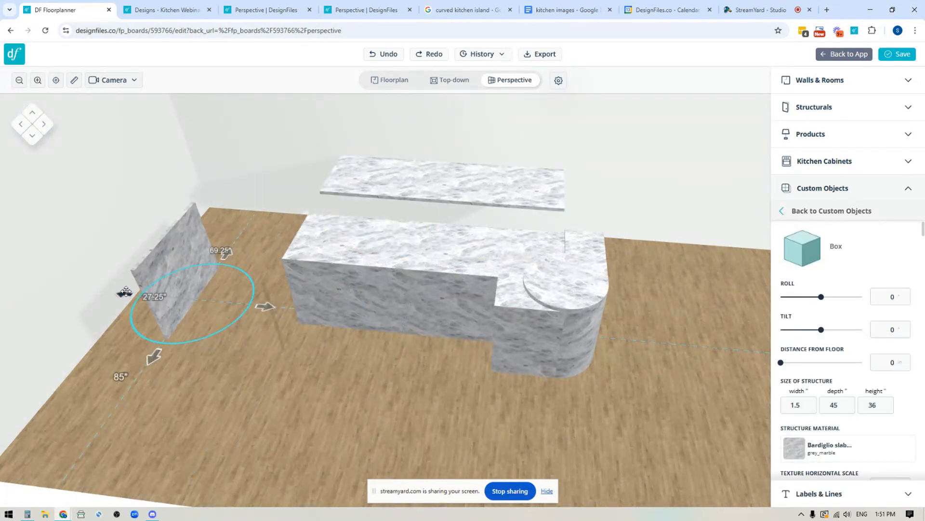
click(600, 259)
drag(661, 262, 749, 274)
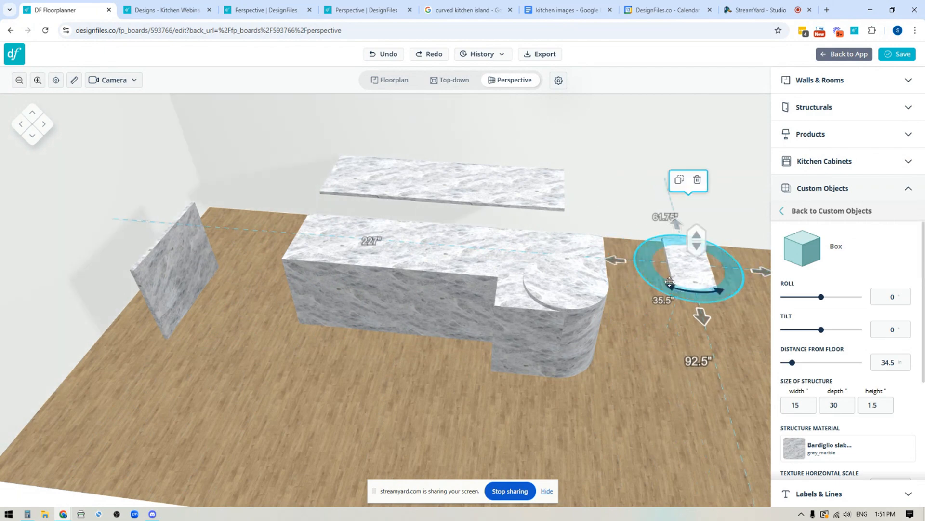
- Move the 30-inch cylinder out past the island's curved end and slide the 24 by 45 inch box out in front
click(581, 295)
drag(639, 355, 755, 366)
click(532, 331)
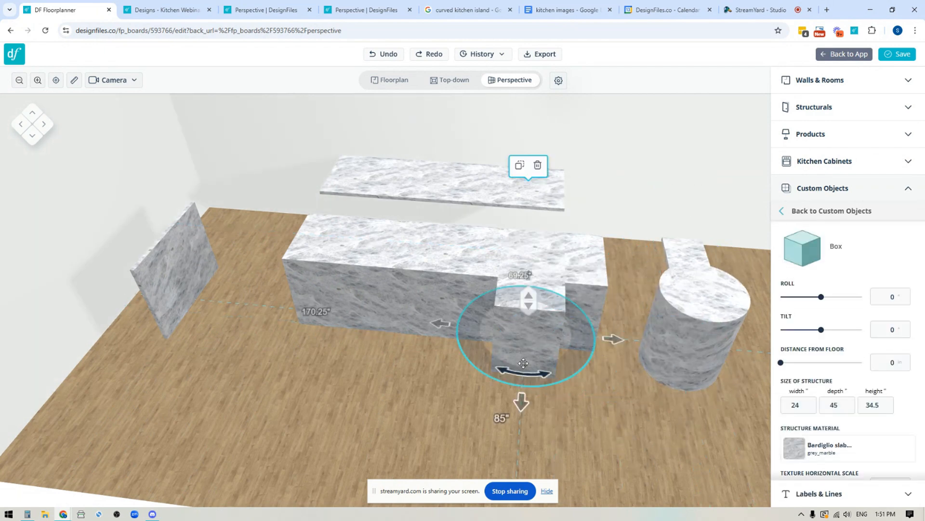
drag(528, 300, 520, 500)
drag(525, 338, 516, 459)
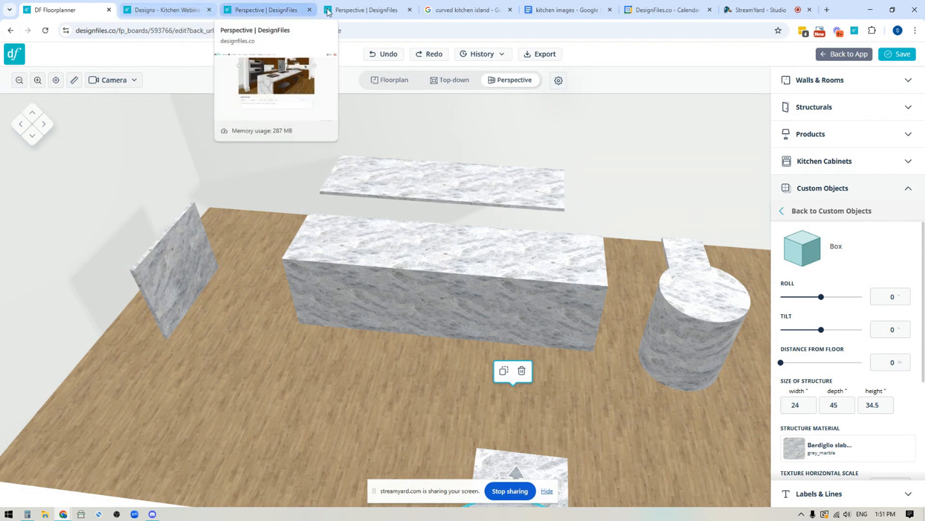
- After consulting the curved island reference photo, place the 30-inch cylinder back in plan, centred on the base box's front edge and flush with its end
click(552, 11)
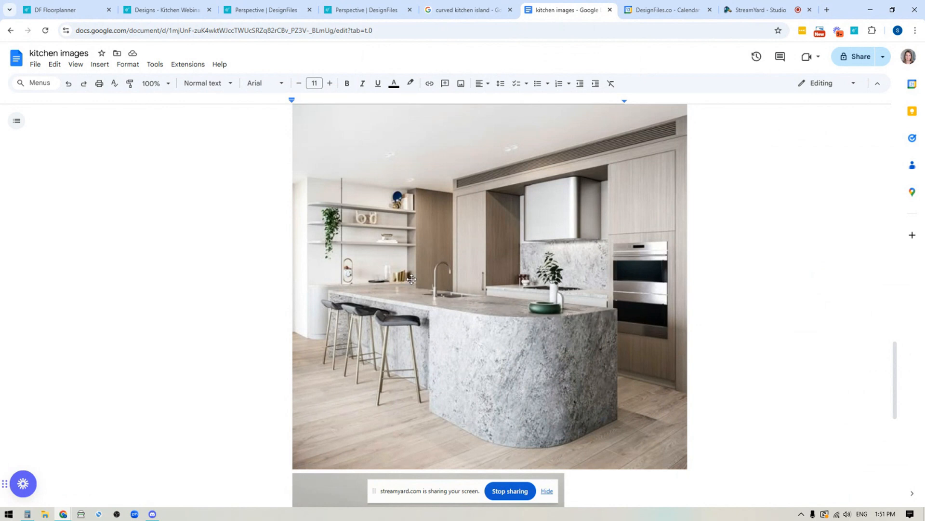
click(67, 9)
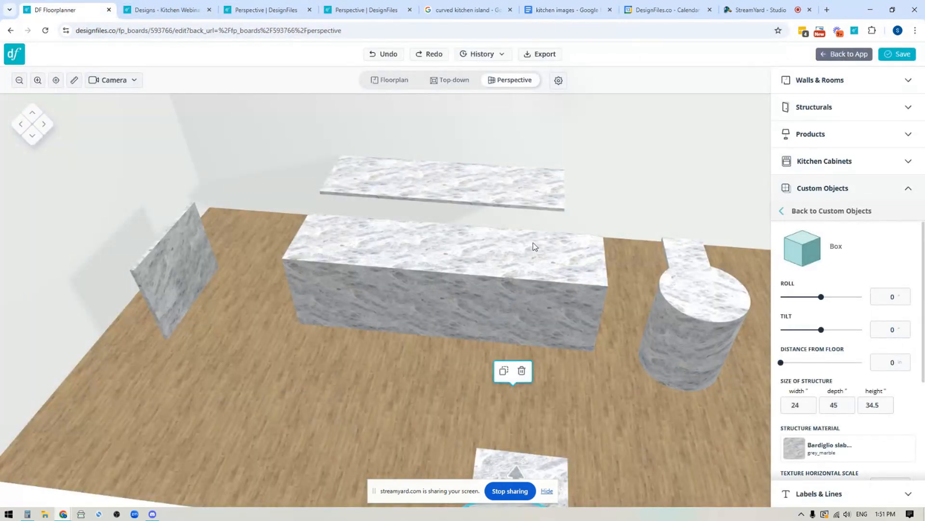
click(709, 322)
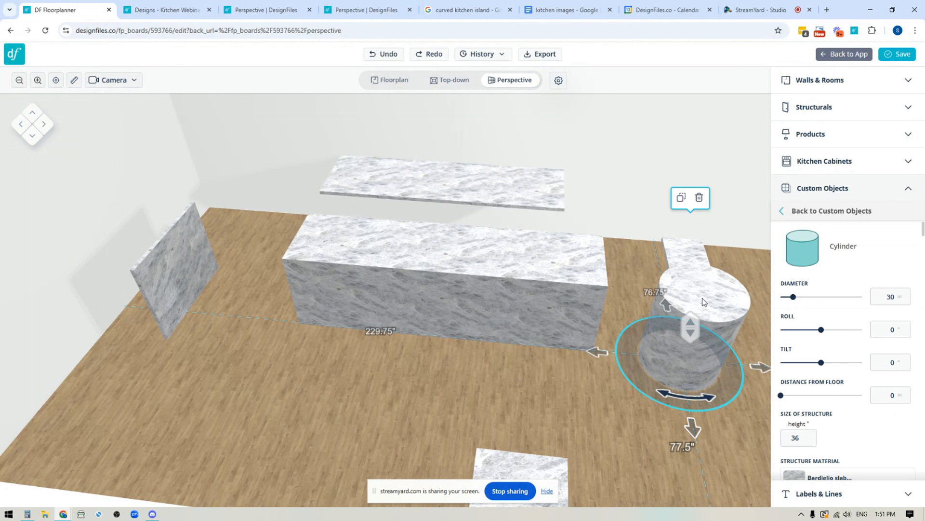
click(389, 80)
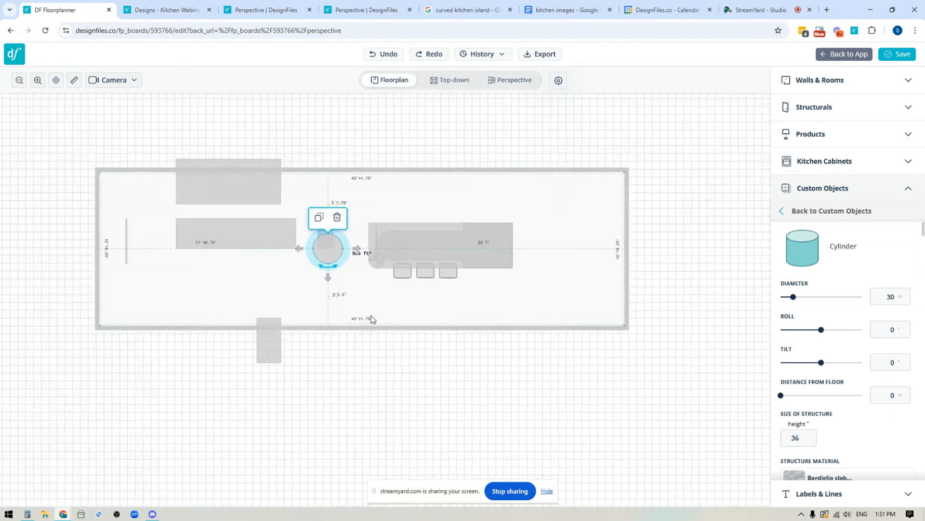
scroll(371, 319, up, 3)
drag(306, 217, 239, 215)
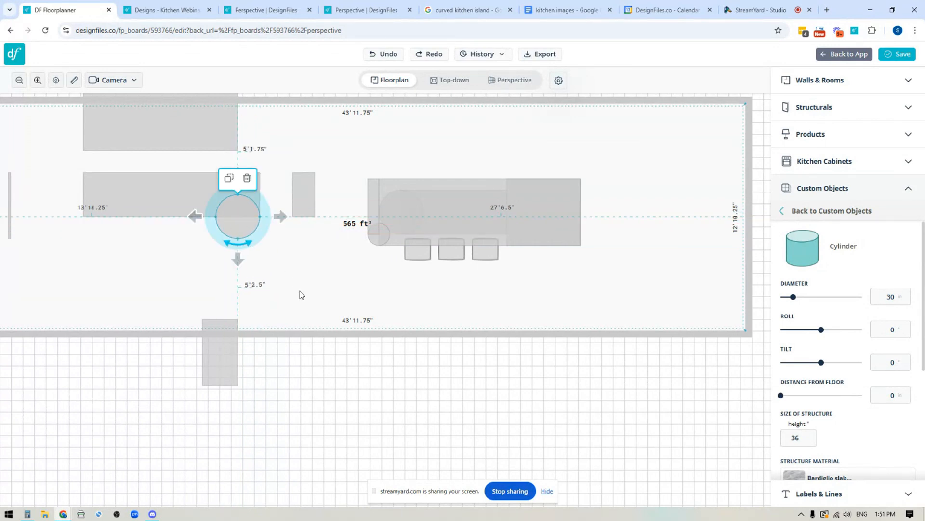
scroll(299, 293, up, 3)
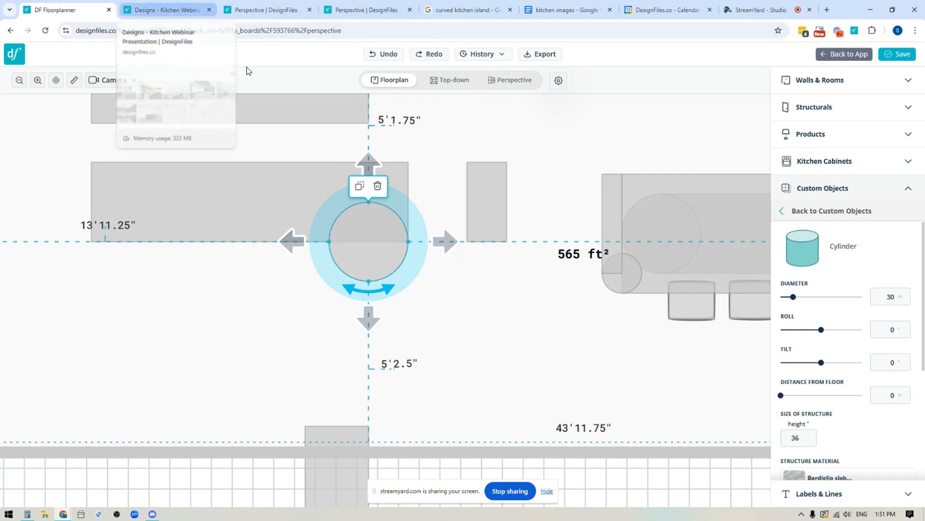
- Examine the base box and cylinder from several angles in perspective, checking how they intersect and the size of each piece
click(512, 80)
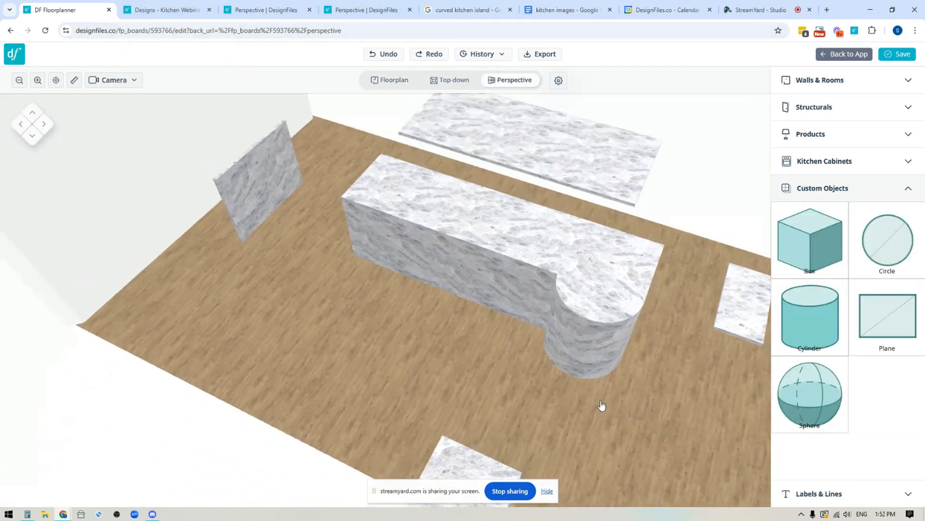
drag(602, 405, 659, 353)
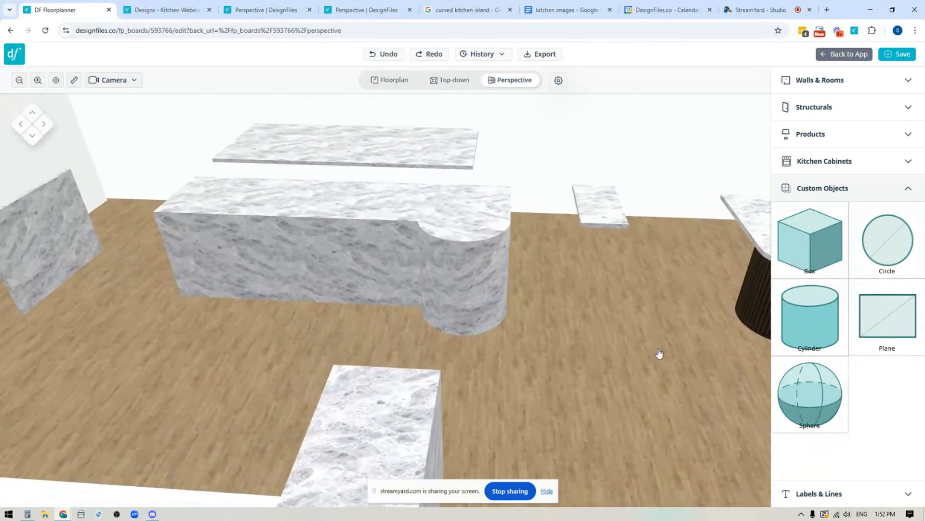
drag(390, 351, 142, 189)
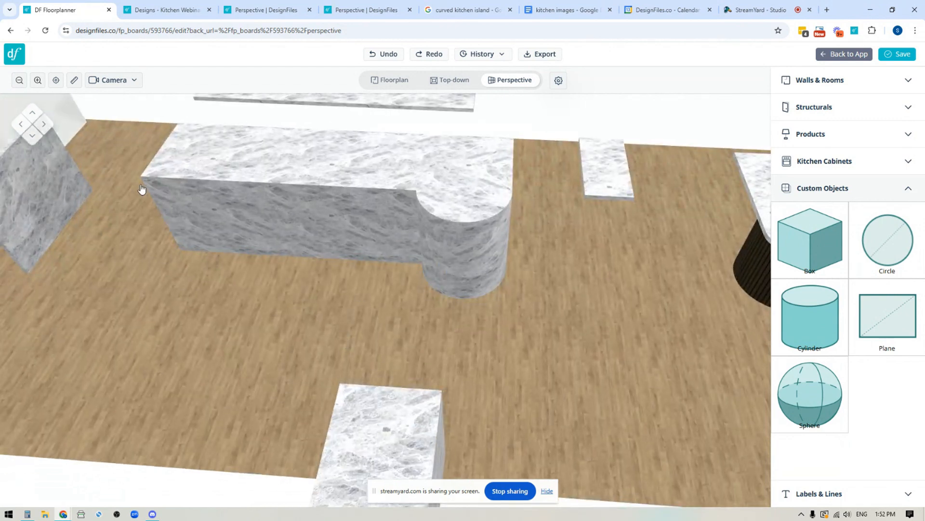
mouse_move(430, 304)
mouse_down()
mouse_move(415, 337)
mouse_move(413, 294)
mouse_move(424, 289)
mouse_move(426, 303)
mouse_up()
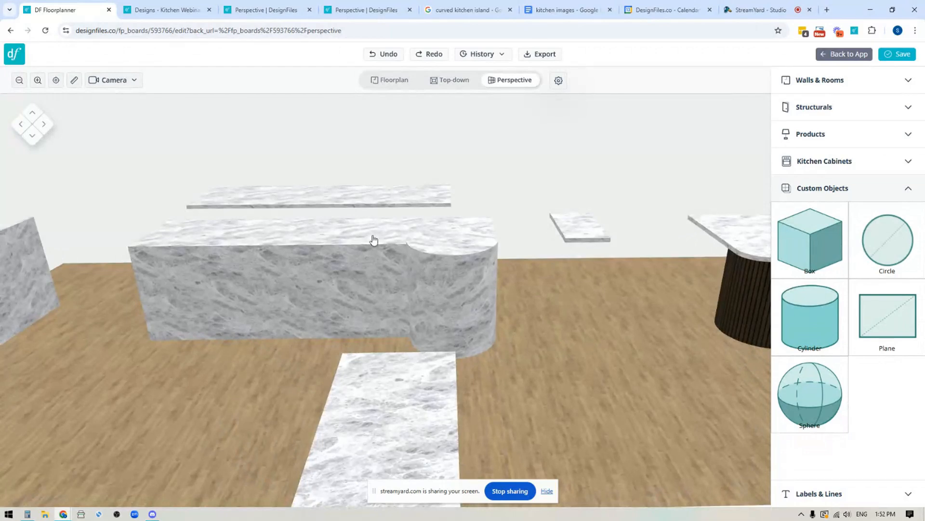
click(377, 242)
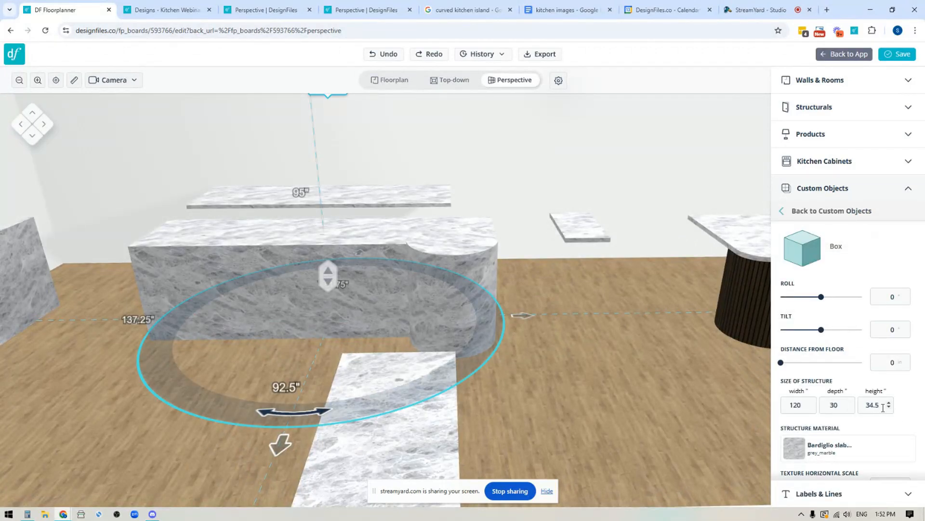
drag(559, 415, 509, 406)
click(545, 276)
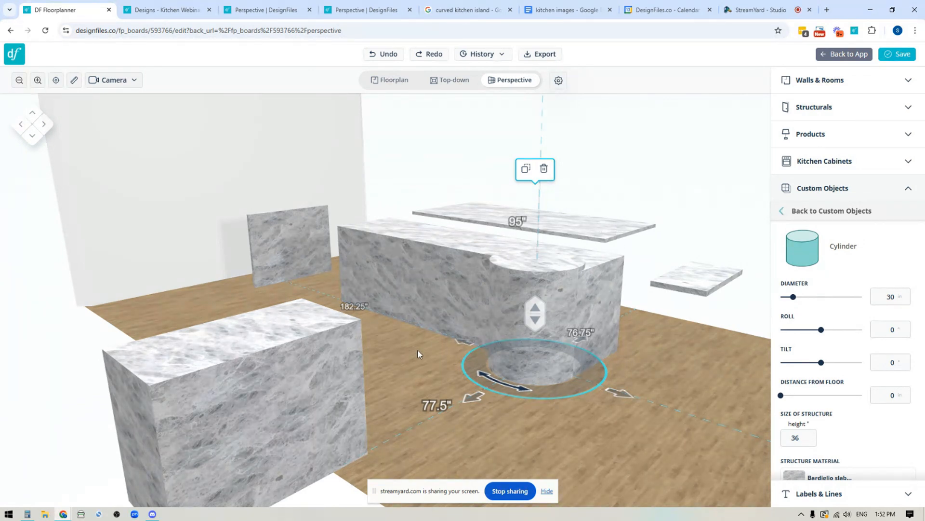
drag(414, 348, 437, 372)
- In plan, move the 105 by 45 inch slab back over the base, flush with the cylinder's front and ending at its centre
click(392, 80)
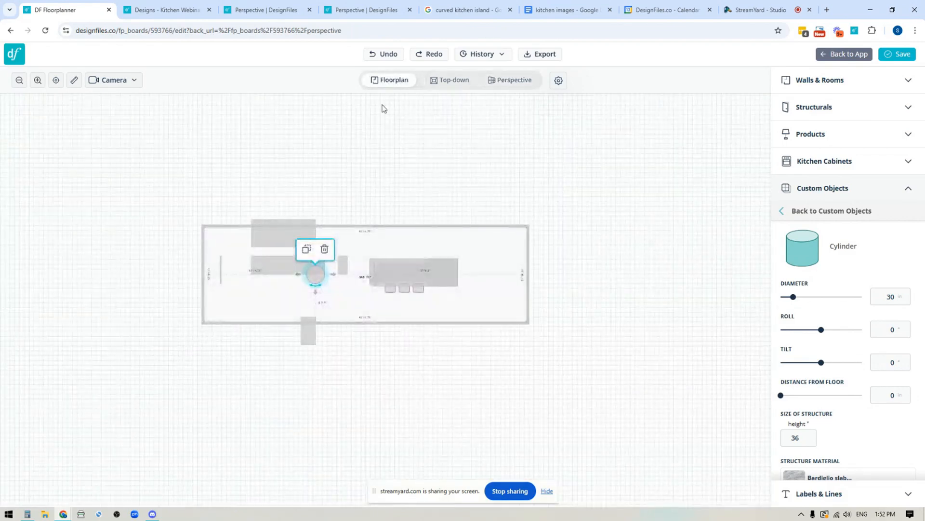
scroll(320, 322, up, 5)
drag(352, 232, 597, 346)
click(476, 247)
drag(453, 227, 448, 314)
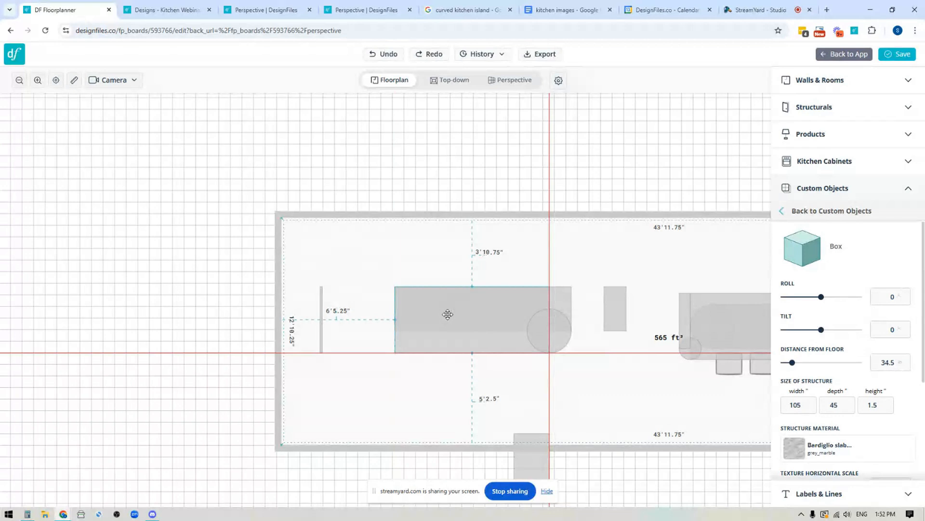
scroll(465, 370, up, 8)
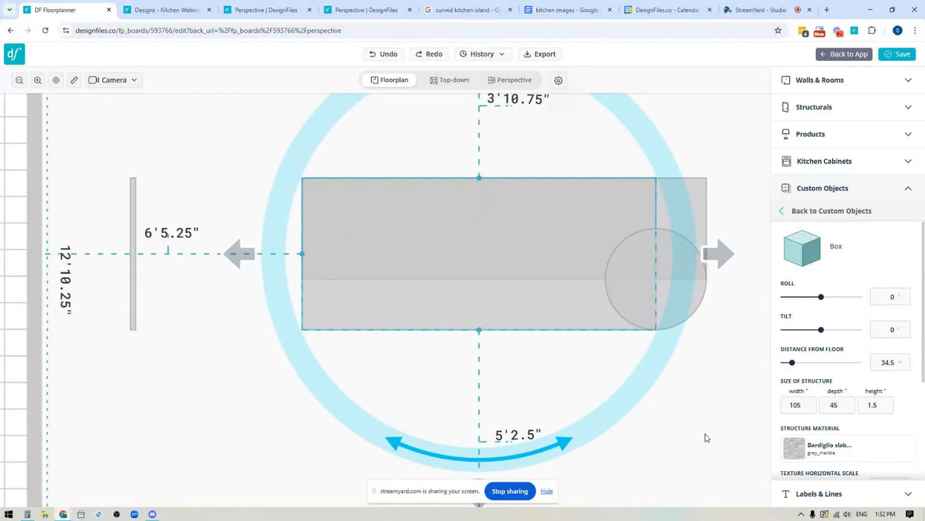
drag(705, 435, 581, 400)
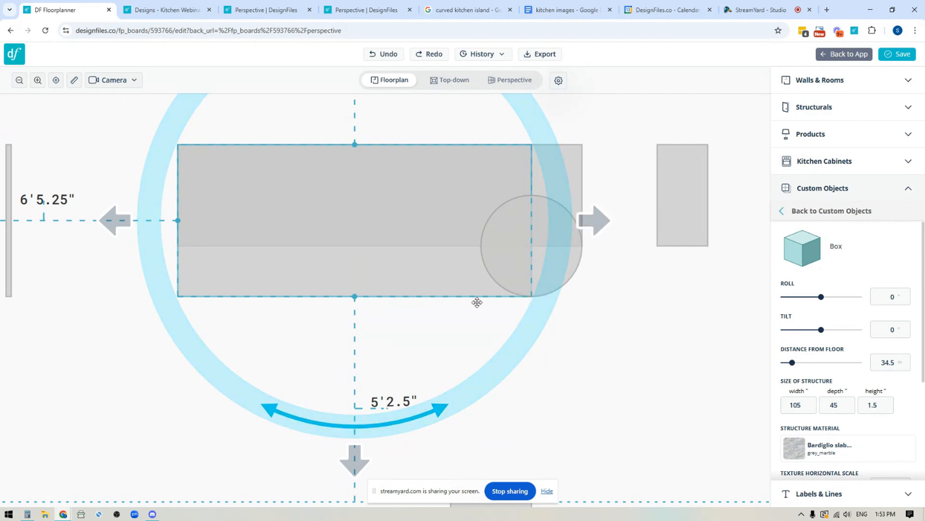
- In perspective, move the 24 by 45 inch box farther out in front of the room, away from the island
click(516, 81)
drag(505, 380, 527, 394)
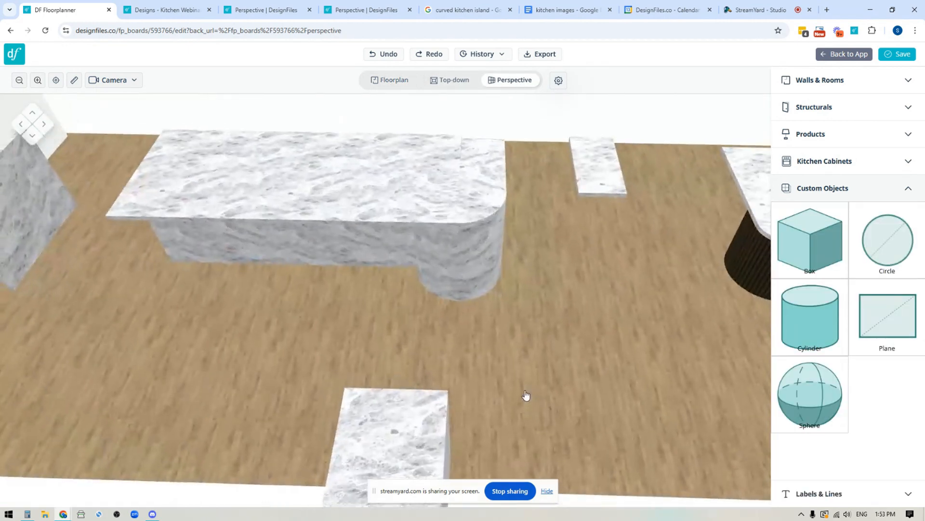
drag(535, 351, 526, 304)
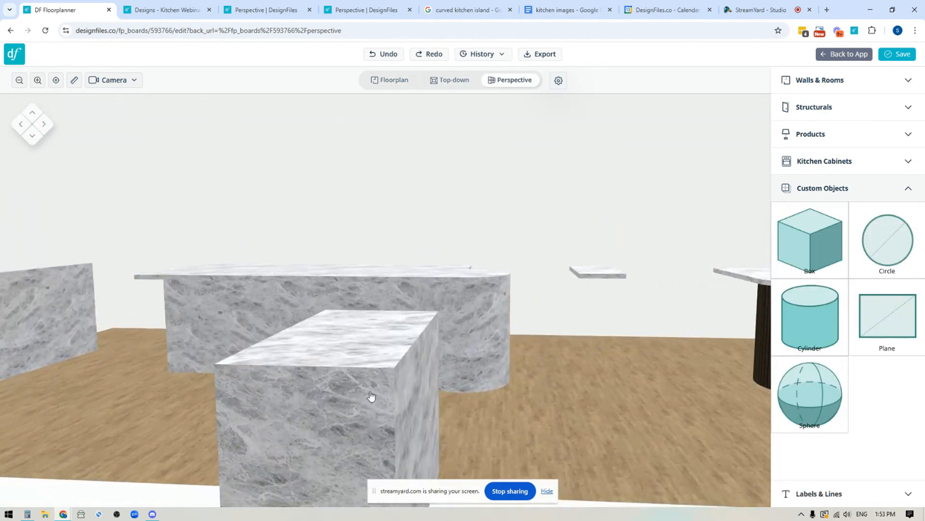
click(376, 414)
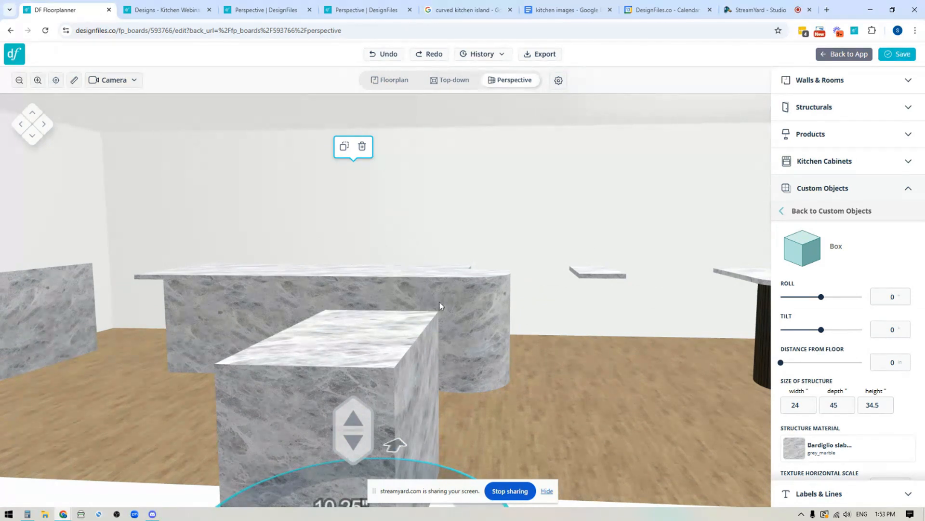
scroll(400, 434, down, 5)
drag(409, 397, 365, 468)
right_drag(282, 429, 409, 440)
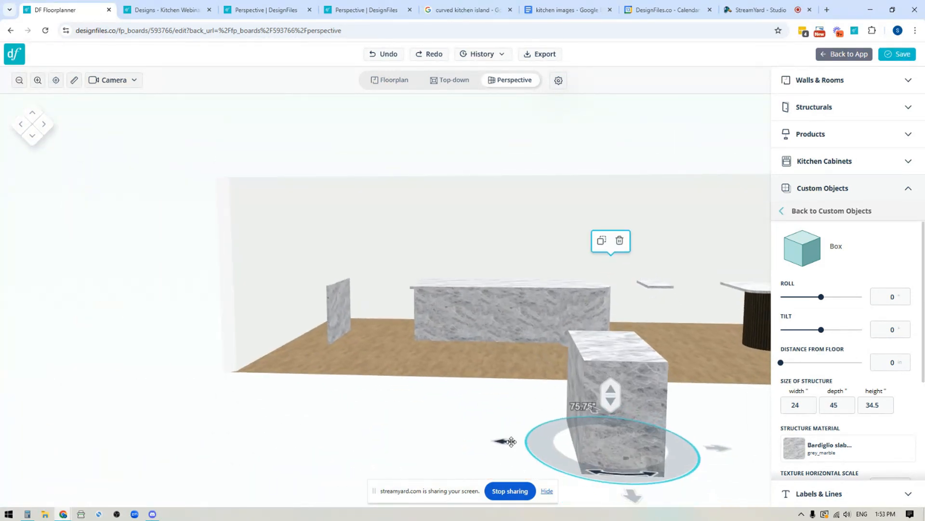
- Examine the island's curved end and countertop overhang from low angles, check the cylinder's height, and compare the island with the reference photo
scroll(562, 414, up, 5)
drag(585, 444, 335, 420)
scroll(335, 420, down, 5)
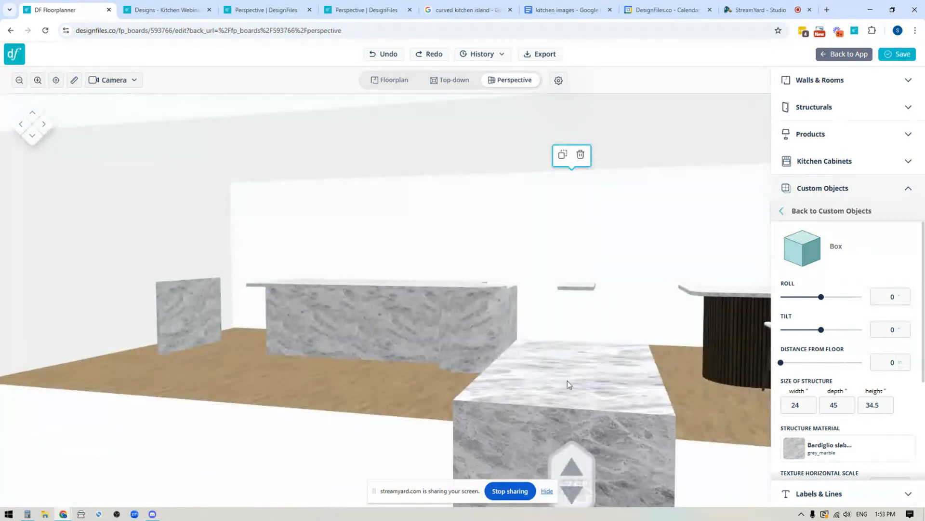
scroll(490, 424, up, 10)
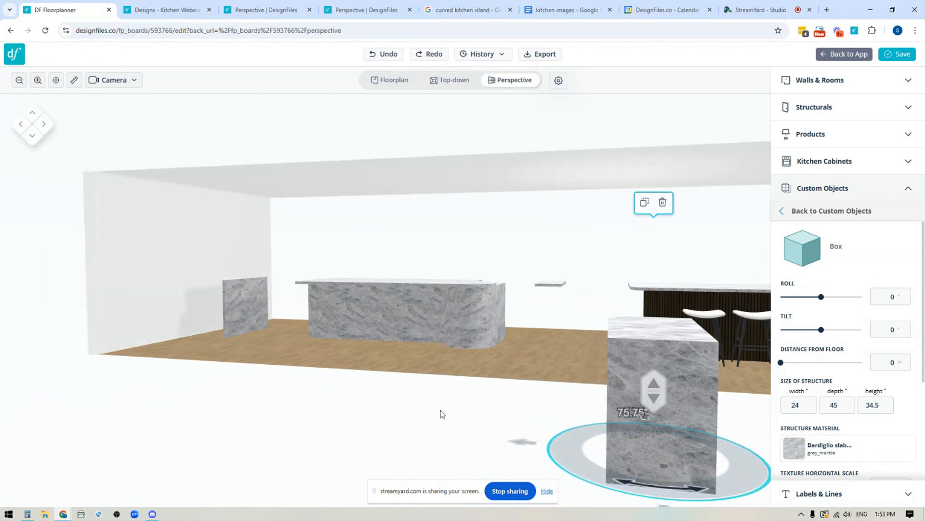
drag(395, 332, 411, 291)
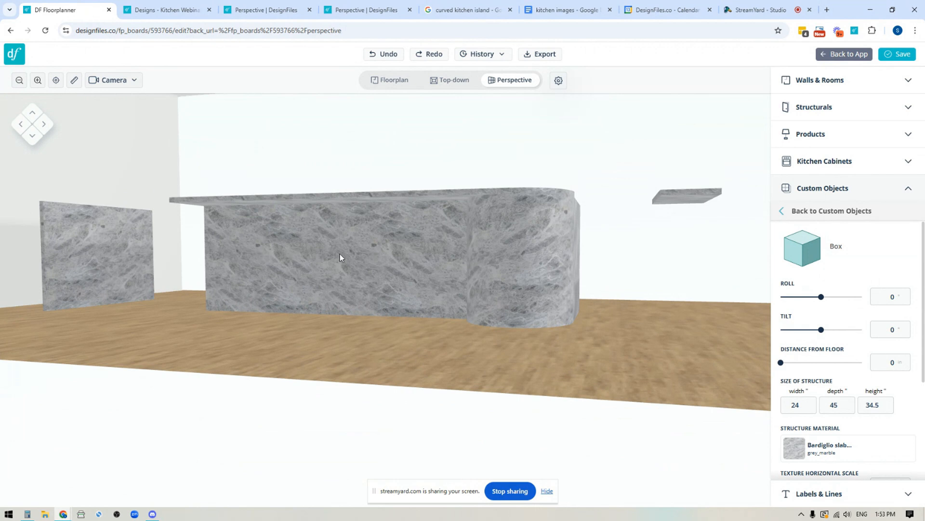
drag(435, 337, 679, 268)
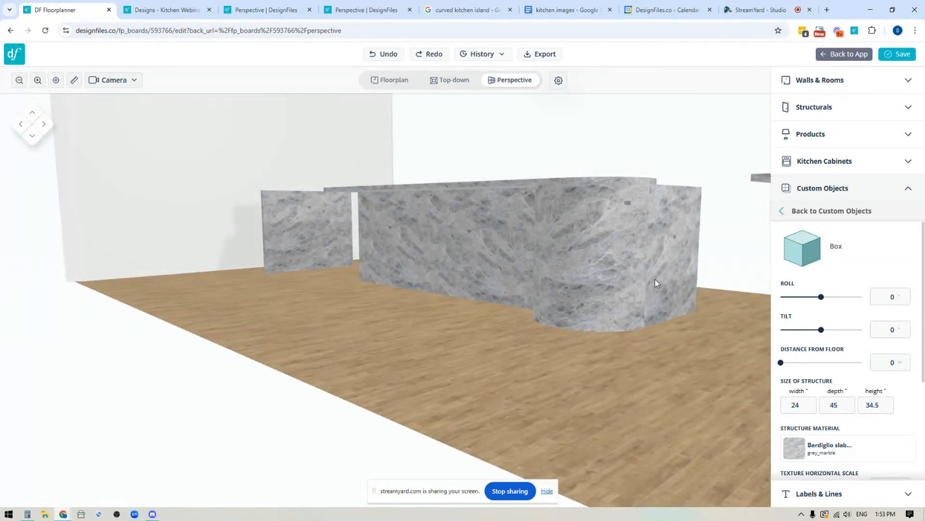
click(593, 288)
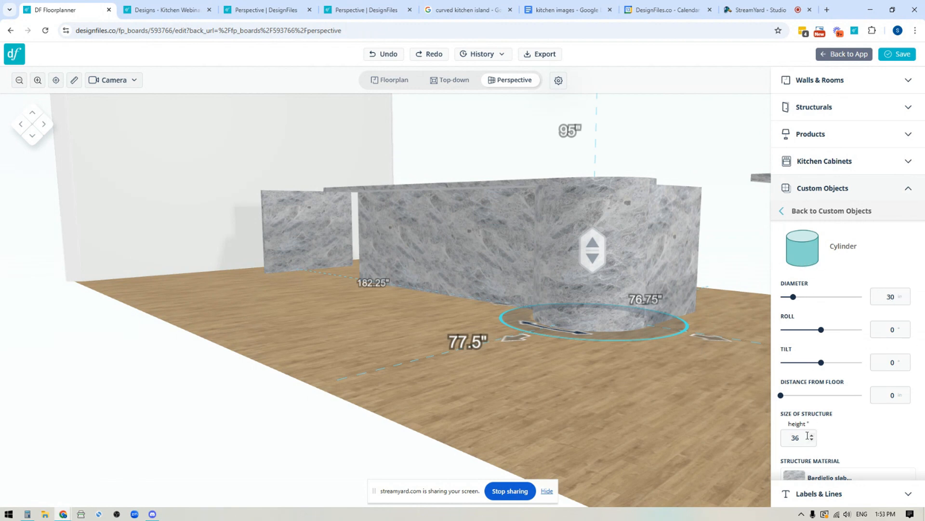
scroll(825, 429, down, 1)
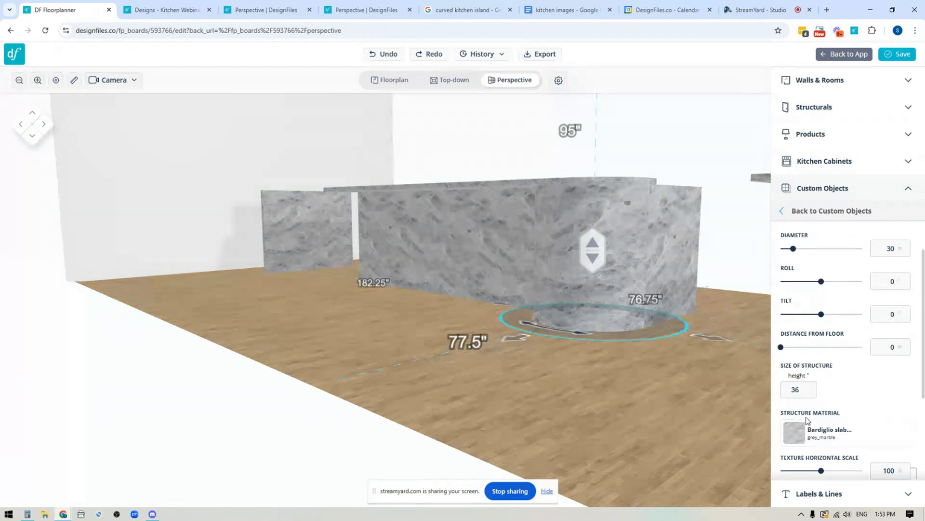
drag(546, 374, 495, 371)
drag(314, 265, 380, 309)
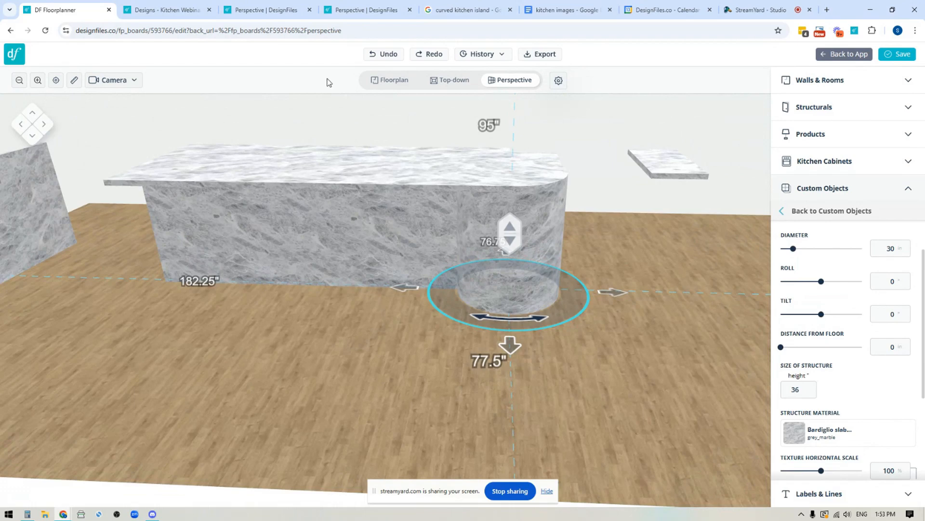
click(549, 10)
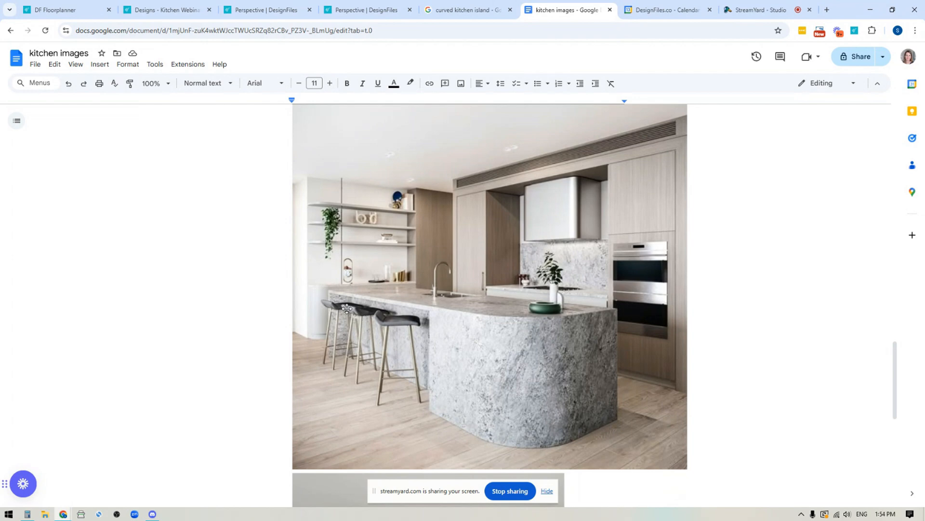
click(70, 11)
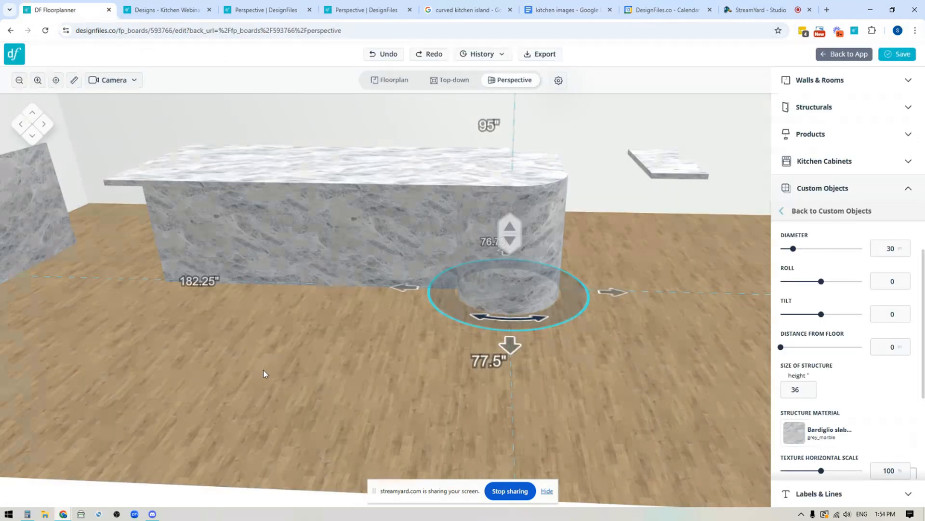
- Move the 24 by 45 inch box back under the countertop in plan, flush with the slab's front edge and ending at the cylinder's centre
scroll(379, 339, down, 3)
scroll(396, 347, down, 5)
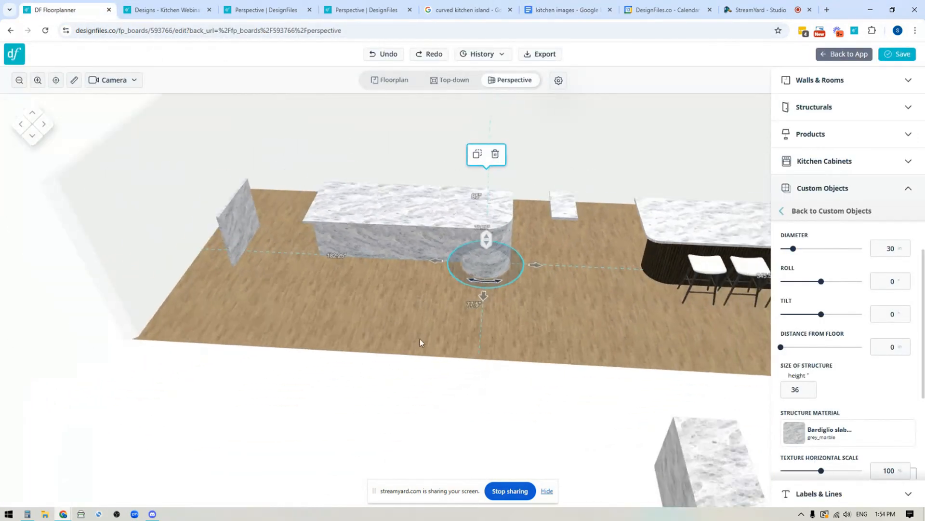
click(713, 447)
drag(676, 441, 386, 335)
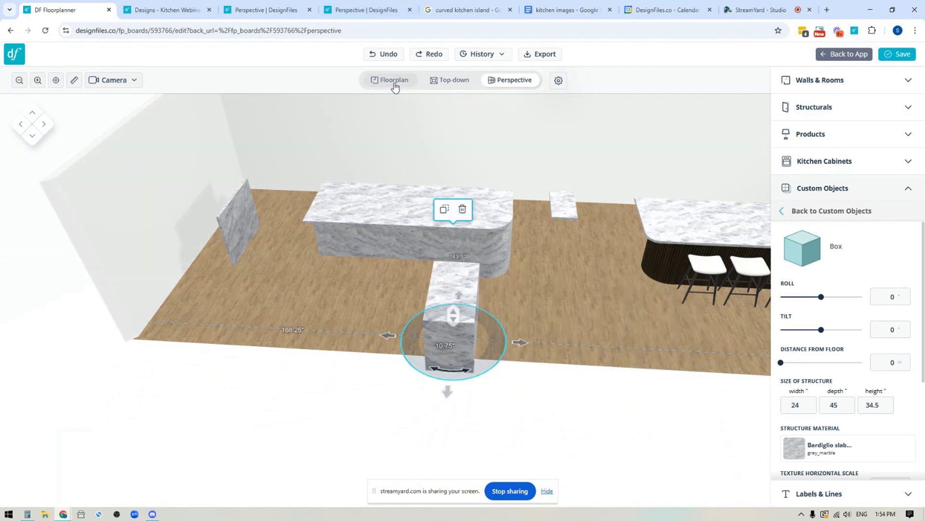
click(394, 80)
scroll(340, 324, up, 5)
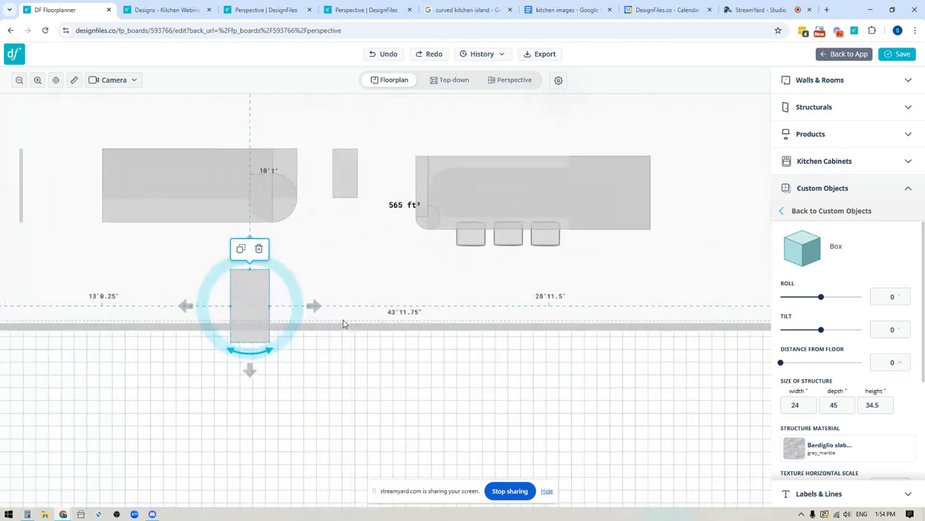
drag(395, 317, 399, 147)
scroll(522, 268, up, 3)
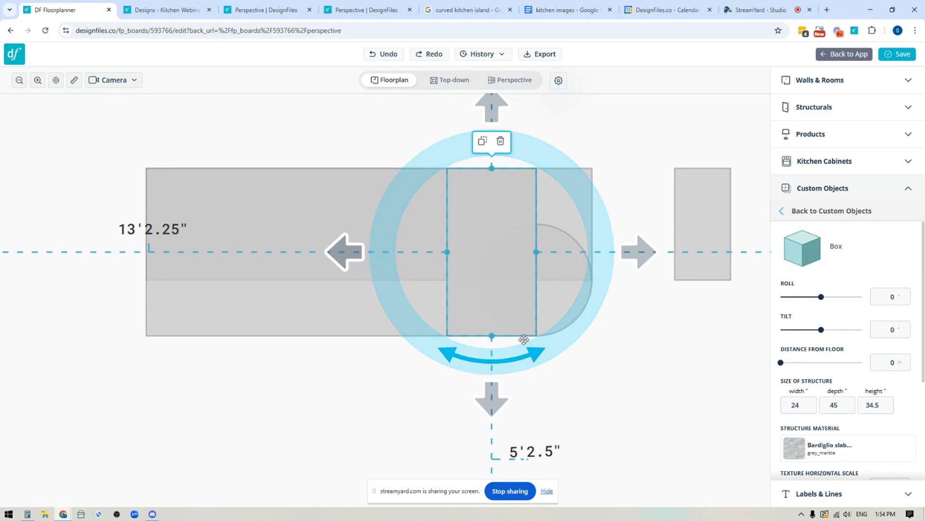
- In perspective, set the height of the island's 120 by 30 inch base box to 36 inches
click(505, 82)
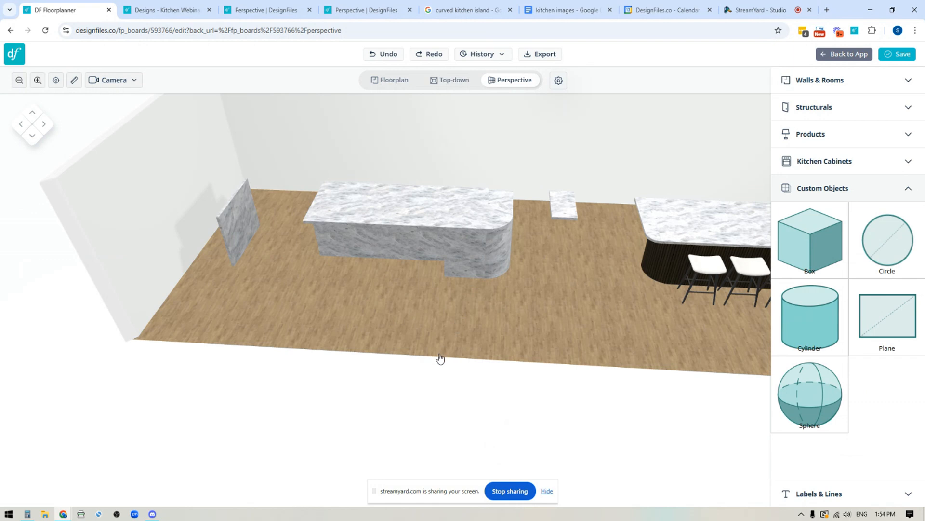
drag(440, 357, 424, 331)
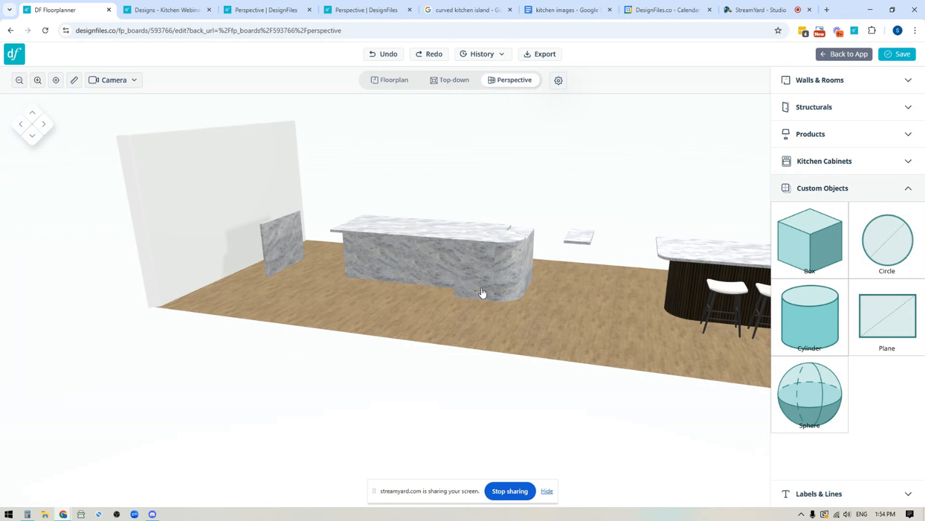
drag(397, 308, 399, 326)
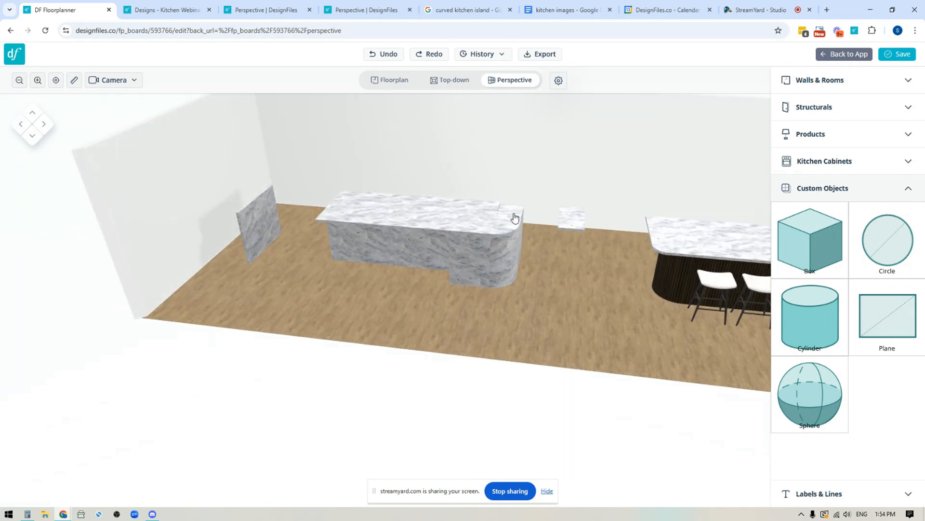
drag(511, 218, 498, 314)
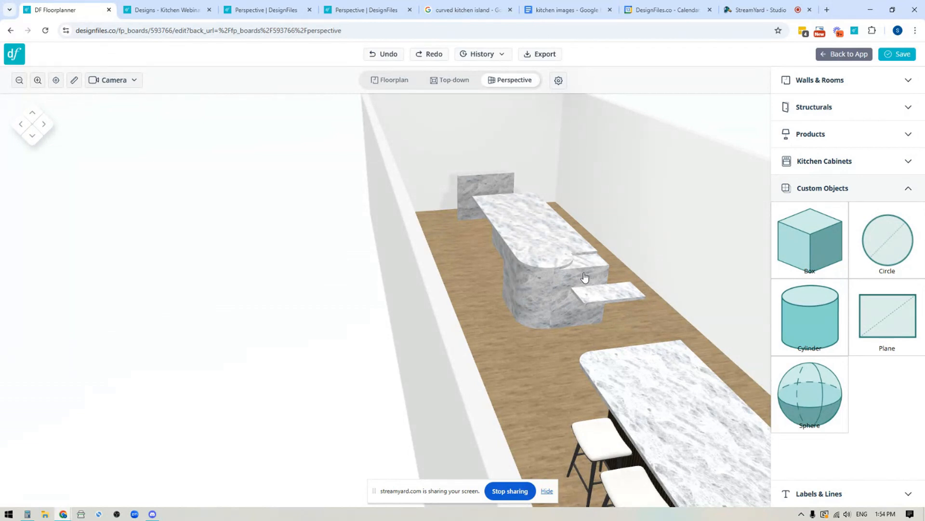
click(574, 278)
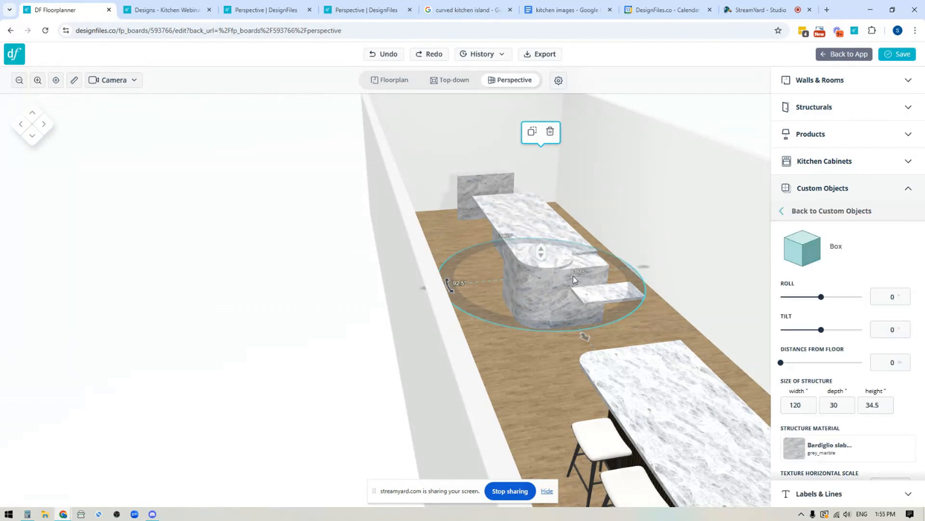
double_click(879, 406)
text(36)
- Delete the leftover floating marble slab beside the island's curved end
click(645, 305)
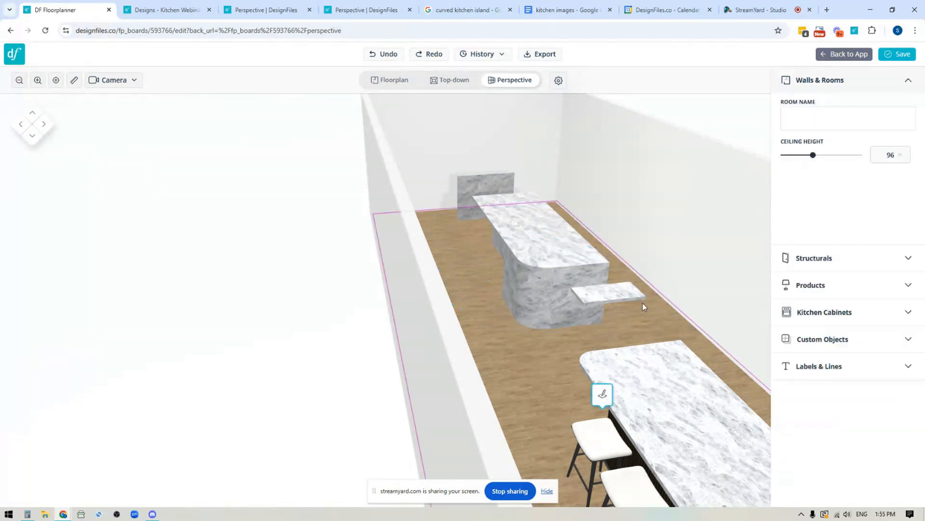
click(642, 317)
key(Delete)
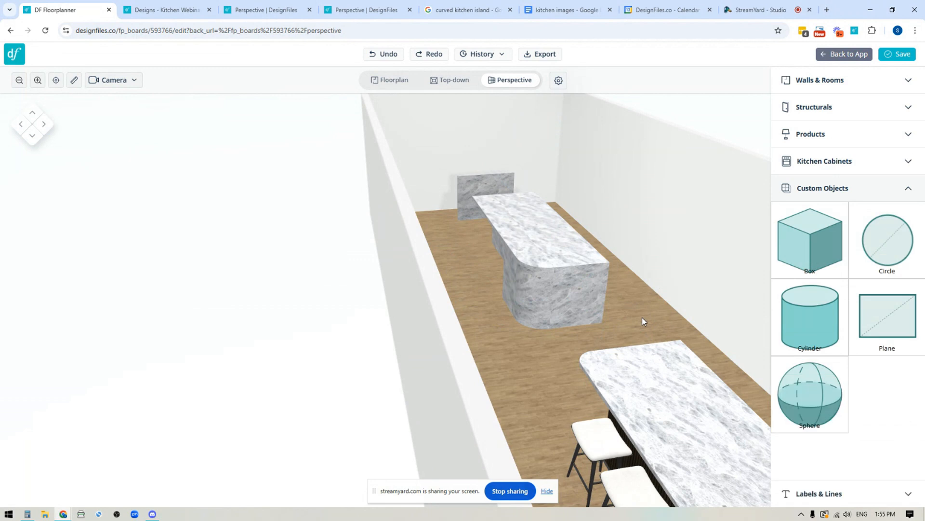
- Examine the island's cylinder, filler box and base box, and compare the assembly with the finished render and the reference photo
drag(464, 289, 537, 320)
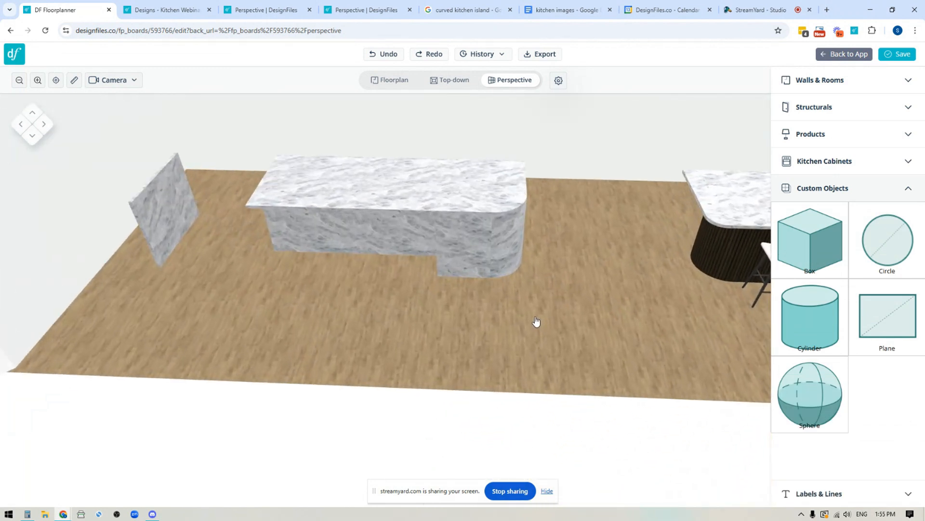
drag(527, 233, 517, 203)
click(521, 208)
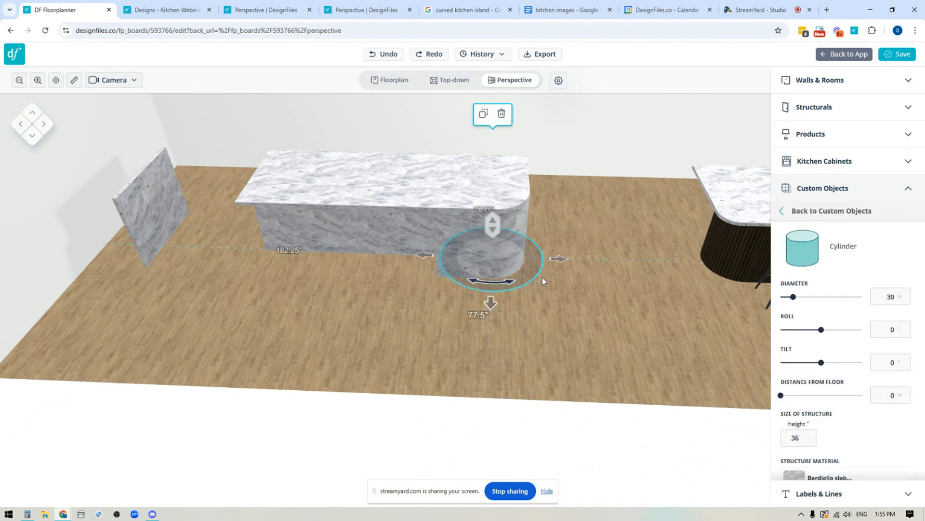
scroll(621, 279, up, 2)
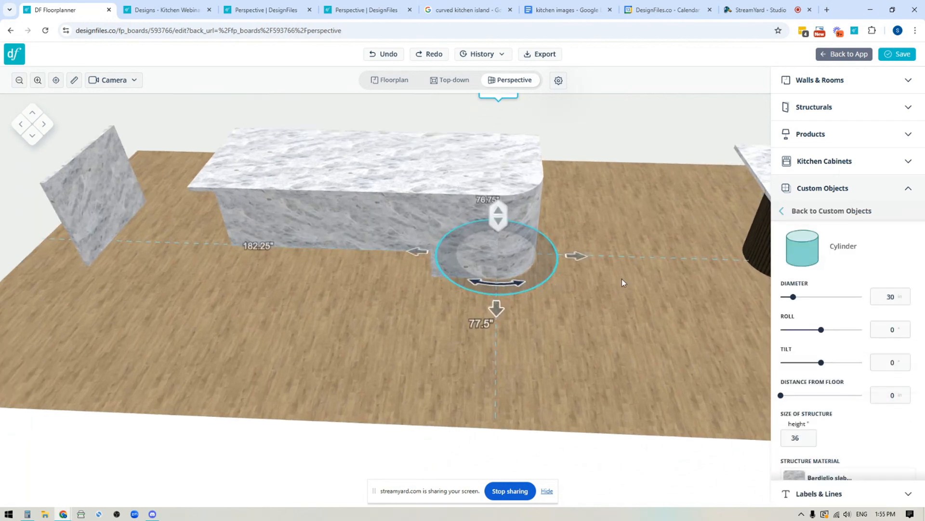
click(439, 213)
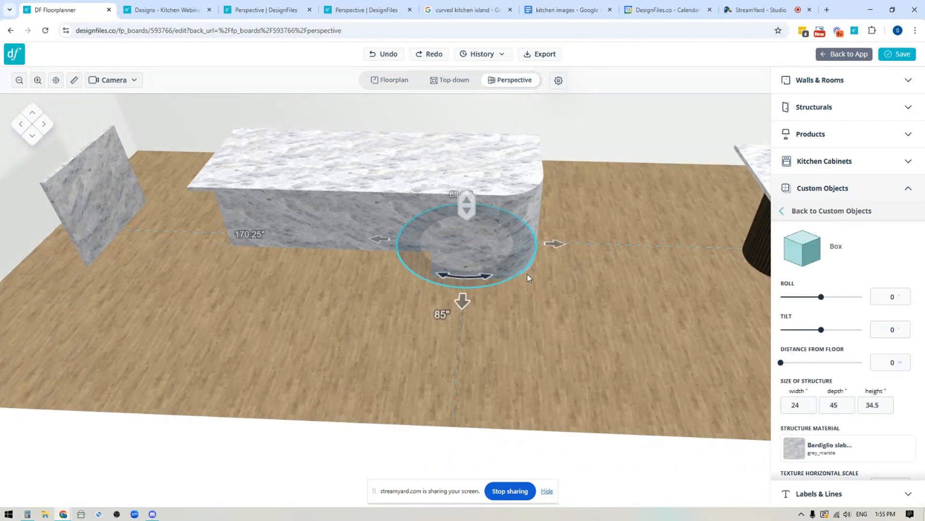
click(496, 10)
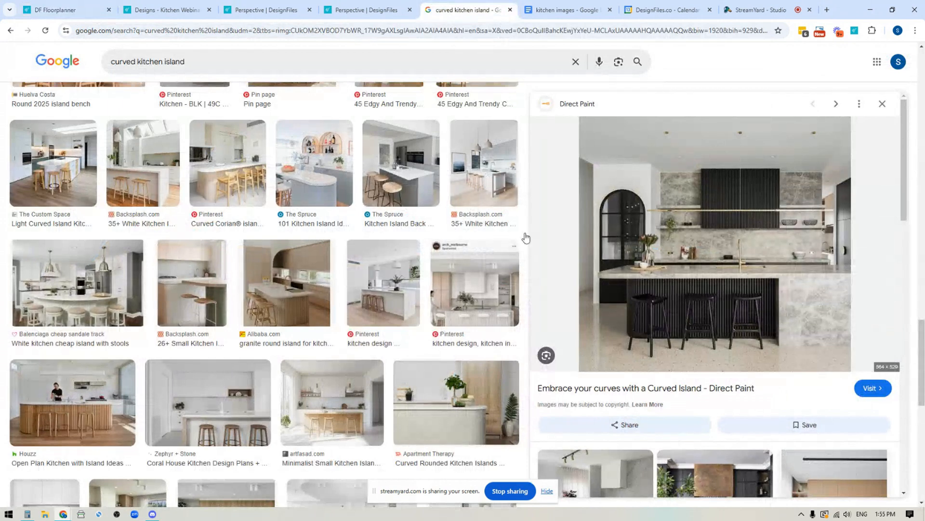
click(369, 10)
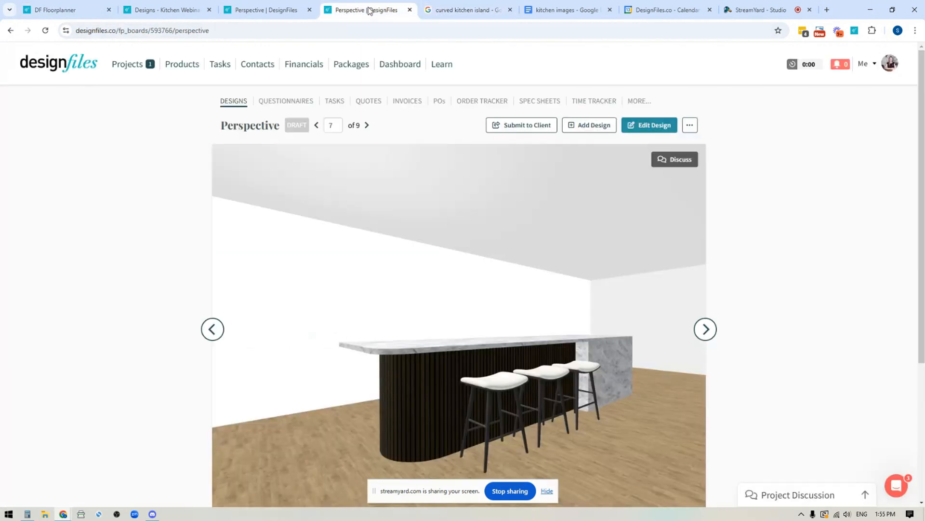
click(567, 10)
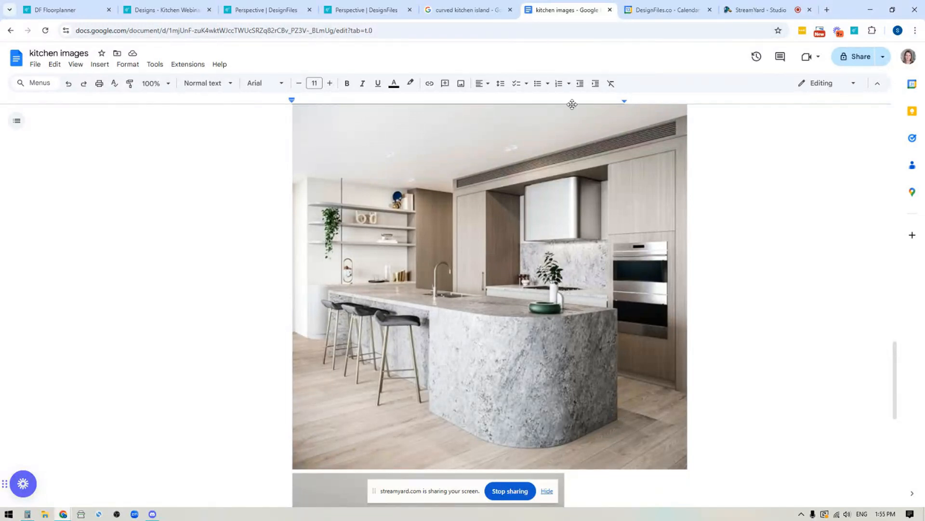
click(67, 10)
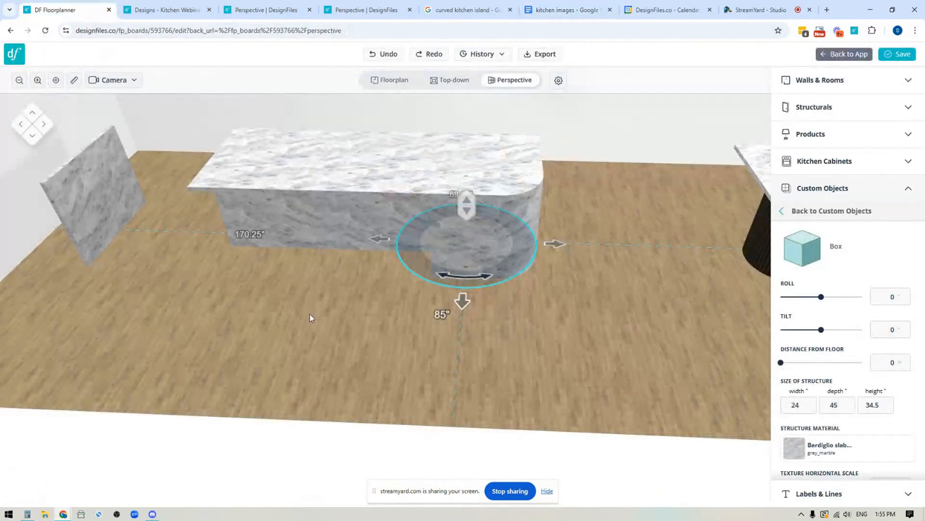
click(316, 225)
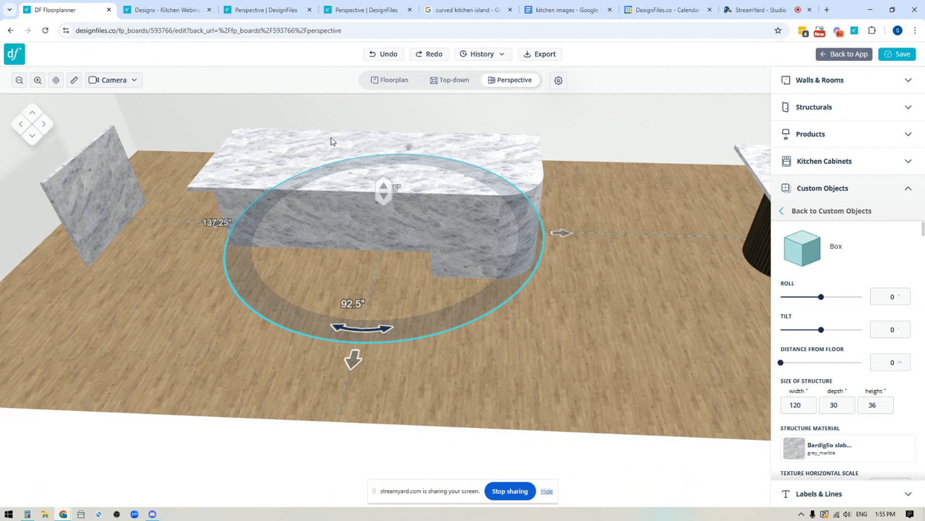
click(426, 254)
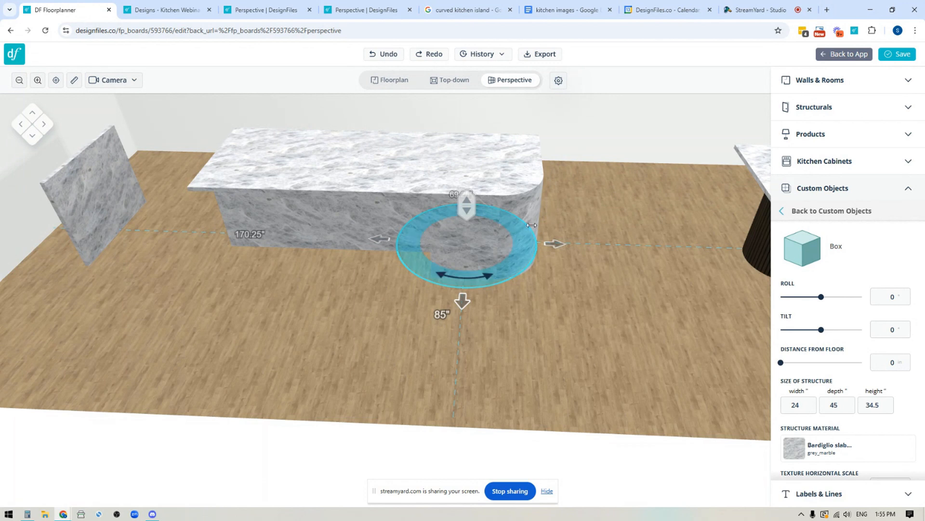
click(251, 152)
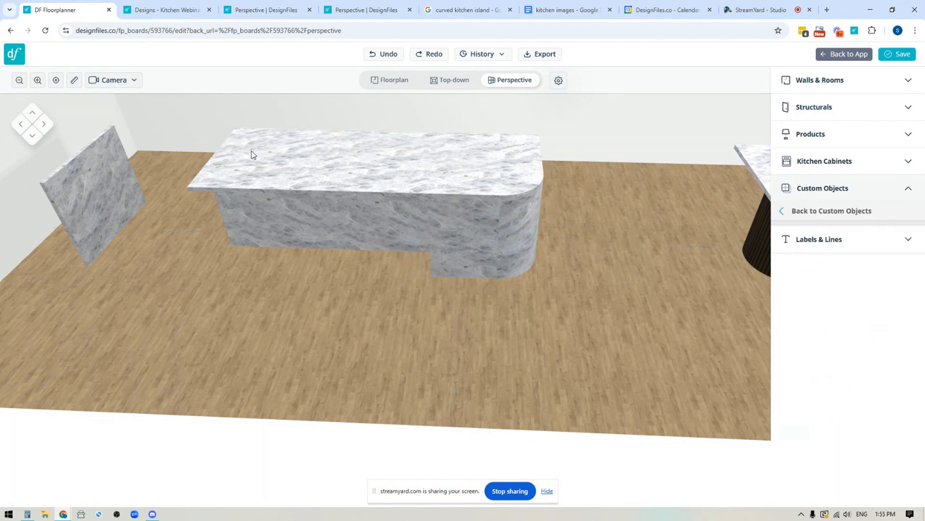
- Lift the 105 by 45 inch countertop slab off the base and lower it back to 34.5 inches from the floor
drag(356, 145, 348, 99)
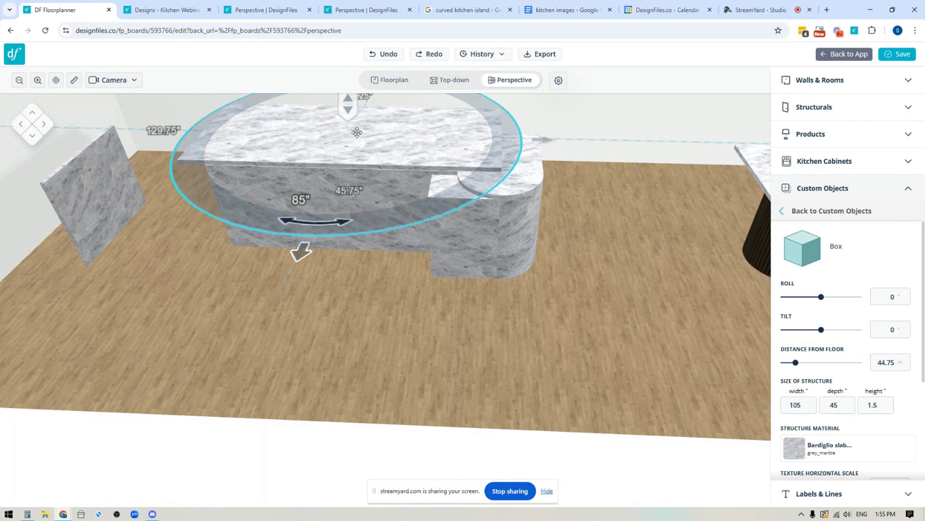
drag(348, 109, 351, 141)
click(906, 359)
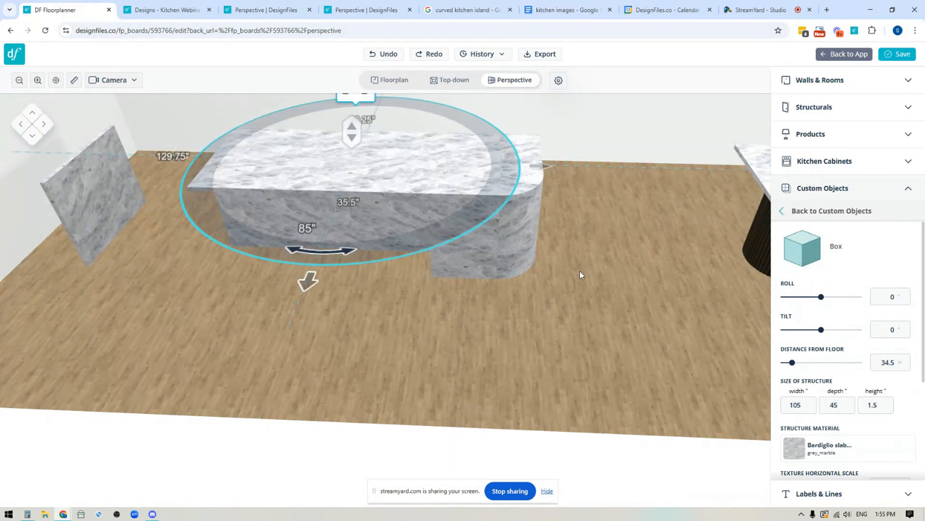
- Move the 1.5 by 45 by 36 inch marble panel to the island's square end, flush with the countertop's edge
click(78, 172)
drag(244, 354, 337, 347)
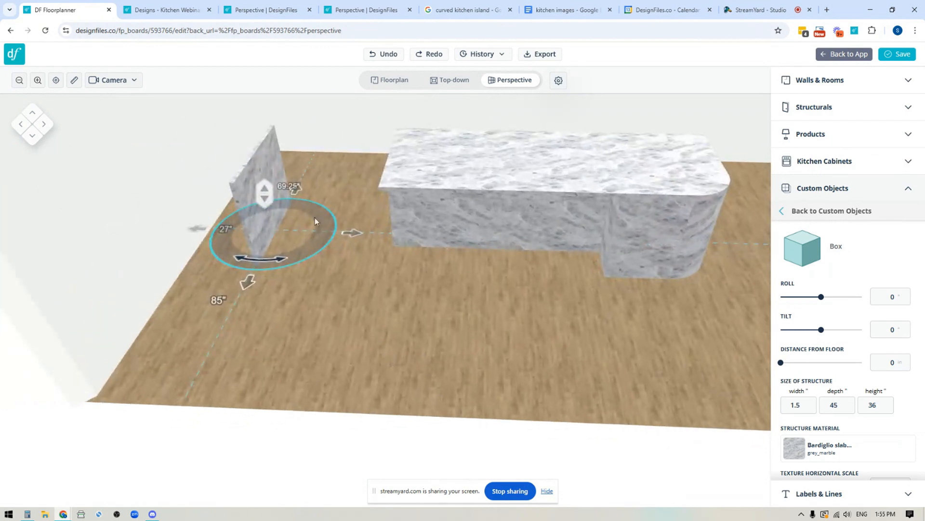
drag(353, 241, 481, 249)
drag(523, 336, 552, 318)
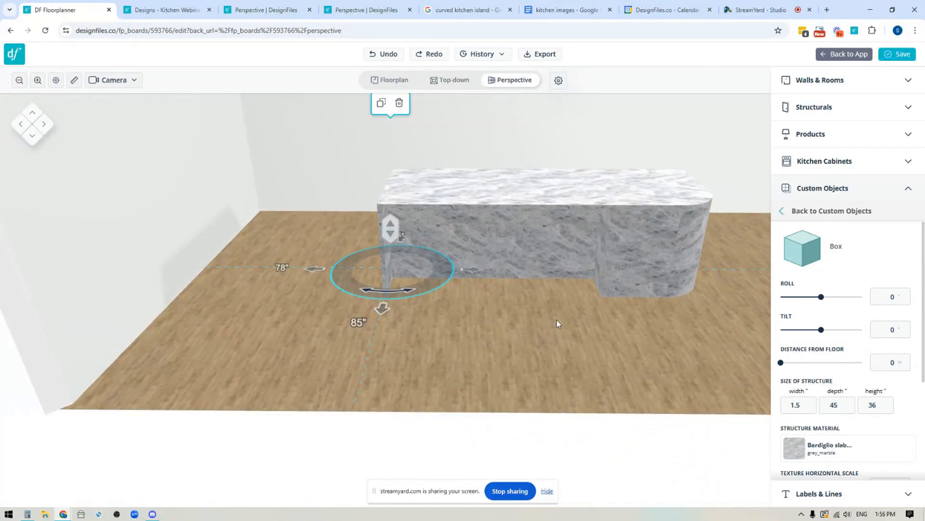
click(852, 212)
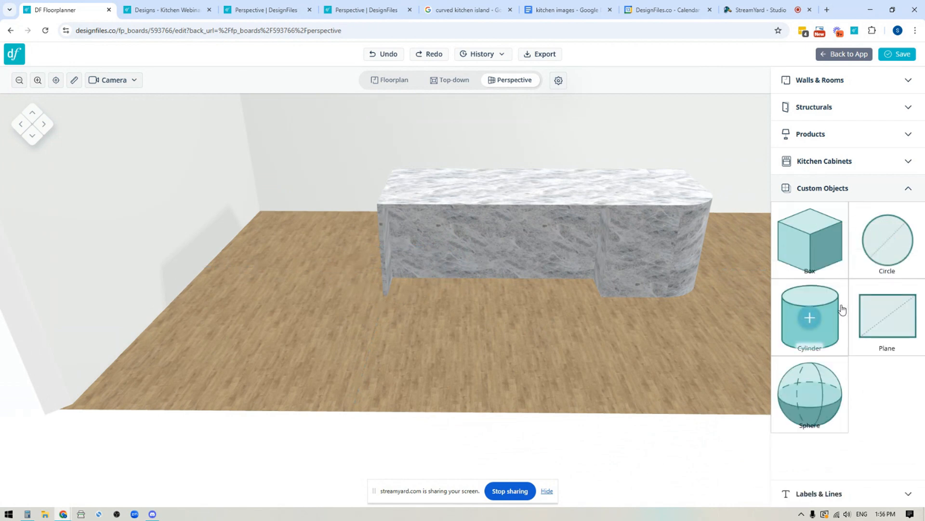
- Pull the 15 inch cylinder and the 7.5 by 37.5 inch box out of the slatted island's countertop, toward the marble island
drag(657, 331, 522, 407)
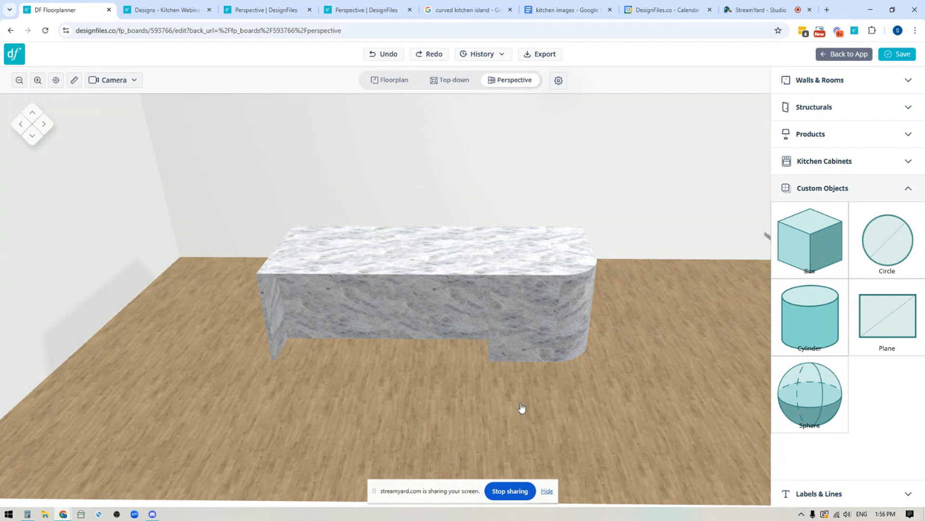
drag(576, 394, 529, 388)
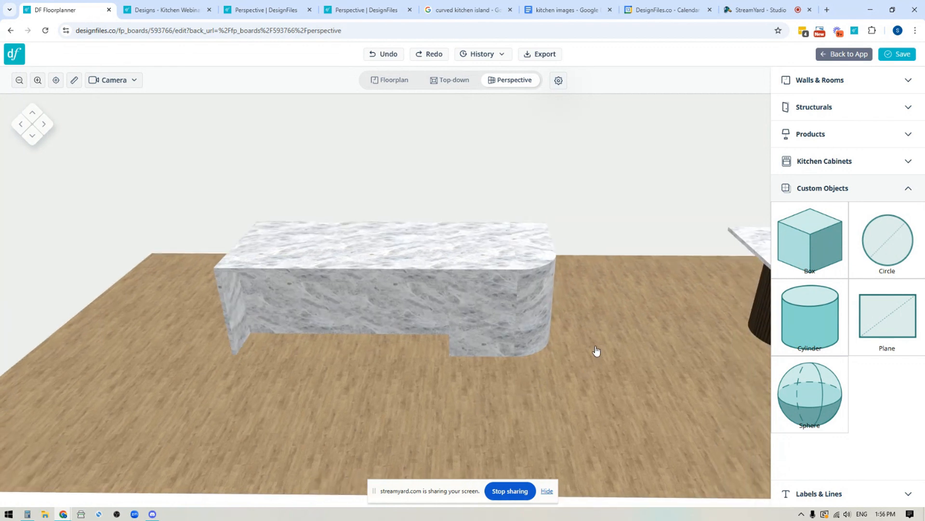
drag(597, 351, 599, 376)
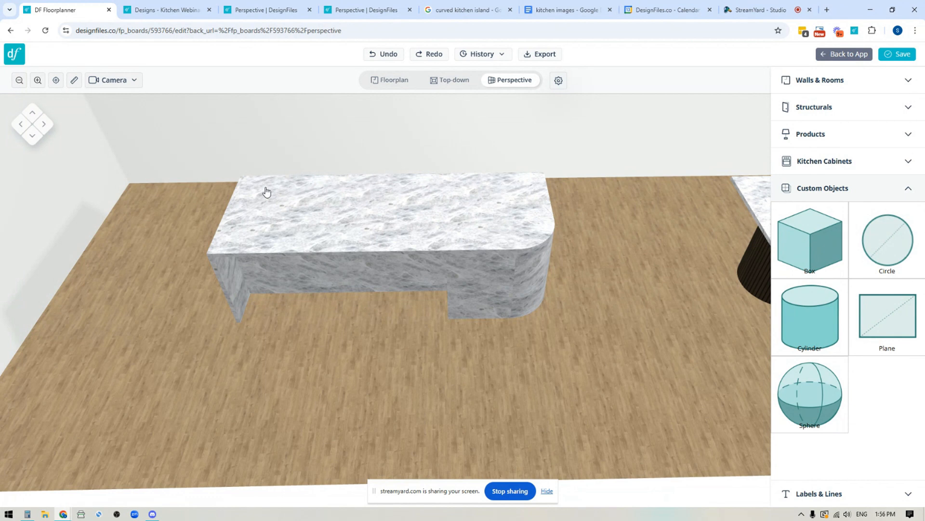
drag(308, 340, 385, 293)
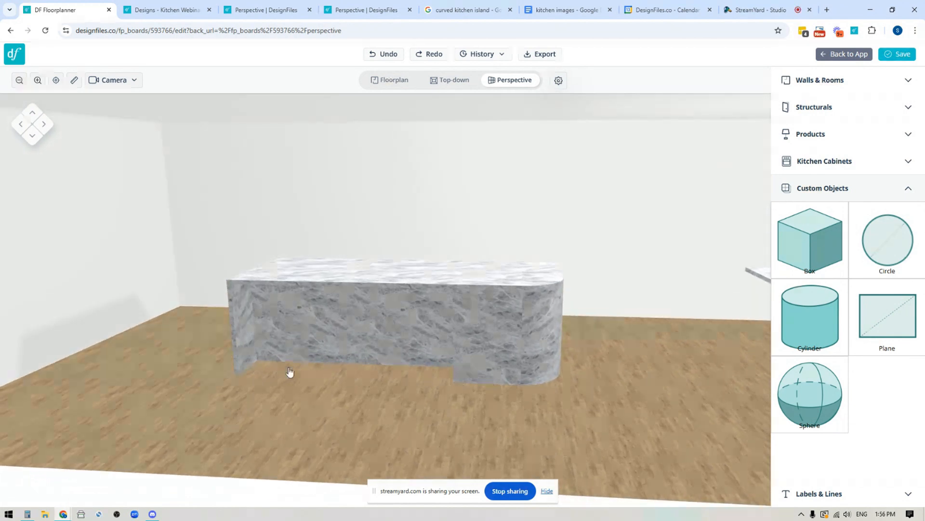
drag(614, 368, 345, 379)
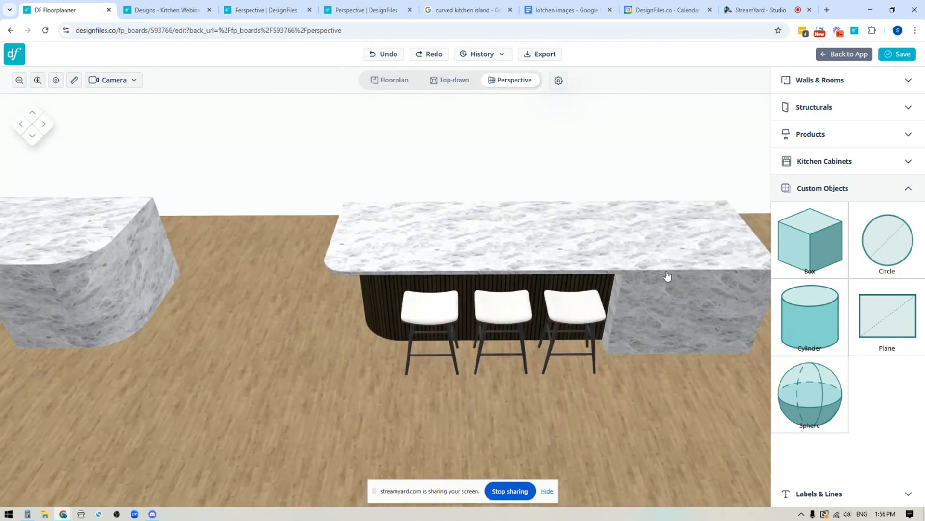
scroll(470, 339, up, 2)
click(326, 253)
drag(228, 254, 110, 256)
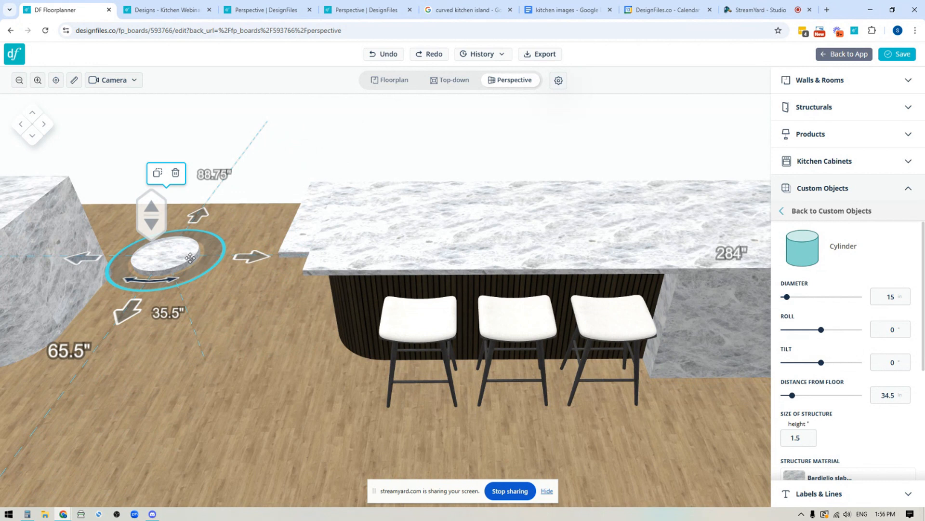
click(309, 226)
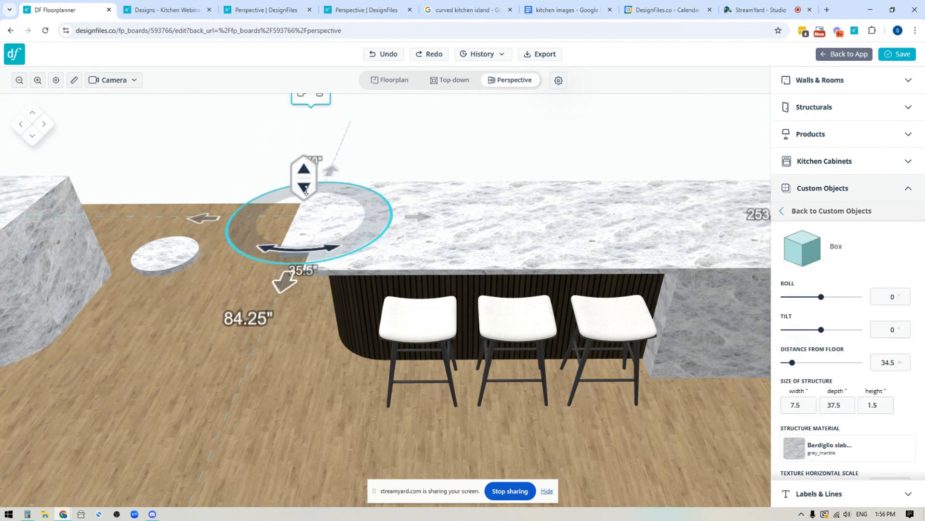
drag(209, 218, 90, 211)
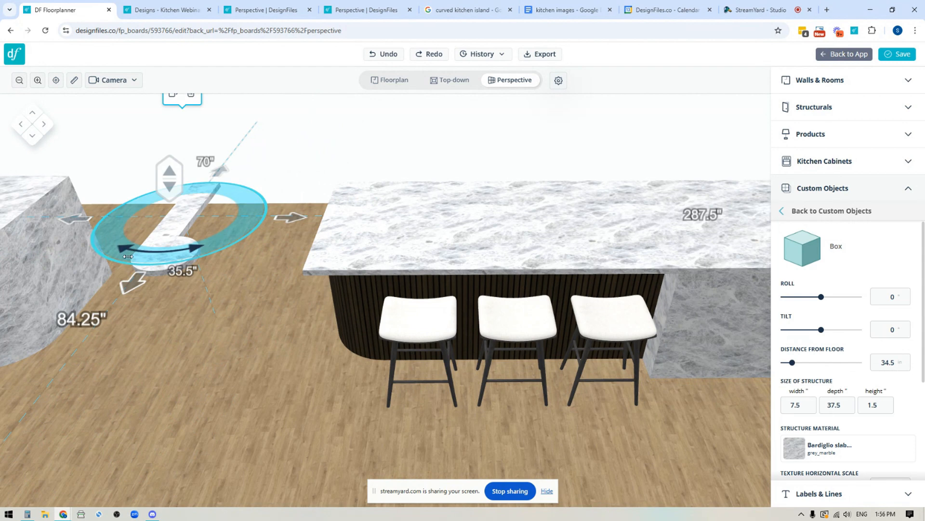
- Raise the slatted island's 137 by 45 inch countertop slab to 60.75 inches from the floor
click(408, 247)
click(408, 246)
drag(588, 183, 593, 91)
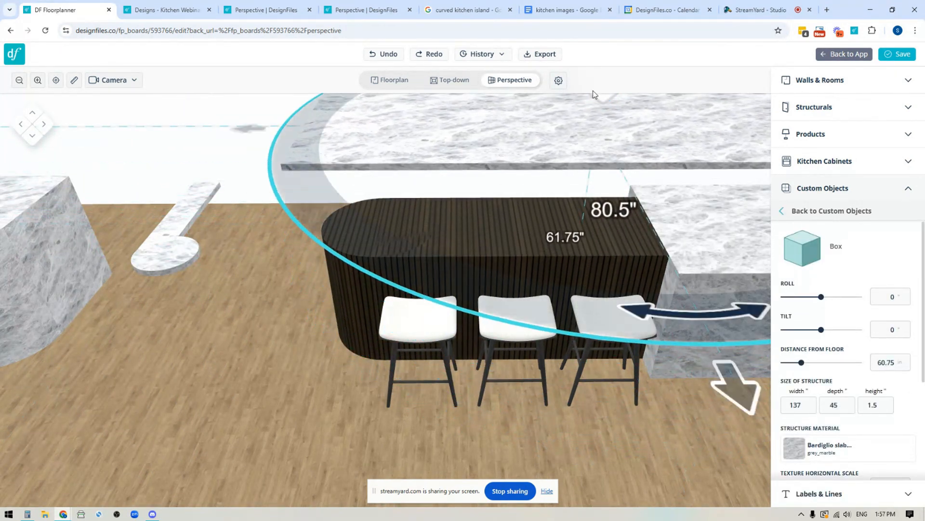
- Slide the 30 inch slatted cylinder away from its base box and back into the base's curved end
click(362, 307)
drag(263, 324, 214, 325)
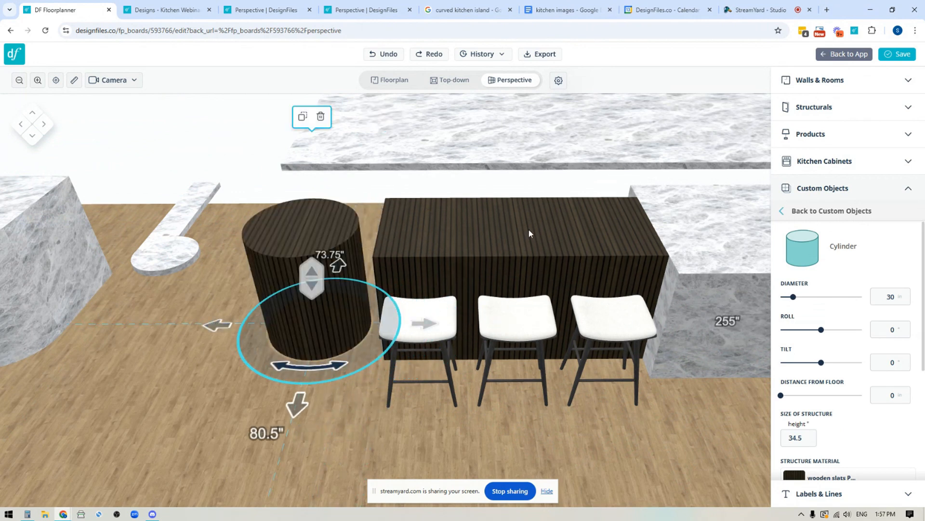
drag(424, 322, 495, 331)
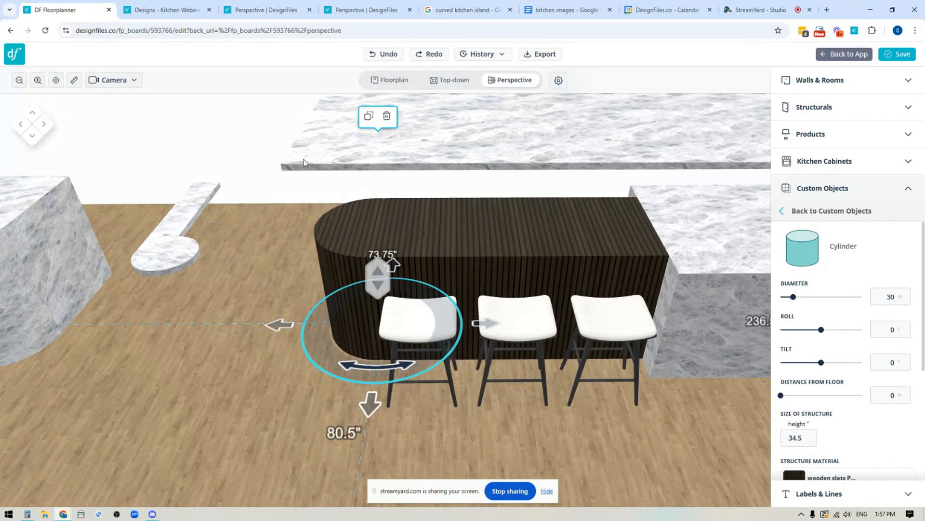
- Lower the slatted island's 137 by 45 inch countertop slab to 34.5 inches from the floor
click(413, 144)
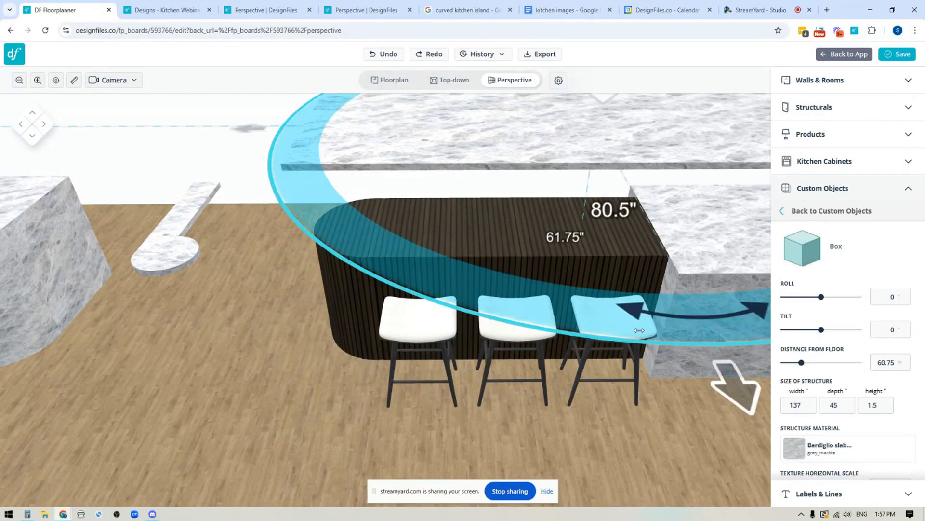
scroll(640, 330, down, 5)
drag(559, 205, 561, 221)
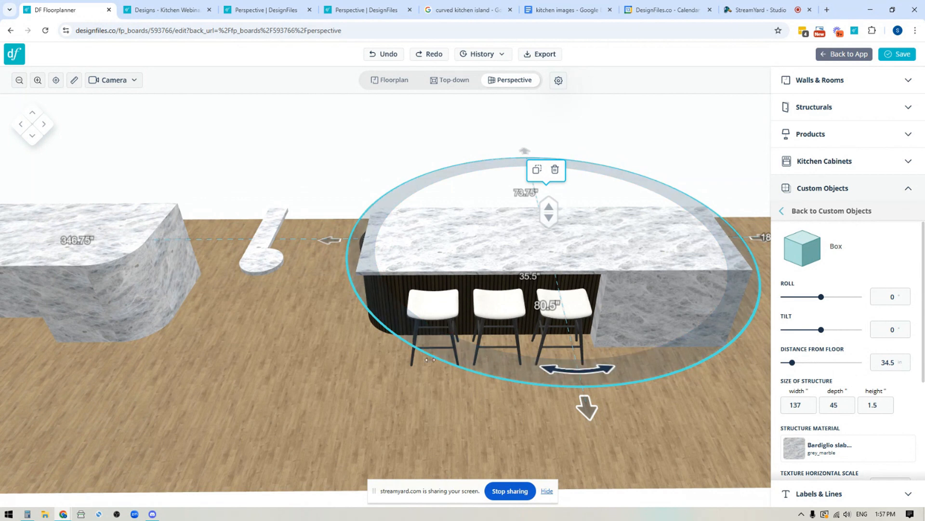
- Slide the 7.5 inch wide marble box and the 15 inch cylinder back against the slatted island's countertop, rounding its front corner
click(262, 273)
drag(343, 239, 439, 247)
click(263, 262)
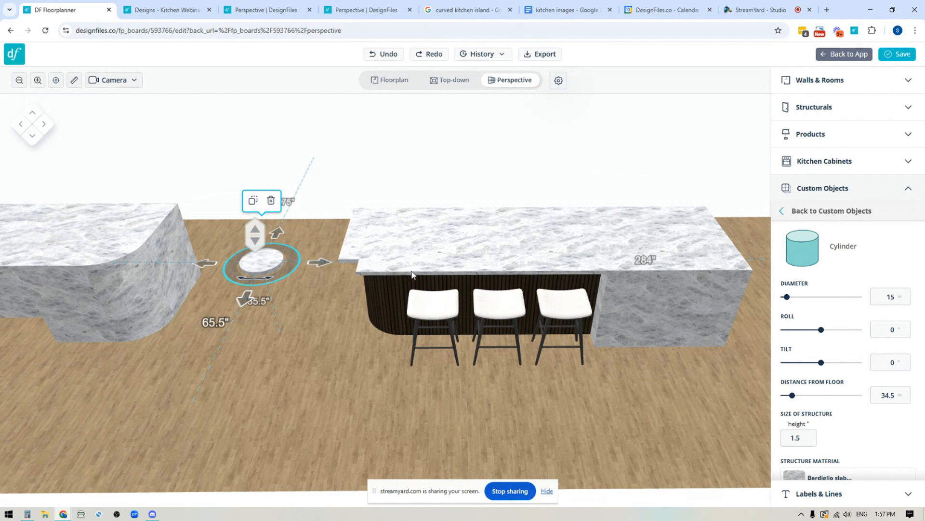
drag(320, 260, 415, 263)
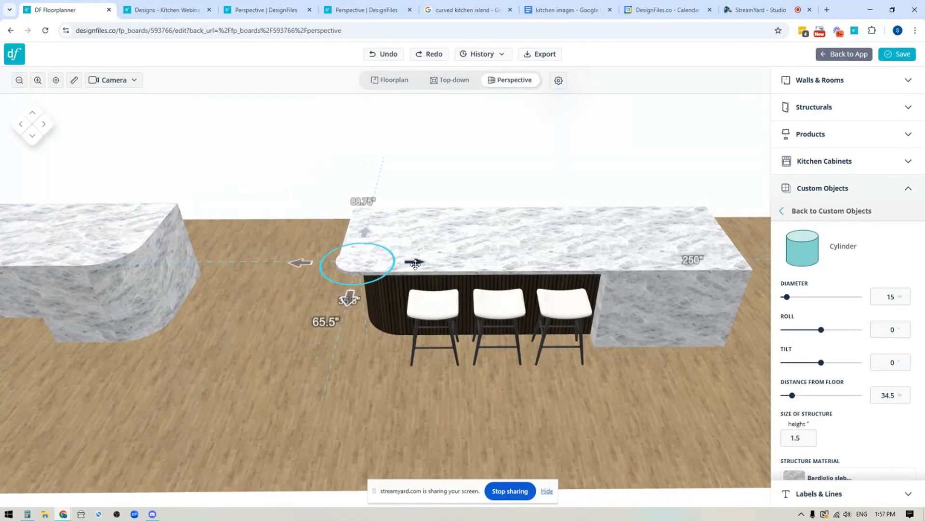
click(369, 270)
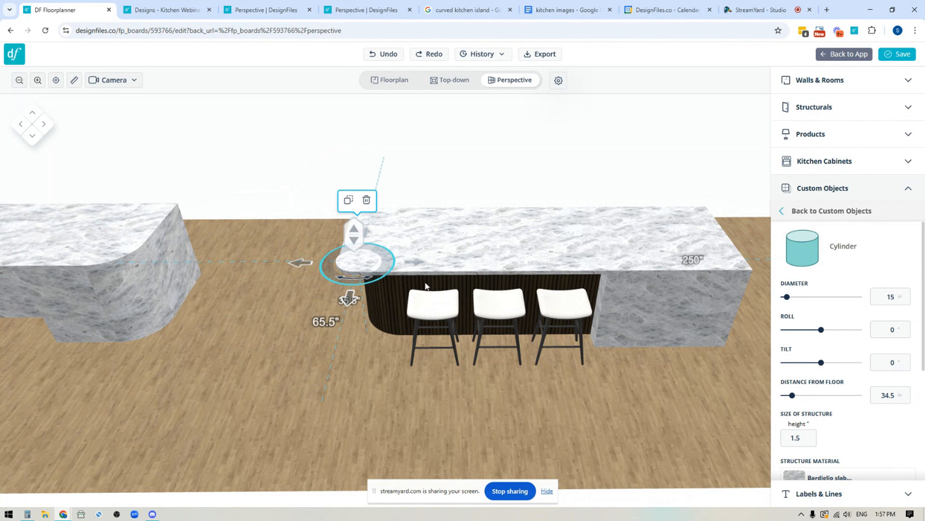
drag(413, 261, 420, 262)
click(358, 375)
mouse_move(359, 379)
mouse_down()
mouse_move(339, 374)
mouse_move(329, 386)
mouse_move(368, 390)
mouse_up()
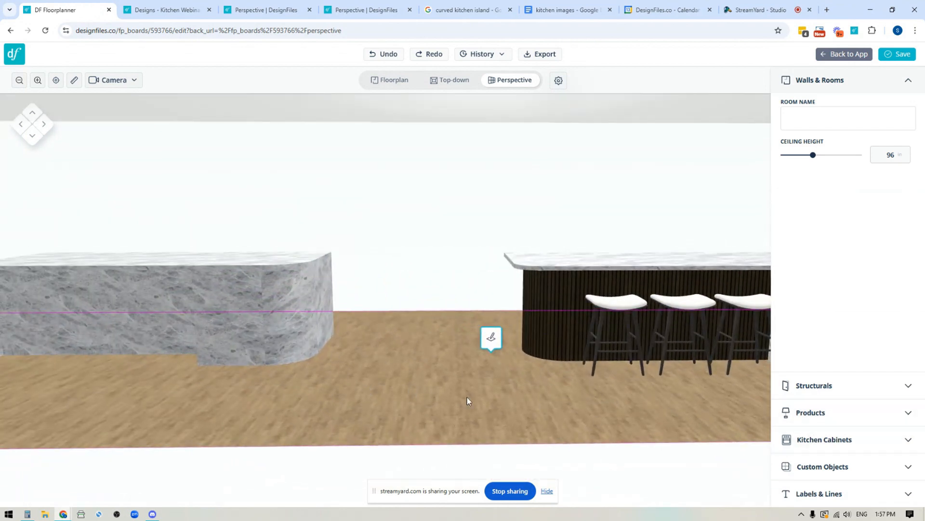
drag(547, 428, 406, 379)
drag(478, 354, 429, 380)
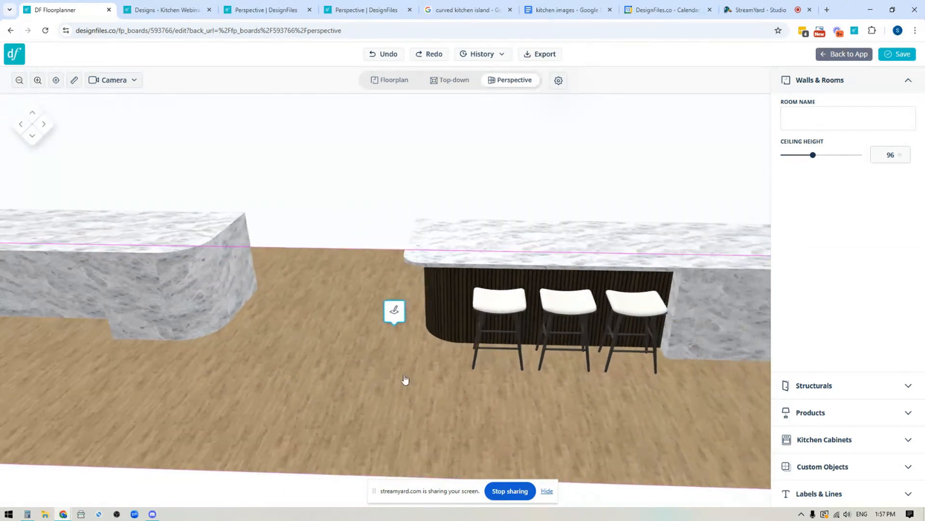
- Switch to the Google image results for "curved kitchen island" and look through them for more island designs
click(482, 9)
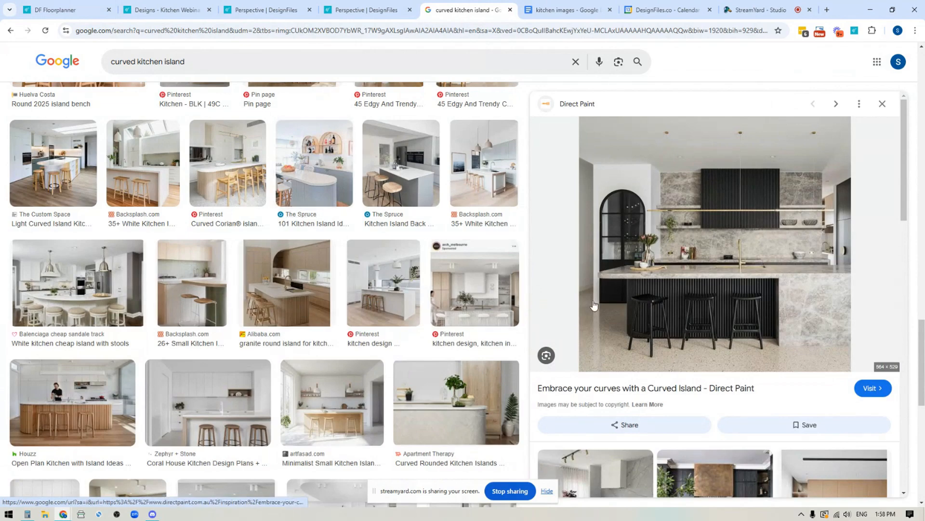
scroll(344, 307, down, 3)
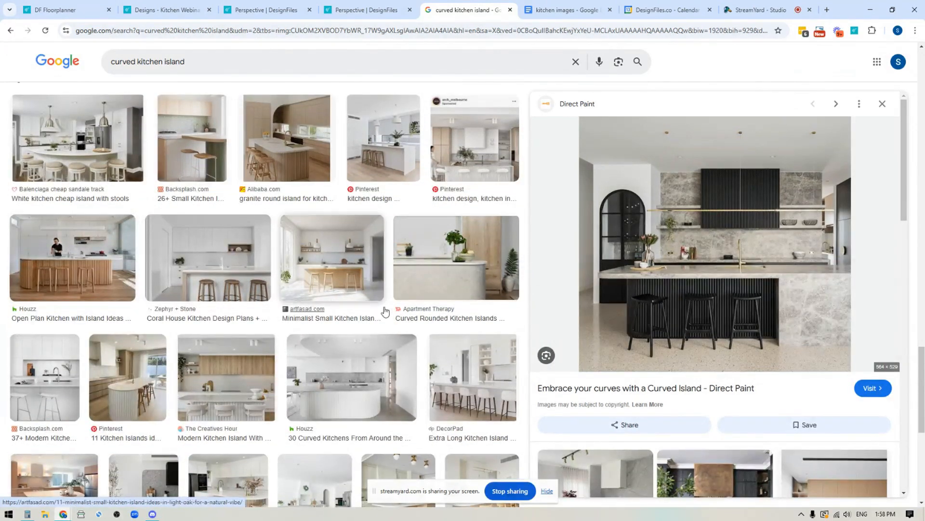
scroll(345, 307, down, 3)
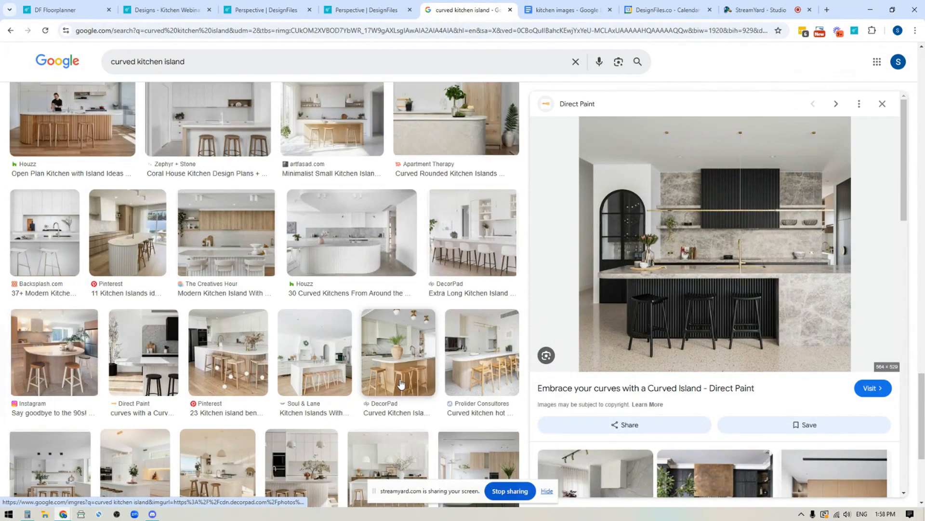
scroll(400, 382, up, 7)
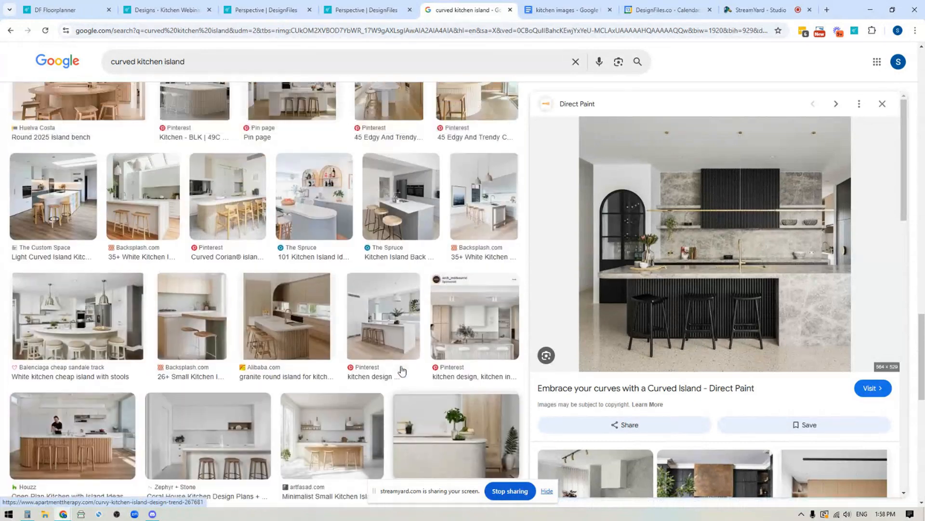
scroll(402, 370, down, 3)
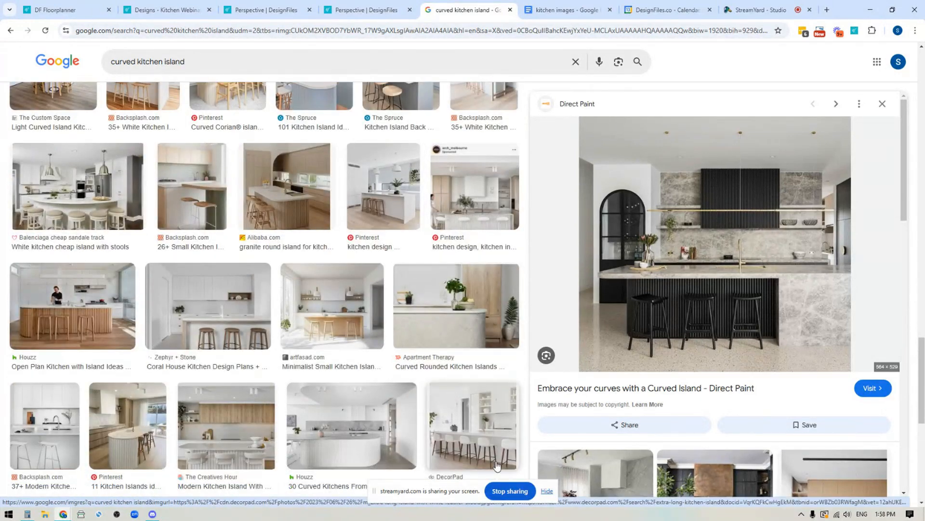
click(506, 493)
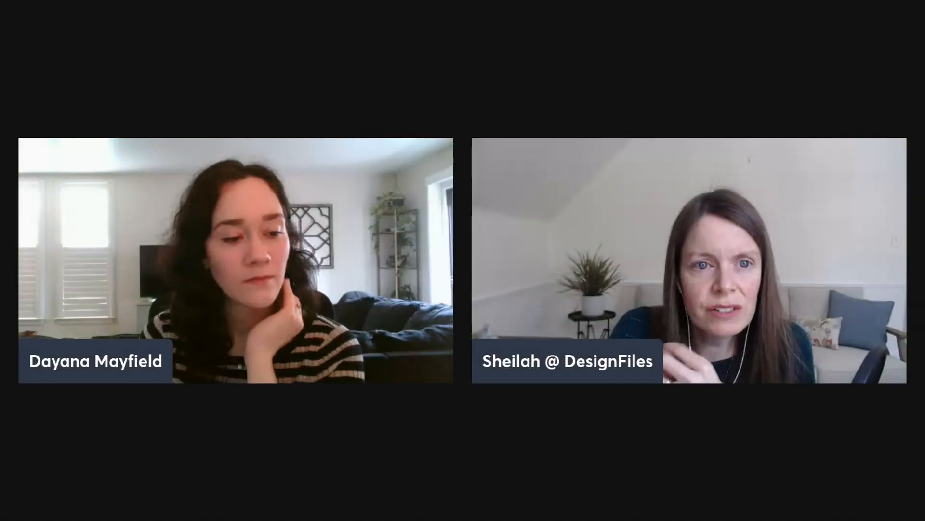
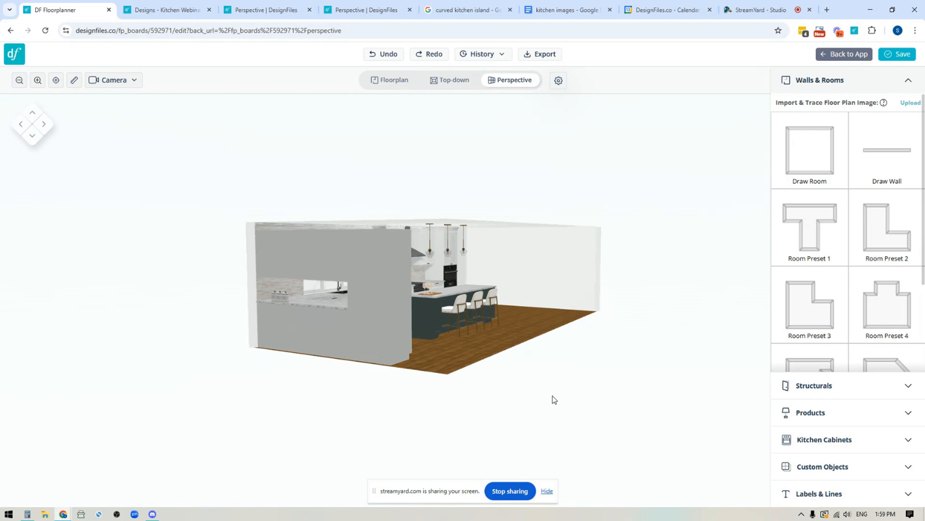
- Look over the finished kitchen and open the window wall behind the island in the wall editor
drag(543, 405, 495, 403)
scroll(495, 403, up, 5)
scroll(495, 403, up, 1)
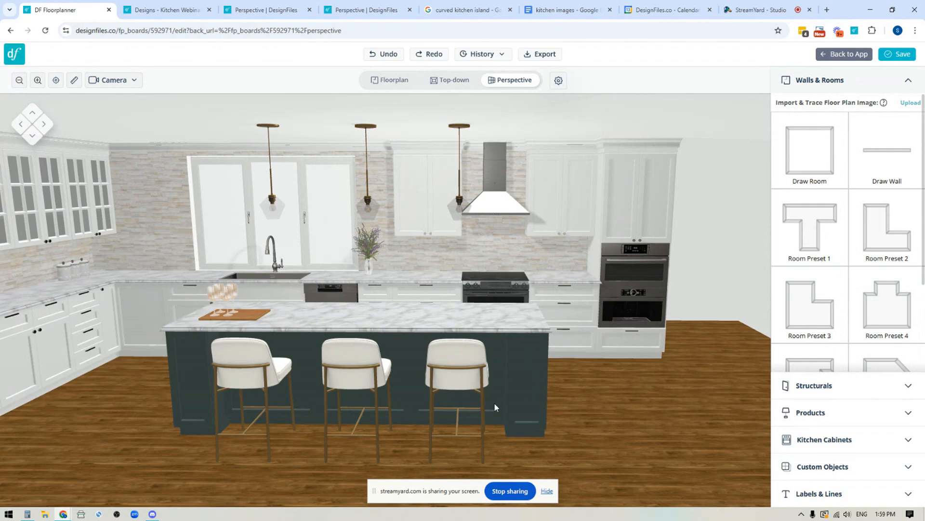
right_drag(612, 378, 570, 410)
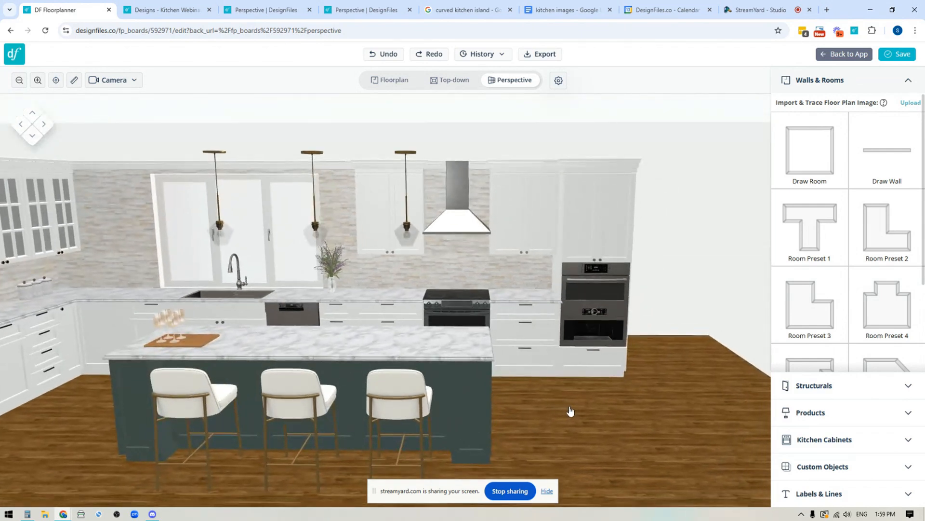
scroll(571, 411, up, 3)
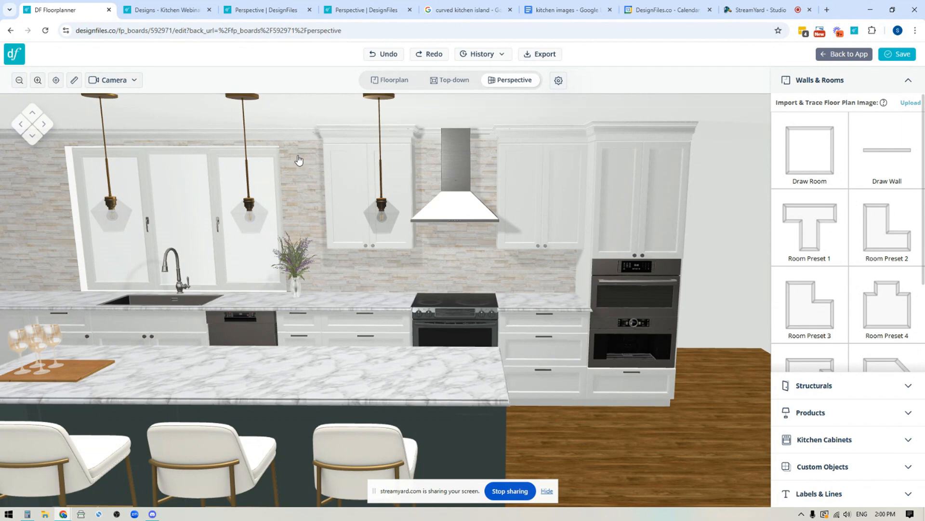
scroll(302, 162, down, 3)
scroll(328, 192, up, 2)
click(341, 195)
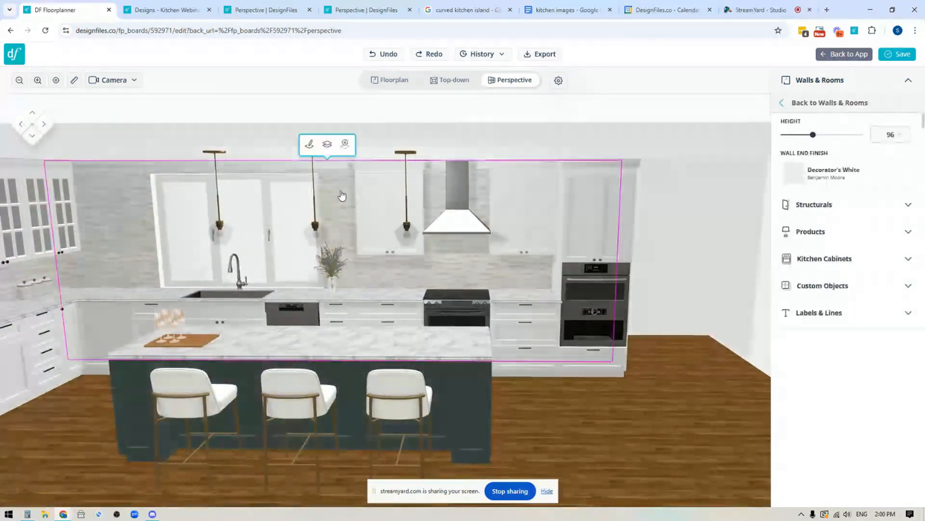
click(308, 144)
scroll(551, 346, up, 5)
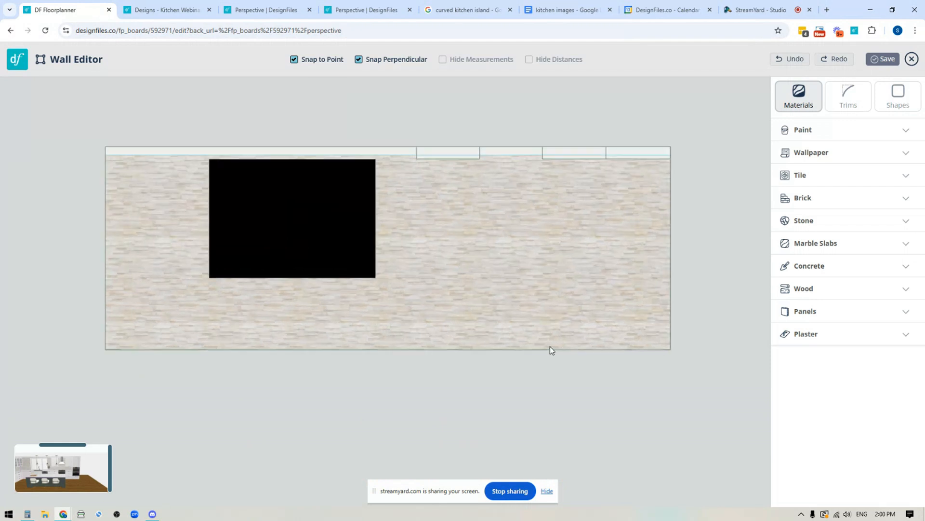
scroll(544, 284, down, 5)
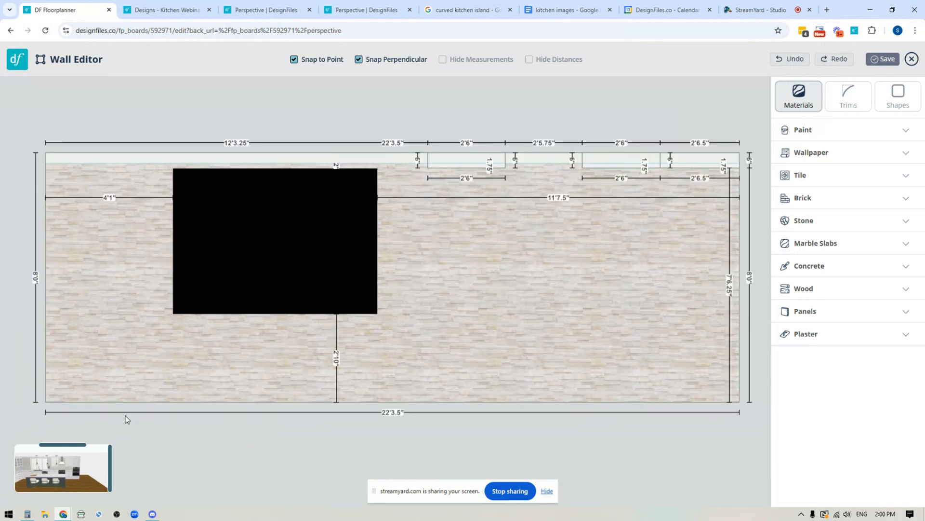
- Enlarge the wall editor's 3D preview and focus it on the upper cabinets, range hood and wall ovens
click(109, 463)
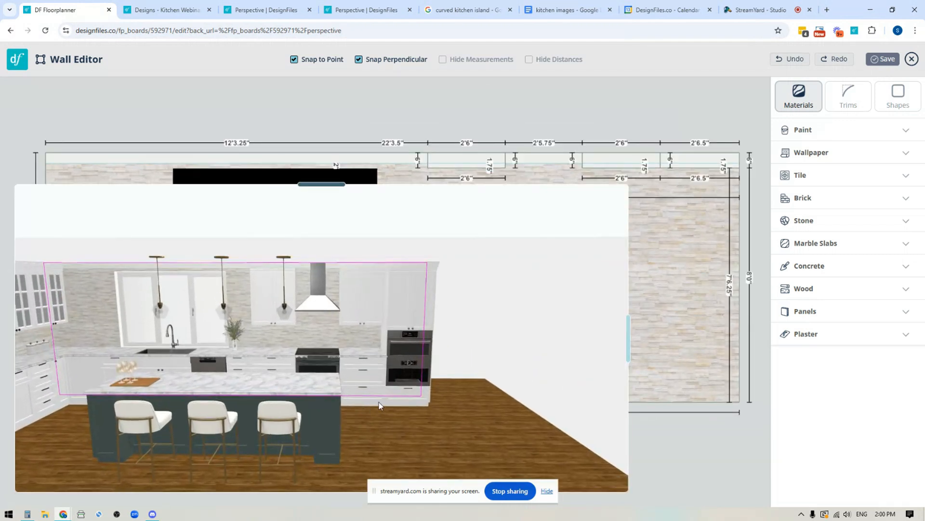
scroll(303, 356, up, 5)
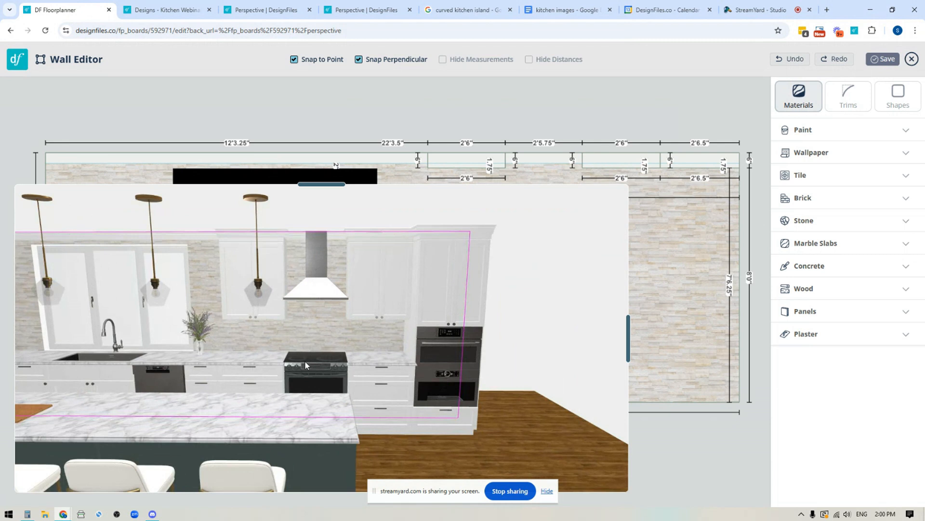
scroll(304, 360, up, 2)
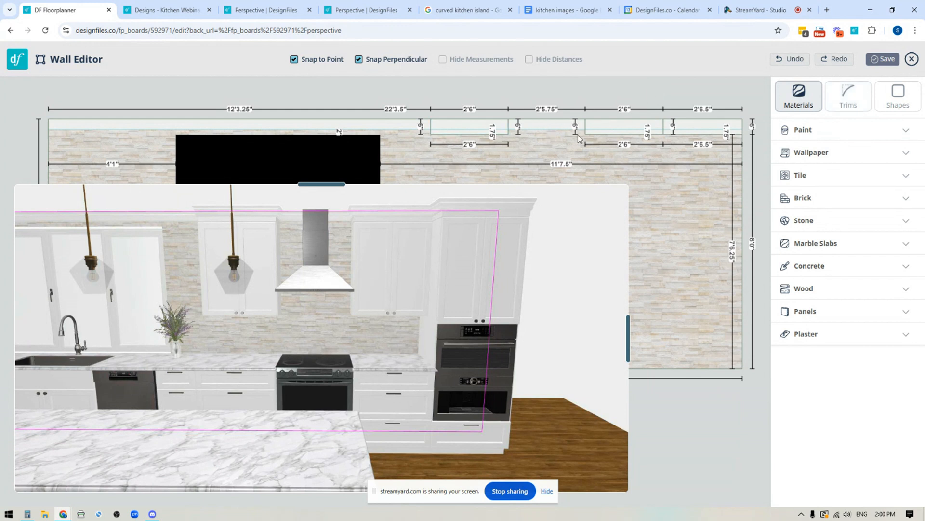
- Remove the crown molding from the kitchen wall by setting it to None
click(850, 102)
click(850, 134)
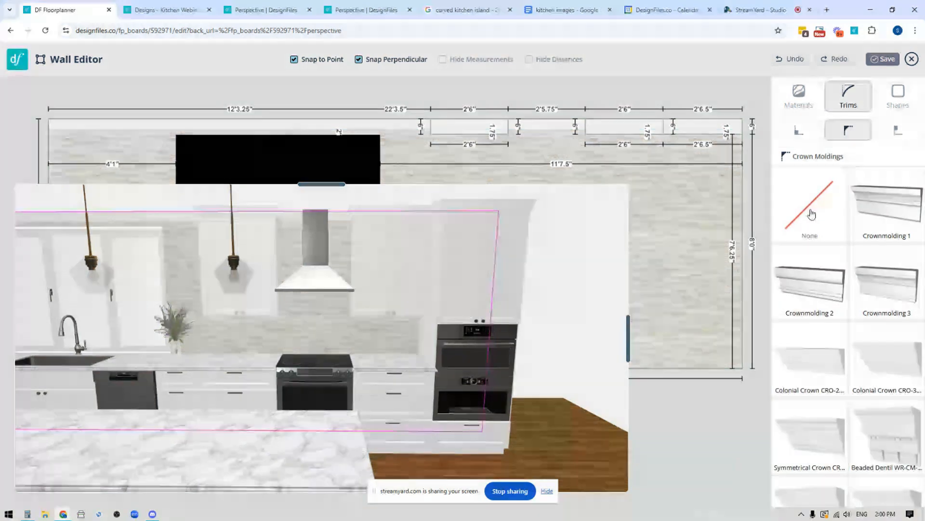
click(812, 210)
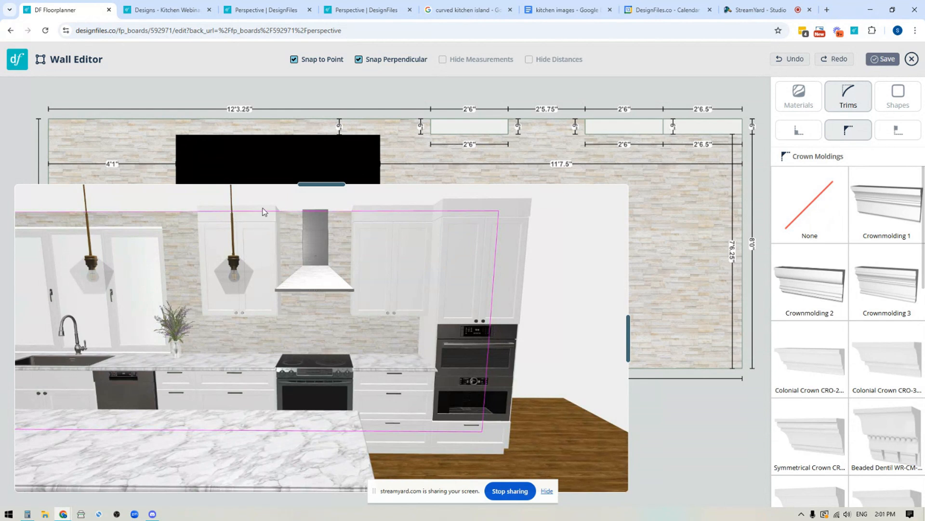
- Check the extrusion setting of the filler shape above the cabinet beside the range hood, and shrink the 3D preview
click(472, 128)
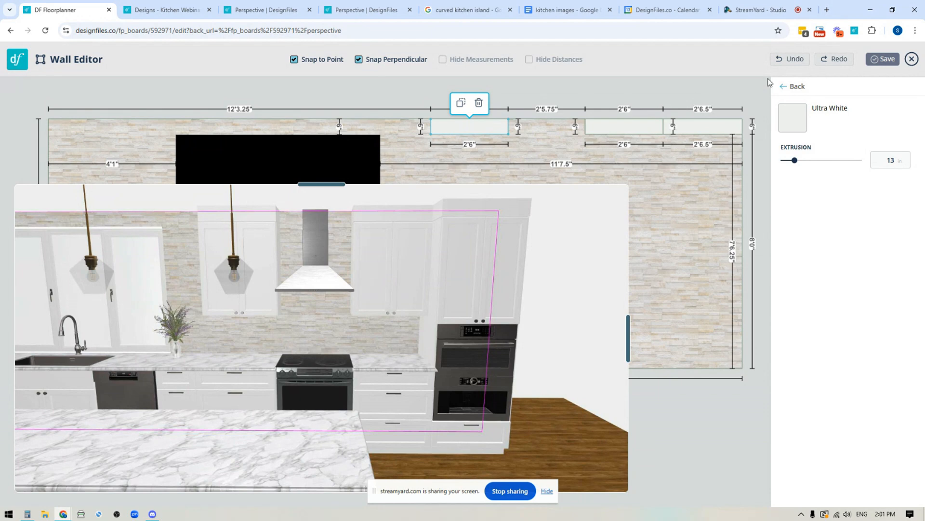
click(798, 88)
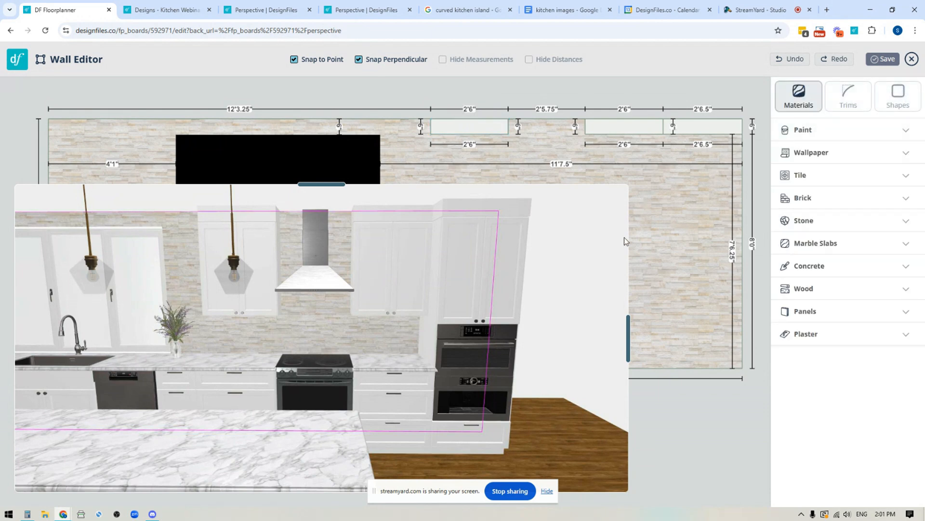
scroll(623, 238, down, 1)
scroll(626, 91, up, 1)
drag(628, 332, 565, 348)
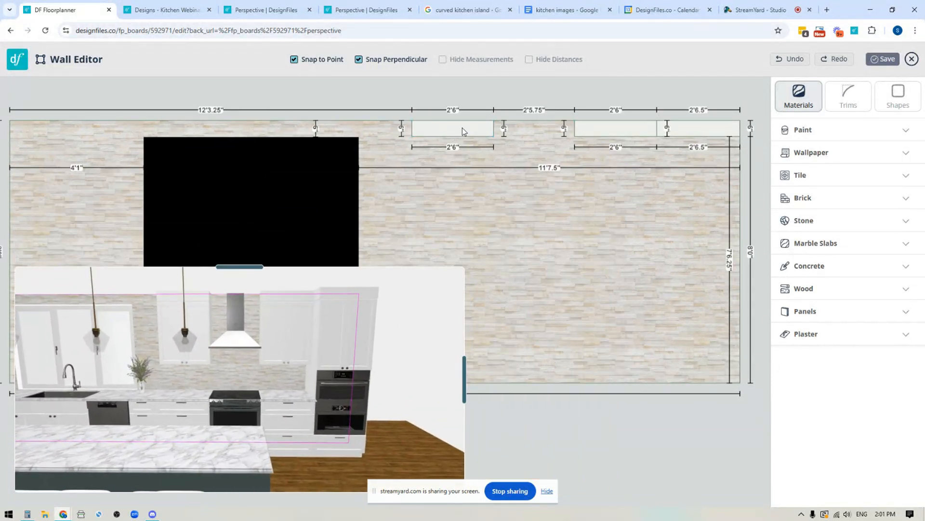
- Browse the crown molding profiles and apply Crownmolding 1 to the kitchen wall
click(847, 99)
mouse_move(873, 197)
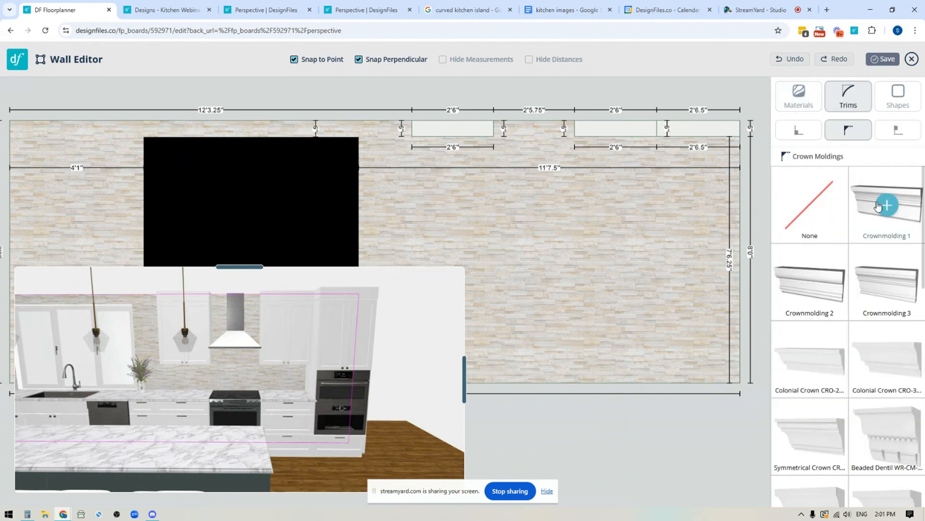
scroll(882, 207, down, 3)
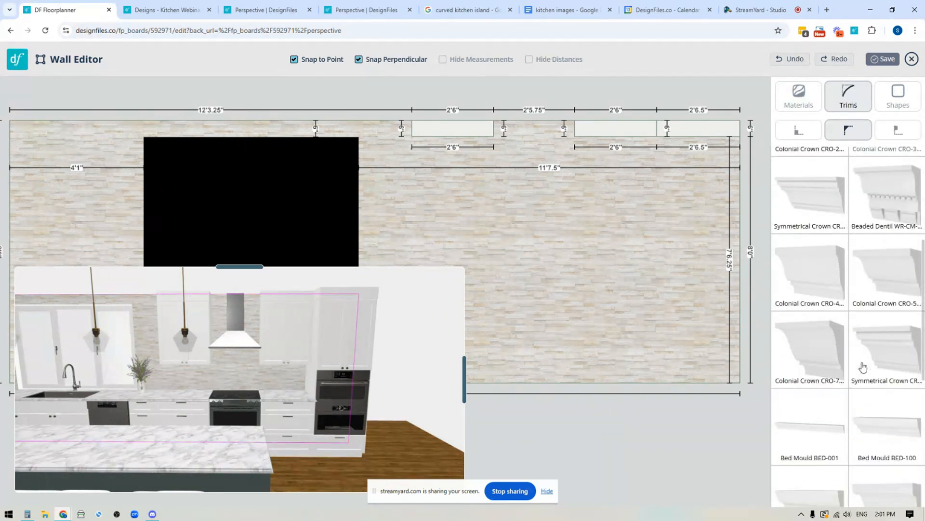
scroll(892, 217, up, 3)
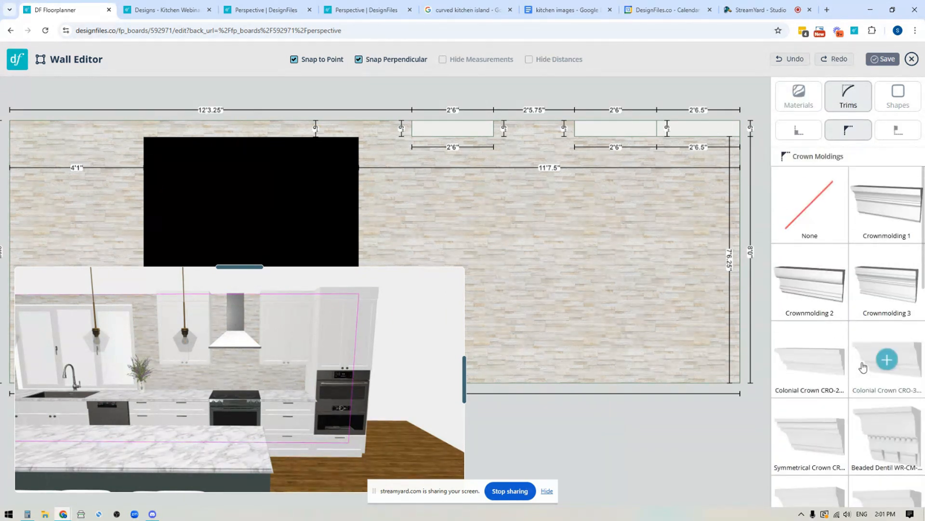
click(886, 206)
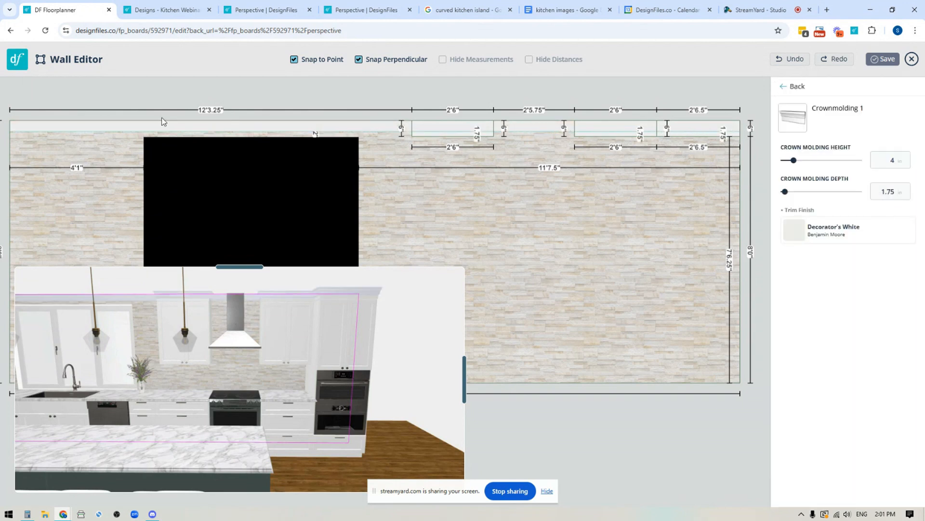
- Enlarge the 3D preview and change the crown molding's trim finish to the Ultra White paint used in this design
drag(464, 369, 579, 355)
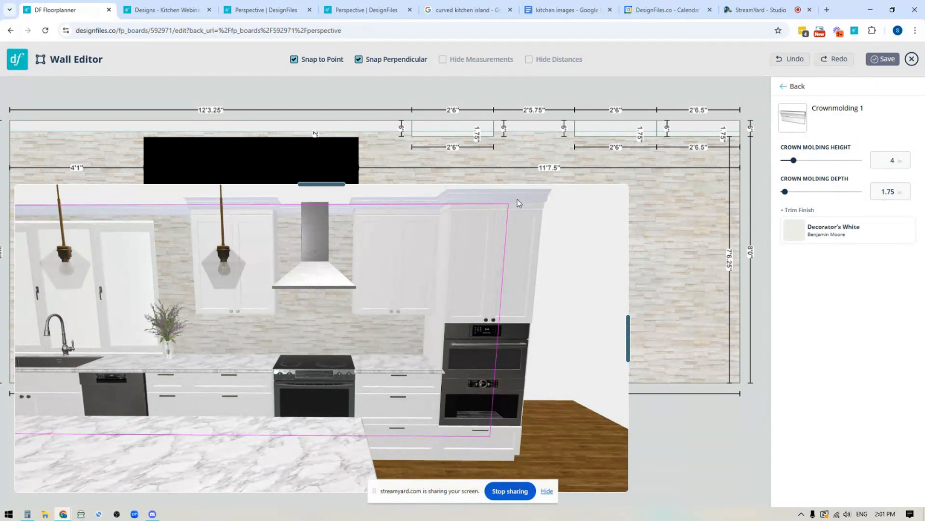
mouse_move(901, 232)
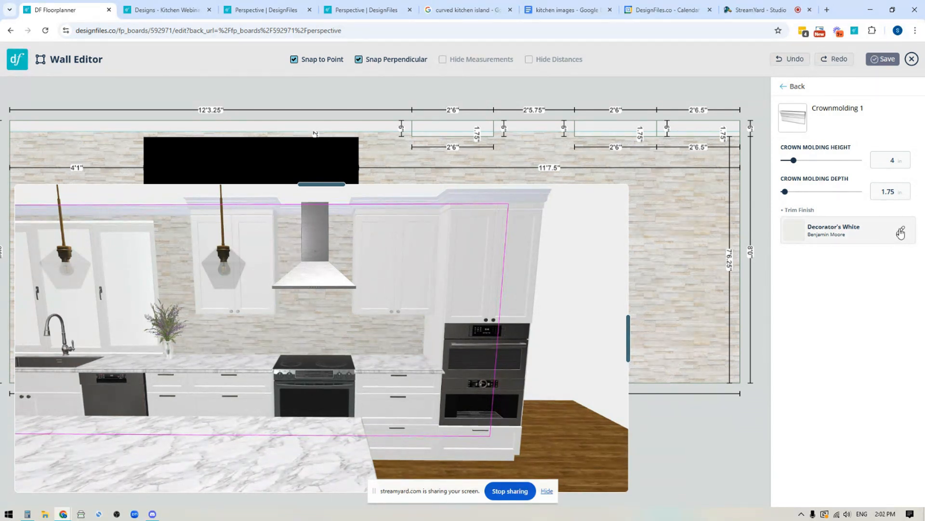
click(901, 231)
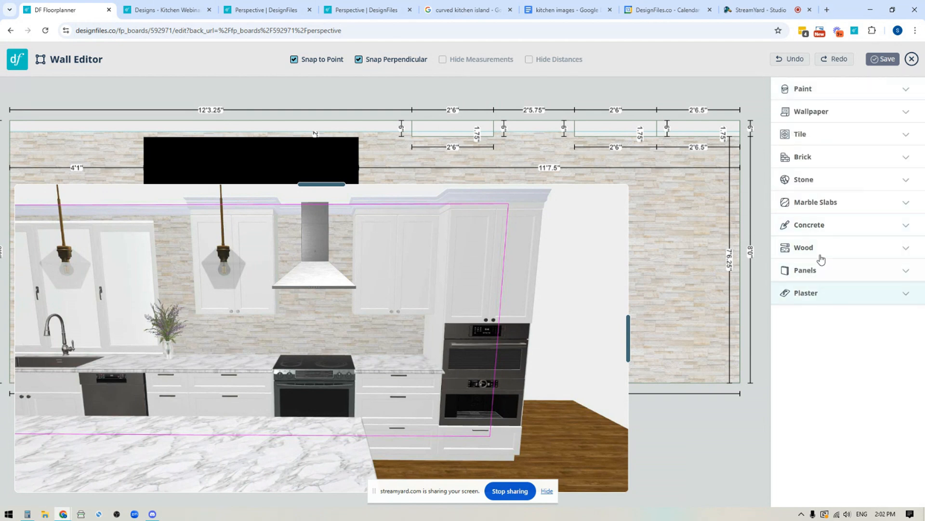
click(812, 91)
click(846, 118)
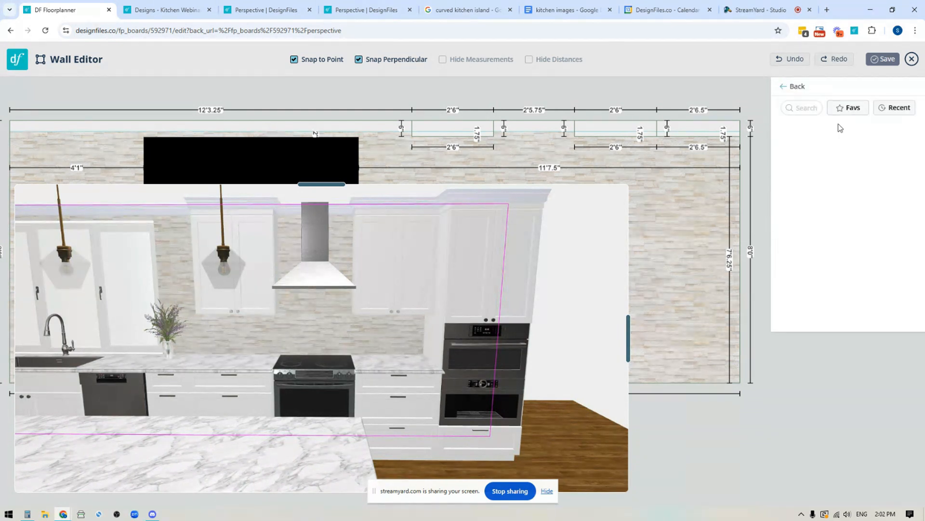
click(904, 117)
mouse_move(839, 181)
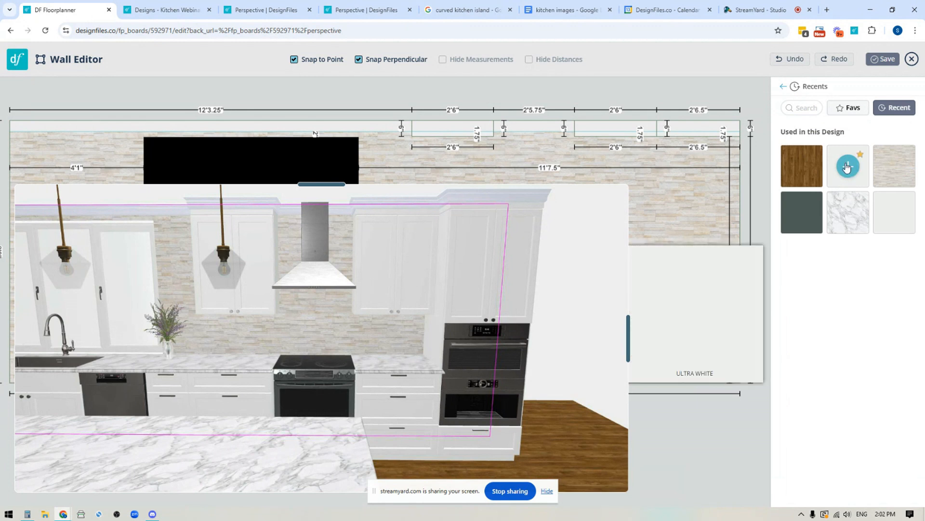
click(847, 167)
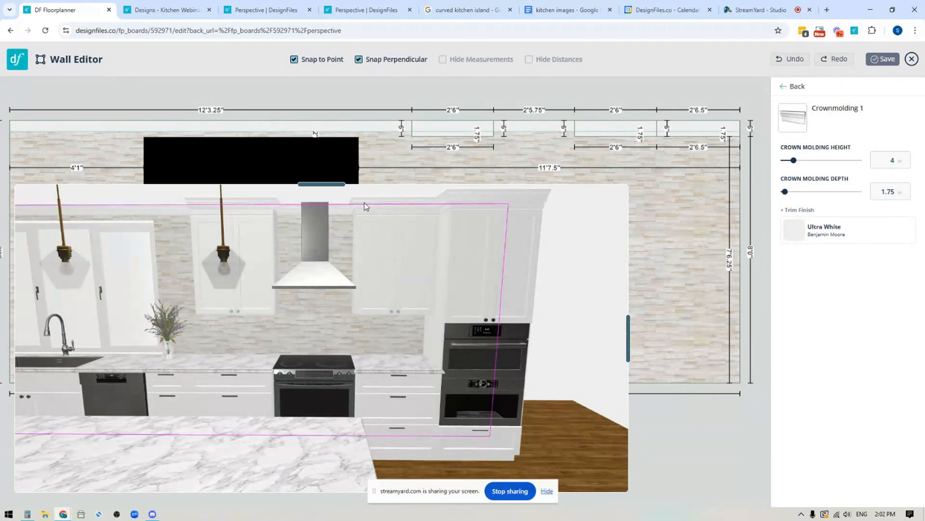
- Hide the crown trim on the filler shape above the cabinet between the range hood and wall ovens, and add it back
click(610, 139)
click(605, 139)
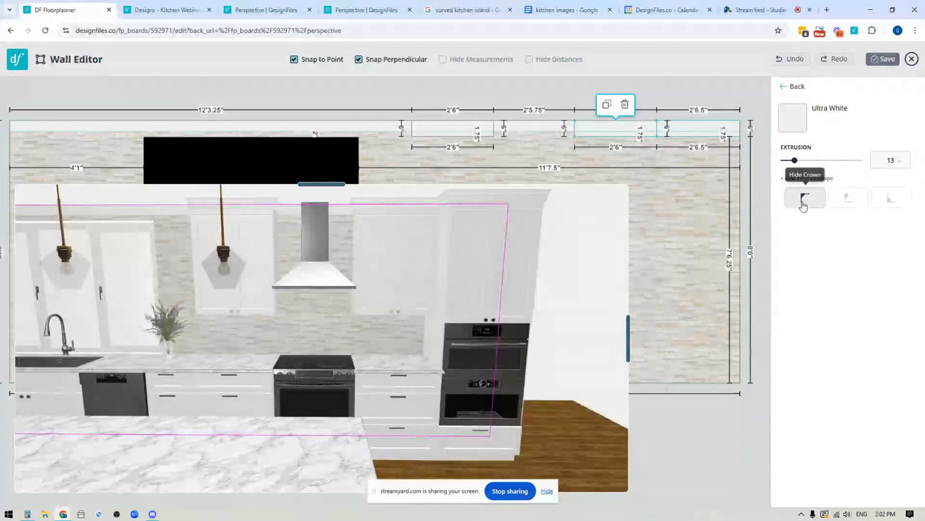
click(808, 204)
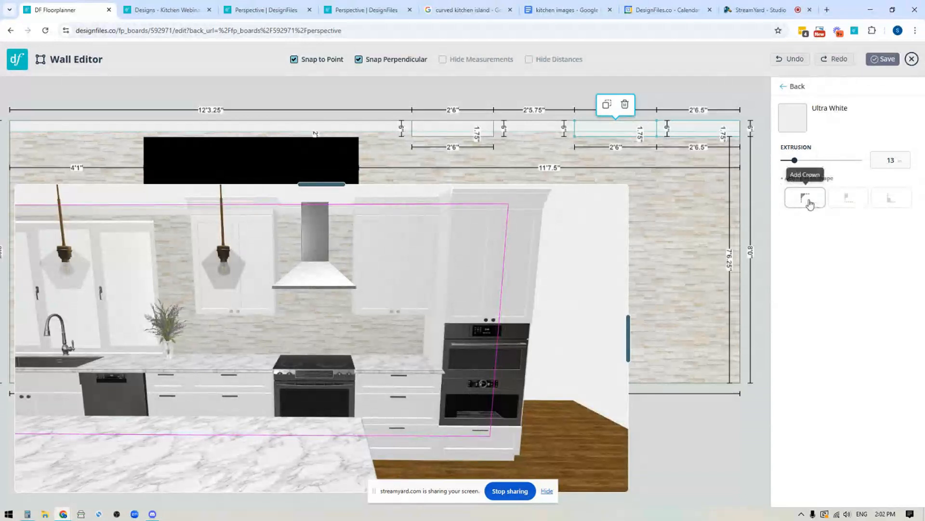
click(809, 203)
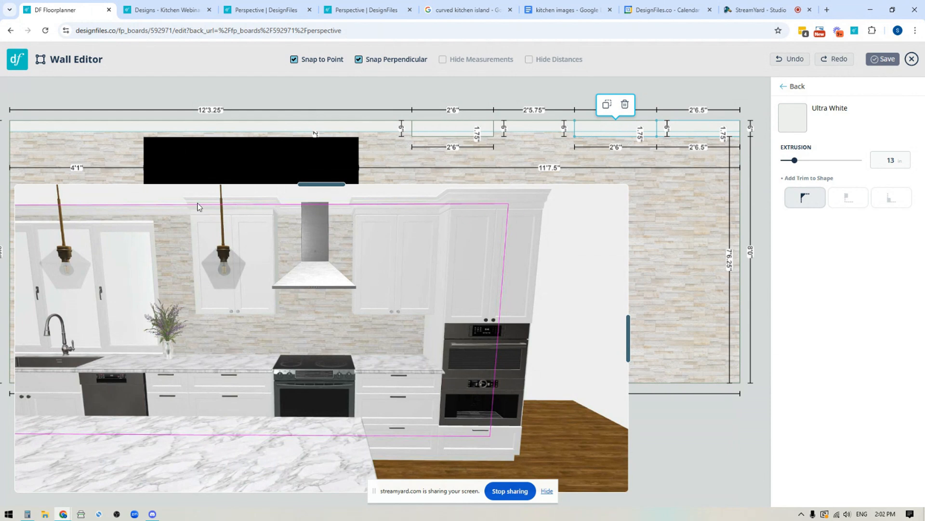
- Save the wall edits to return to the kitchen perspective, and stop sharing the screen
click(883, 59)
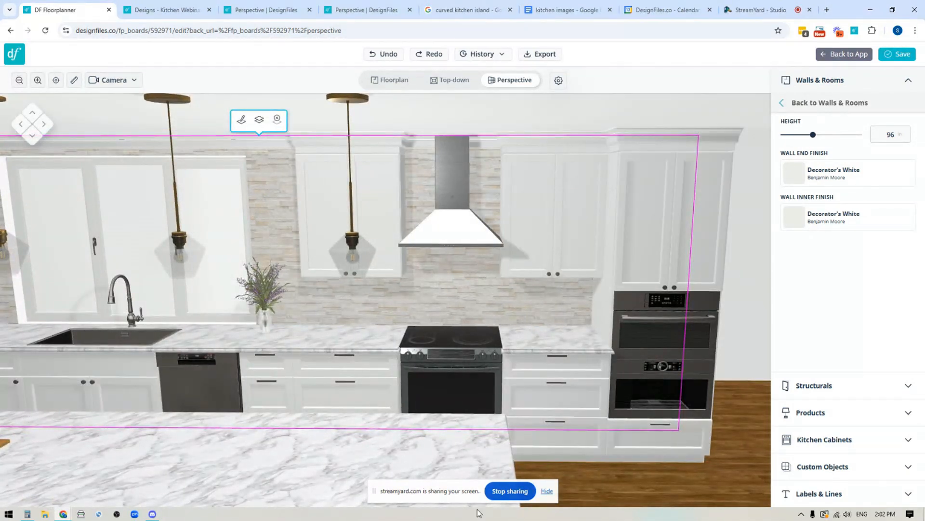
click(510, 491)
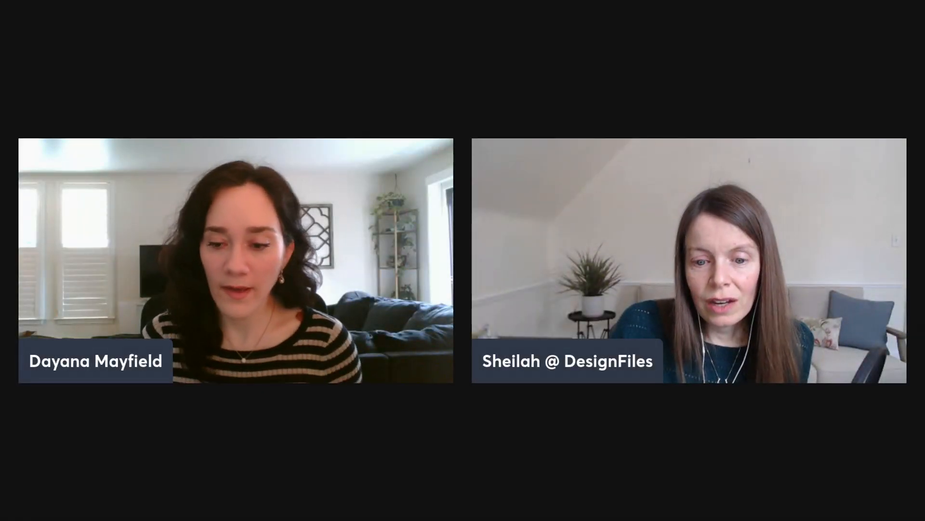